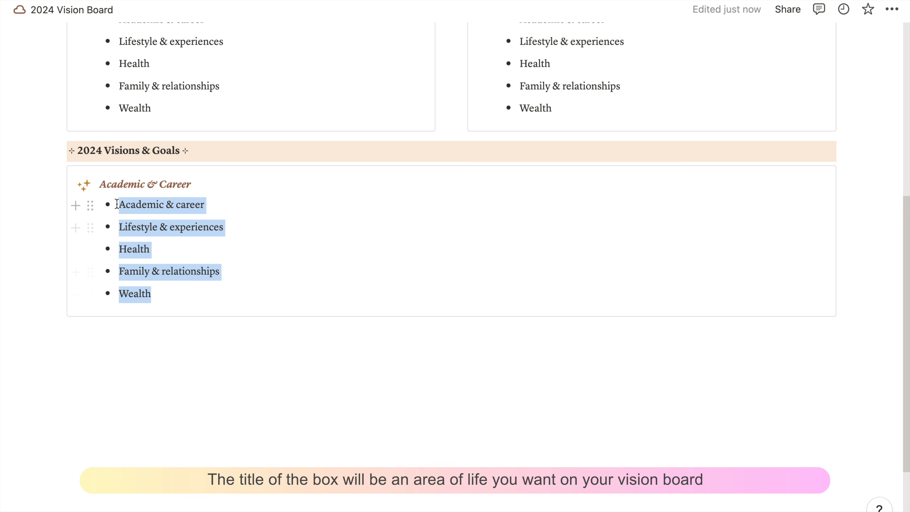
Clear the bulleted items in the Academic & Career callout and insert the office.jpeg image beneath its title.
{"action": "key", "text": "BackSpace"}
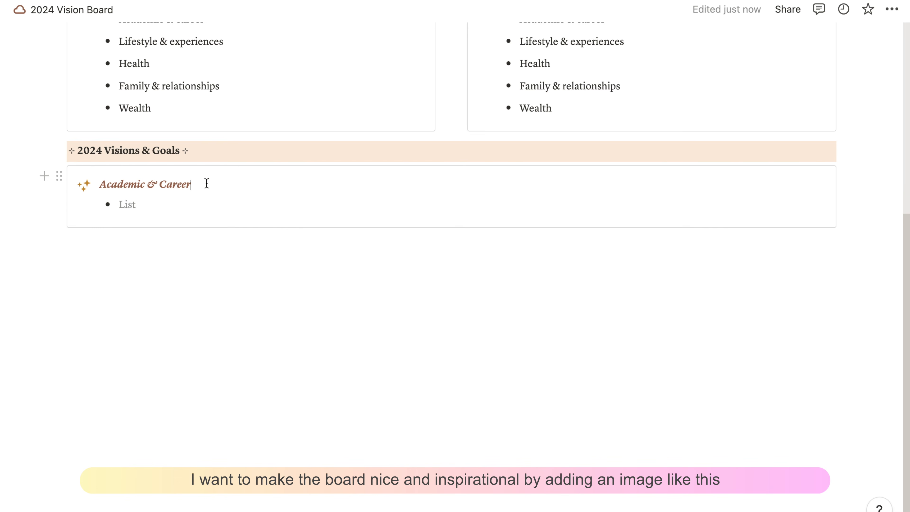
{"action": "key", "text": "Return"}
{"action": "type", "text": "/ima"}
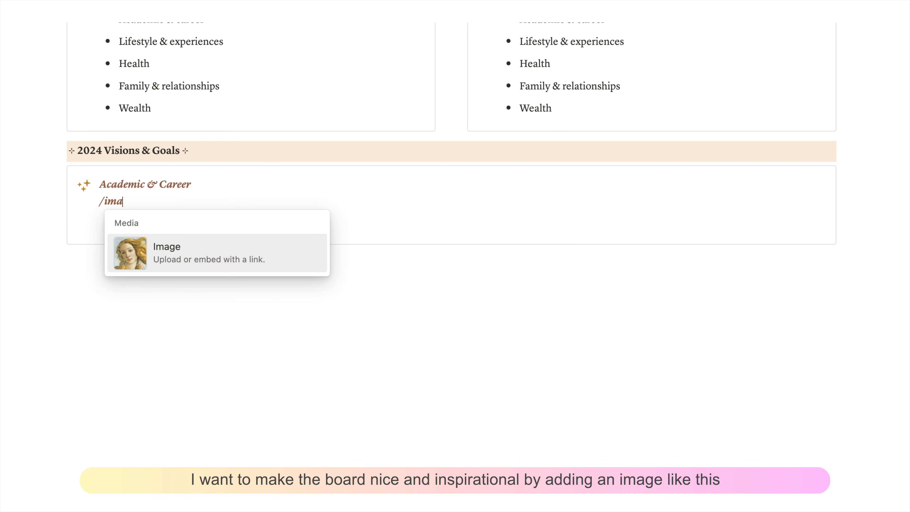
{"action": "key", "text": "Return"}
{"action": "left_click", "coordinate": [315, 339]}
{"action": "double_click", "coordinate": [245, 198]}
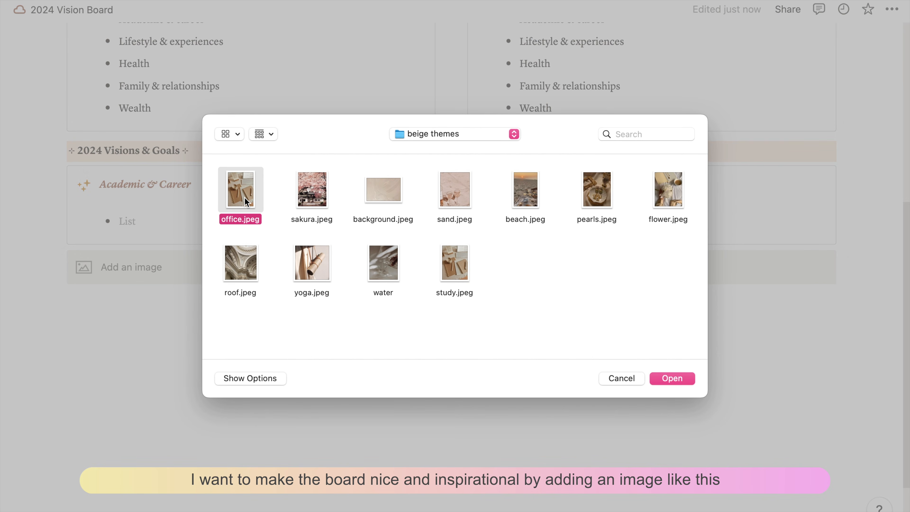
{"action": "left_click_drag", "start_coordinate": [219, 260], "coordinate": [231, 203]}
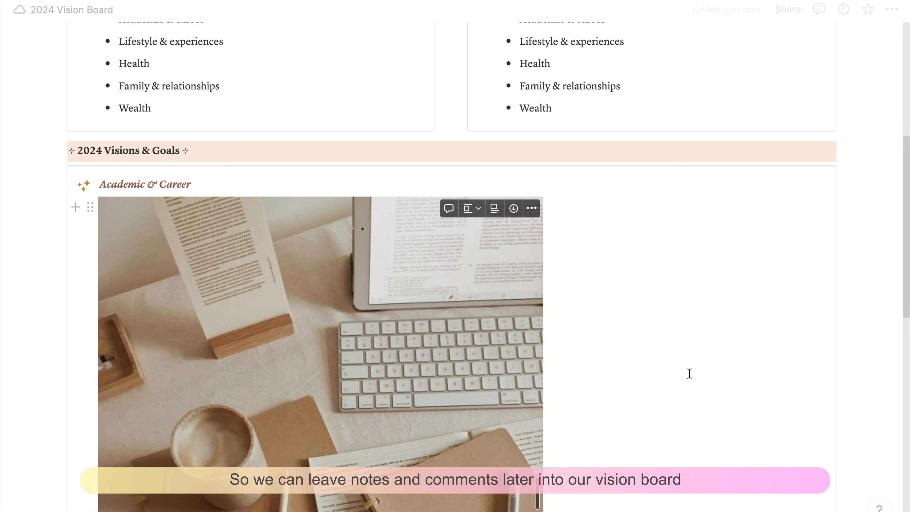
Shrink the office image in the Academic & Career callout to roughly half its width.
{"action": "scroll", "coordinate": [645, 358], "scroll_direction": "down", "scroll_amount": 5}
{"action": "scroll", "coordinate": [606, 344], "scroll_direction": "down", "scroll_amount": 5}
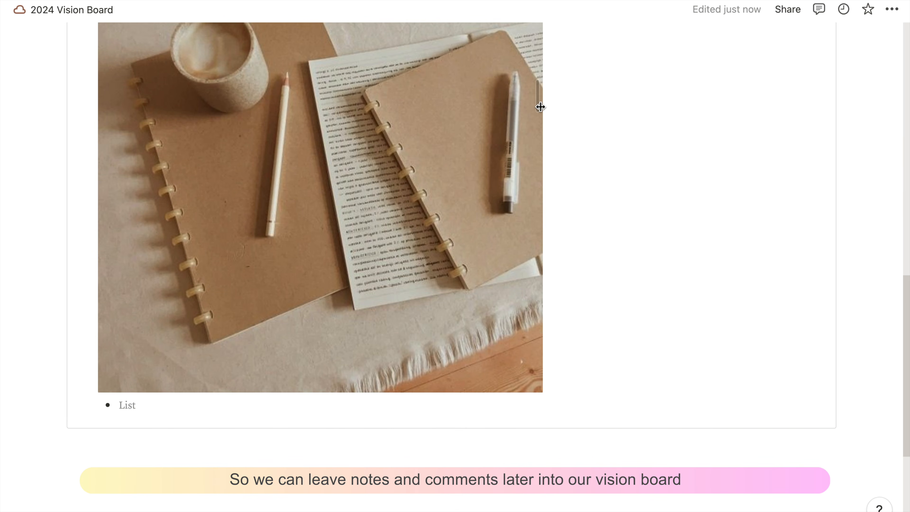
{"action": "left_click_drag", "start_coordinate": [540, 106], "coordinate": [320, 112]}
Duplicate the Academic & Career callout and place the copy beside the original as a second column.
{"action": "scroll", "coordinate": [368, 280], "scroll_direction": "up", "scroll_amount": 4}
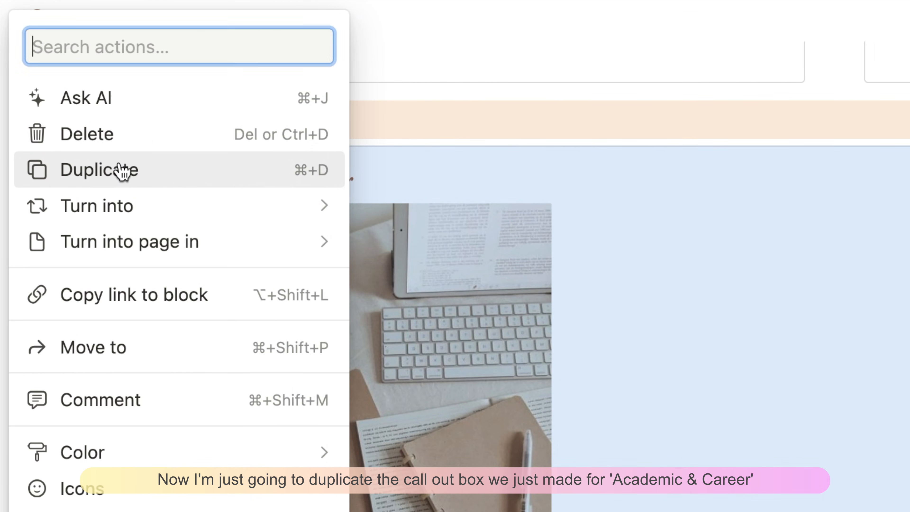
{"action": "left_click", "coordinate": [122, 171]}
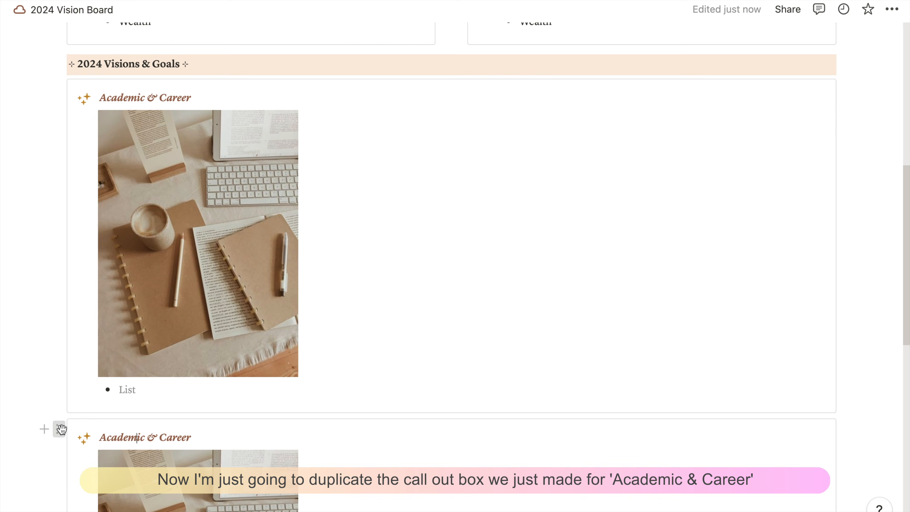
{"action": "left_click_drag", "start_coordinate": [59, 429], "coordinate": [841, 169]}
Rename the copied callout's title to "Lifestyle & Experiences".
{"action": "left_click", "coordinate": [604, 107]}
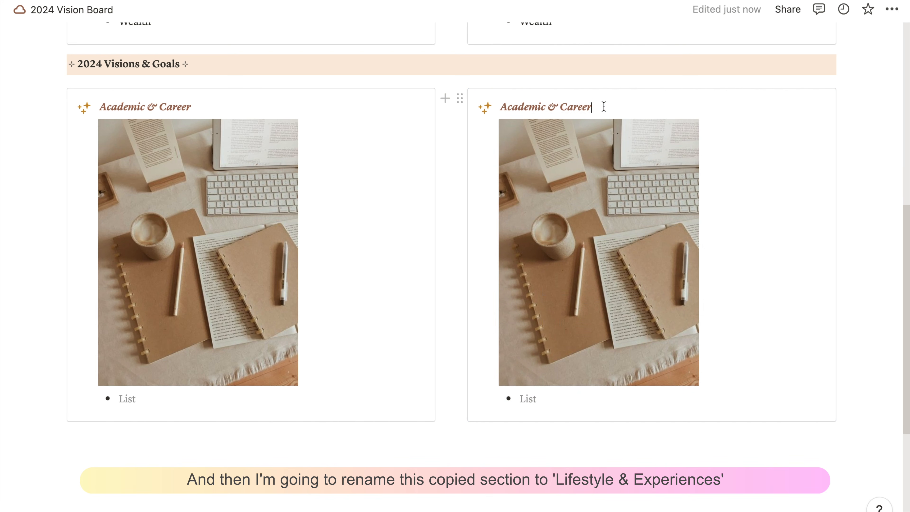
{"action": "left_click_drag", "start_coordinate": [604, 106], "coordinate": [500, 107]}
{"action": "type", "text": "Lifestyle & Experiences"}
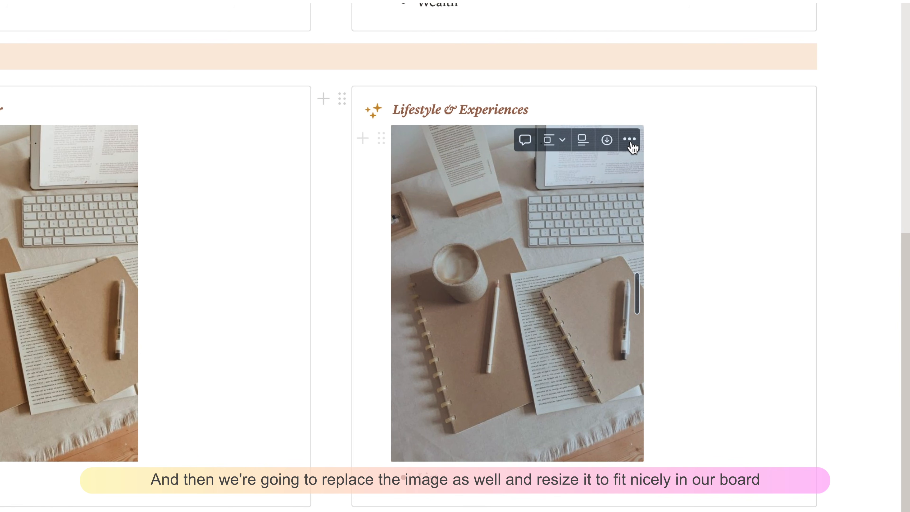
Replace the Lifestyle & Experiences image with roof.jpeg and shrink it to match the width of the office image.
{"action": "left_click", "coordinate": [687, 130]}
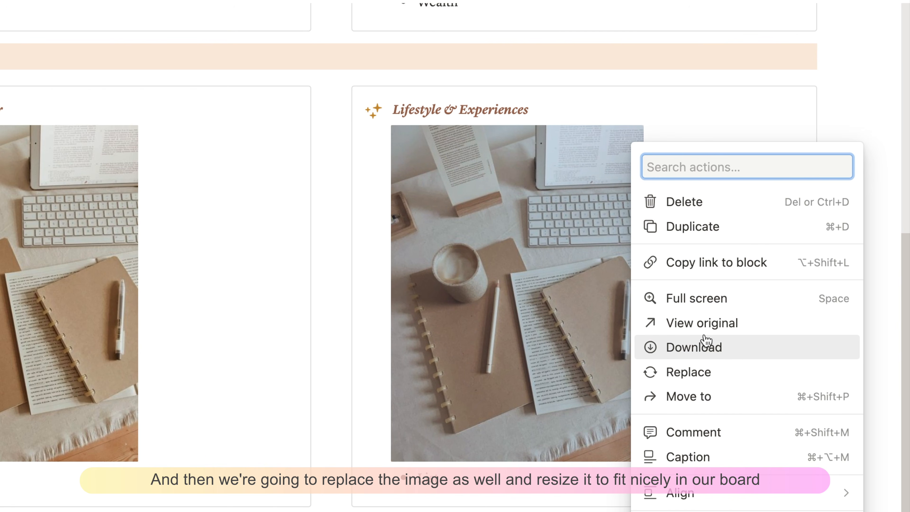
{"action": "left_click", "coordinate": [701, 376]}
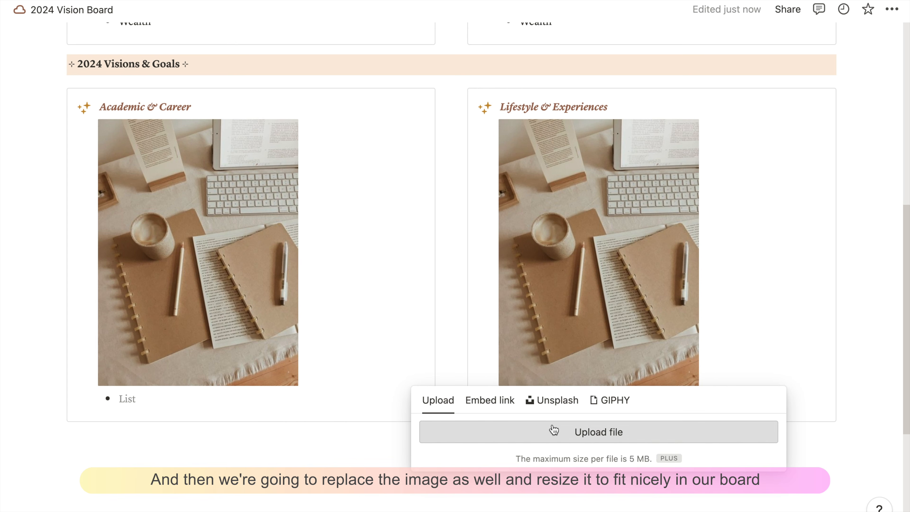
{"action": "left_click", "coordinate": [558, 440]}
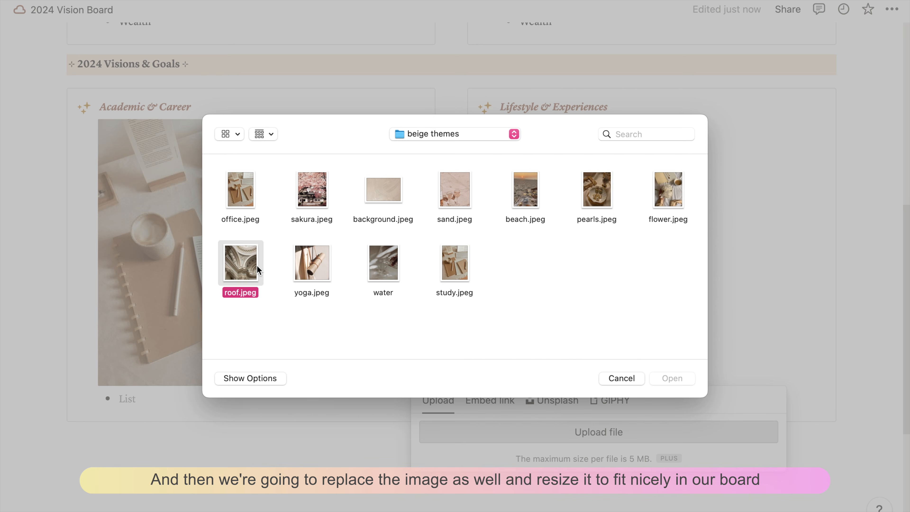
{"action": "double_click", "coordinate": [257, 269]}
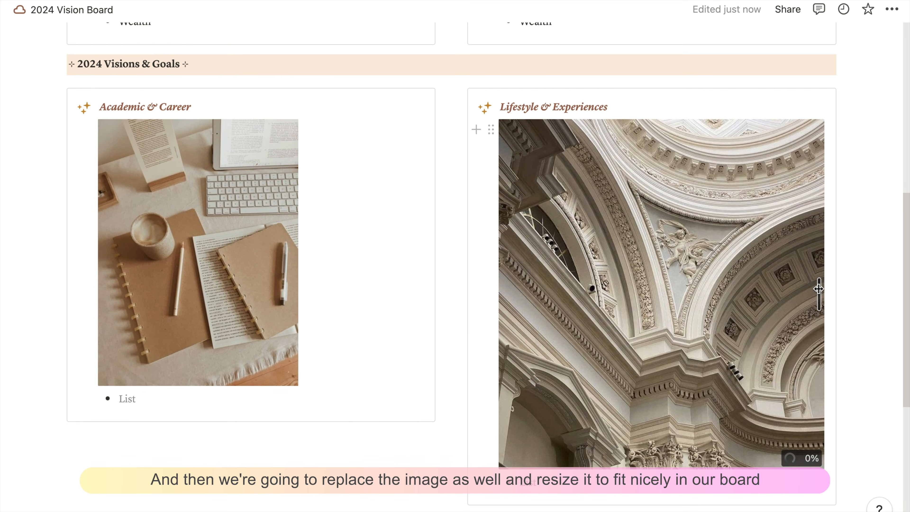
{"action": "left_click_drag", "start_coordinate": [819, 288], "coordinate": [699, 261]}
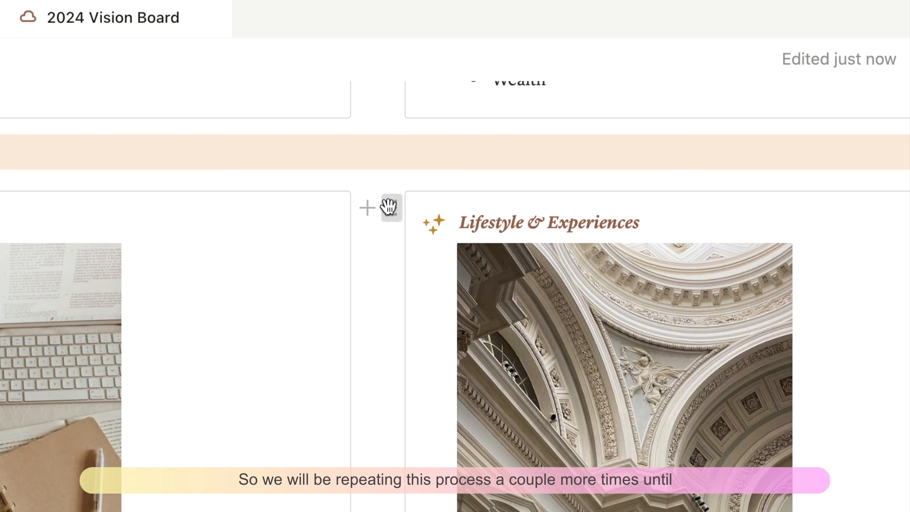
Duplicate the Lifestyle & Experiences callout into a third column, title it "Family" and replace its image with flower.jpeg.
{"action": "left_click", "coordinate": [459, 98]}
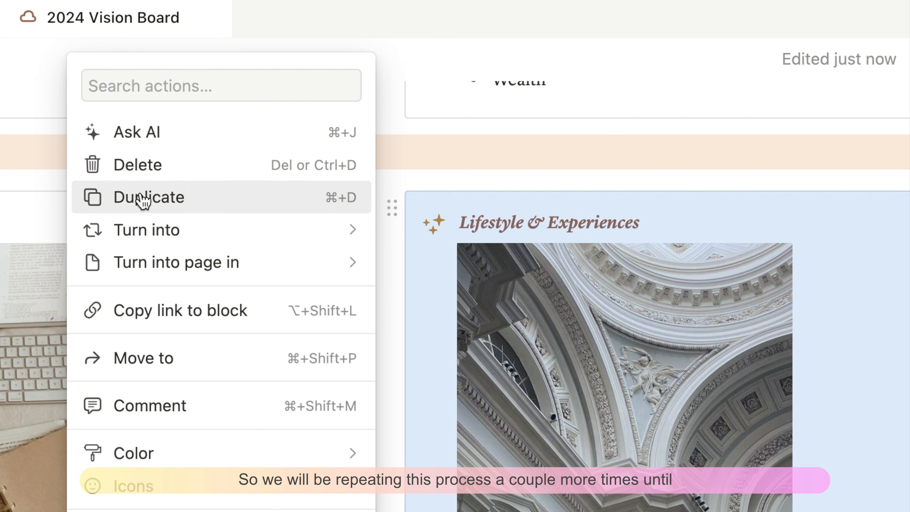
{"action": "left_click", "coordinate": [143, 200]}
{"action": "left_click_drag", "start_coordinate": [460, 386], "coordinate": [856, 151]}
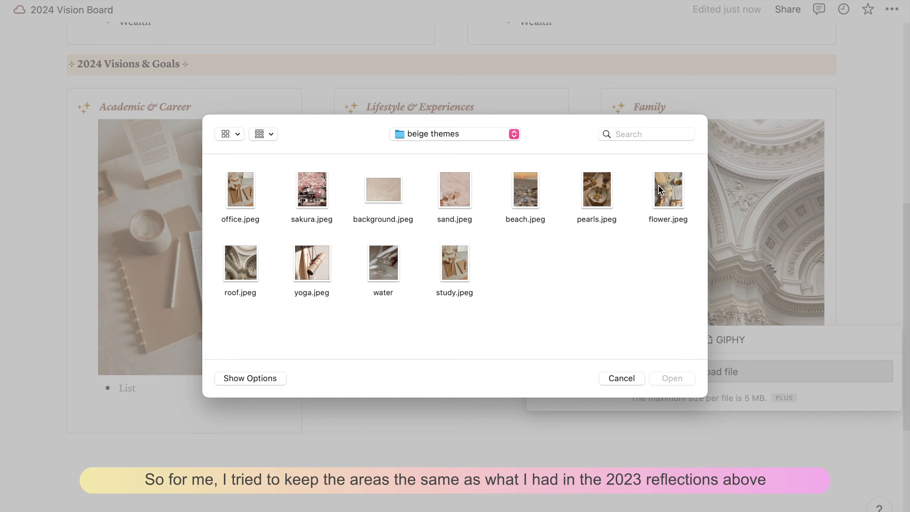
{"action": "double_click", "coordinate": [661, 190]}
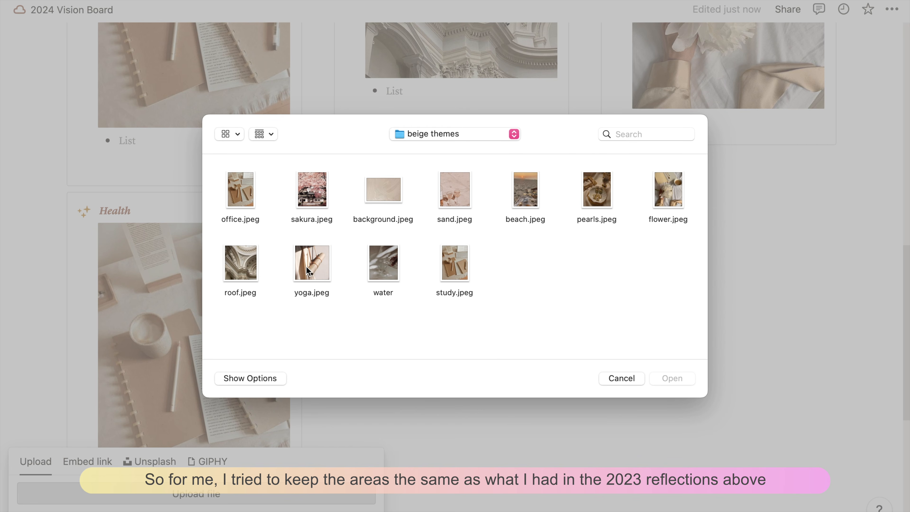
Replace the image in the Health callout with yoga.jpeg and the one in the Relationships callout with sand.jpeg.
{"action": "double_click", "coordinate": [312, 260]}
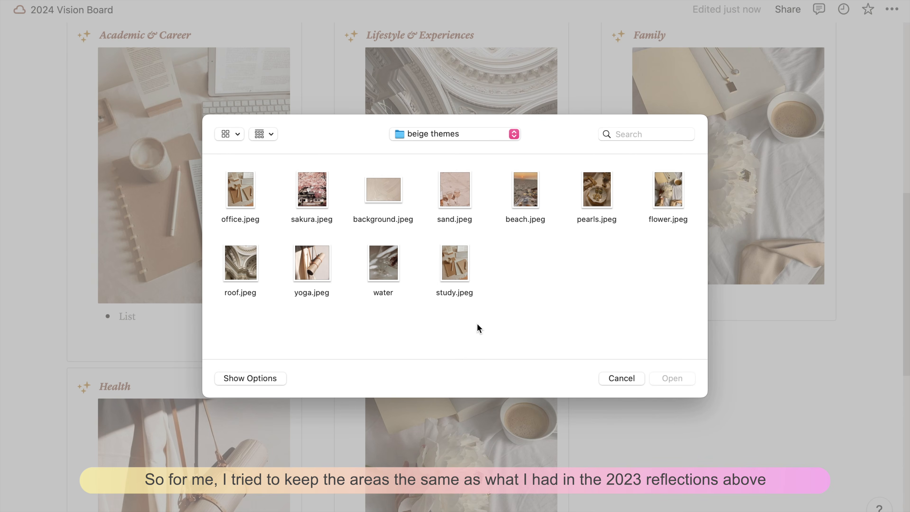
{"action": "left_click", "coordinate": [447, 191]}
{"action": "left_click", "coordinate": [672, 378]}
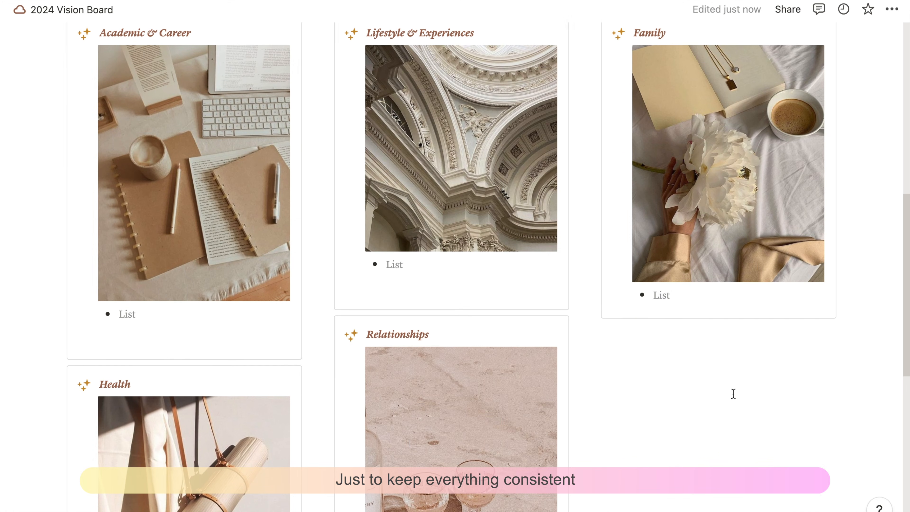
Duplicate the Relationships callout beneath Family, title it "Wealth" and replace its image with pearls.jpeg.
{"action": "scroll", "coordinate": [670, 393], "scroll_direction": "down", "scroll_amount": 5}
{"action": "scroll", "coordinate": [465, 251], "scroll_direction": "up", "scroll_amount": 1}
{"action": "left_click", "coordinate": [325, 184]}
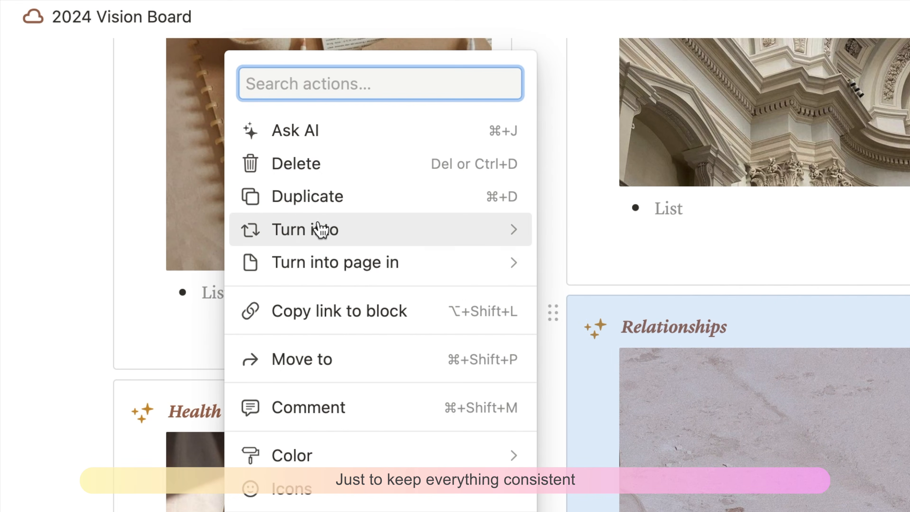
{"action": "left_click", "coordinate": [325, 199]}
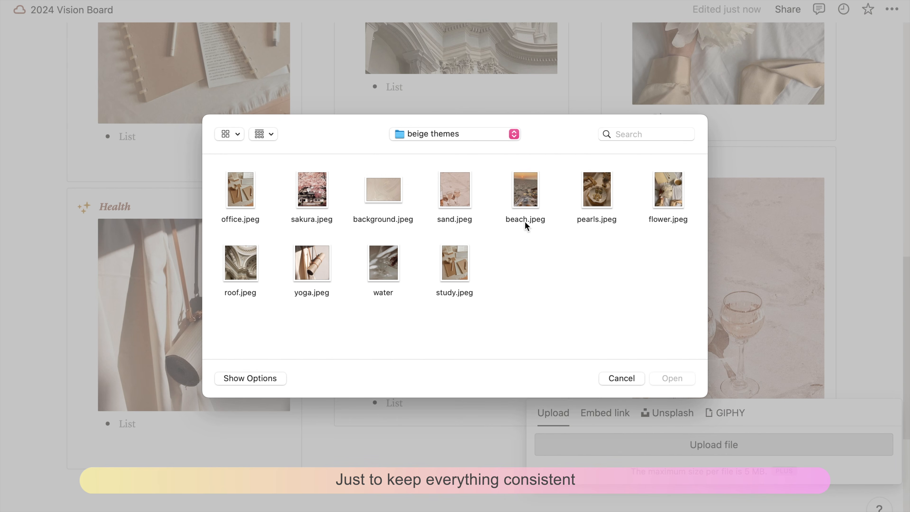
{"action": "double_click", "coordinate": [611, 196]}
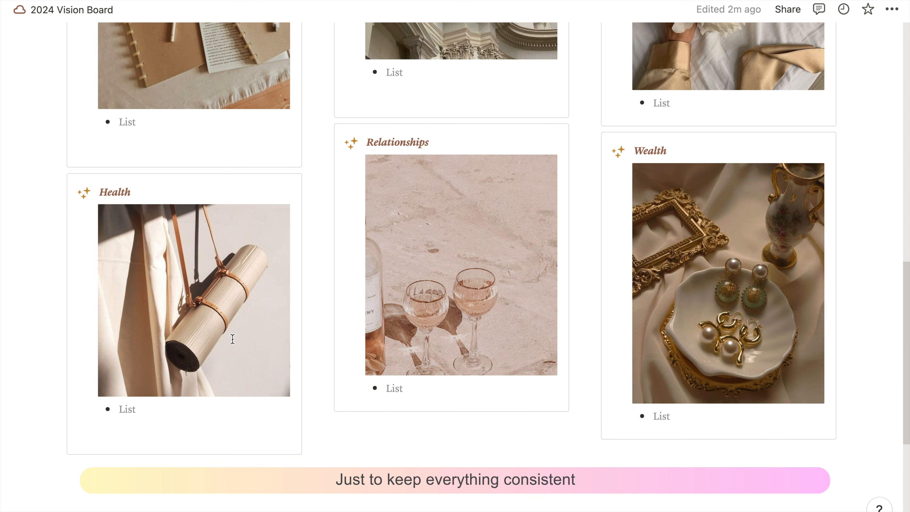
Turn the five bullets under "Weaknesses in 2023..." into a toggle list.
{"action": "scroll", "coordinate": [233, 339], "scroll_direction": "up", "scroll_amount": 15}
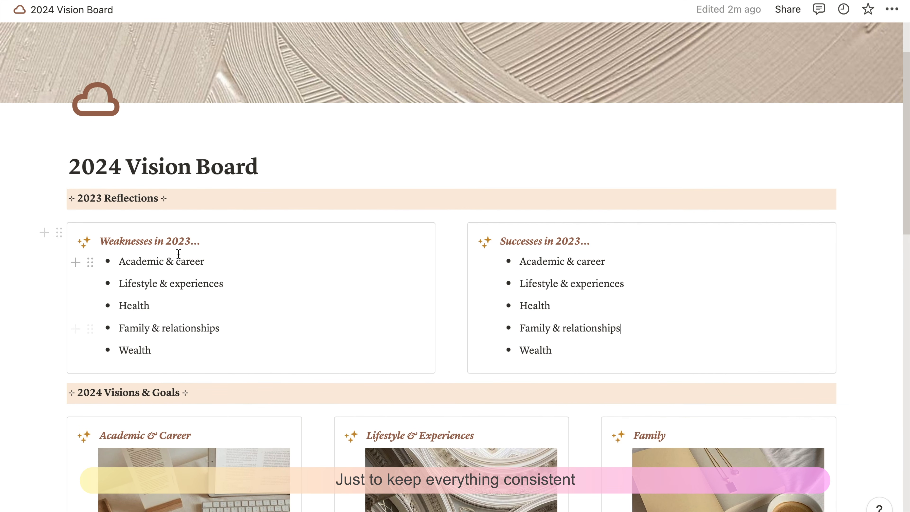
{"action": "left_click_drag", "start_coordinate": [91, 263], "coordinate": [229, 351]}
{"action": "right_click", "coordinate": [216, 319]}
{"action": "mouse_move", "coordinate": [305, 201]}
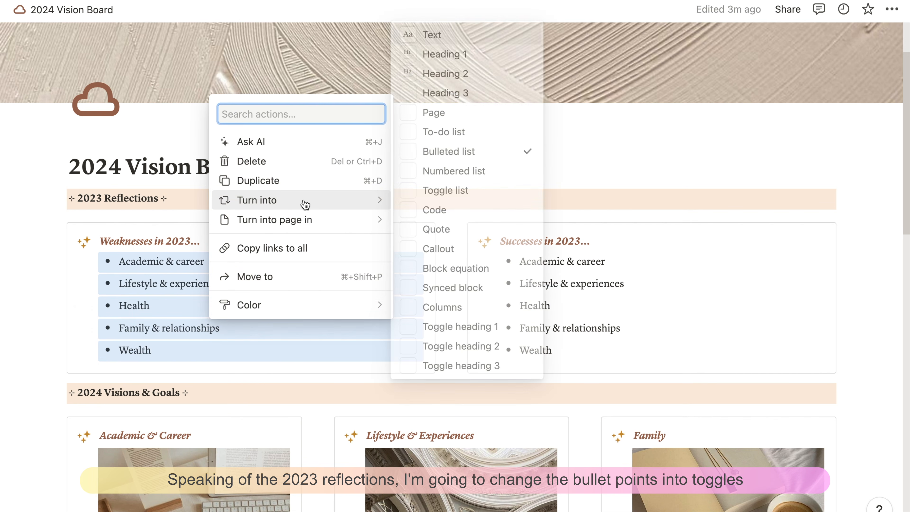
{"action": "left_click", "coordinate": [514, 192]}
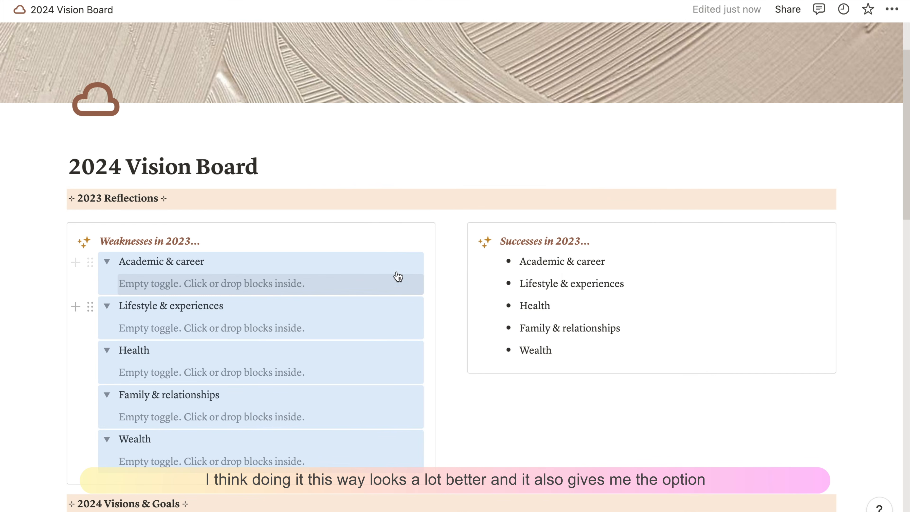
Turn the five bullets under "Successes in 2023..." into a toggle list.
{"action": "left_click_drag", "start_coordinate": [445, 237], "coordinate": [554, 353]}
{"action": "right_click", "coordinate": [662, 296]}
{"action": "mouse_move", "coordinate": [723, 199]}
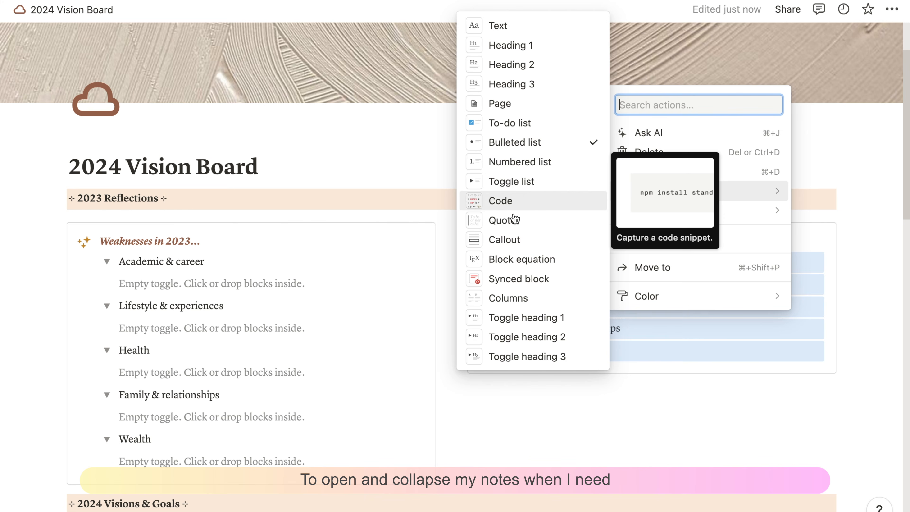
{"action": "left_click", "coordinate": [524, 187]}
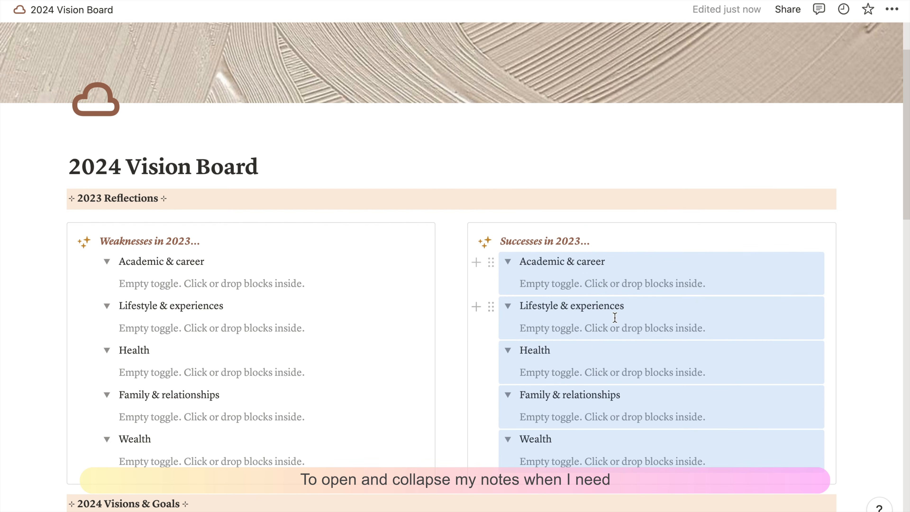
{"action": "left_click", "coordinate": [872, 257]}
Add bullets "weakness 1" and "weakness 2" inside the weaknesses' Academic & career toggle, and paste the copied content into the Lifestyle & experiences toggle.
{"action": "left_click", "coordinate": [212, 283]}
{"action": "scroll", "coordinate": [430, 287], "scroll_direction": "down", "scroll_amount": 2}
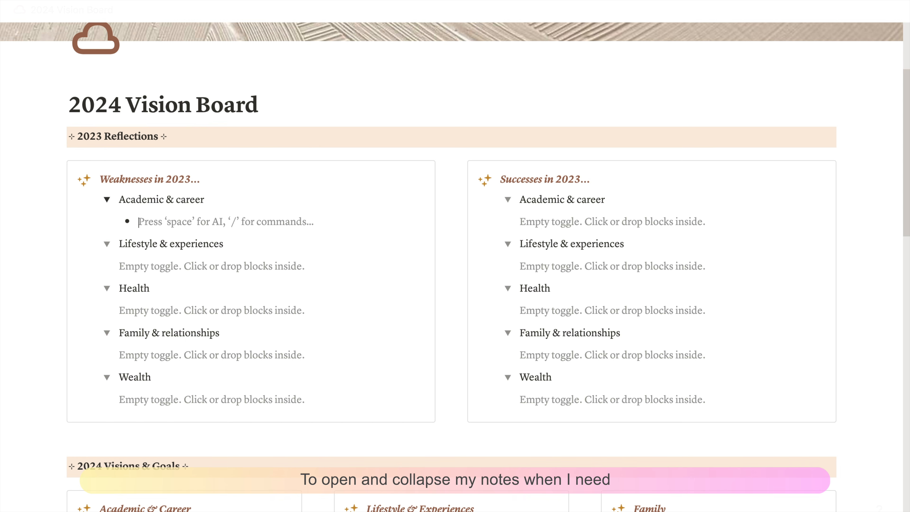
{"action": "type", "text": "- we"}
{"action": "type", "text": "akness 1"}
{"action": "key", "text": "Return"}
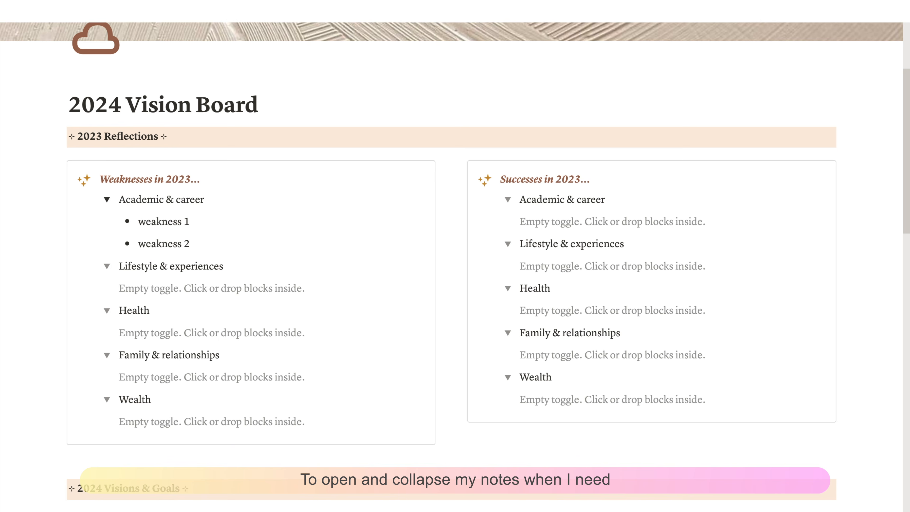
{"action": "left_click", "coordinate": [154, 285]}
{"action": "key", "text": "ctrl+v"}
Collapse all five toggles under "Weaknesses in 2023...".
{"action": "left_click", "coordinate": [107, 232]}
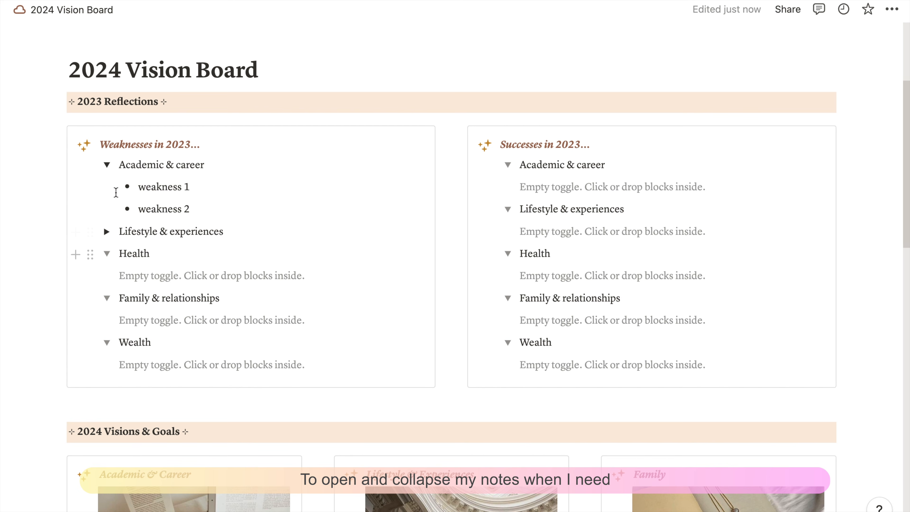
{"action": "left_click", "coordinate": [108, 165]}
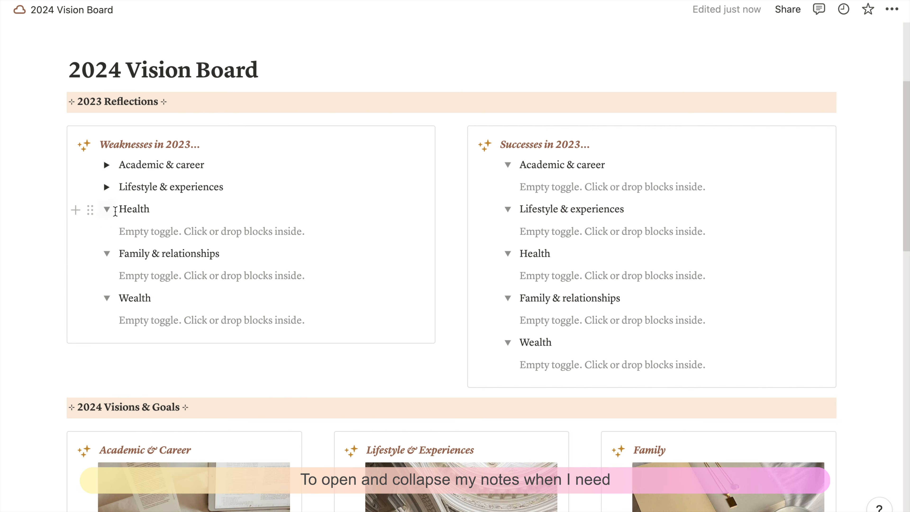
{"action": "left_click", "coordinate": [107, 210]}
{"action": "left_click", "coordinate": [107, 232]}
{"action": "left_click", "coordinate": [107, 254]}
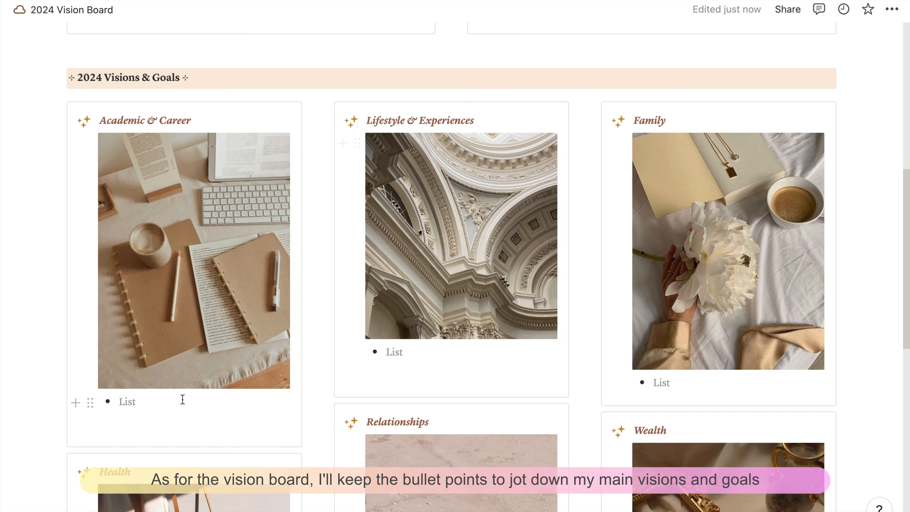
List "vision 1", "vision 2", "goal 1" and "goal 2" as bullets below the Academic & Career image.
{"action": "left_click", "coordinate": [122, 401]}
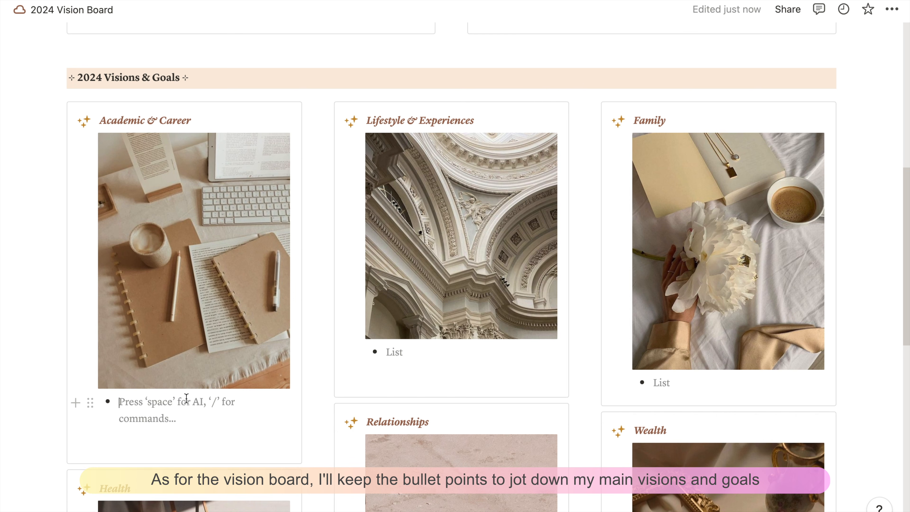
{"action": "type", "text": "vision 1"}
{"action": "key", "text": "Return"}
{"action": "type", "text": "vision 2"}
{"action": "key", "text": "Return"}
{"action": "type", "text": "goal 1"}
{"action": "key", "text": "Return"}
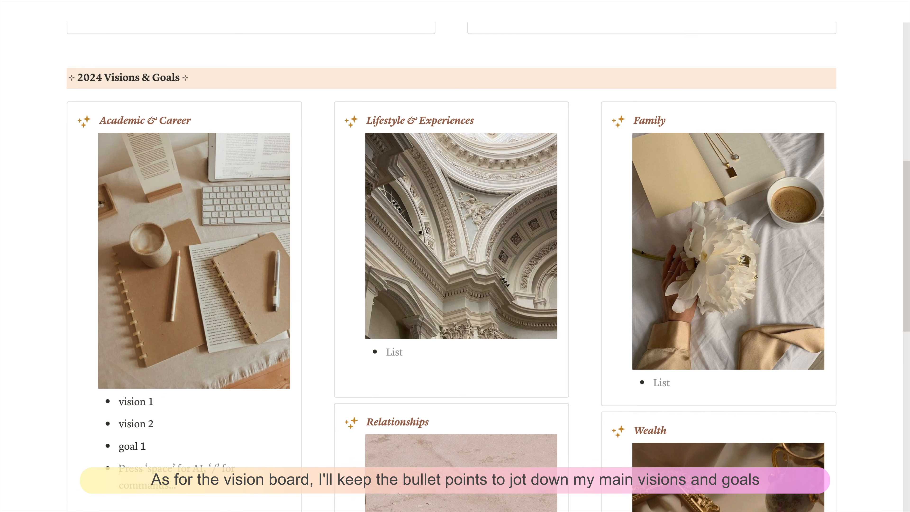
List "vision 1", "vision 2" and "vision 3" as bullets below the Lifestyle & Experiences image.
{"action": "type", "text": "ion 1"}
{"action": "key", "text": "Return"}
{"action": "type", "text": "vision 2"}
{"action": "key", "text": "Return"}
{"action": "type", "text": "vision 3"}
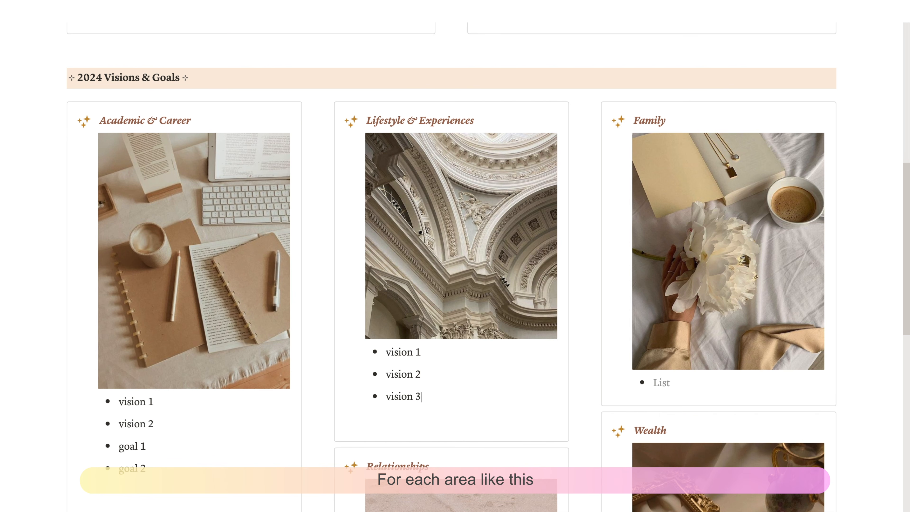
Add "vision 4" as another bullet below the Lifestyle & Experiences image.
{"action": "key", "text": "Return"}
{"action": "type", "text": "vision 4"}
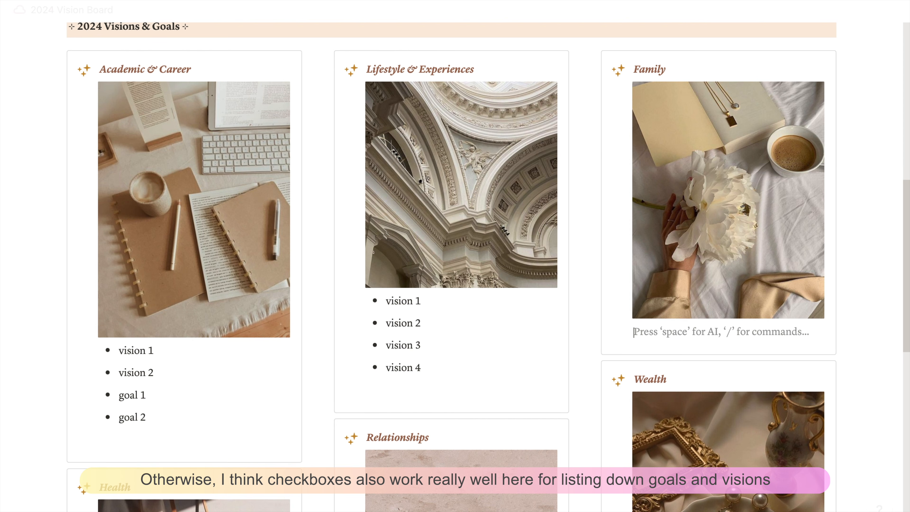
Create a to-do list with "Vision 1", "Vision 2" and "Vision 3" below the Family image.
{"action": "type", "text": "/check"}
{"action": "key", "text": "Return"}
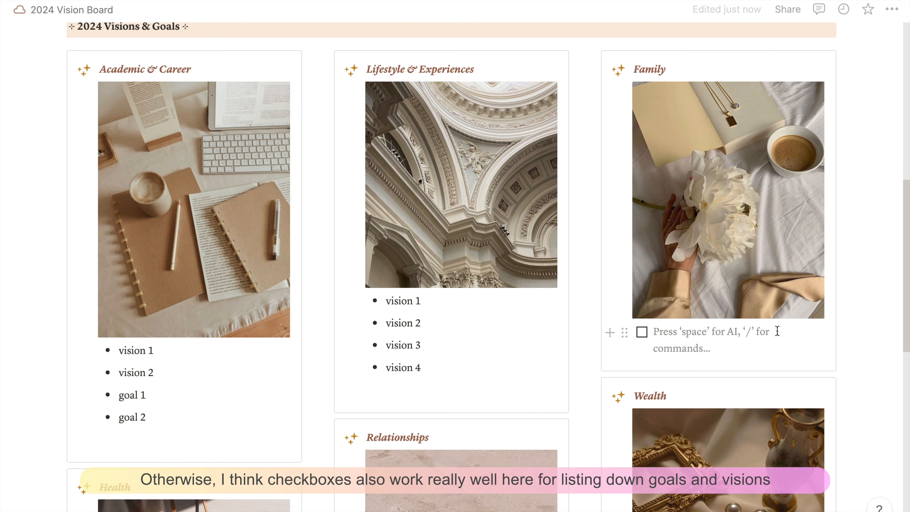
{"action": "type", "text": "Vision 2"}
{"action": "key", "text": "BackSpace"}
{"action": "type", "text": "1"}
{"action": "key", "text": "Return"}
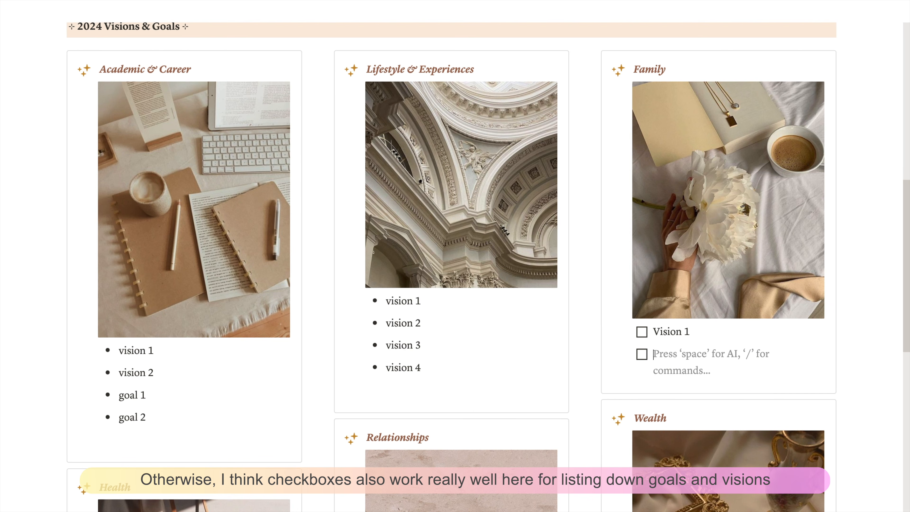
{"action": "type", "text": "Vis"}
{"action": "key", "text": "Return"}
{"action": "type", "text": "Vision"}
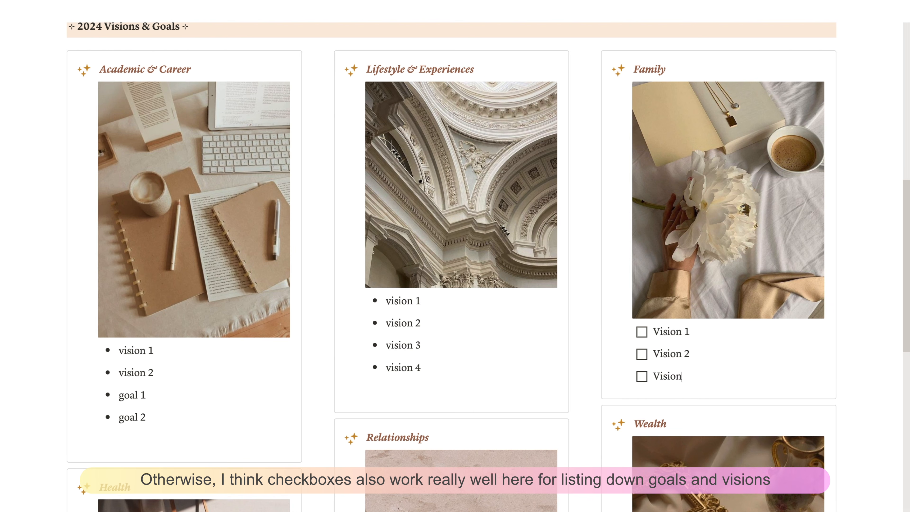
Try ticking off items in the Family to-do list.
{"action": "left_click", "coordinate": [642, 331]}
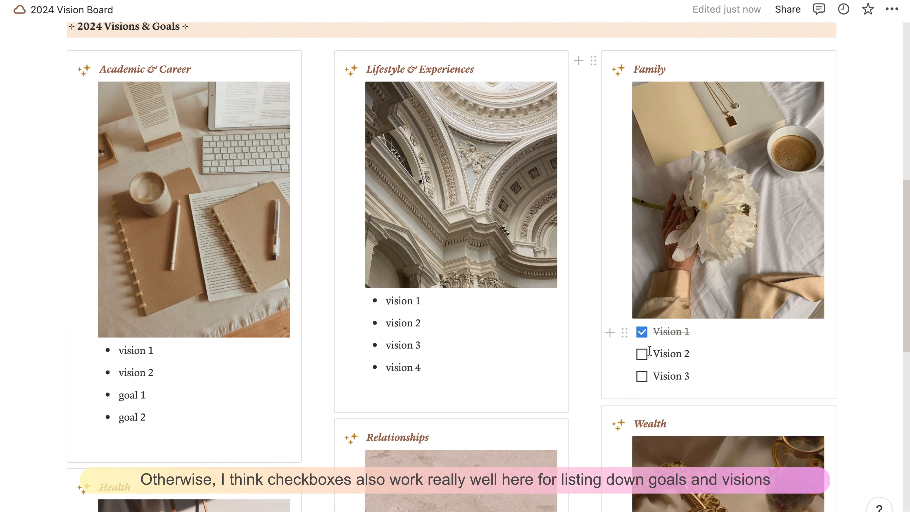
{"action": "left_click", "coordinate": [642, 376]}
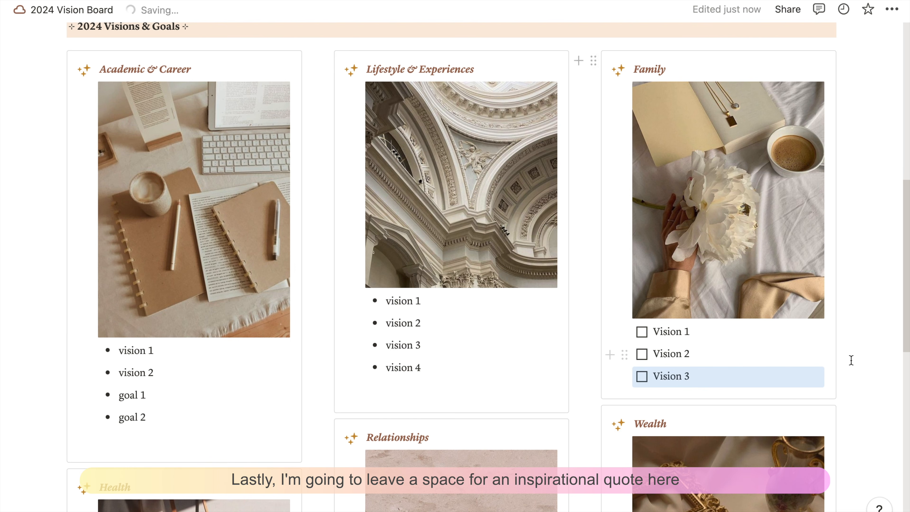
Insert a quote block above the Relationships callout reading "Insert inspirational quote here that relates to your new year outlook!".
{"action": "scroll", "coordinate": [346, 308], "scroll_direction": "down", "scroll_amount": 3}
{"action": "left_click", "coordinate": [346, 303]}
{"action": "type", "text": "/quo"}
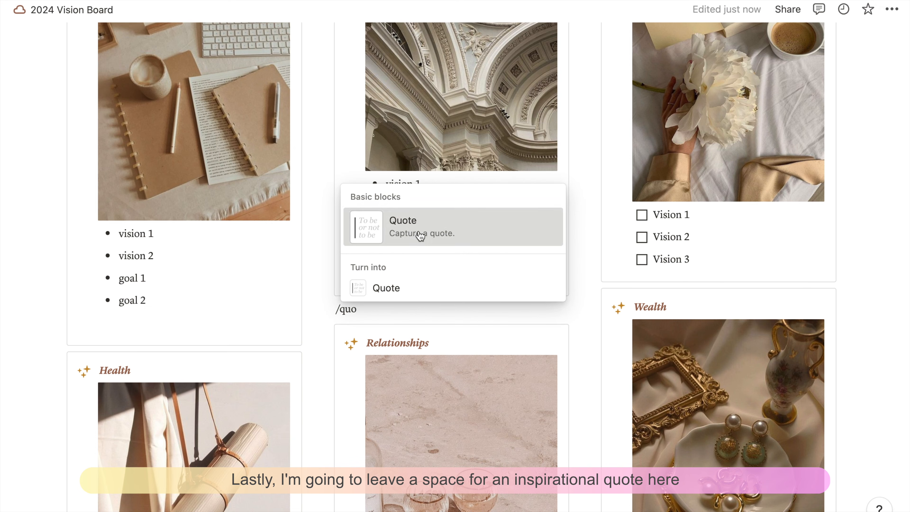
{"action": "left_click", "coordinate": [420, 236]}
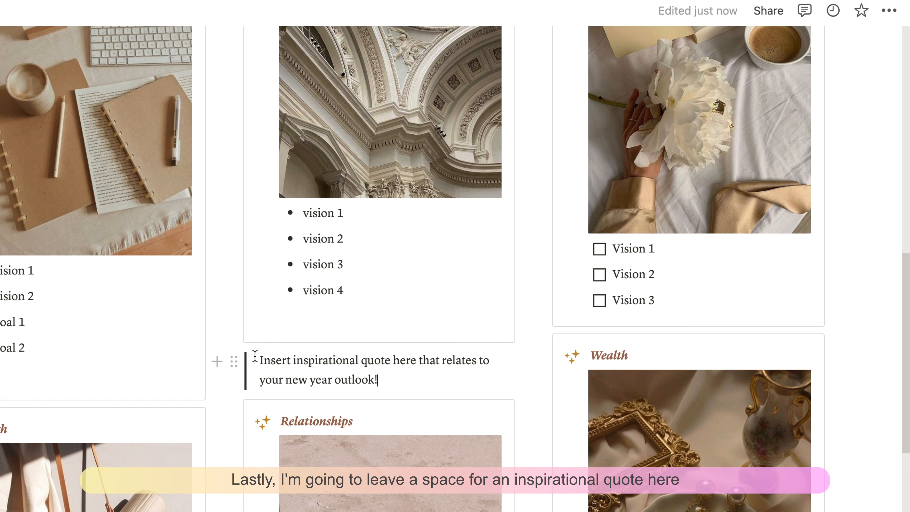
Give the inspirational quote block a light brown background.
{"action": "left_click", "coordinate": [326, 312]}
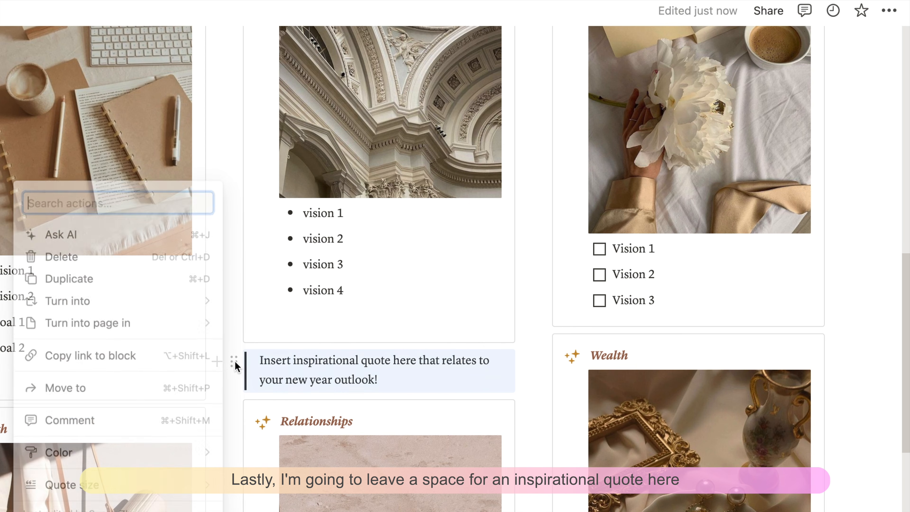
{"action": "mouse_move", "coordinate": [162, 454]}
{"action": "scroll", "coordinate": [330, 503], "scroll_direction": "down", "scroll_amount": 4}
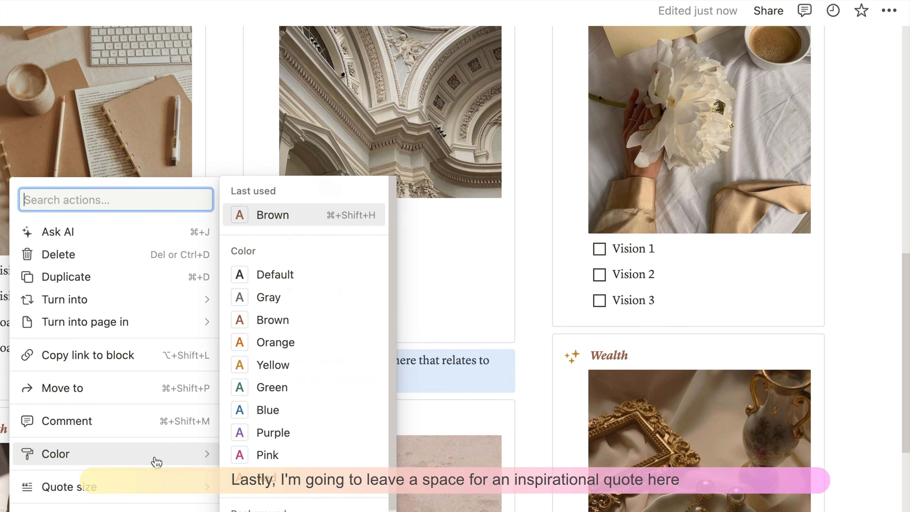
{"action": "scroll", "coordinate": [365, 496], "scroll_direction": "down", "scroll_amount": 4}
{"action": "left_click", "coordinate": [355, 443]}
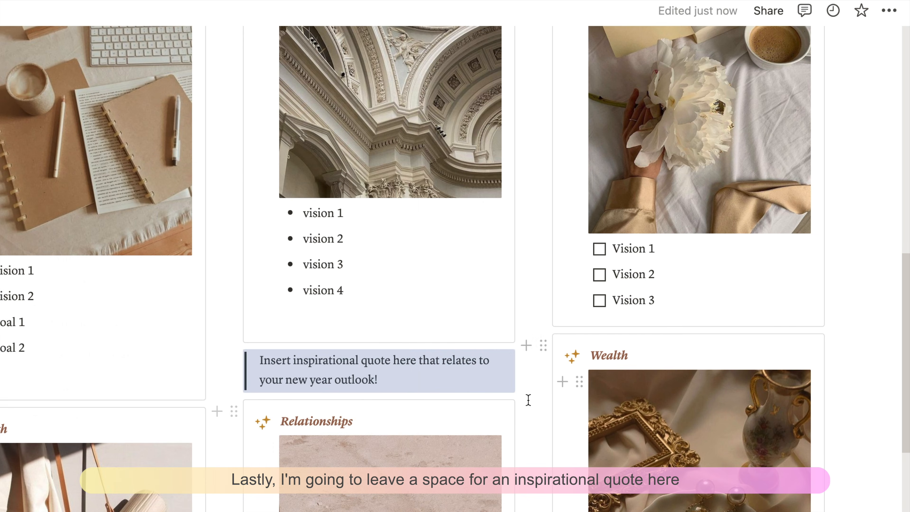
Format the whole inspirational quote text as italic and bold.
{"action": "left_click_drag", "start_coordinate": [526, 398], "coordinate": [259, 355]}
{"action": "key", "text": "super+i"}
{"action": "key", "text": "super+b"}
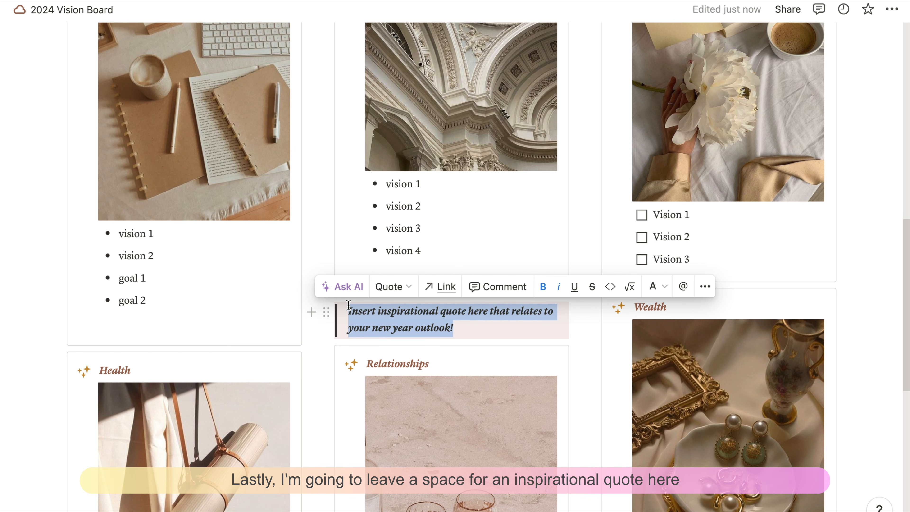
{"action": "left_click", "coordinate": [594, 359]}
Set the quote size to large and remove the bold formatting from the quote text.
{"action": "right_click", "coordinate": [528, 321]}
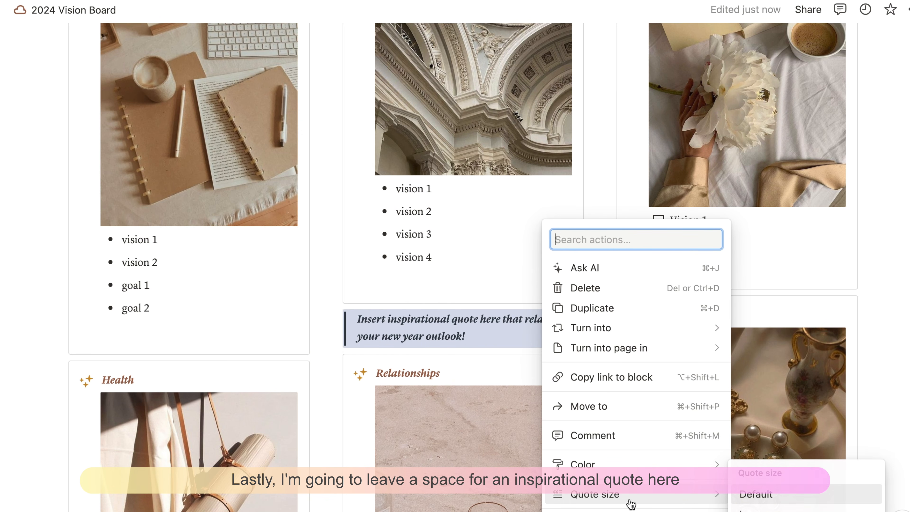
{"action": "key", "text": "Escape"}
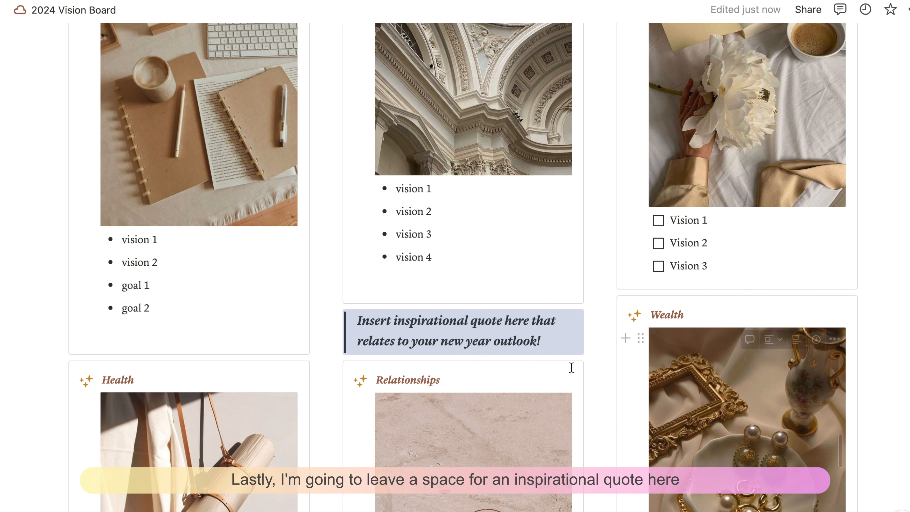
{"action": "left_click", "coordinate": [895, 307]}
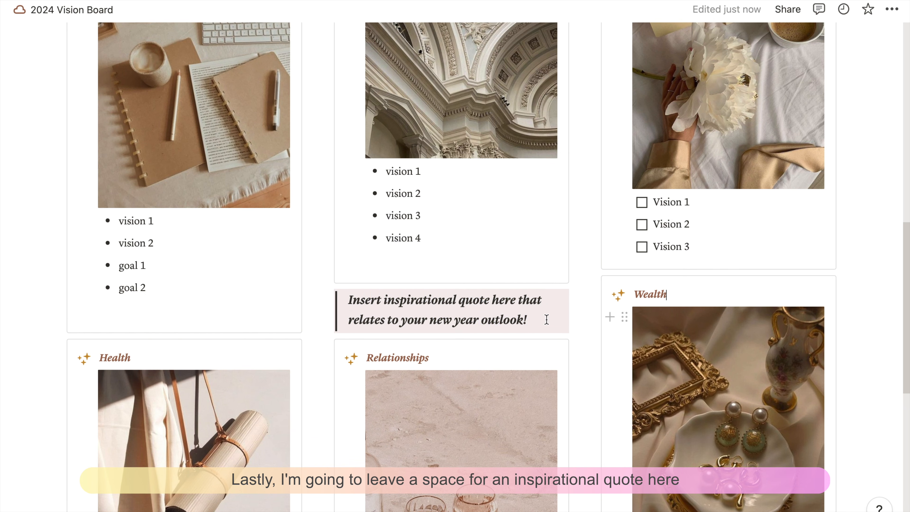
{"action": "left_click_drag", "start_coordinate": [542, 341], "coordinate": [346, 319]}
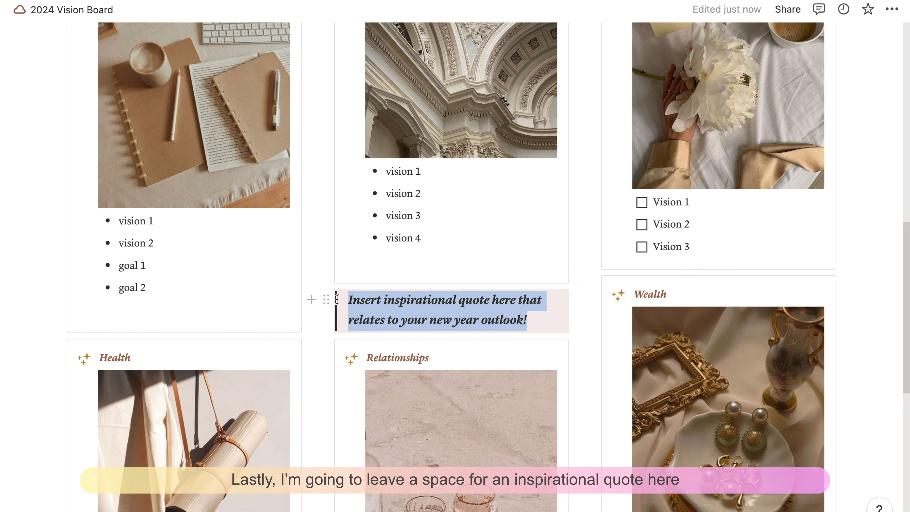
{"action": "left_click", "coordinate": [845, 294]}
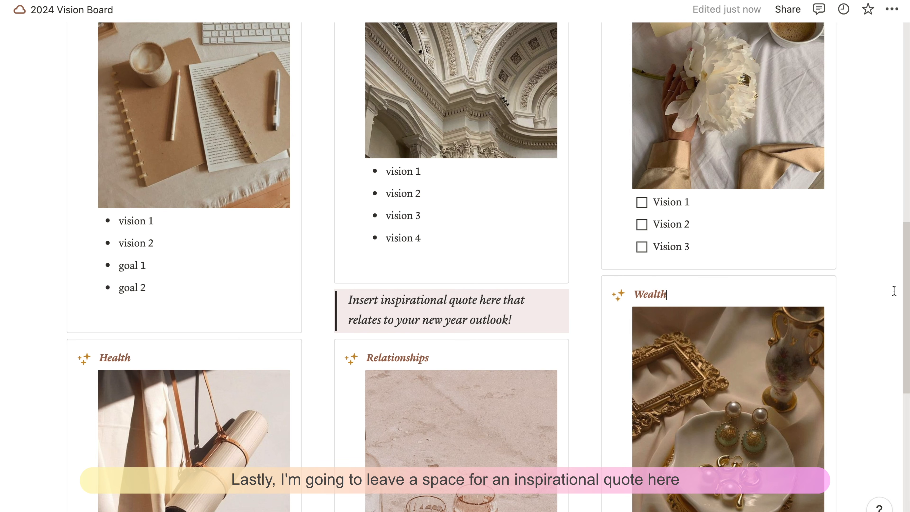
Create a new page titled "2024 Goals".
{"action": "scroll", "coordinate": [894, 291], "scroll_direction": "up", "scroll_amount": 15}
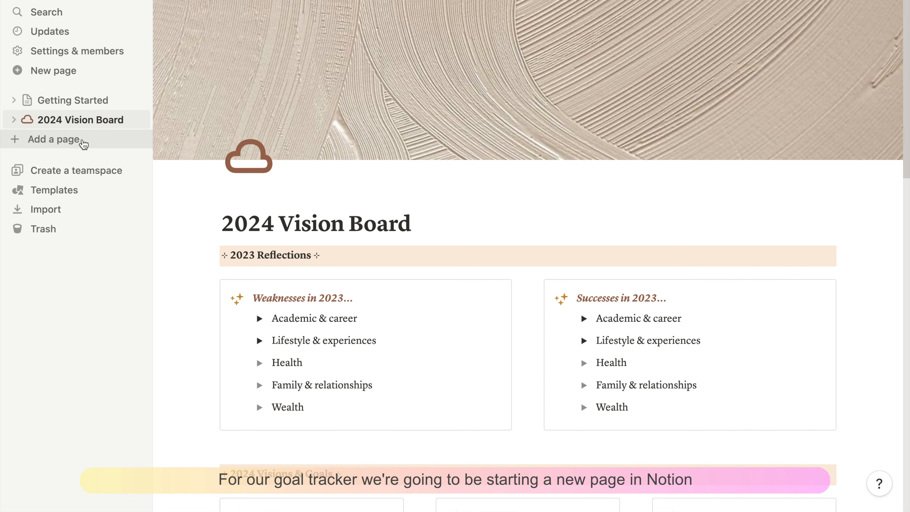
{"action": "left_click", "coordinate": [82, 142]}
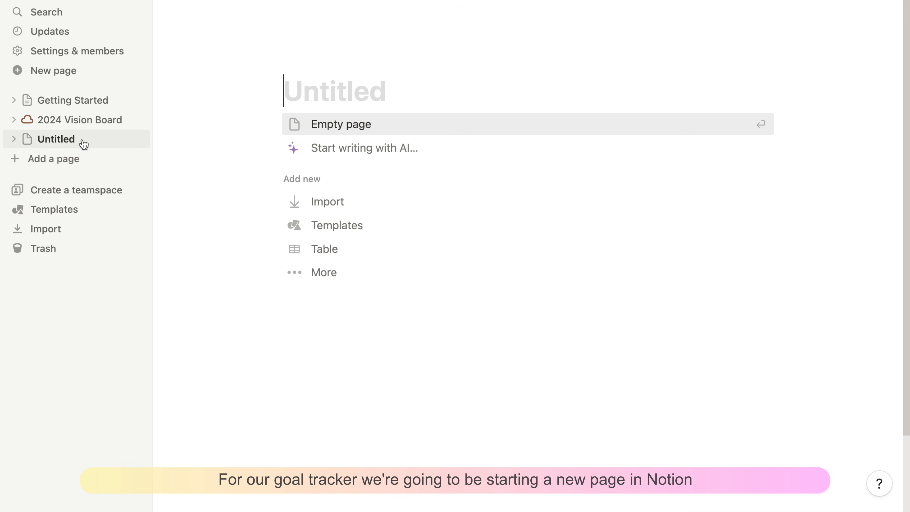
{"action": "type", "text": "2024 Goals"}
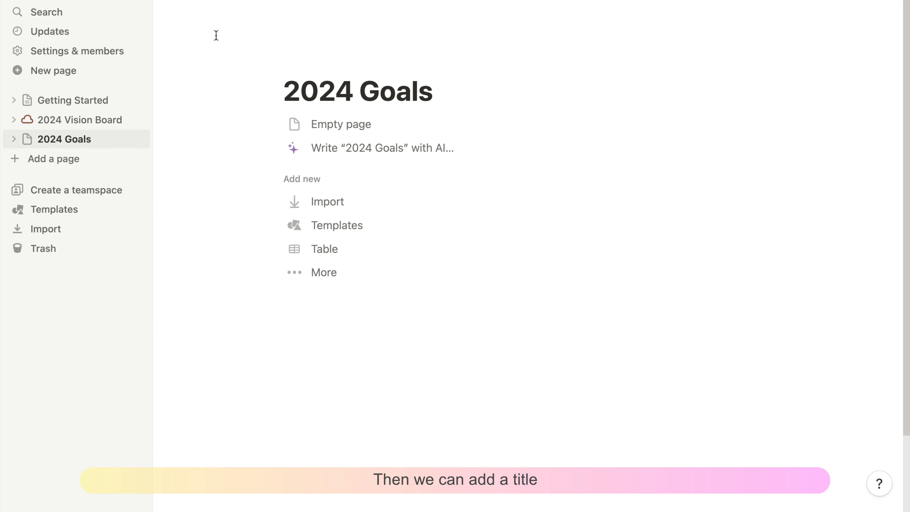
Add a page icon to 2024 Goals and change it to the brown cloud.
{"action": "left_click", "coordinate": [232, 61]}
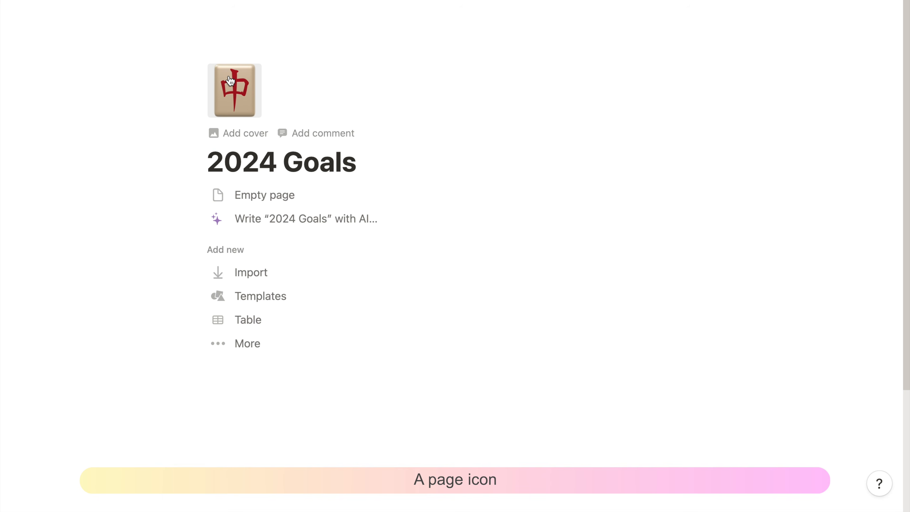
{"action": "left_click", "coordinate": [242, 116]}
{"action": "left_click", "coordinate": [156, 135]}
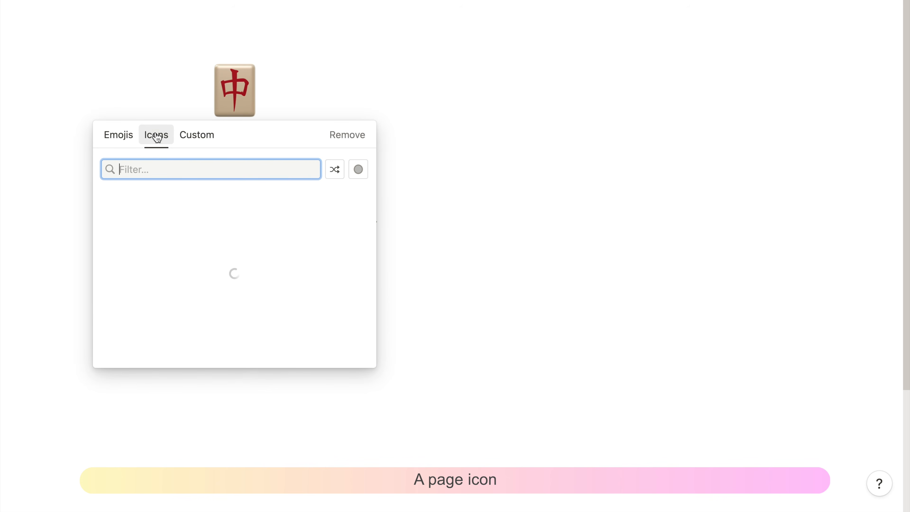
{"action": "mouse_move", "coordinate": [134, 219]}
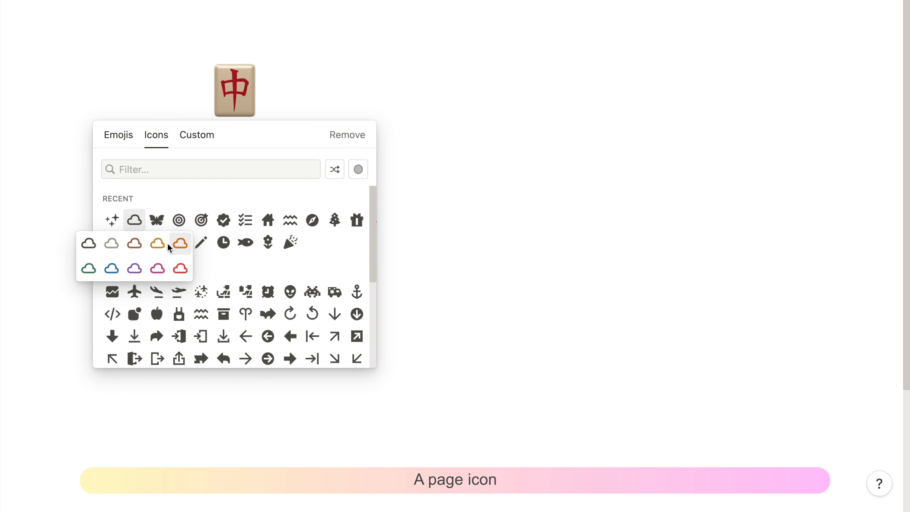
{"action": "left_click", "coordinate": [136, 243]}
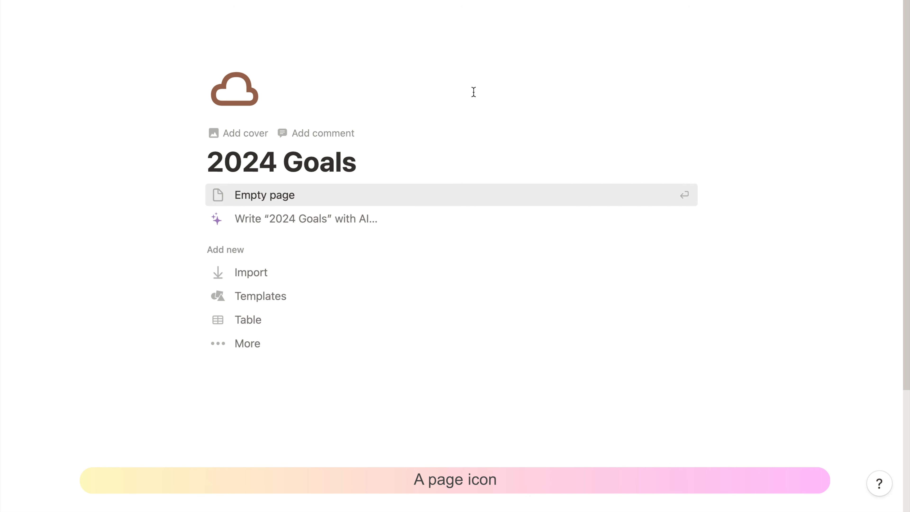
Add a cover to the 2024 Goals page and replace it with an uploaded beige textured image.
{"action": "left_click", "coordinate": [236, 133]}
{"action": "left_click", "coordinate": [614, 141]}
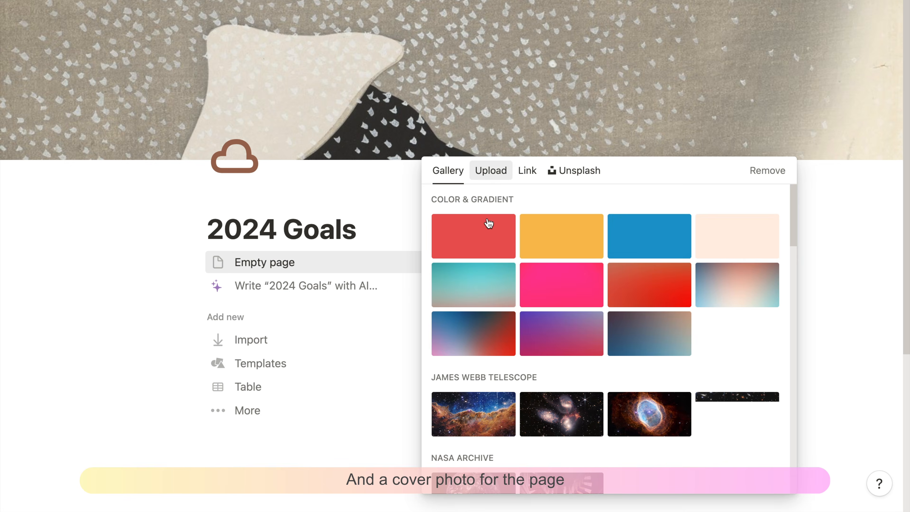
{"action": "left_click", "coordinate": [489, 170]}
{"action": "left_click", "coordinate": [528, 203]}
{"action": "double_click", "coordinate": [363, 171]}
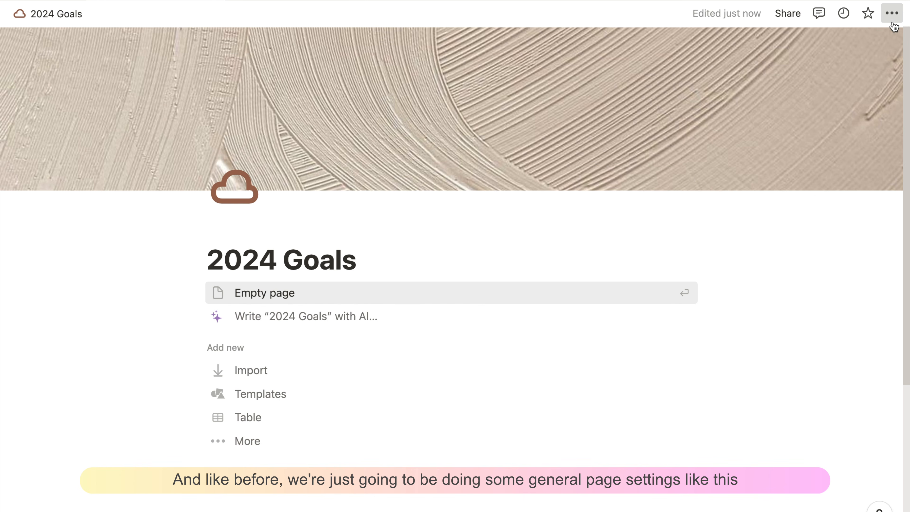
Set the 2024 Goals page to the Serif style with small text and full width.
{"action": "left_click", "coordinate": [892, 12]}
{"action": "left_click", "coordinate": [873, 121]}
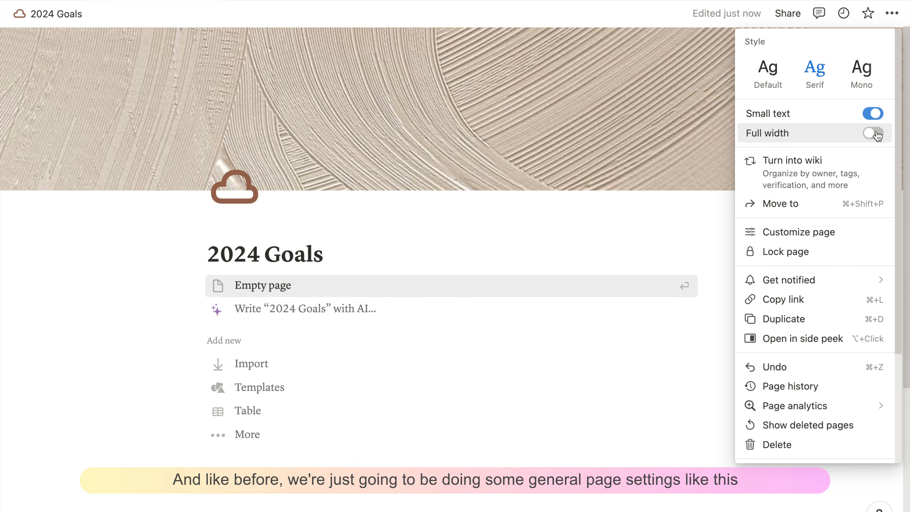
{"action": "left_click", "coordinate": [874, 133]}
Customize the page view with top-level discussions off, backlinks off and page comments set to Minimal.
{"action": "left_click", "coordinate": [806, 232]}
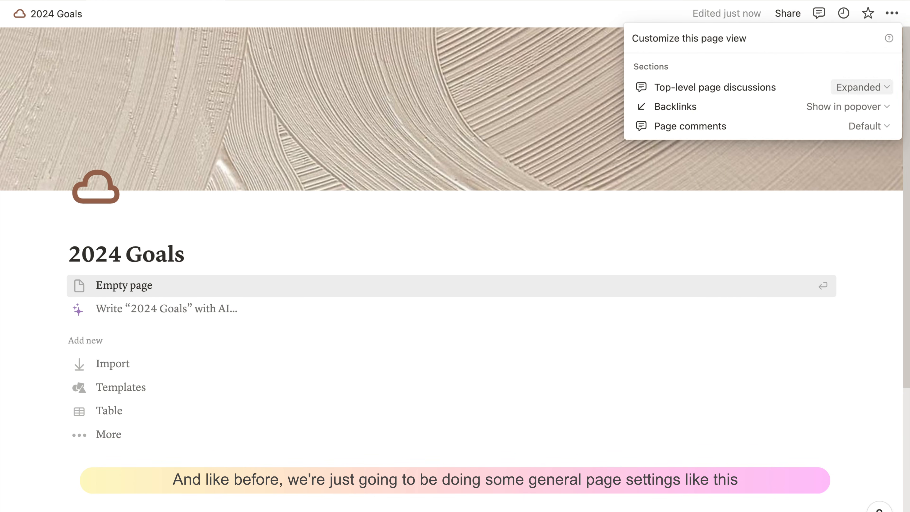
{"action": "left_click", "coordinate": [860, 87]}
{"action": "left_click", "coordinate": [855, 91]}
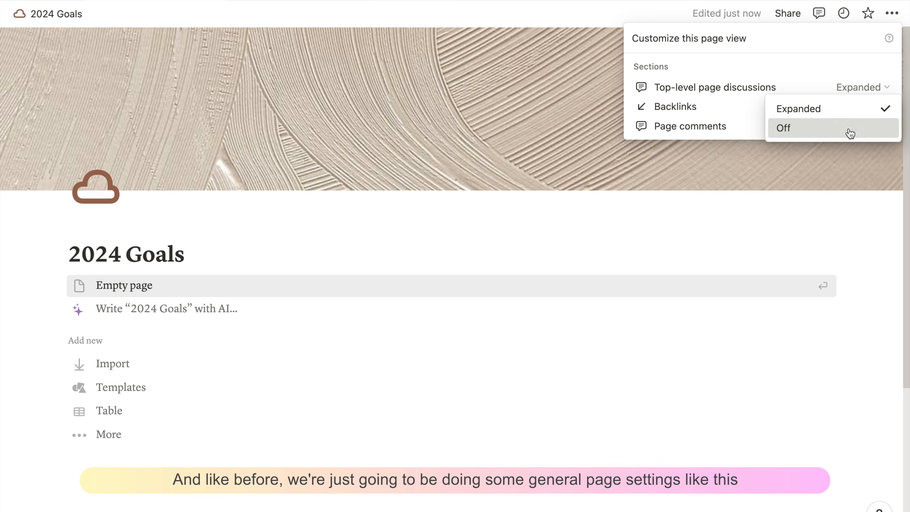
{"action": "left_click", "coordinate": [850, 133]}
{"action": "left_click", "coordinate": [851, 107]}
{"action": "left_click", "coordinate": [832, 148]}
{"action": "left_click", "coordinate": [852, 127]}
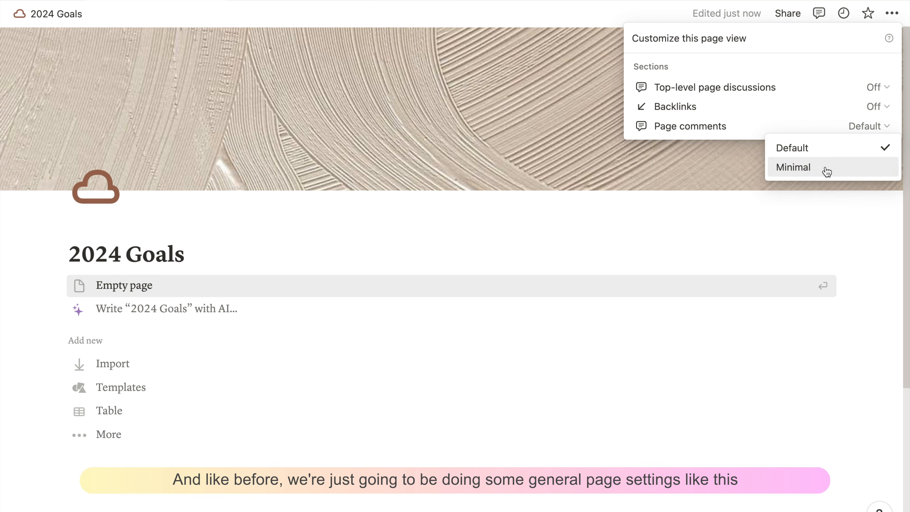
{"action": "left_click", "coordinate": [829, 169]}
{"action": "left_click", "coordinate": [791, 185]}
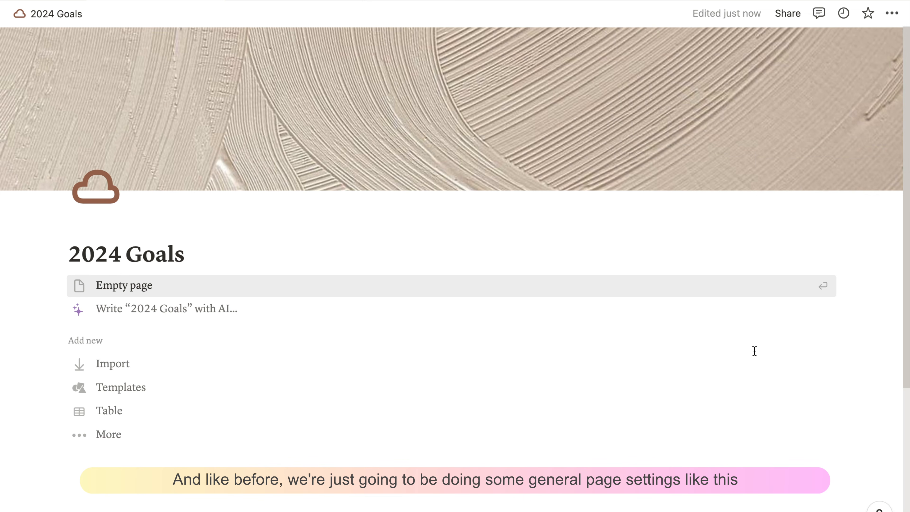
Add a bold "⊹ Long Term Goals ⊹" heading with a coloured background below the page title.
{"action": "type", "text": "Long Term Goals ⊹"}
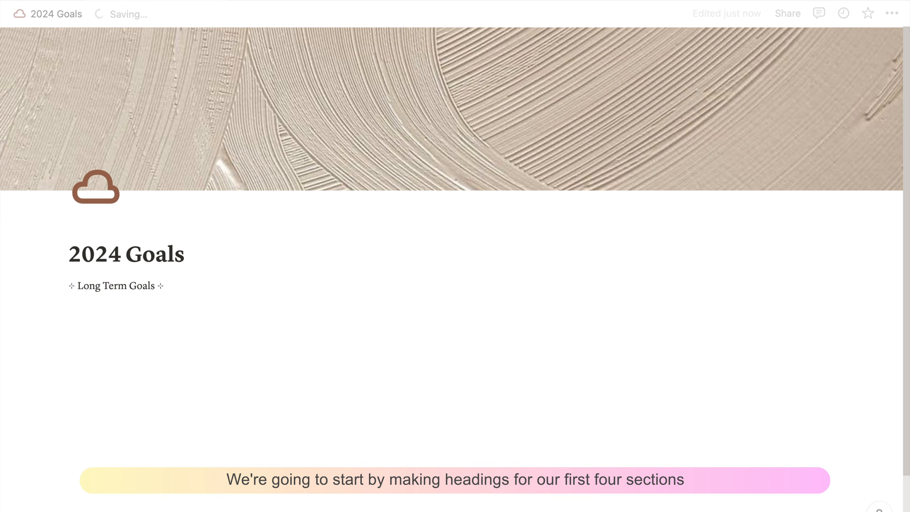
{"action": "triple_click", "coordinate": [88, 285]}
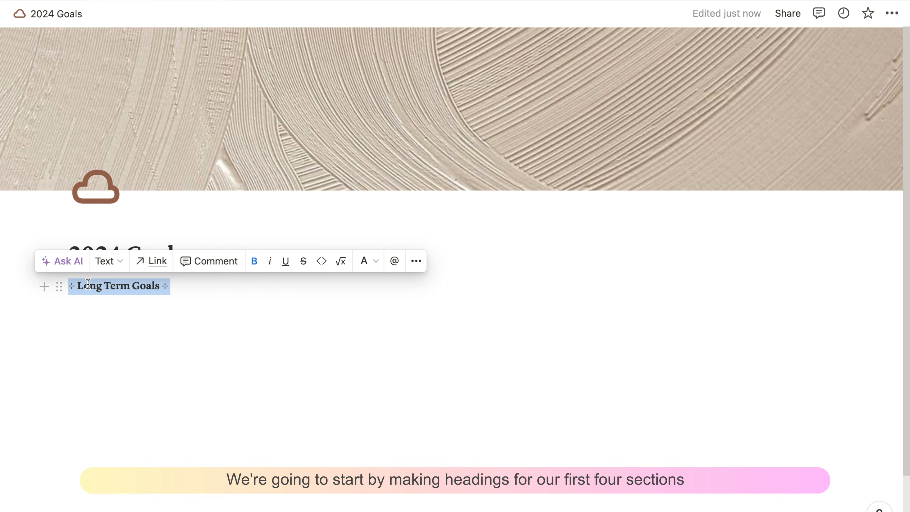
{"action": "left_click", "coordinate": [58, 287]}
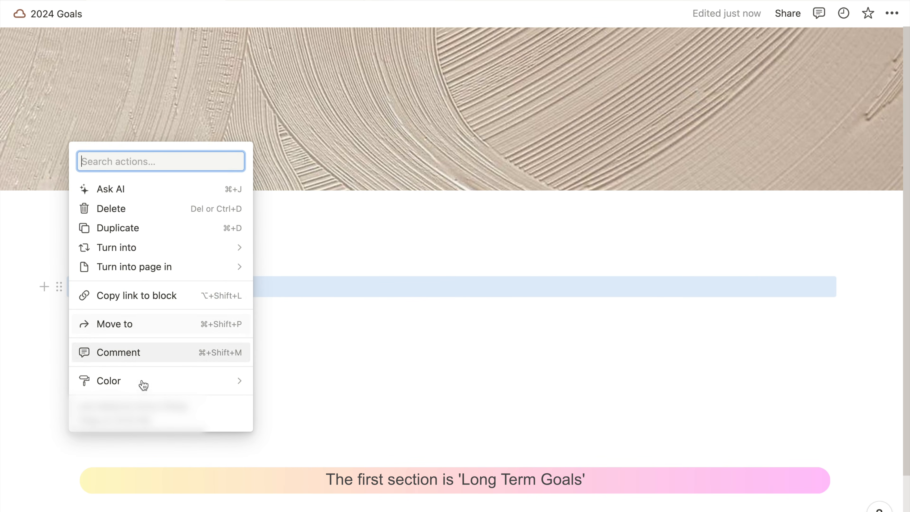
{"action": "mouse_move", "coordinate": [143, 385]}
{"action": "left_click", "coordinate": [310, 189]}
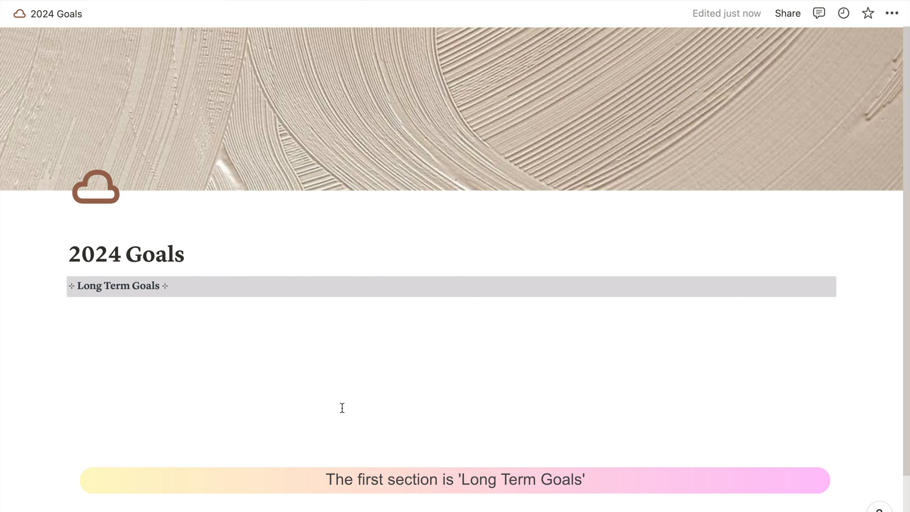
Duplicate the "Long Term Goals" heading and retitle the copy "Yearly Goals" between its star symbols.
{"action": "left_click", "coordinate": [262, 395]}
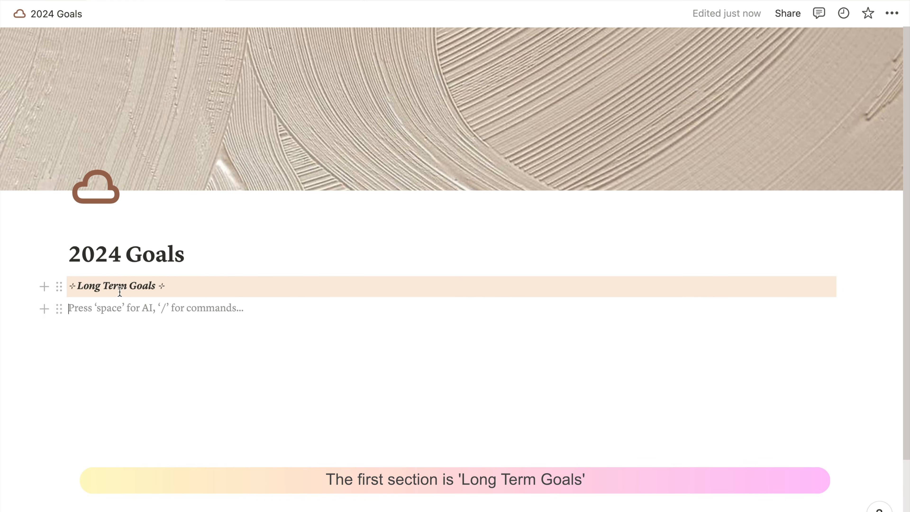
{"action": "left_click", "coordinate": [59, 286]}
{"action": "left_click", "coordinate": [106, 227]}
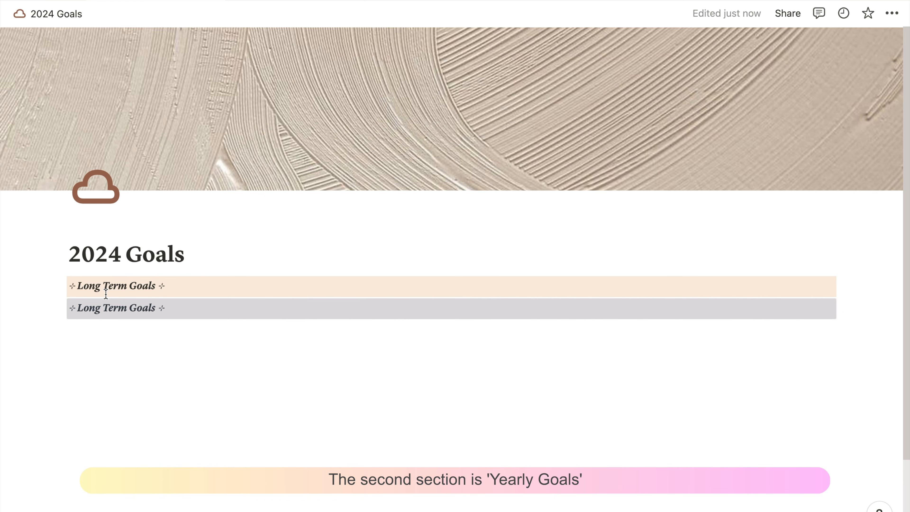
{"action": "left_click", "coordinate": [114, 309]}
{"action": "left_click_drag", "start_coordinate": [87, 305], "coordinate": [159, 309]}
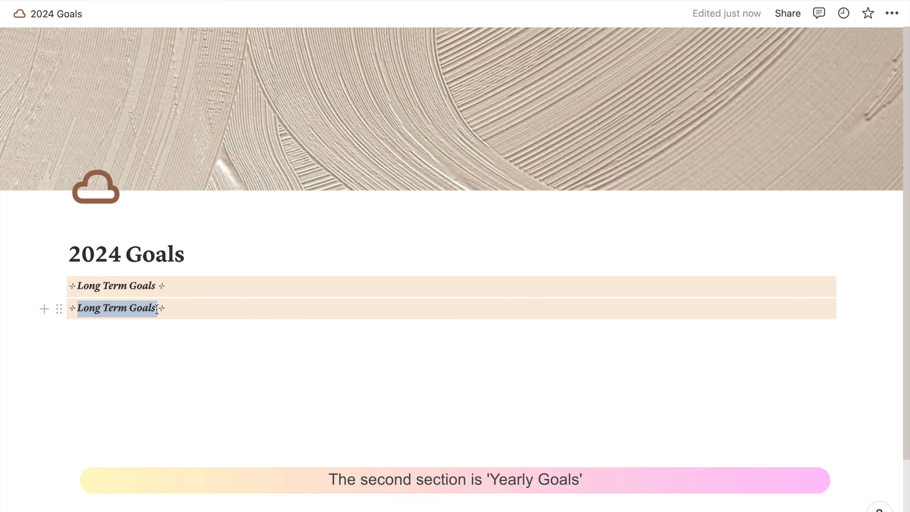
{"action": "type", "text": "Yearly"}
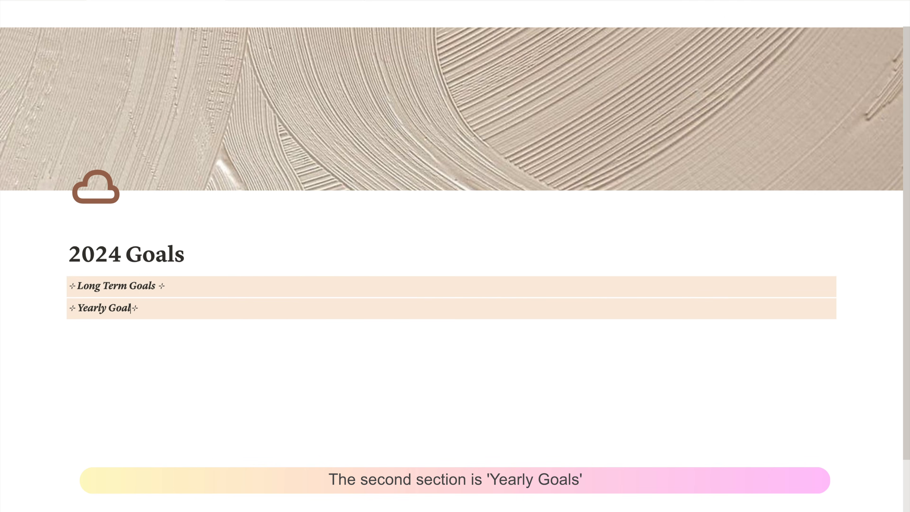
{"action": "left_click", "coordinate": [118, 325]}
Duplicate the "Yearly Goals" heading and retitle the copy "Quarterly Goals".
{"action": "left_click", "coordinate": [59, 309]}
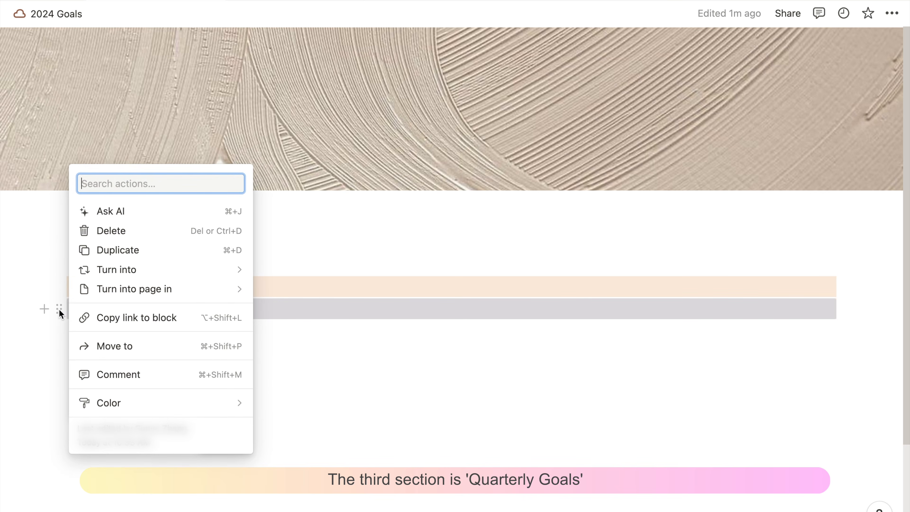
{"action": "left_click", "coordinate": [143, 249]}
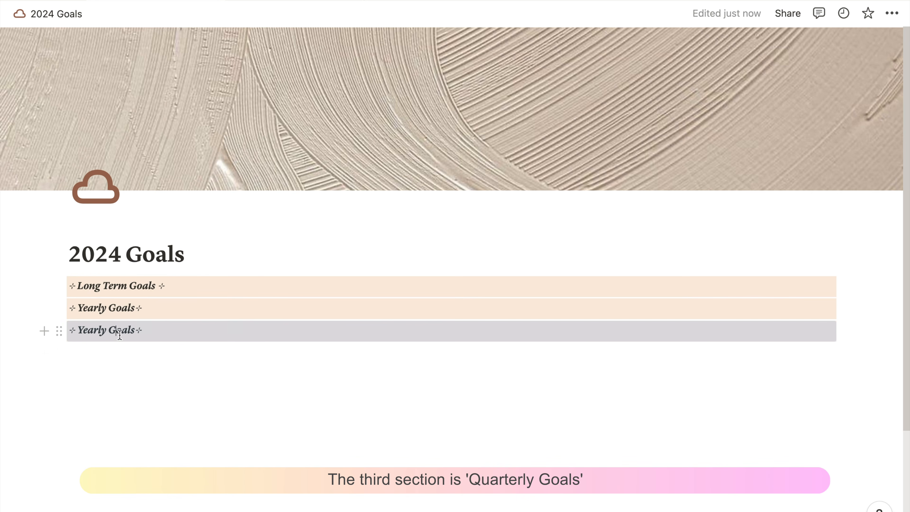
{"action": "left_click", "coordinate": [136, 330]}
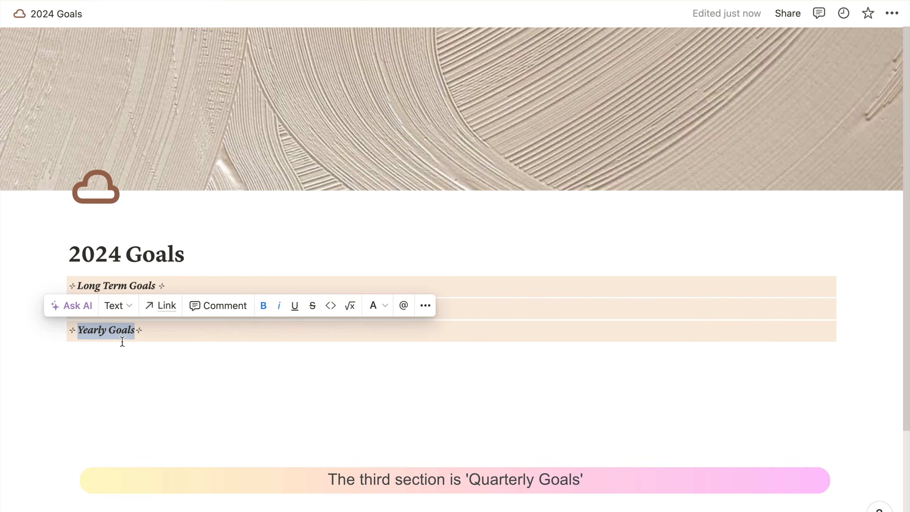
{"action": "type", "text": "Quart"}
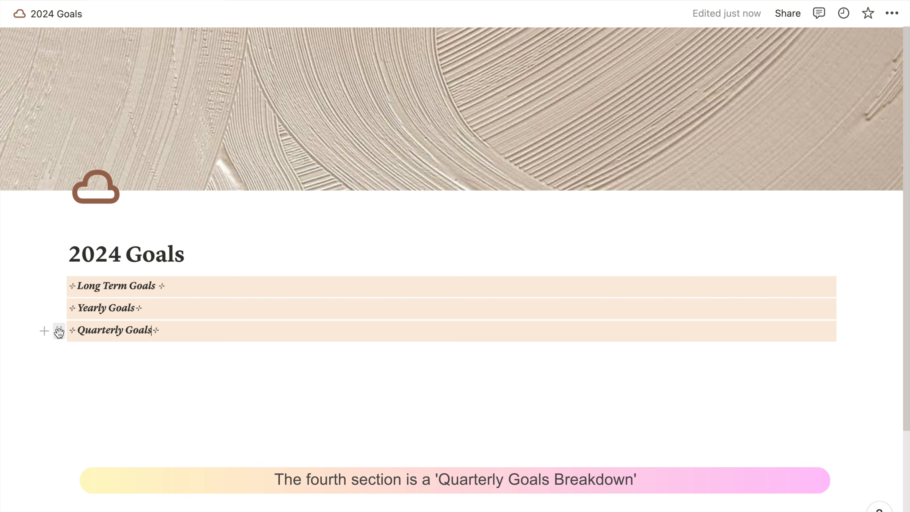
Duplicate the "Quarterly Goals" heading and retitle the copy "Quarterley Goals Break".
{"action": "left_click", "coordinate": [59, 331]}
{"action": "left_click", "coordinate": [126, 271]}
{"action": "left_click_drag", "start_coordinate": [77, 352], "coordinate": [153, 353]}
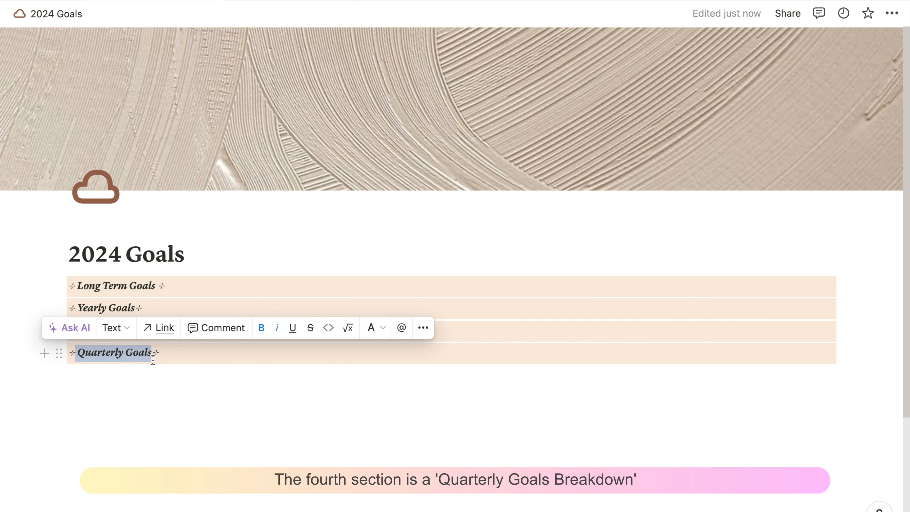
{"action": "type", "text": "Quart"}
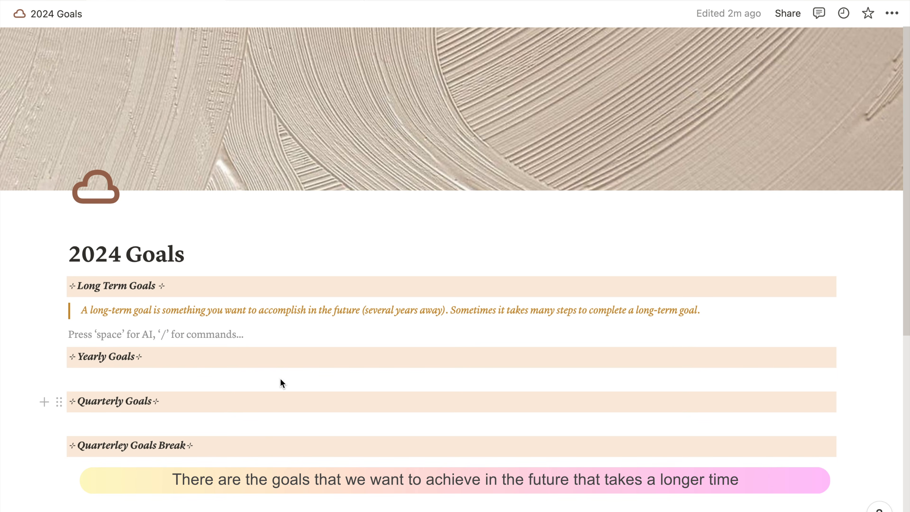
Insert a callout below the long-term goal quote and change its icon to a target.
{"action": "left_click", "coordinate": [45, 311]}
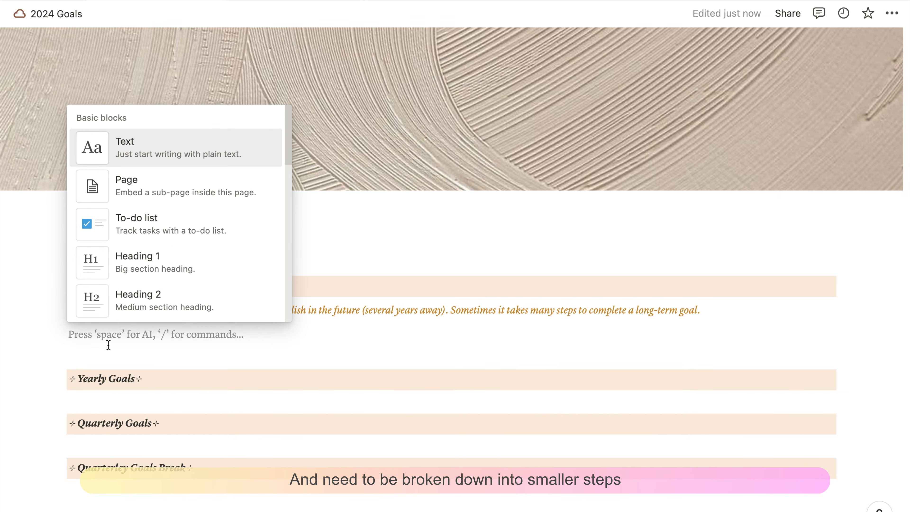
{"action": "left_click", "coordinate": [119, 341]}
{"action": "type", "text": "/call"}
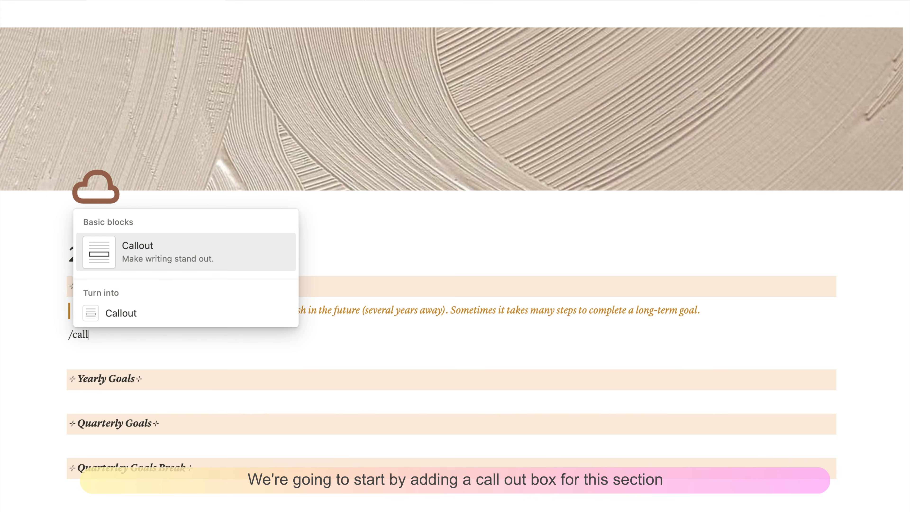
{"action": "key", "text": "Return"}
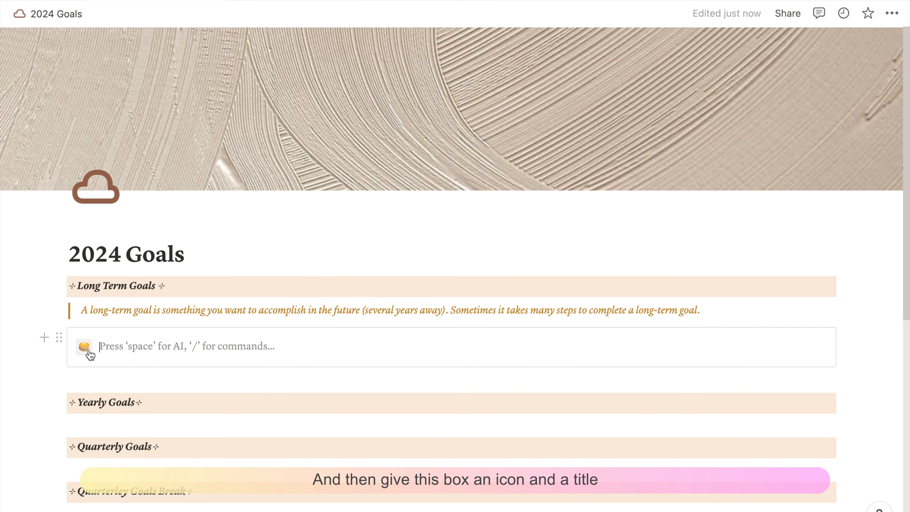
{"action": "left_click", "coordinate": [84, 347]}
{"action": "left_click", "coordinate": [73, 316]}
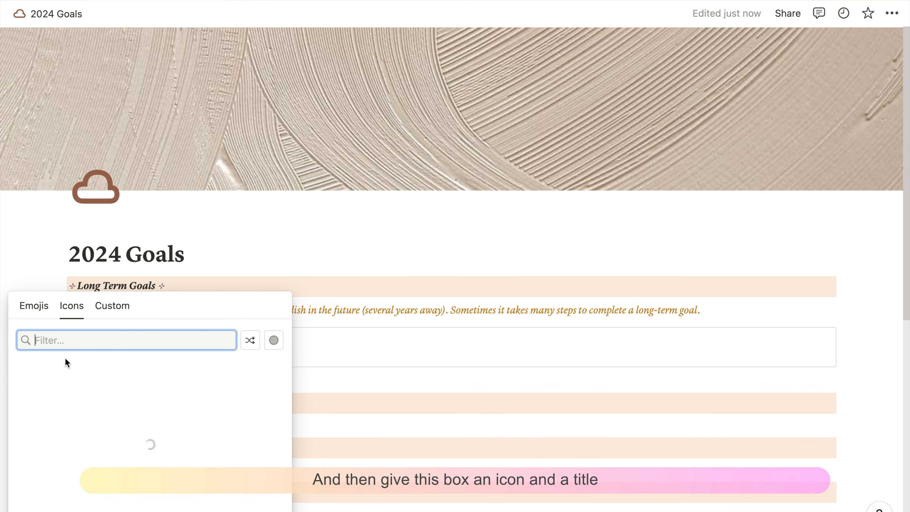
{"action": "left_click", "coordinate": [164, 439]}
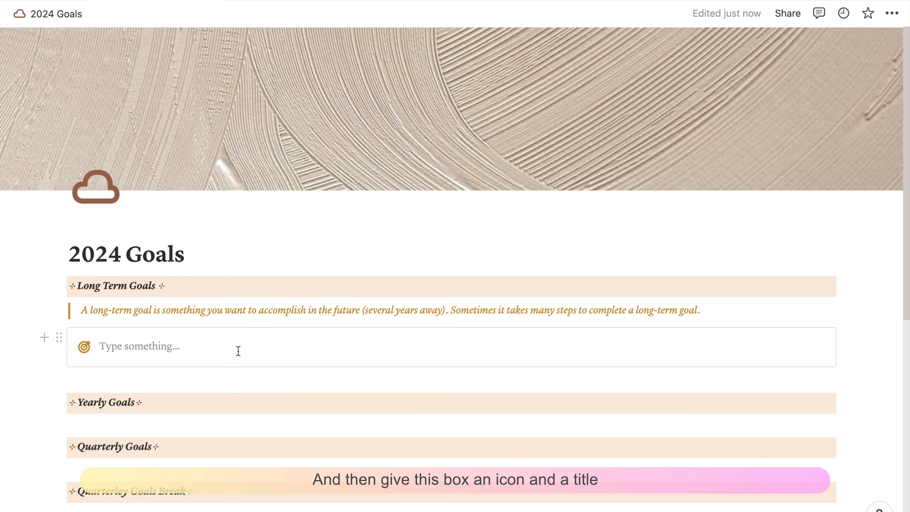
Title the callout "Long Term Goals" in bold.
{"action": "left_click", "coordinate": [121, 342]}
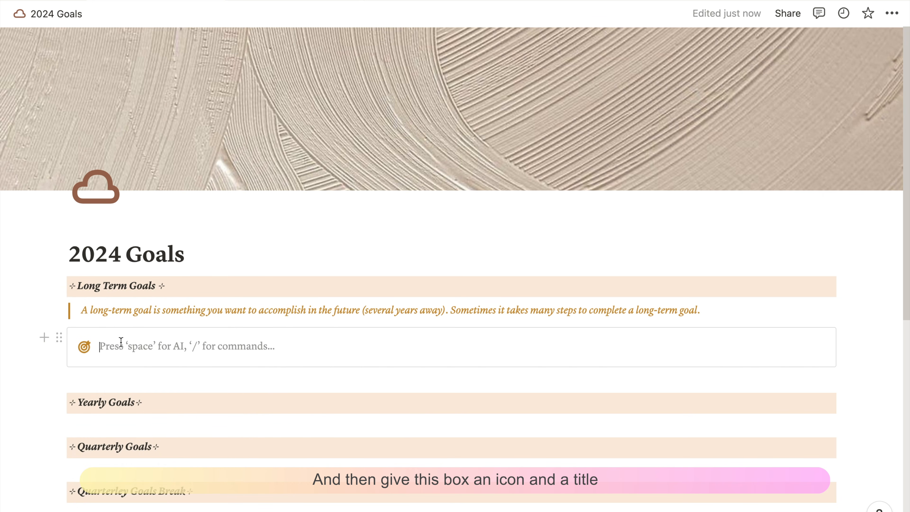
{"action": "type", "text": "Long Term Goals"}
{"action": "key", "text": "super+a"}
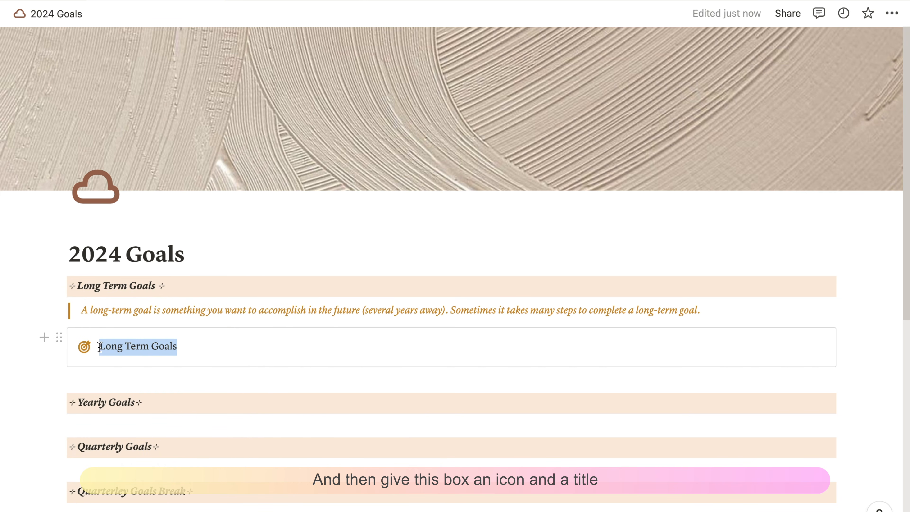
{"action": "key", "text": "super+b"}
{"action": "left_click", "coordinate": [206, 347]}
Start a new line in the callout and insert a gallery view database from there.
{"action": "key", "text": "Return"}
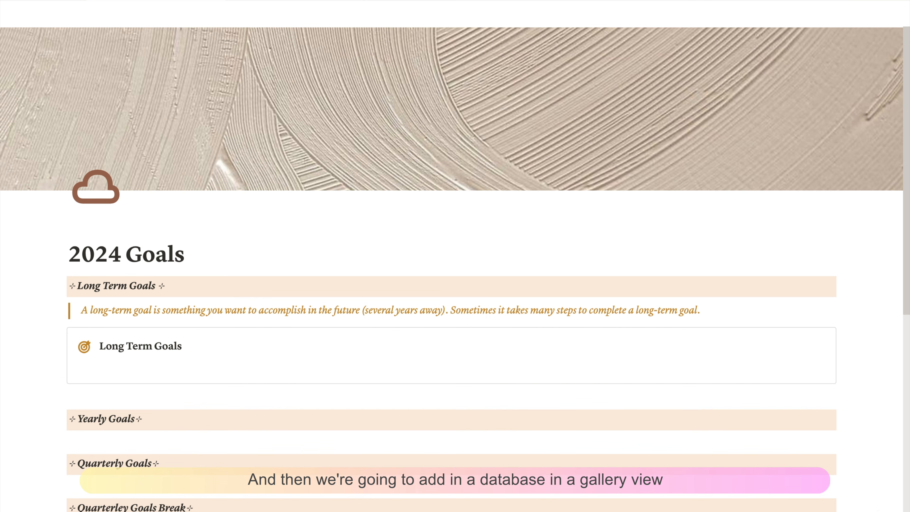
{"action": "type", "text": "/database"}
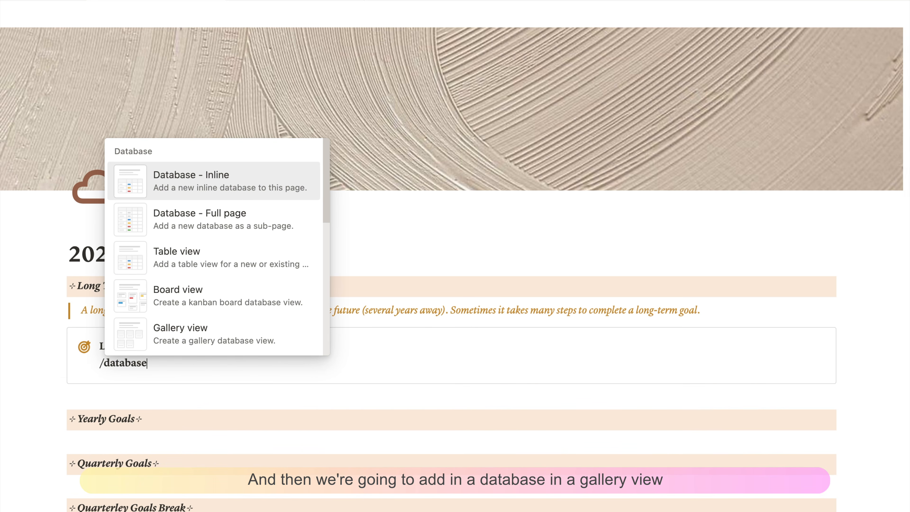
{"action": "left_click", "coordinate": [220, 335]}
{"action": "scroll", "coordinate": [307, 342], "scroll_direction": "down", "scroll_amount": 6}
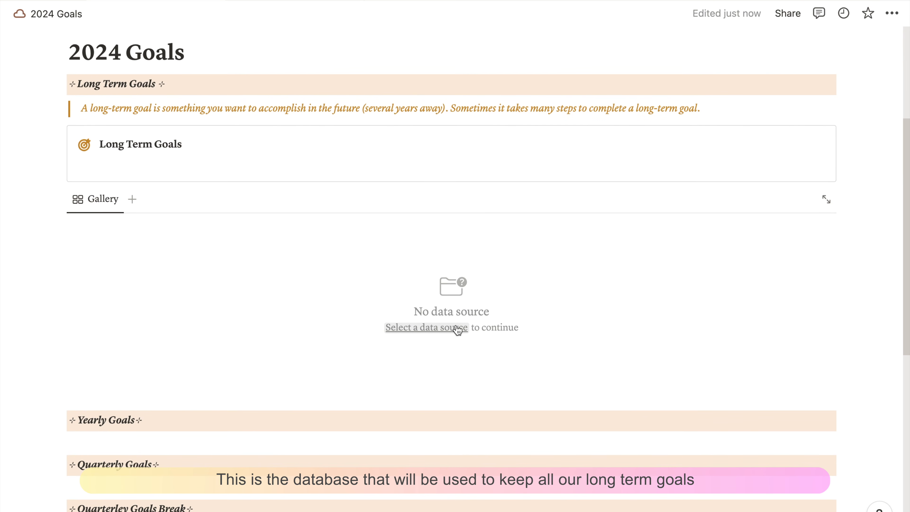
Create a new database "Long Term Goals" as the gallery's source, then move it into the callout and remove the blank line above it.
{"action": "left_click", "coordinate": [456, 328]}
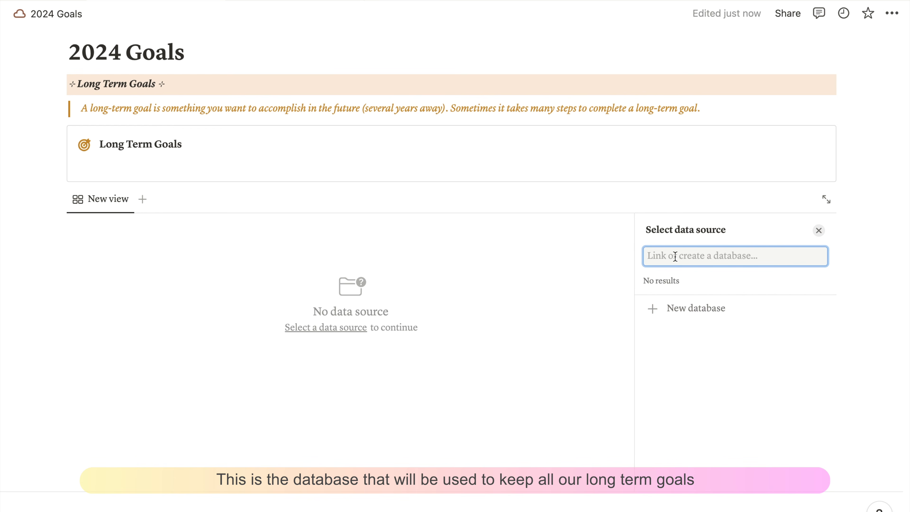
{"action": "type", "text": "Long Term Goals"}
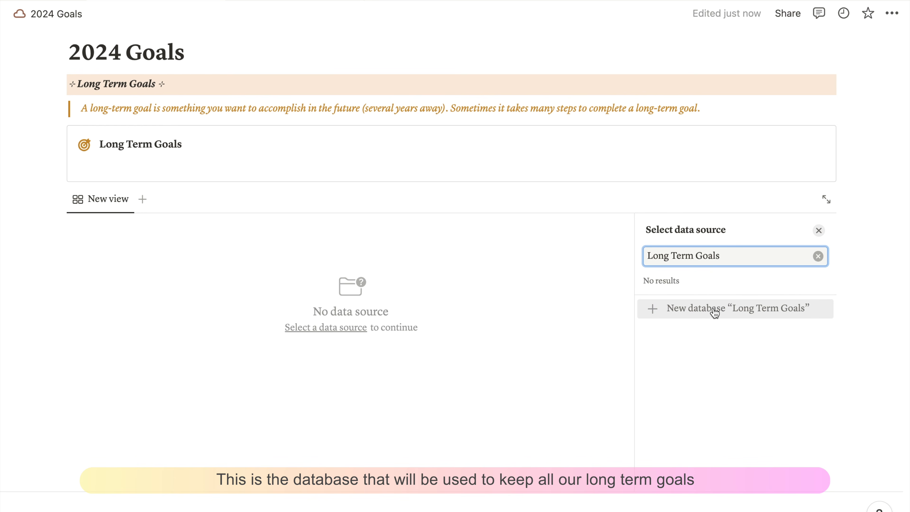
{"action": "left_click", "coordinate": [697, 317]}
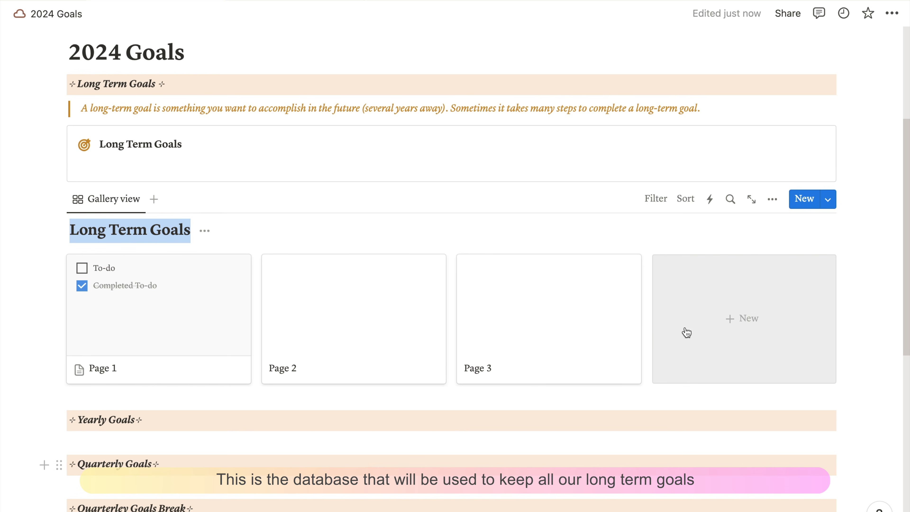
{"action": "left_click_drag", "start_coordinate": [59, 207], "coordinate": [118, 165]}
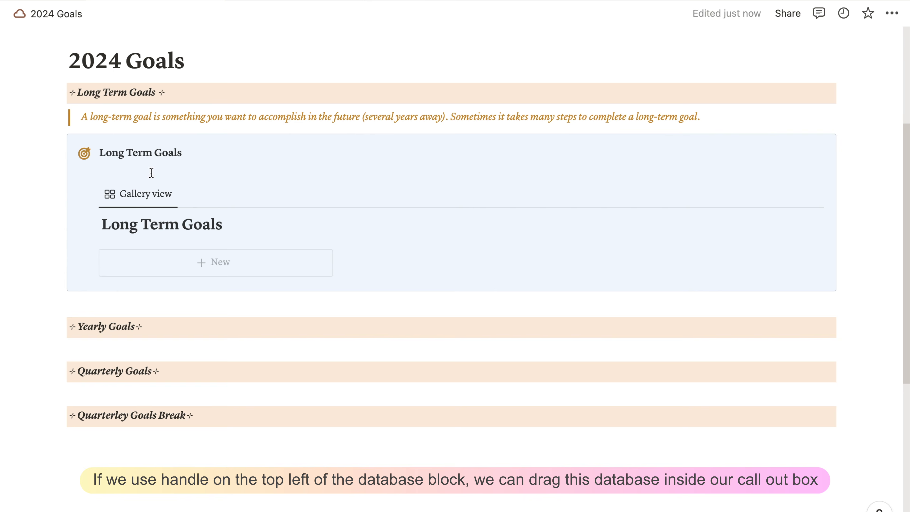
{"action": "key", "text": "BackSpace"}
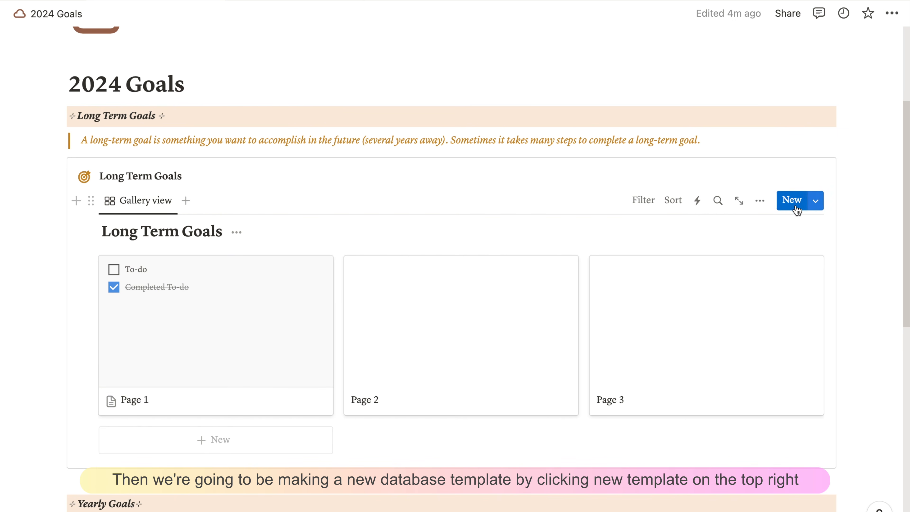
Create a new template in the Long Term Goals database titled "*New Long Term Goal".
{"action": "left_click", "coordinate": [816, 203]}
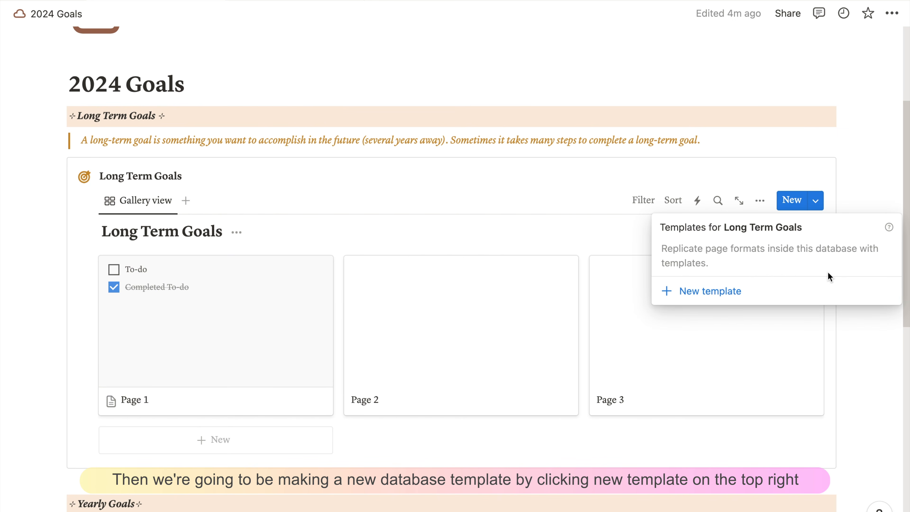
{"action": "left_click", "coordinate": [722, 299]}
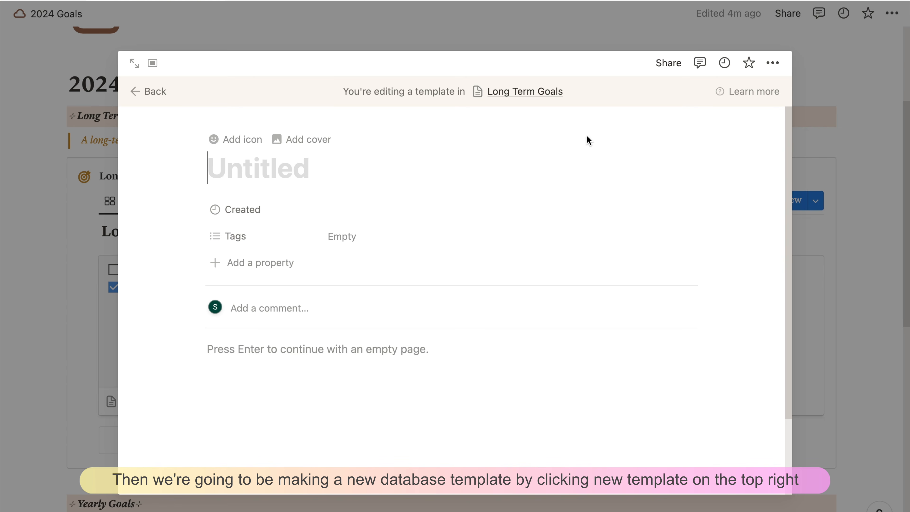
{"action": "type", "text": "New Long T"}
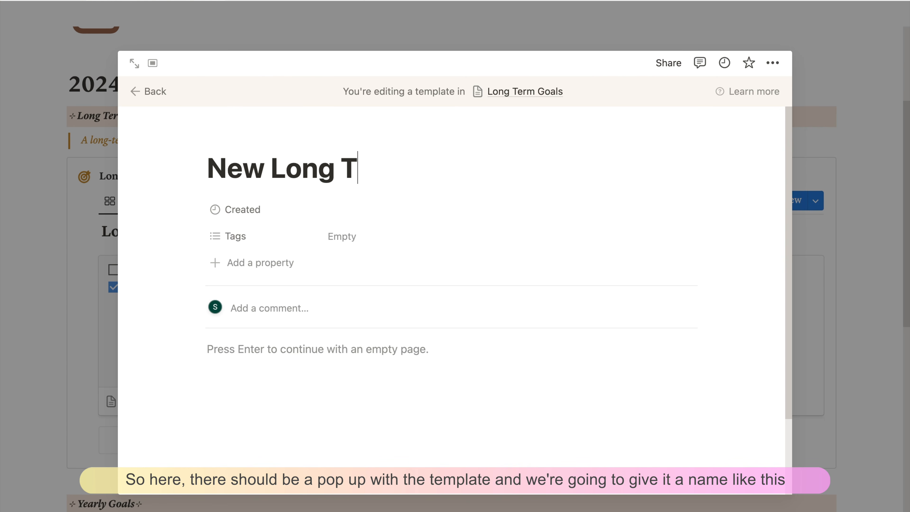
{"action": "type", "text": "erm Goal"}
{"action": "left_click", "coordinate": [209, 168]}
{"action": "type", "text": "*"}
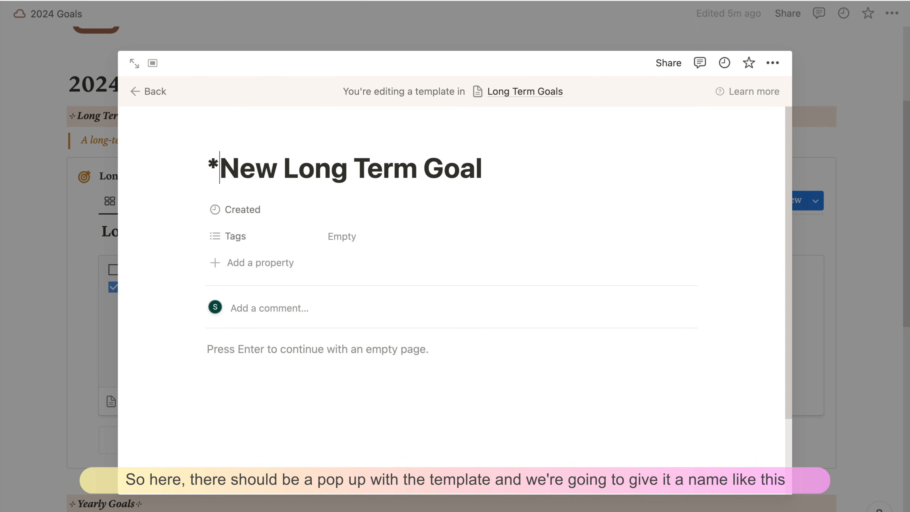
Set the template page to the Serif style with small text and full width.
{"action": "left_click", "coordinate": [773, 63]}
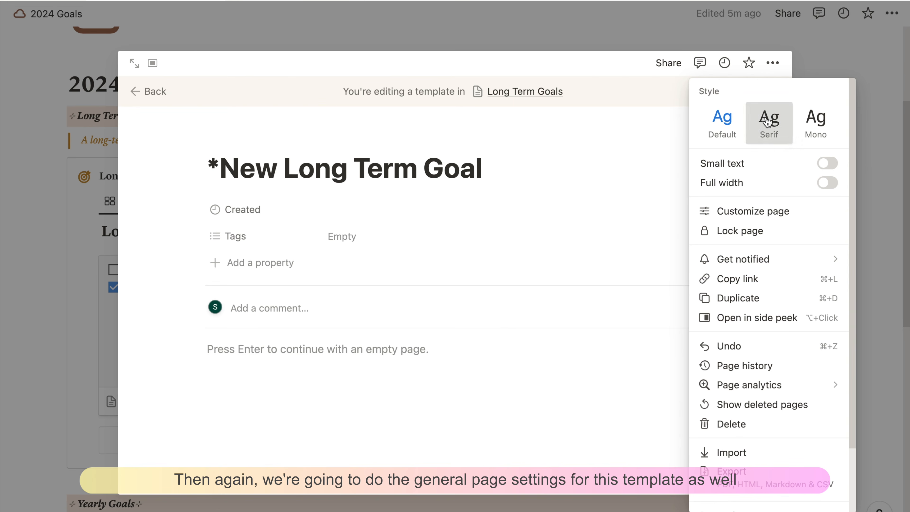
{"action": "left_click", "coordinate": [769, 126]}
{"action": "left_click", "coordinate": [826, 163]}
{"action": "left_click", "coordinate": [826, 182]}
Customize the Long Term Goals database pages with top-level discussions off, backlinks off and page comments set to Minimal.
{"action": "left_click", "coordinate": [794, 217]}
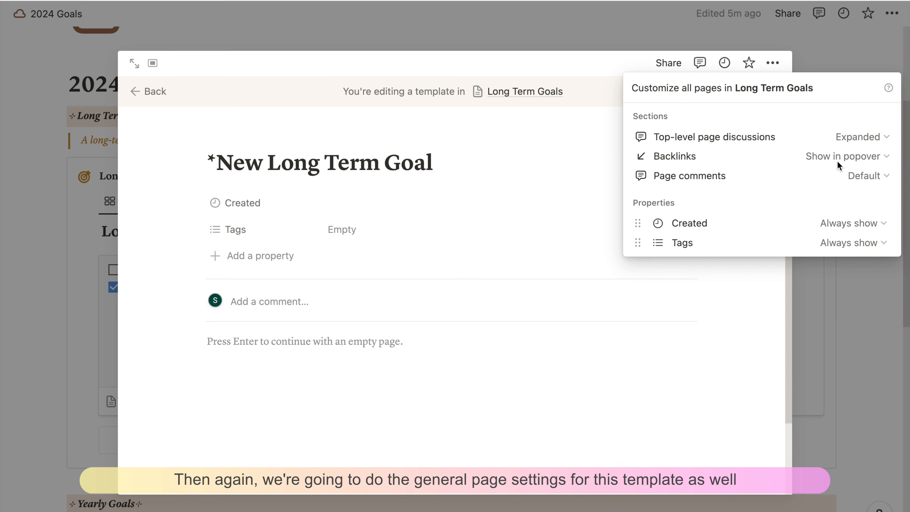
{"action": "left_click", "coordinate": [875, 136]}
{"action": "left_click", "coordinate": [857, 175]}
{"action": "left_click", "coordinate": [856, 158]}
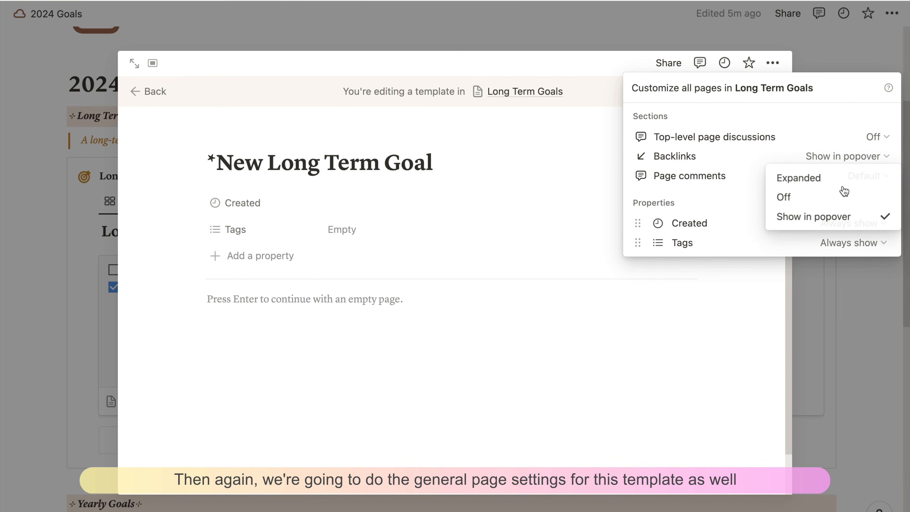
{"action": "left_click", "coordinate": [834, 195]}
{"action": "left_click", "coordinate": [863, 176]}
{"action": "left_click", "coordinate": [831, 218]}
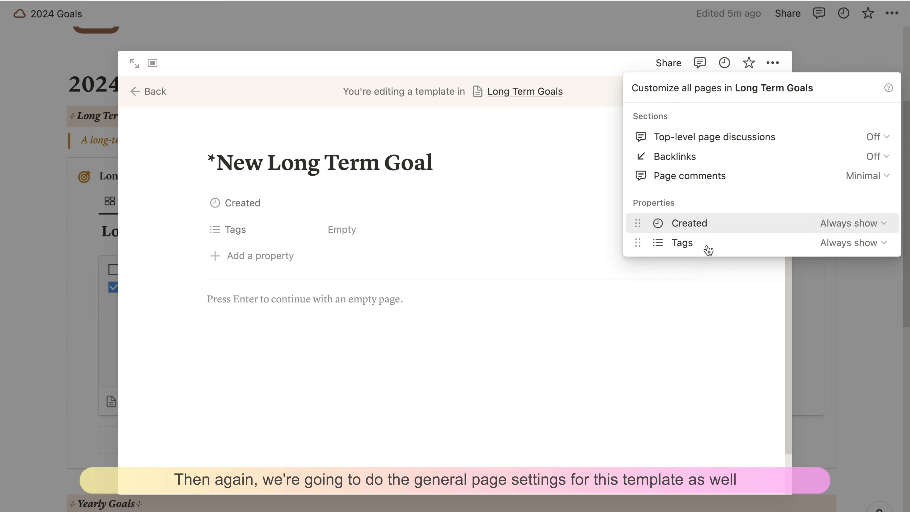
{"action": "left_click", "coordinate": [681, 341]}
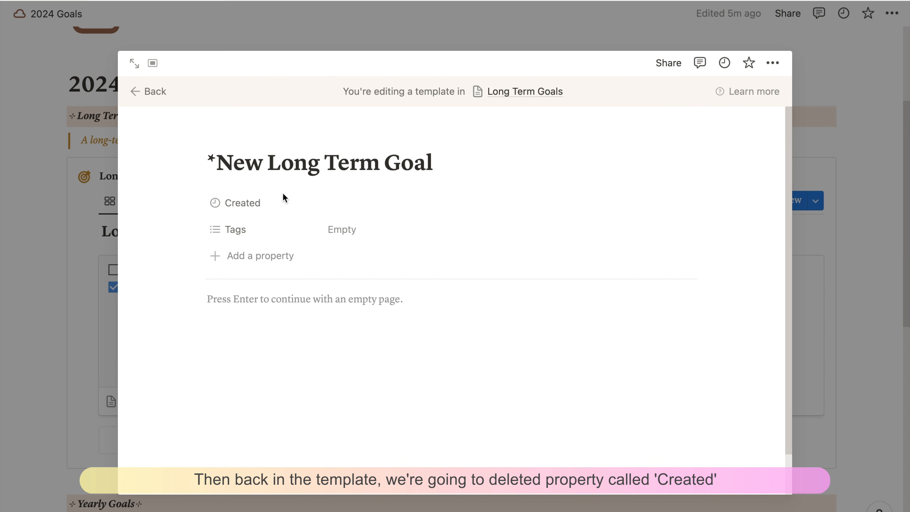
Delete the Created property from the template and rename the Tags property to Area.
{"action": "left_click", "coordinate": [200, 207]}
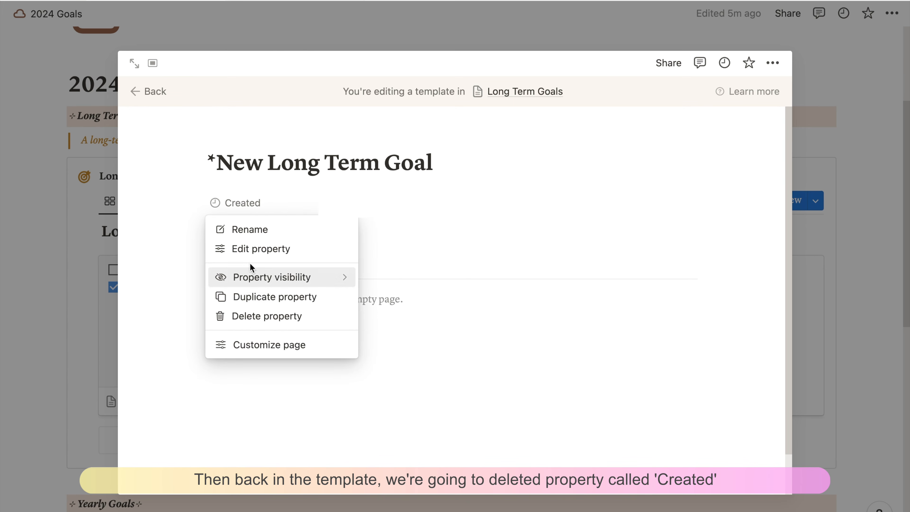
{"action": "left_click", "coordinate": [261, 317]}
{"action": "key", "text": "Return"}
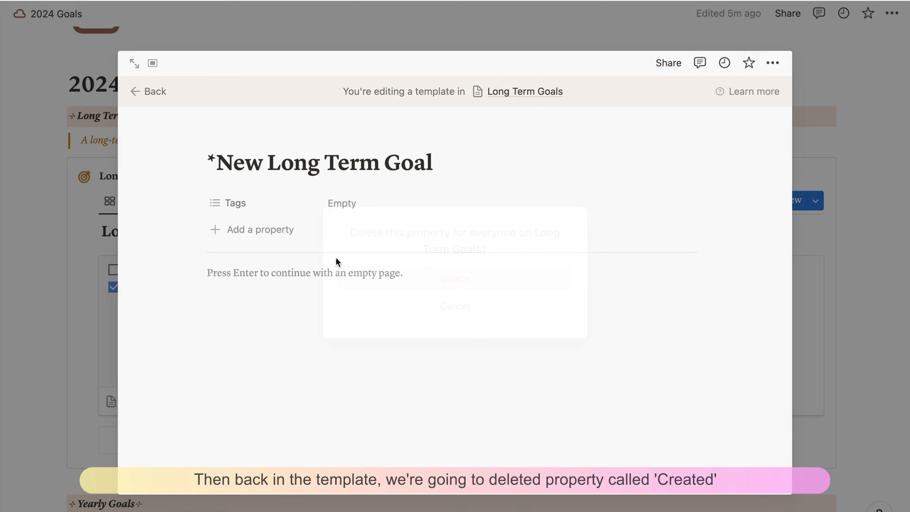
{"action": "left_click", "coordinate": [244, 209]}
{"action": "left_click", "coordinate": [242, 230]}
{"action": "type", "text": "Area"}
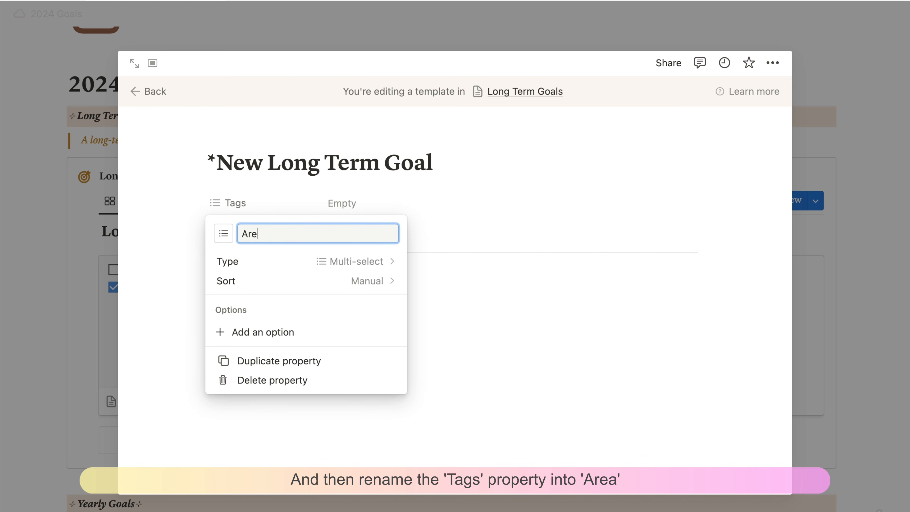
{"action": "key", "text": "Return"}
Add the options Wealth, Family, Health, Lifestyle & experiences, Academic & career and Relationships to the Area property.
{"action": "left_click", "coordinate": [341, 203]}
{"action": "left_click", "coordinate": [267, 213]}
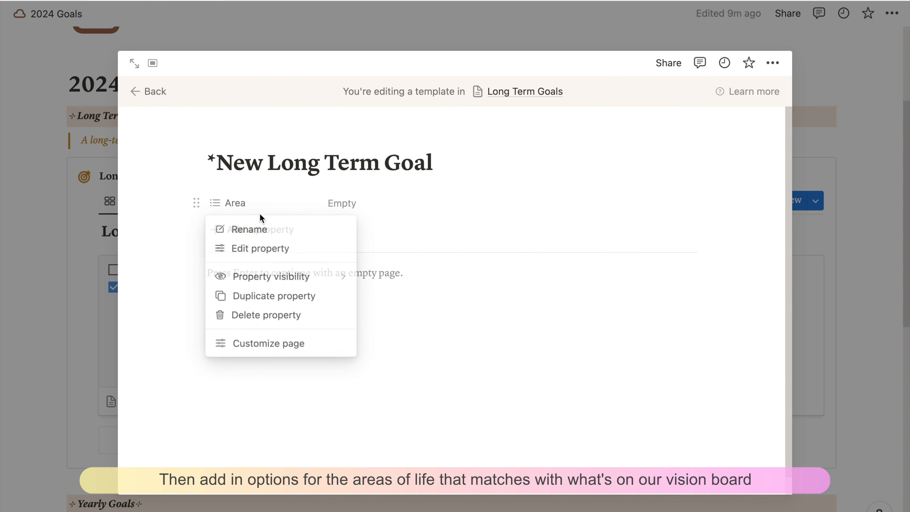
{"action": "left_click", "coordinate": [283, 248]}
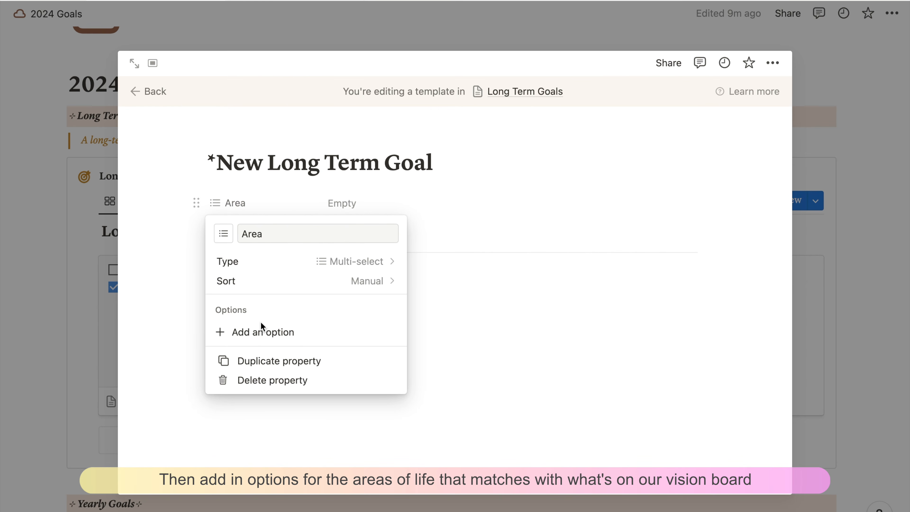
{"action": "left_click", "coordinate": [259, 332]}
{"action": "type", "text": "Wealth"}
{"action": "key", "text": "Return"}
{"action": "type", "text": "Family"}
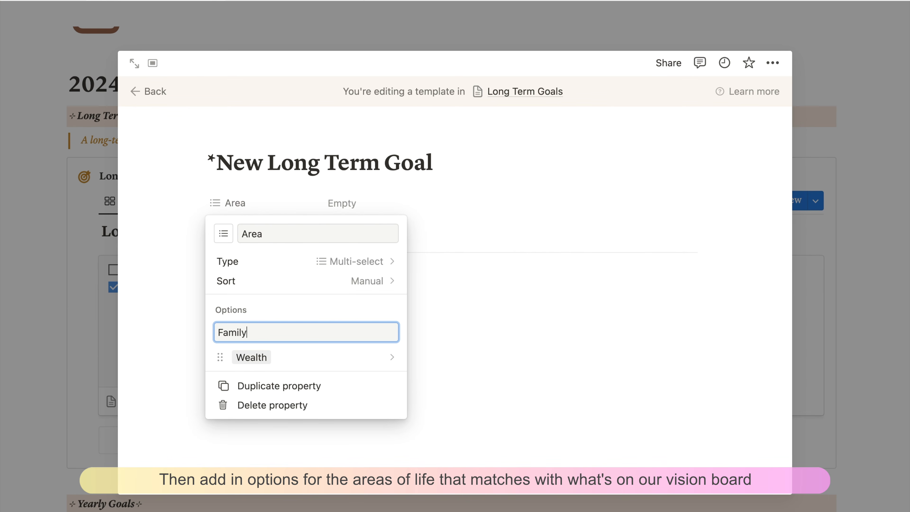
{"action": "key", "text": "Return"}
{"action": "type", "text": "Health"}
{"action": "key", "text": "Return"}
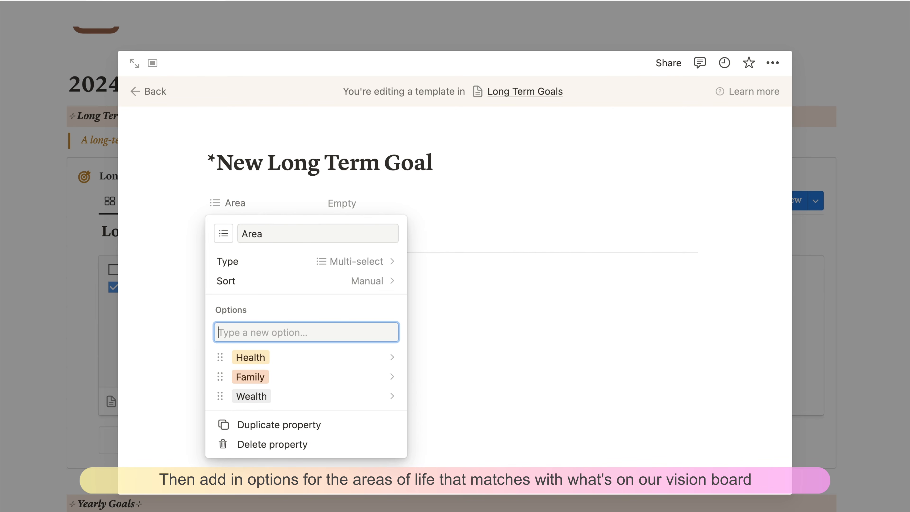
{"action": "type", "text": "Lifestyle & experiences"}
{"action": "key", "text": "Return"}
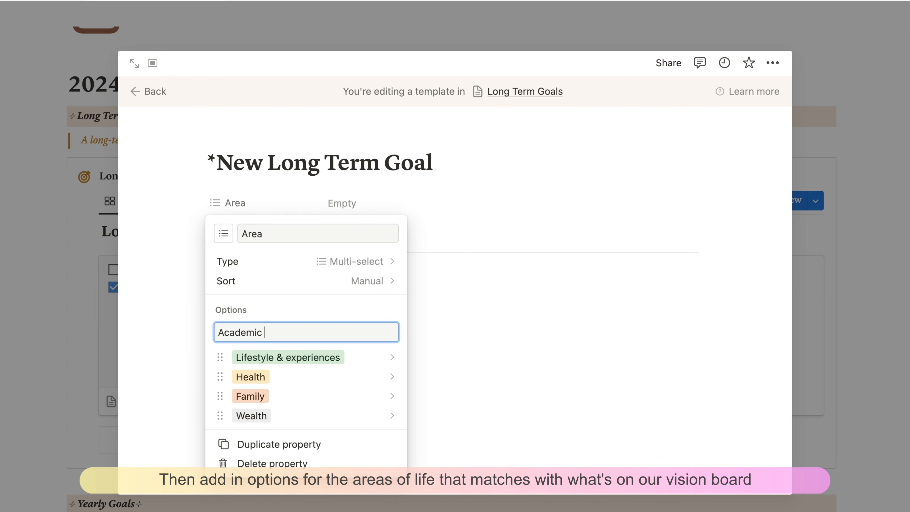
{"action": "type", "text": "Academic & career"}
{"action": "key", "text": "Return"}
{"action": "type", "text": "Relationships"}
{"action": "key", "text": "Return"}
Sort the Area property's options alphabetically and finish editing the property.
{"action": "left_click", "coordinate": [297, 283]}
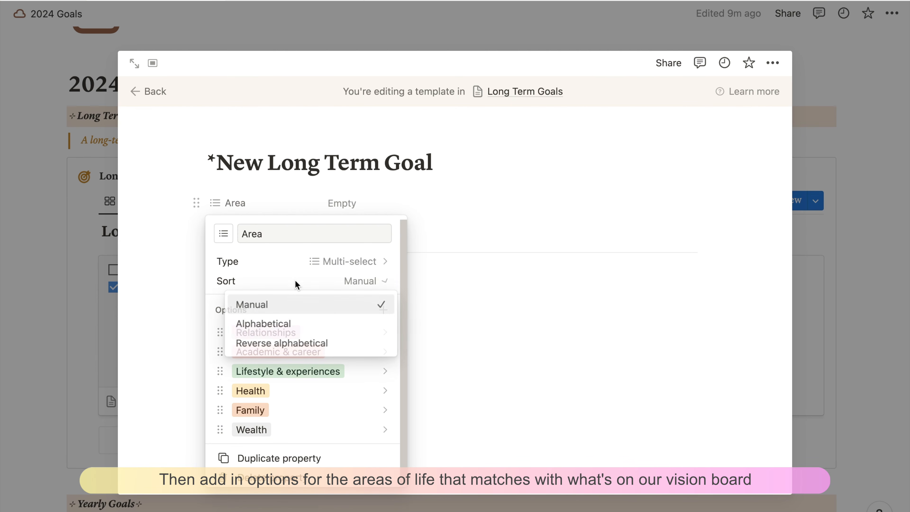
{"action": "left_click", "coordinate": [288, 324]}
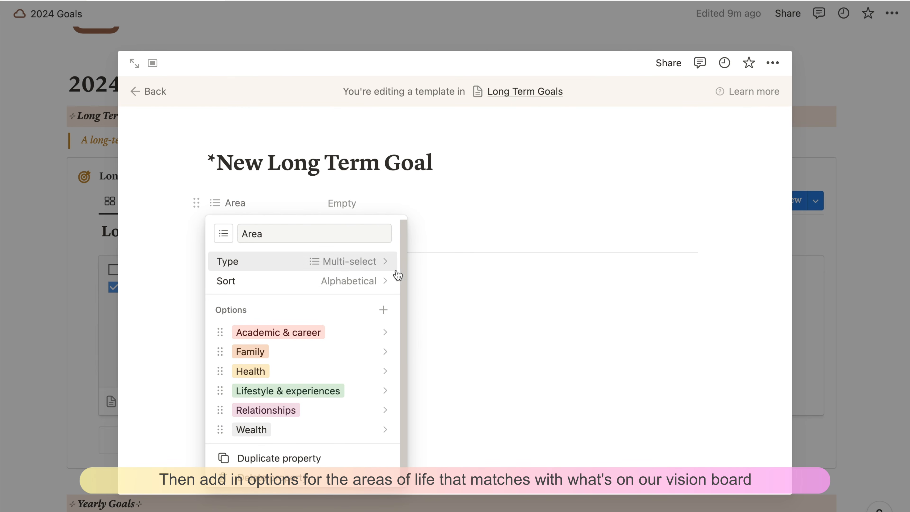
{"action": "left_click", "coordinate": [422, 286]}
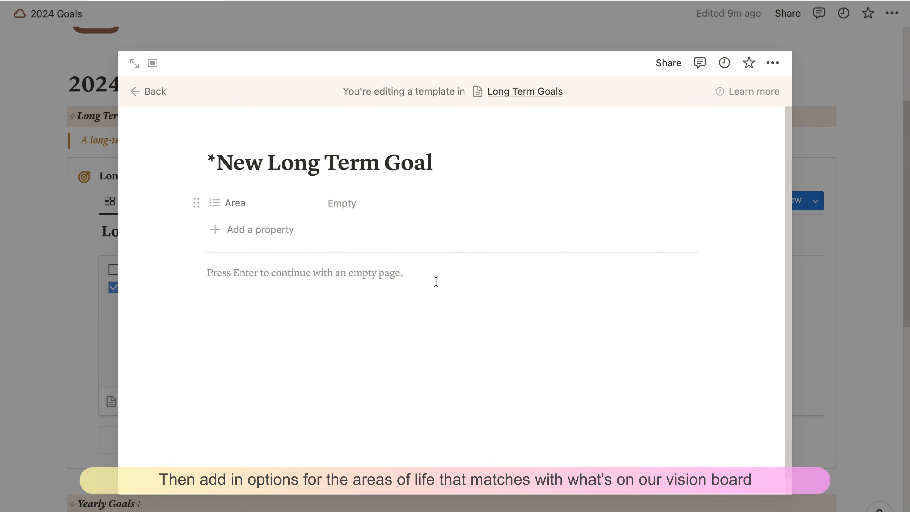
Add a Date property named Time frame to the template.
{"action": "left_click", "coordinate": [249, 229]}
{"action": "type", "text": "Time f"}
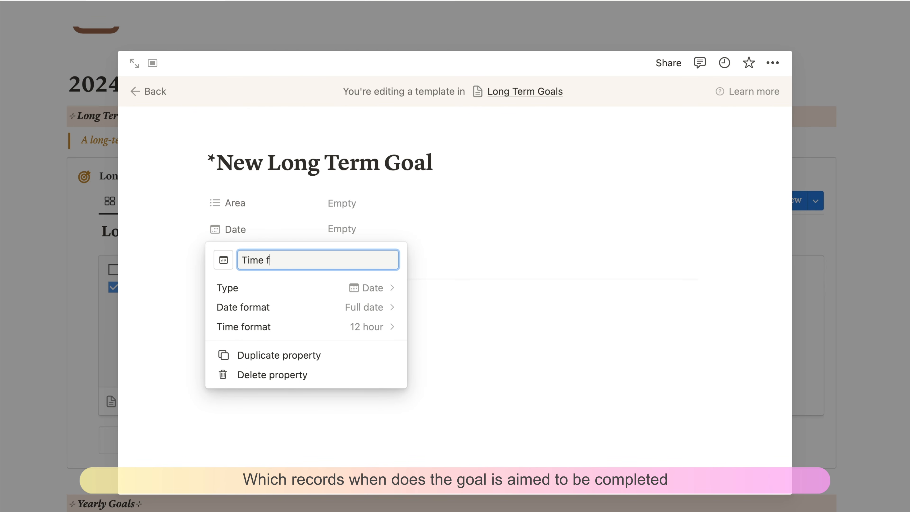
{"action": "type", "text": "rame"}
{"action": "left_click", "coordinate": [411, 264]}
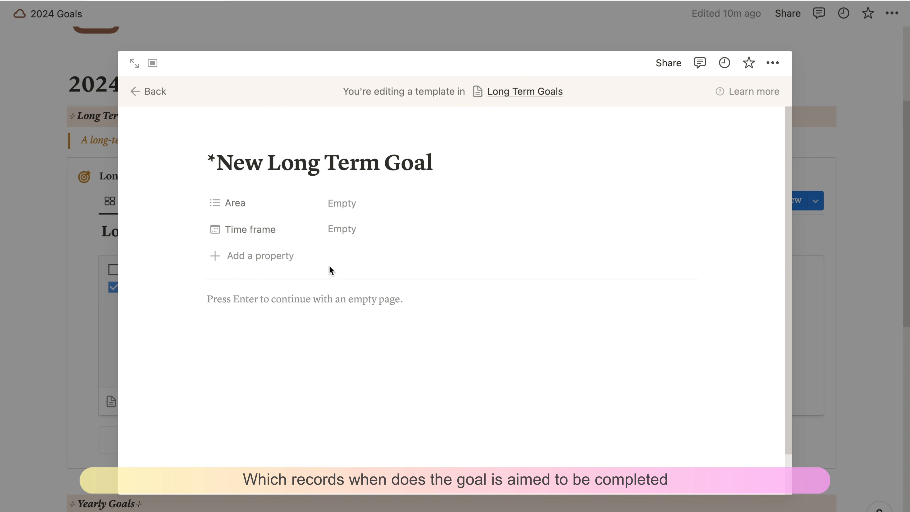
Add a Checkbox property named Complete to the template.
{"action": "left_click", "coordinate": [259, 258]}
{"action": "type", "text": "check"}
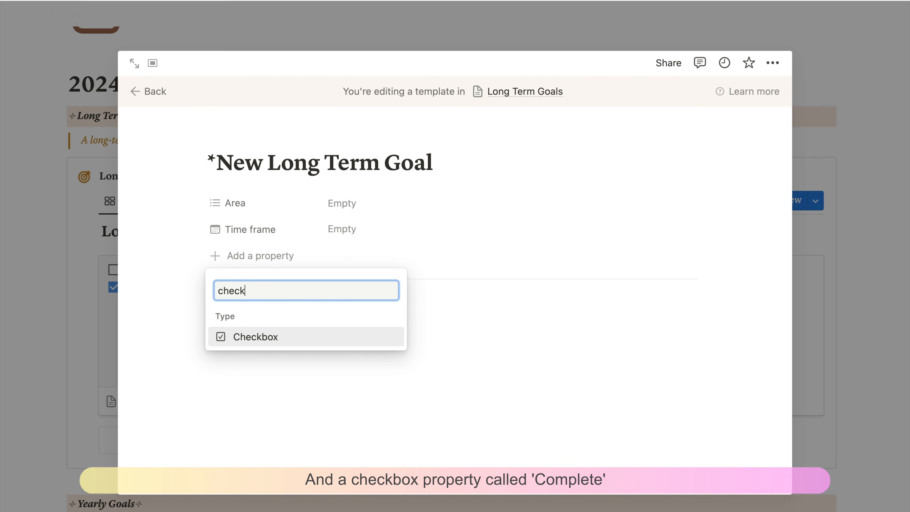
{"action": "left_click", "coordinate": [278, 332]}
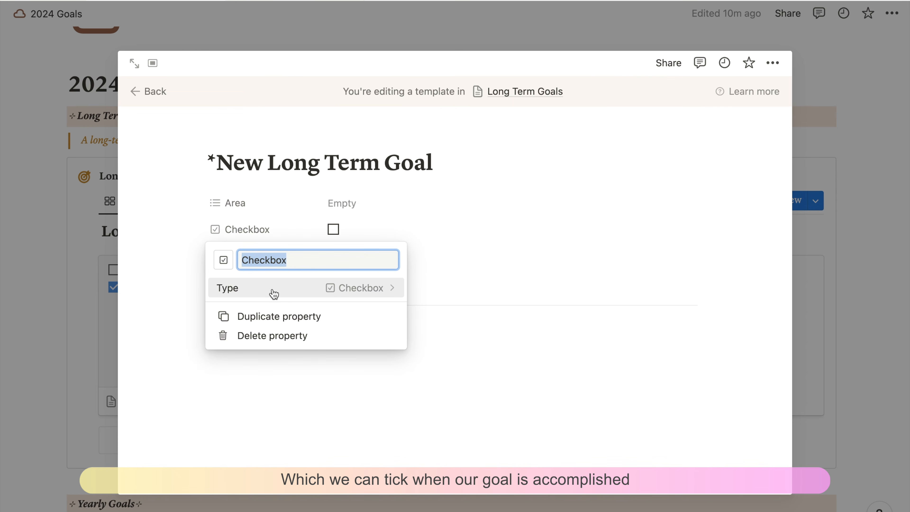
{"action": "type", "text": "Complete"}
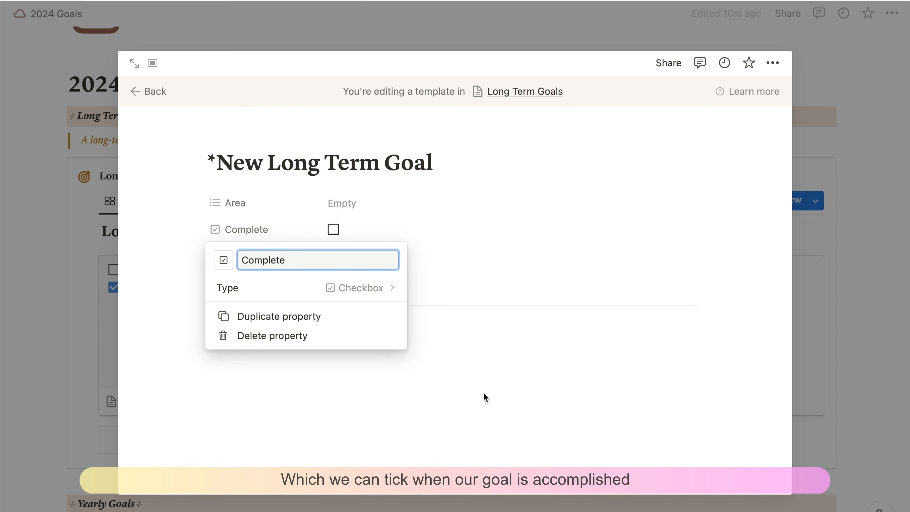
{"action": "left_click", "coordinate": [483, 397]}
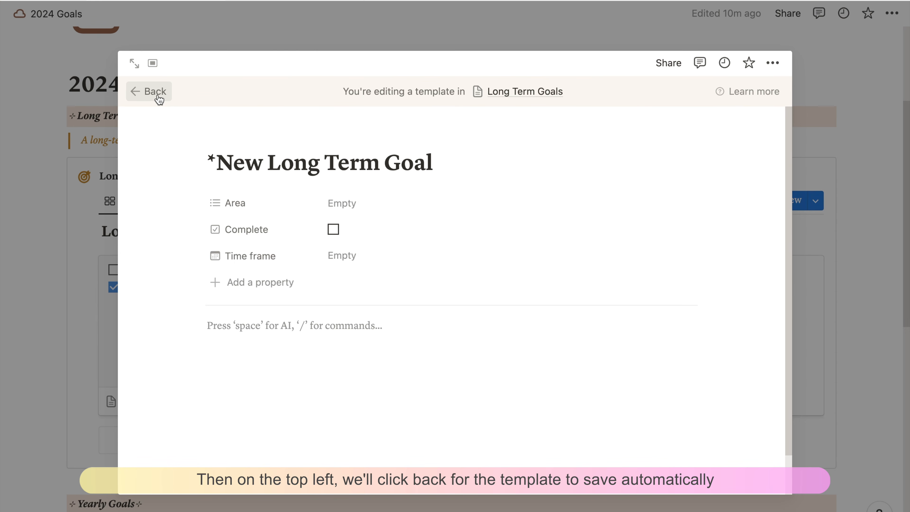
Leave the template editor and set *New Long Term Goal as the default template for all views in Long Term Goals.
{"action": "left_click", "coordinate": [155, 92]}
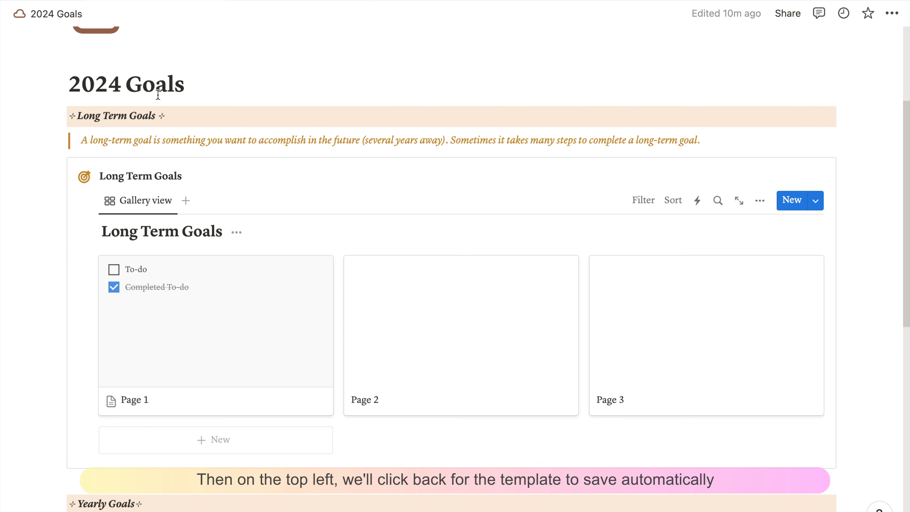
{"action": "left_click", "coordinate": [818, 202]}
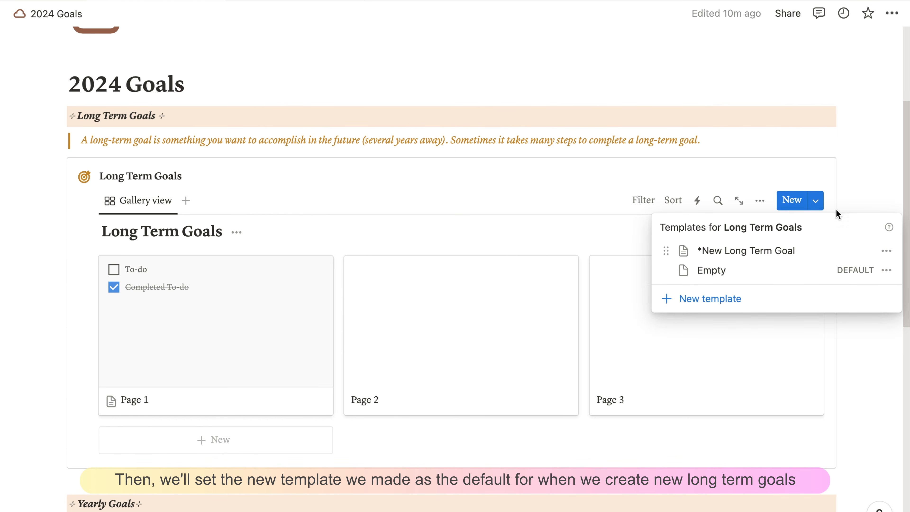
{"action": "left_click", "coordinate": [887, 251]}
{"action": "left_click", "coordinate": [798, 232]}
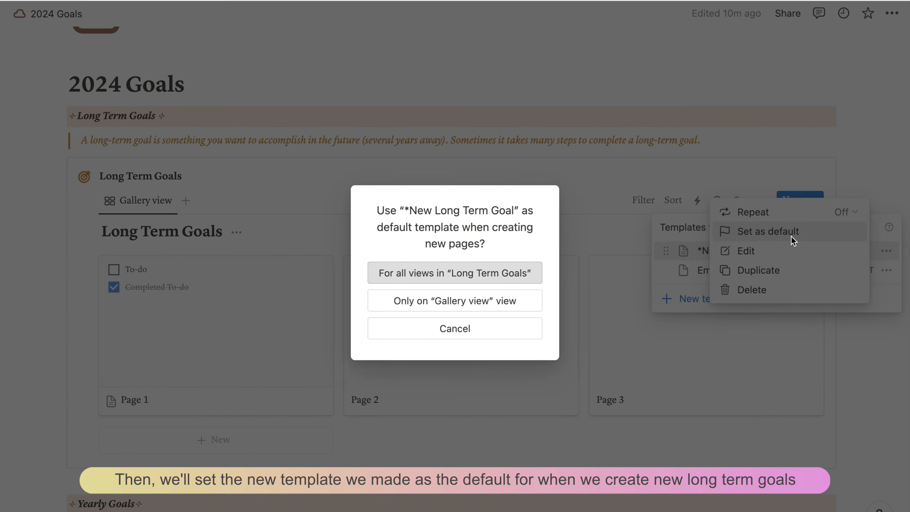
{"action": "left_click", "coordinate": [471, 278]}
Delete the empty records Page 3, Page 2 and Page 1 from the Long Term Goals gallery.
{"action": "right_click", "coordinate": [815, 391]}
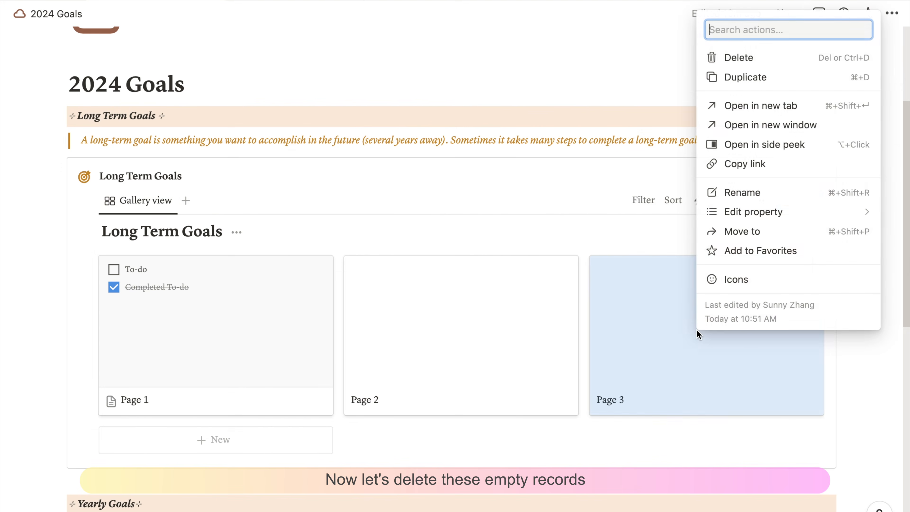
{"action": "left_click", "coordinate": [725, 57]}
{"action": "right_click", "coordinate": [477, 304]}
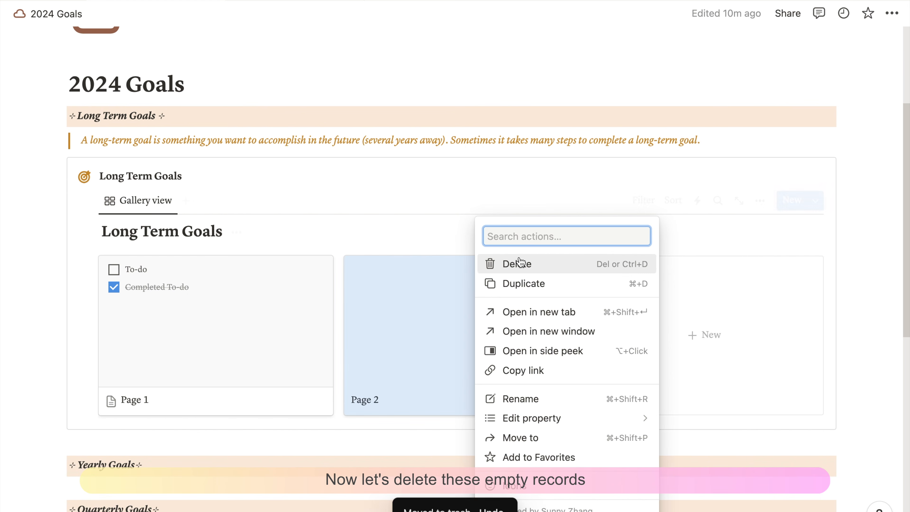
{"action": "left_click", "coordinate": [520, 265]}
{"action": "right_click", "coordinate": [196, 304]}
{"action": "left_click", "coordinate": [231, 264]}
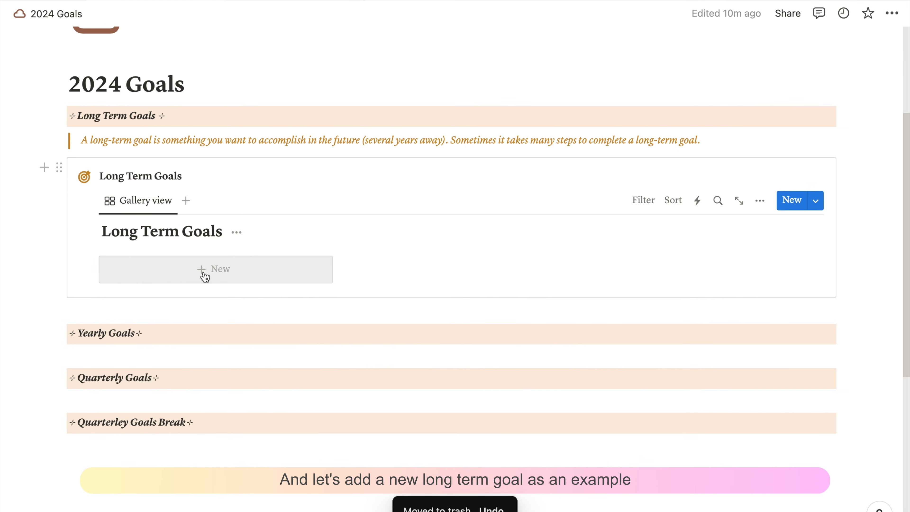
Create a new page in the Long Term Goals gallery and title it "Learn Japanese".
{"action": "left_click", "coordinate": [206, 271]}
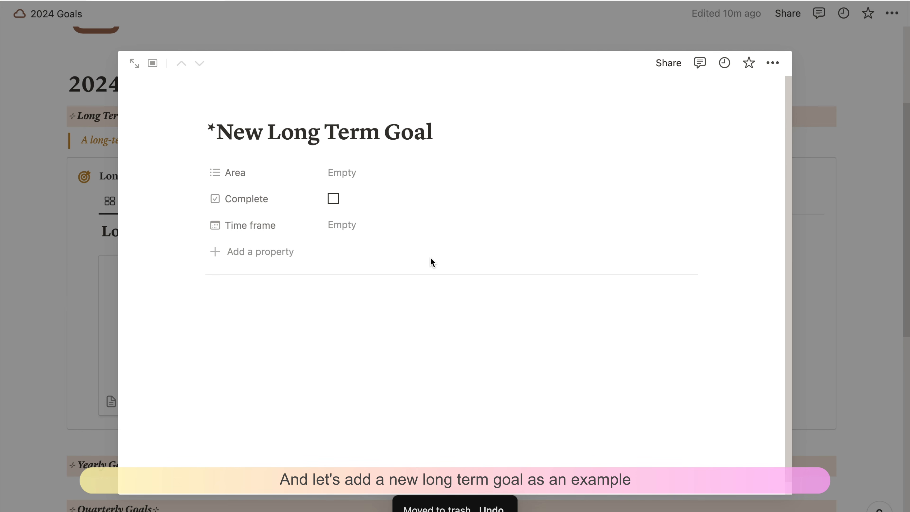
{"action": "left_click_drag", "start_coordinate": [454, 130], "coordinate": [168, 125]}
{"action": "type", "text": "L"}
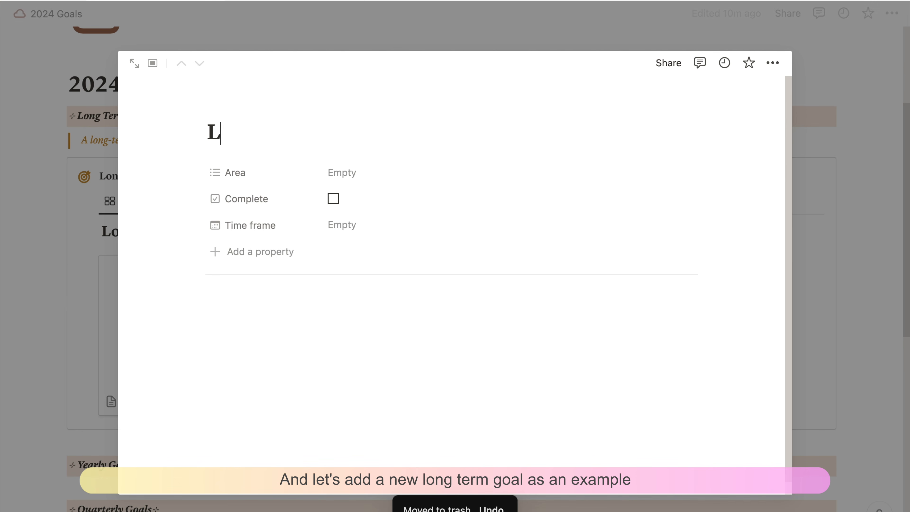
{"action": "type", "text": "earn Ja"}
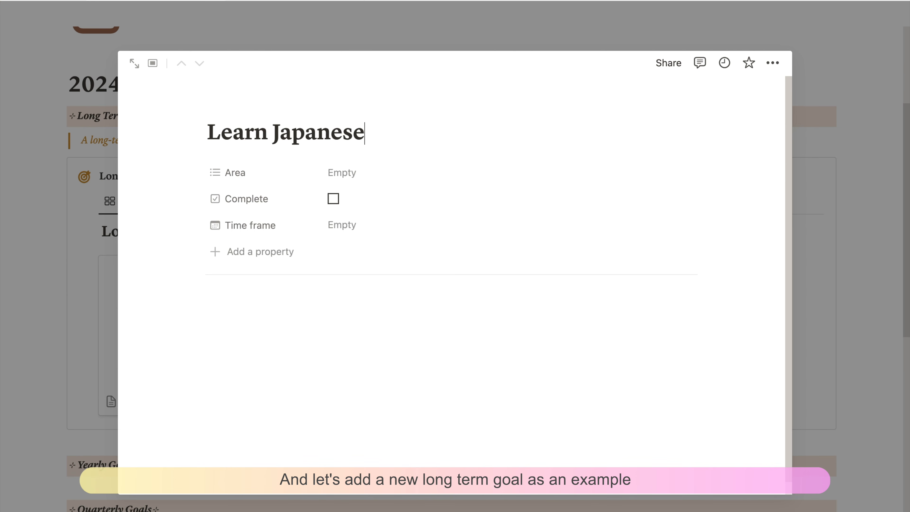
{"action": "type", "text": "panese"}
Set the goal's Area to Academic & career, then open the Time frame date picker and dismiss it without choosing a date.
{"action": "left_click", "coordinate": [350, 176]}
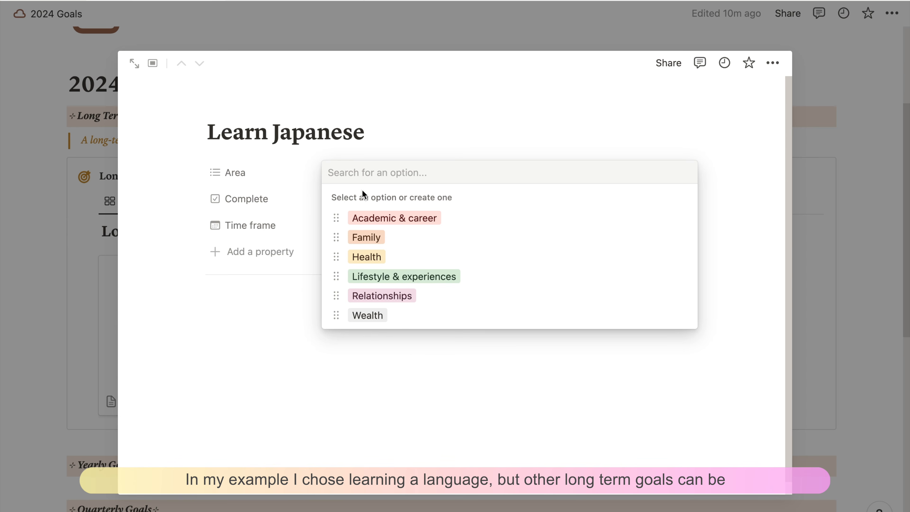
{"action": "left_click", "coordinate": [390, 222]}
{"action": "left_click", "coordinate": [252, 188]}
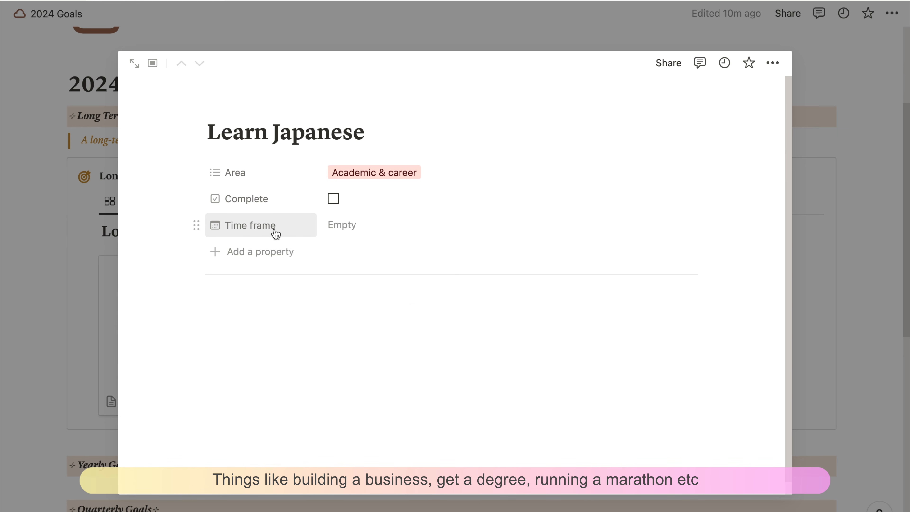
{"action": "left_click", "coordinate": [347, 226]}
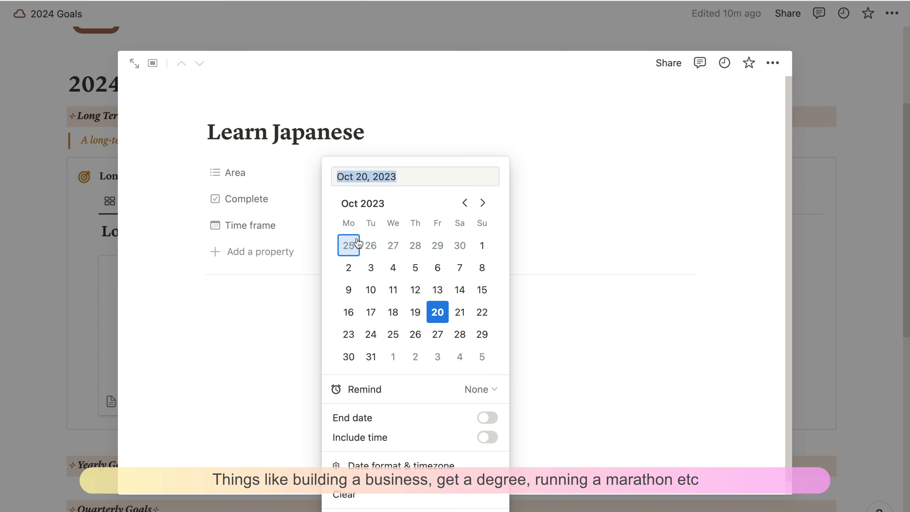
{"action": "left_click", "coordinate": [292, 327]}
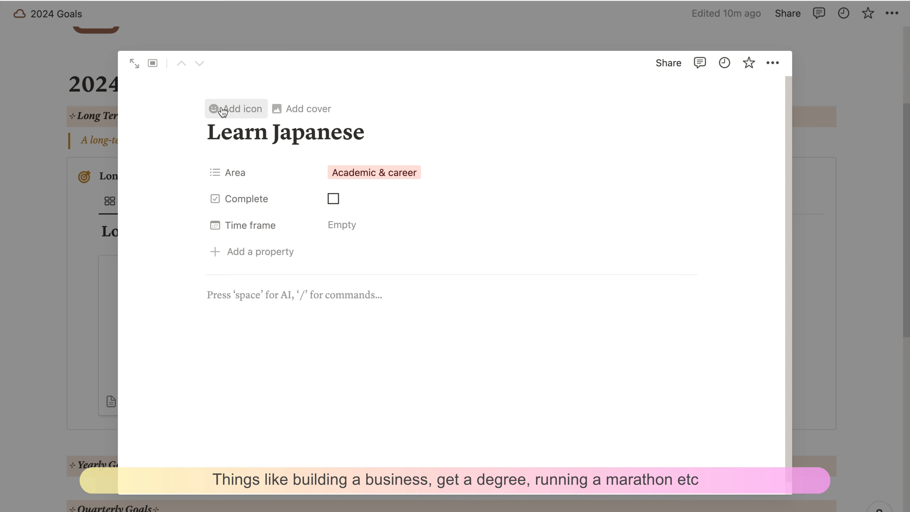
Search the emoji for "japan" and give the Learn Japanese page the Japanese flag as its icon.
{"action": "left_click", "coordinate": [229, 108]}
{"action": "left_click", "coordinate": [233, 168]}
{"action": "type", "text": "japan"}
{"action": "left_click", "coordinate": [333, 283]}
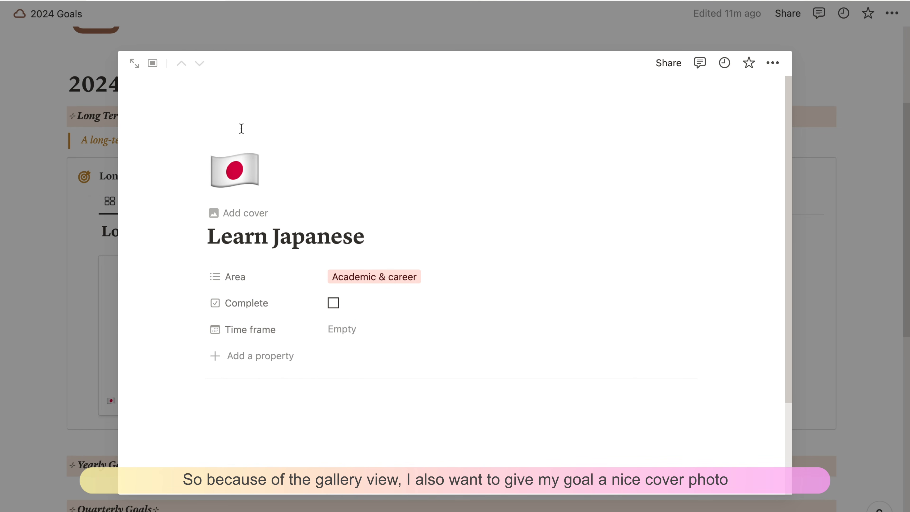
{"action": "left_click", "coordinate": [235, 177]}
{"action": "key", "text": "Escape"}
Add a cover to the Learn Japanese page and replace it with the uploaded image sakura.jpeg.
{"action": "left_click", "coordinate": [260, 213]}
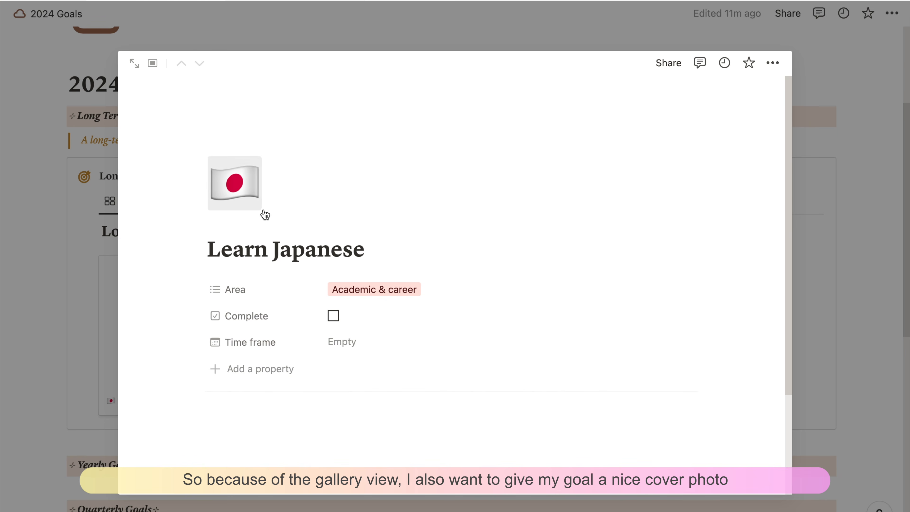
{"action": "left_click", "coordinate": [608, 172]}
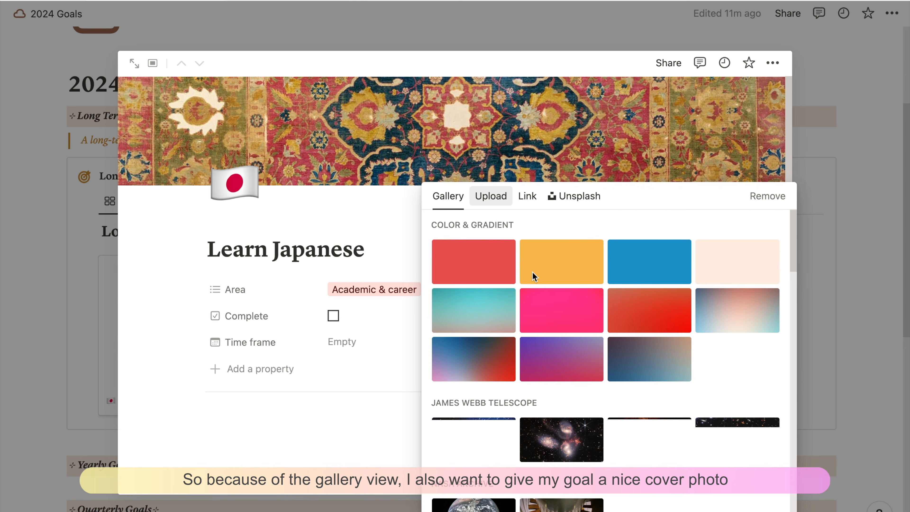
{"action": "left_click", "coordinate": [482, 198]}
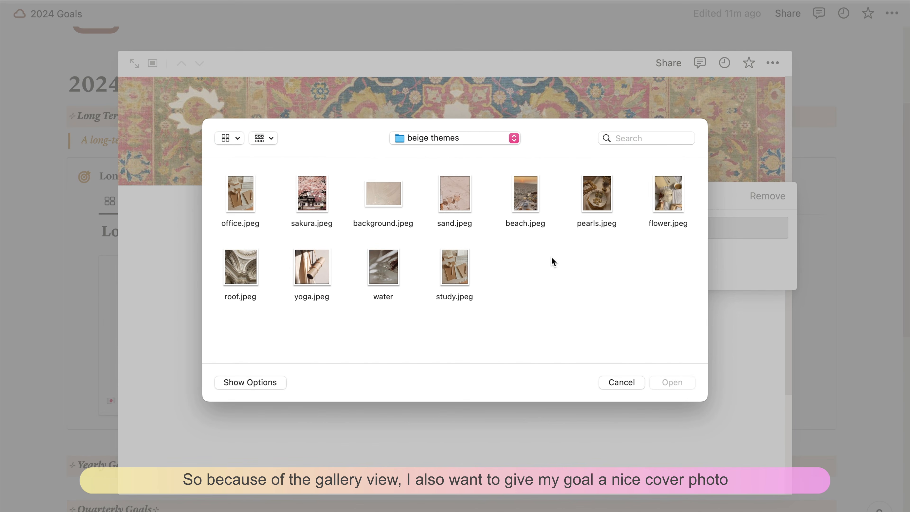
{"action": "double_click", "coordinate": [316, 195]}
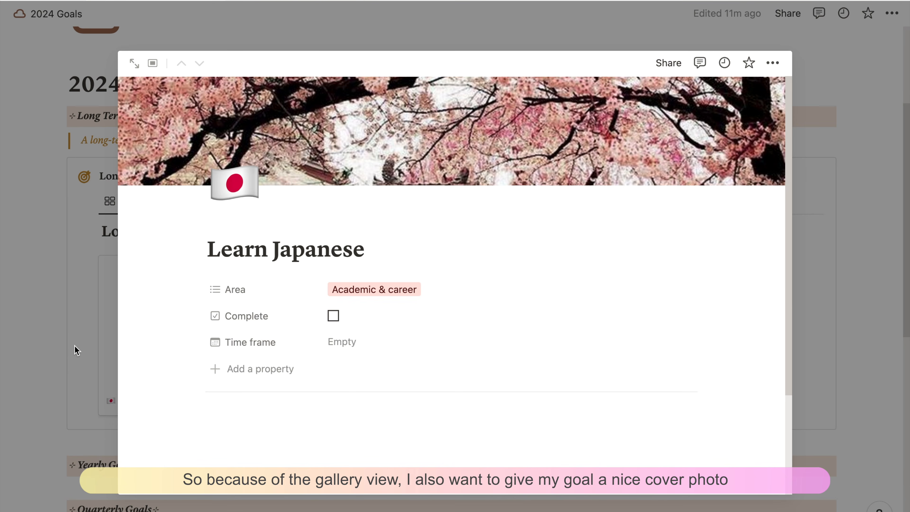
Close the Learn Japanese page, hide the Long Term Goals gallery's database title and set its card preview to Page cover.
{"action": "left_click", "coordinate": [75, 346]}
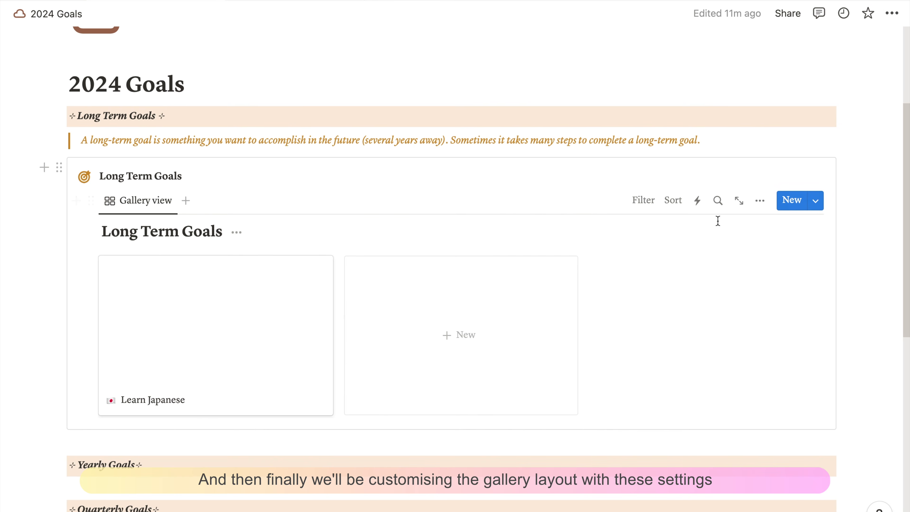
{"action": "left_click", "coordinate": [760, 201]}
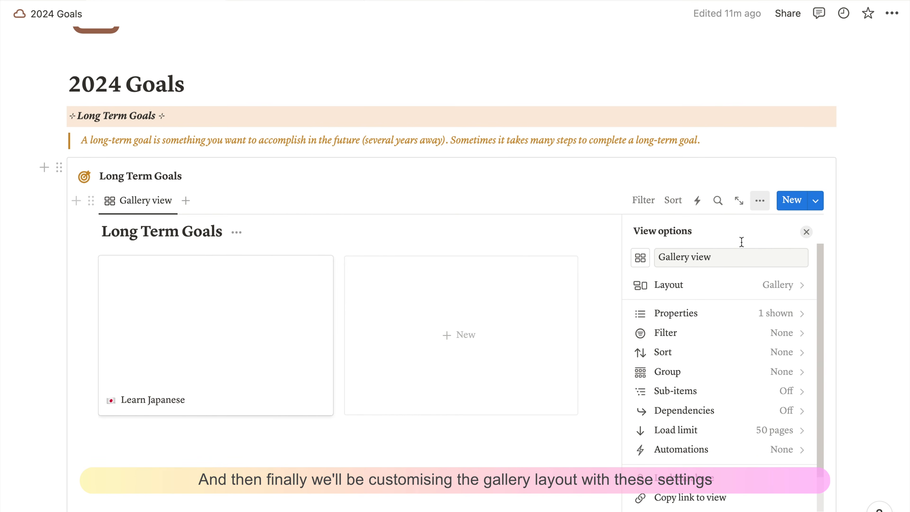
{"action": "left_click", "coordinate": [737, 287]}
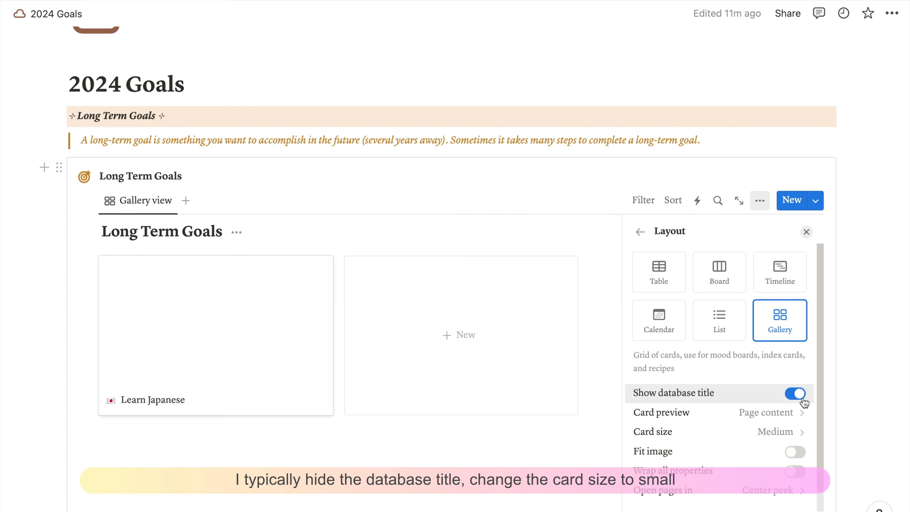
{"action": "left_click", "coordinate": [796, 394]}
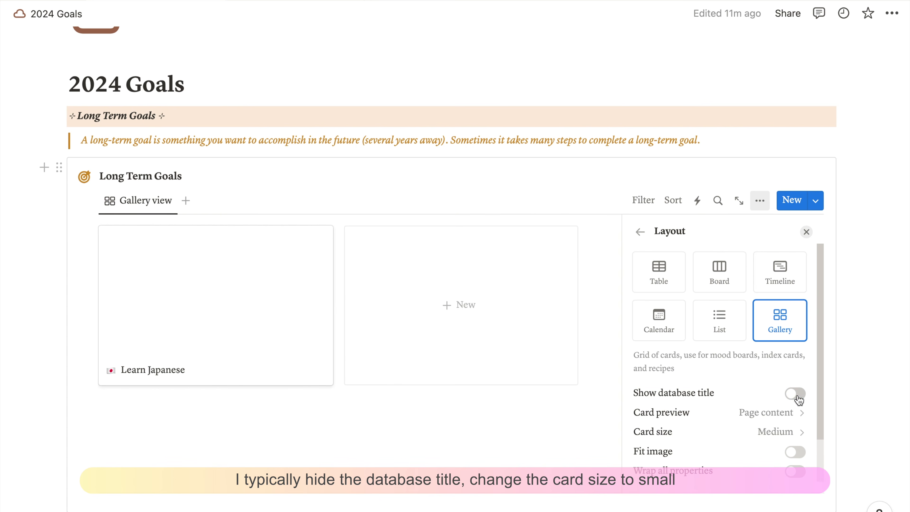
{"action": "left_click", "coordinate": [792, 419]}
{"action": "left_click", "coordinate": [706, 458]}
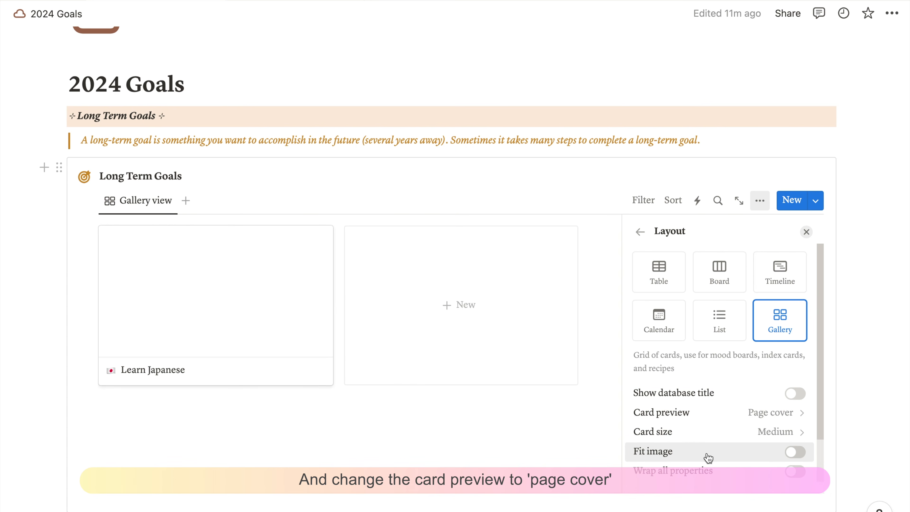
Set the gallery's card size to Small and review the options for how its pages open.
{"action": "left_click", "coordinate": [674, 432]}
{"action": "left_click", "coordinate": [684, 460]}
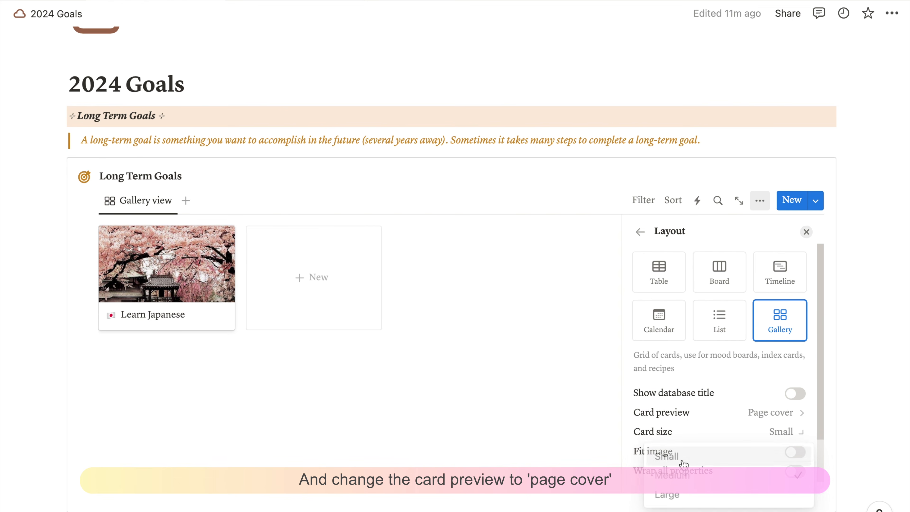
{"action": "scroll", "coordinate": [691, 452], "scroll_direction": "down", "scroll_amount": 3}
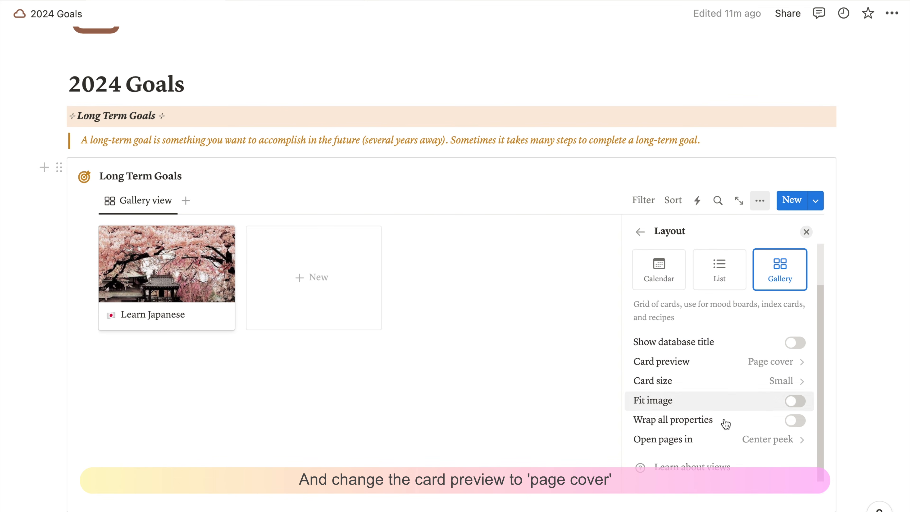
{"action": "left_click", "coordinate": [728, 439]}
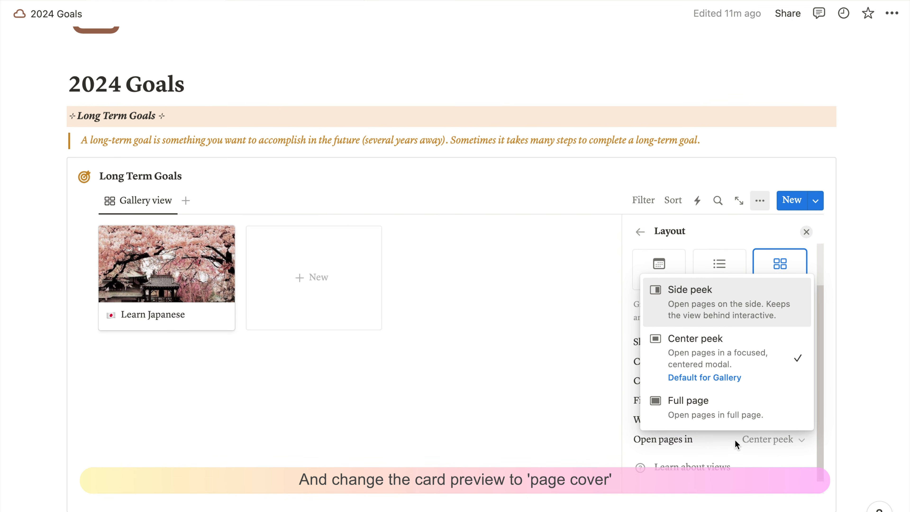
{"action": "left_click", "coordinate": [707, 327]}
Show the Area property on the Long Term Goals gallery cards and close the view options.
{"action": "left_click", "coordinate": [640, 232]}
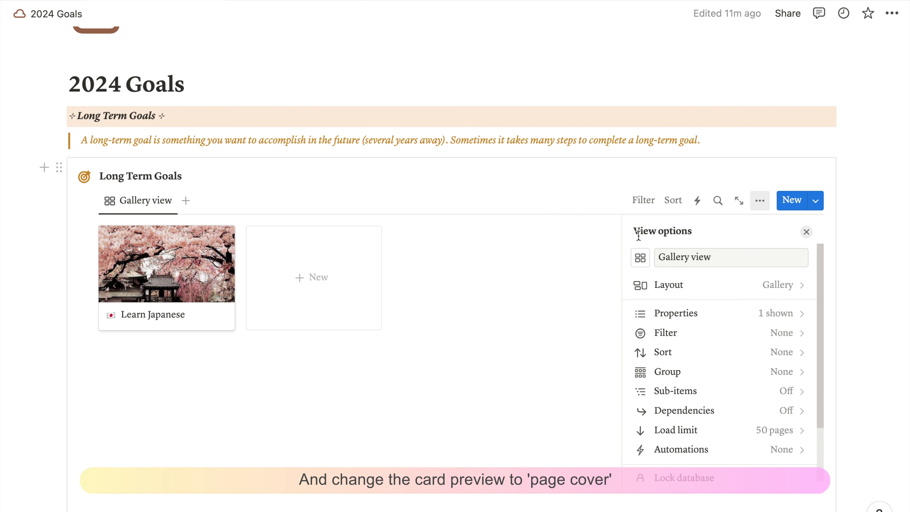
{"action": "left_click", "coordinate": [686, 322]}
{"action": "left_click", "coordinate": [785, 355]}
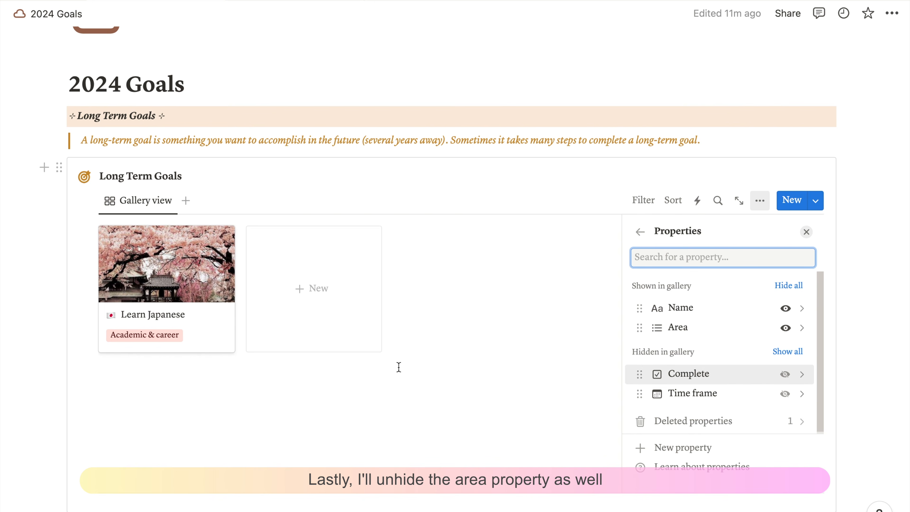
{"action": "left_click", "coordinate": [499, 367]}
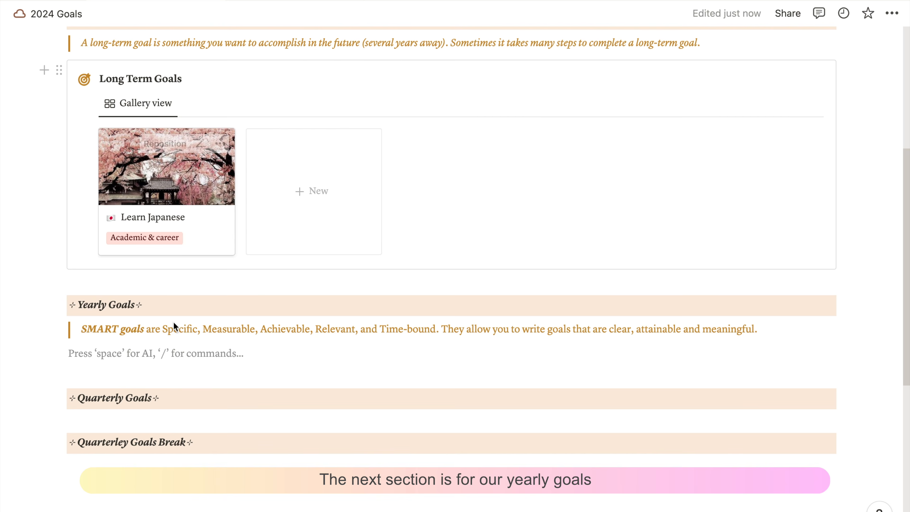
Insert a callout below the SMART goals quote in the Yearly Goals section and give it the yellow sparkles icon.
{"action": "scroll", "coordinate": [168, 331], "scroll_direction": "down", "scroll_amount": 1}
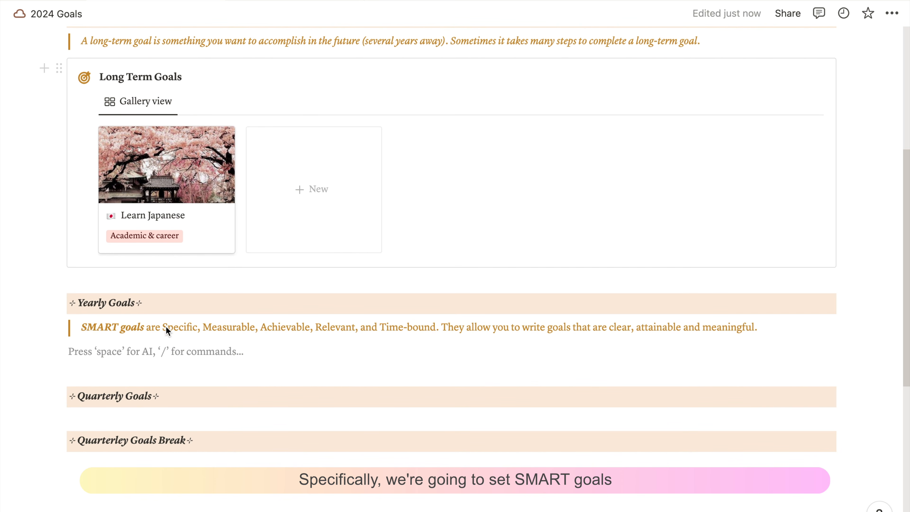
{"action": "scroll", "coordinate": [168, 330], "scroll_direction": "down", "scroll_amount": 2}
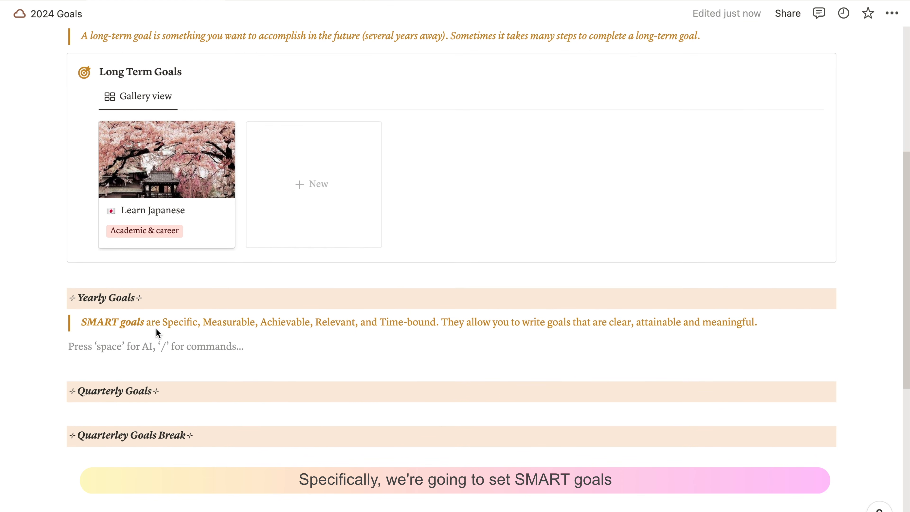
{"action": "scroll", "coordinate": [135, 339], "scroll_direction": "down", "scroll_amount": 3}
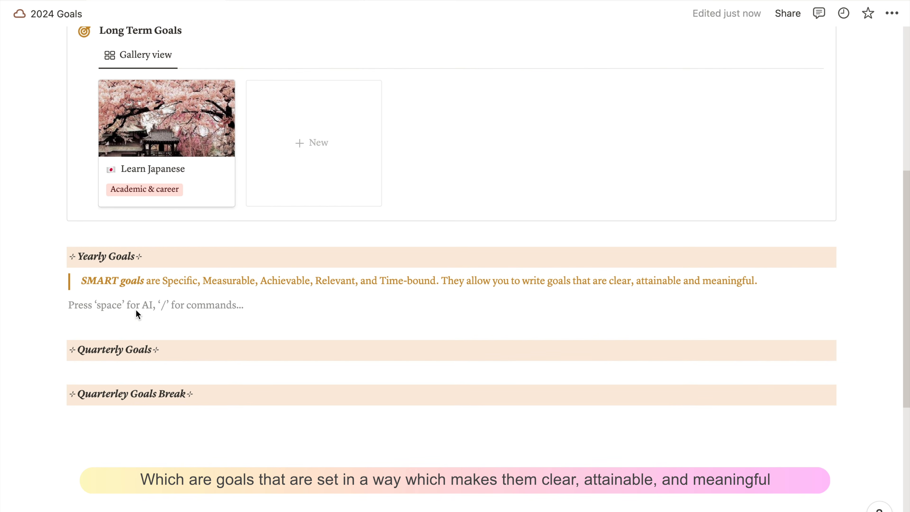
{"action": "type", "text": "/cal"}
{"action": "key", "text": "Return"}
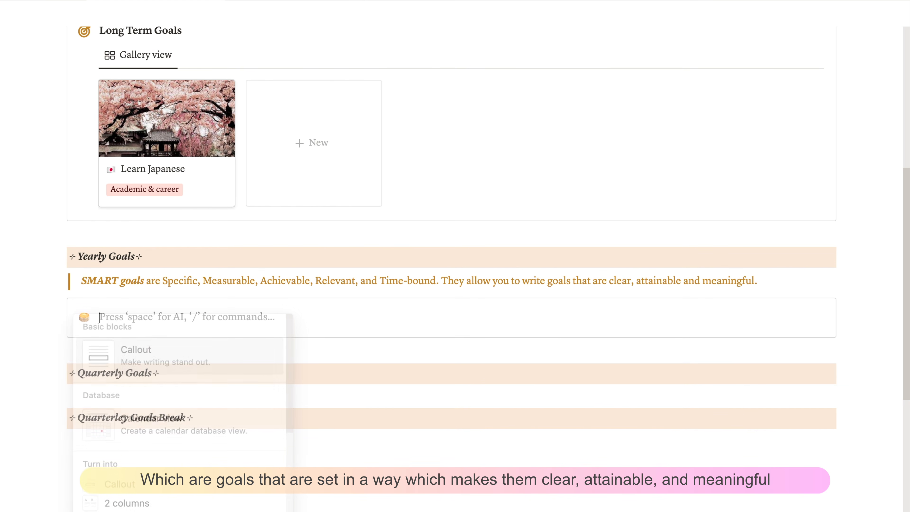
{"action": "left_click", "coordinate": [82, 325]}
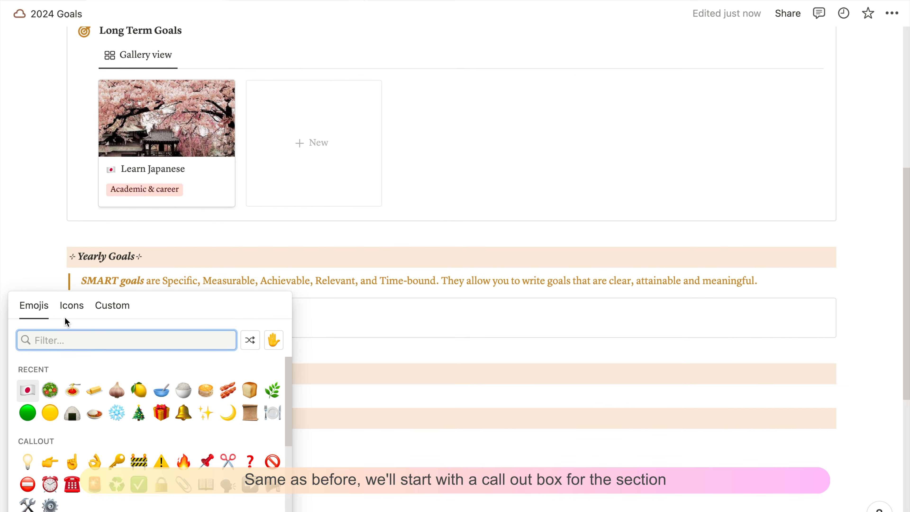
{"action": "left_click", "coordinate": [82, 313]}
{"action": "left_click", "coordinate": [45, 389]}
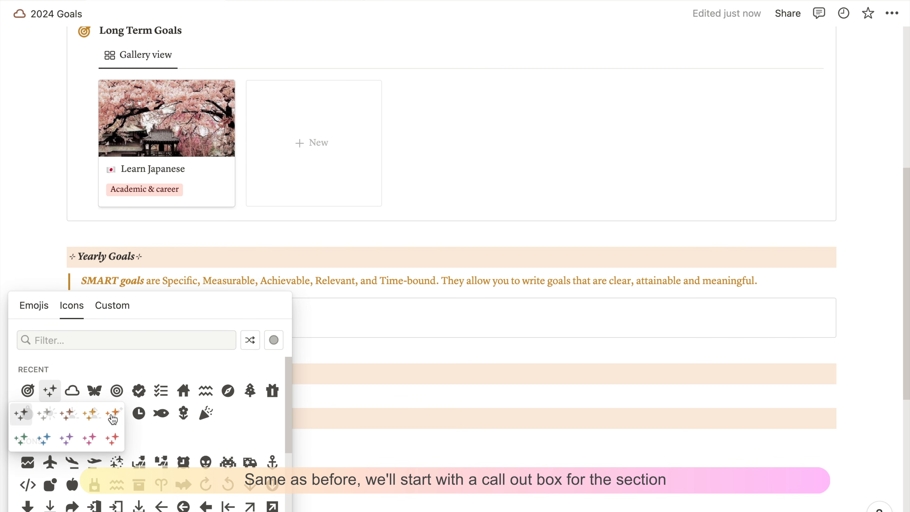
{"action": "left_click", "coordinate": [90, 416]}
Enter the bold heading "Yearly SMART Goals" in the new callout and start a new line below it.
{"action": "left_click", "coordinate": [125, 317]}
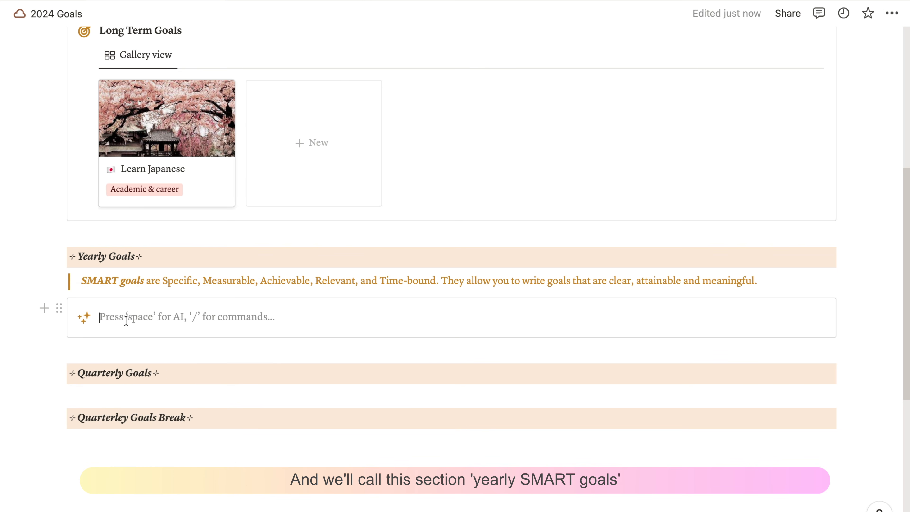
{"action": "type", "text": "Year"}
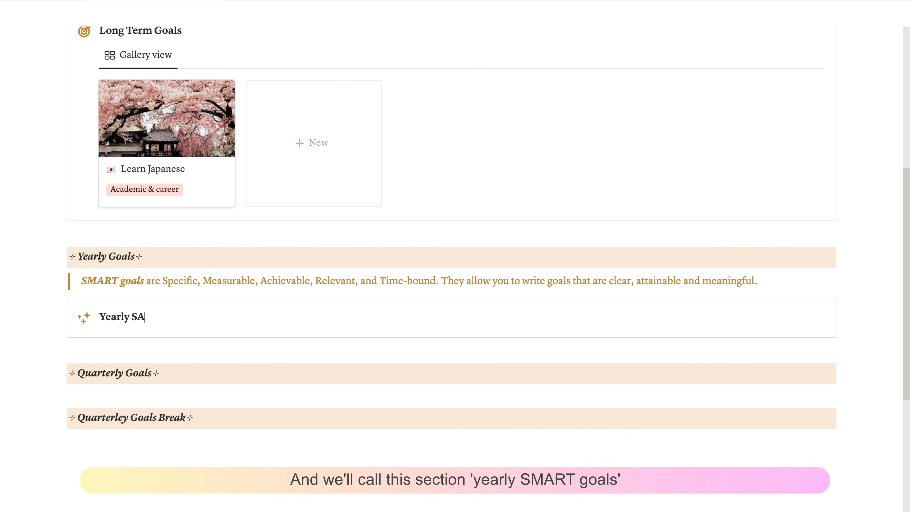
{"action": "type", "text": "ly SMART Goals"}
{"action": "key", "text": "Return"}
Insert an inline table database inside the callout and title it "Yearly SMART Goals".
{"action": "type", "text": "/"}
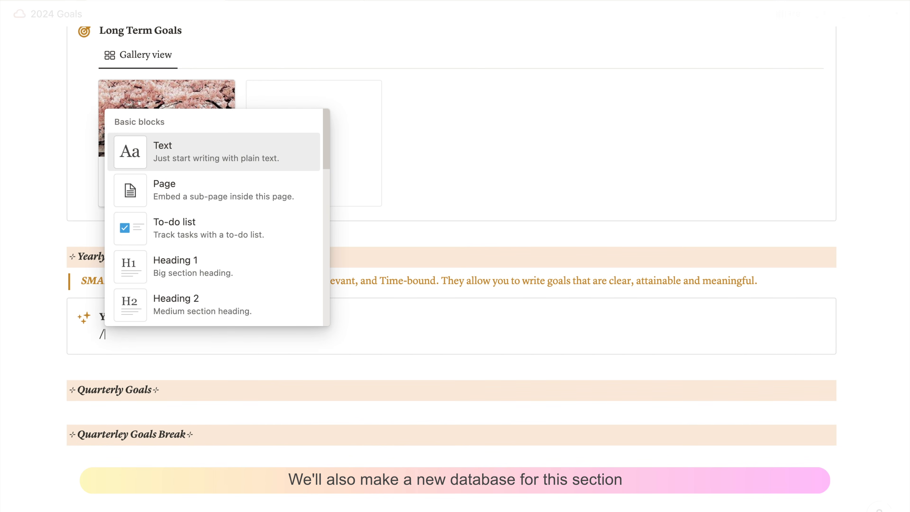
{"action": "type", "text": "datab"}
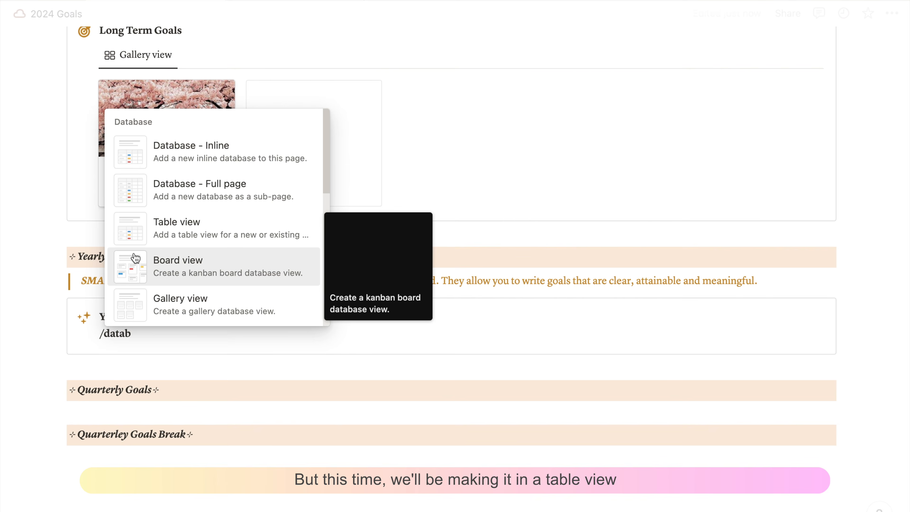
{"action": "left_click", "coordinate": [253, 166]}
{"action": "left_click_drag", "start_coordinate": [99, 344], "coordinate": [119, 335]}
{"action": "scroll", "coordinate": [162, 269], "scroll_direction": "down", "scroll_amount": 3}
{"action": "left_click", "coordinate": [122, 267]}
{"action": "type", "text": "Yearly S"}
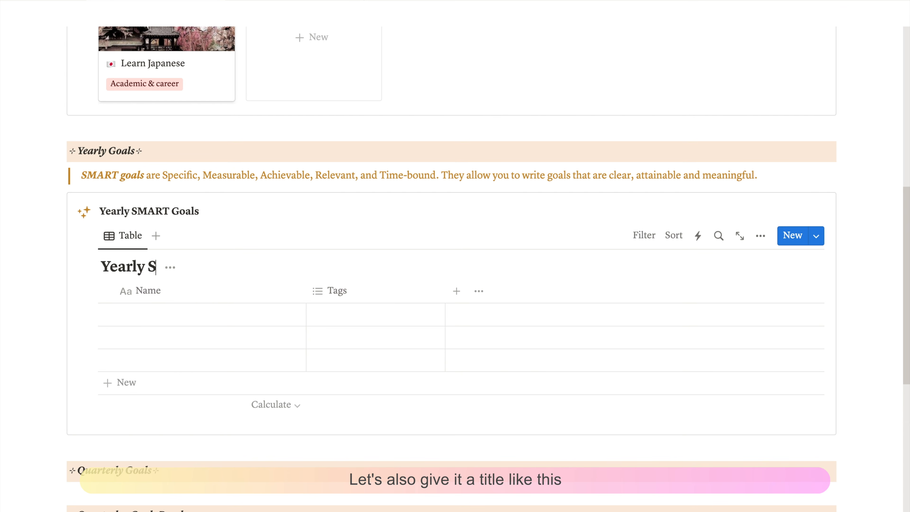
{"action": "type", "text": "MART Goals"}
Create a new template for the Yearly SMART Goals database and title it "*New SMART Goal".
{"action": "left_click", "coordinate": [817, 235]}
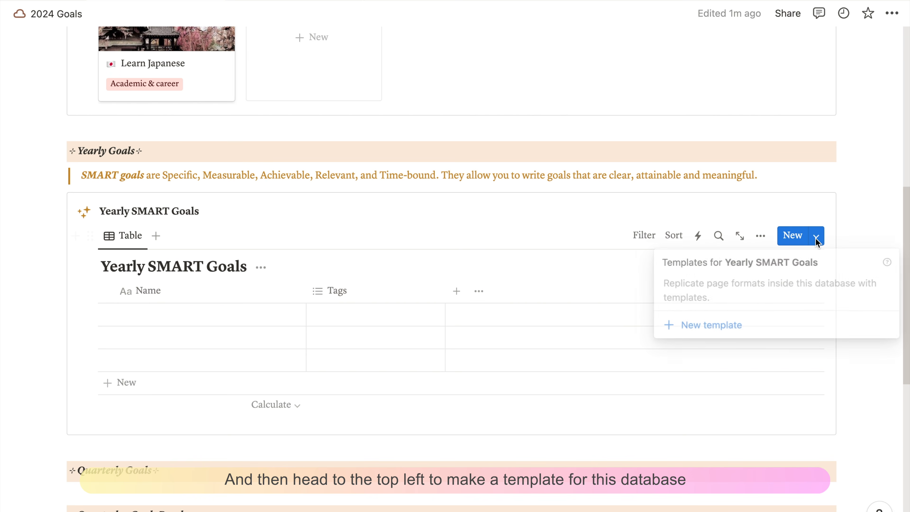
{"action": "left_click", "coordinate": [695, 322]}
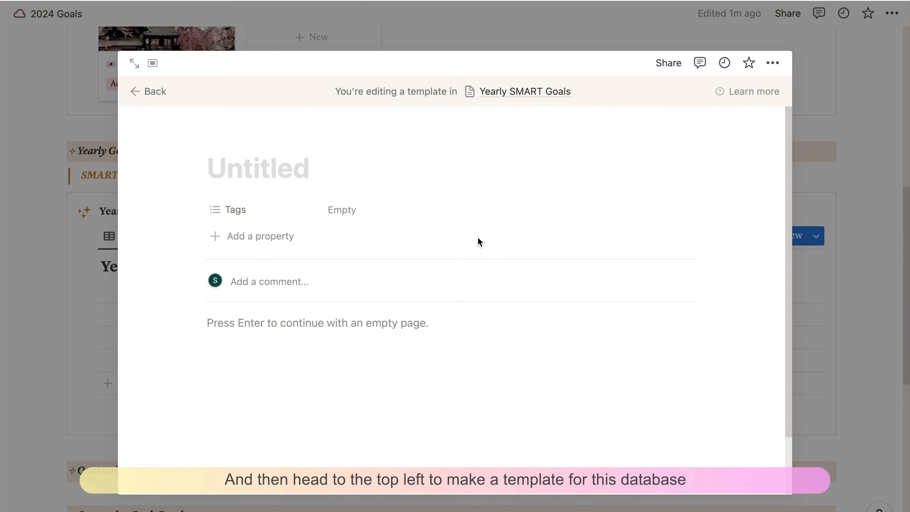
{"action": "type", "text": "*New SMART"}
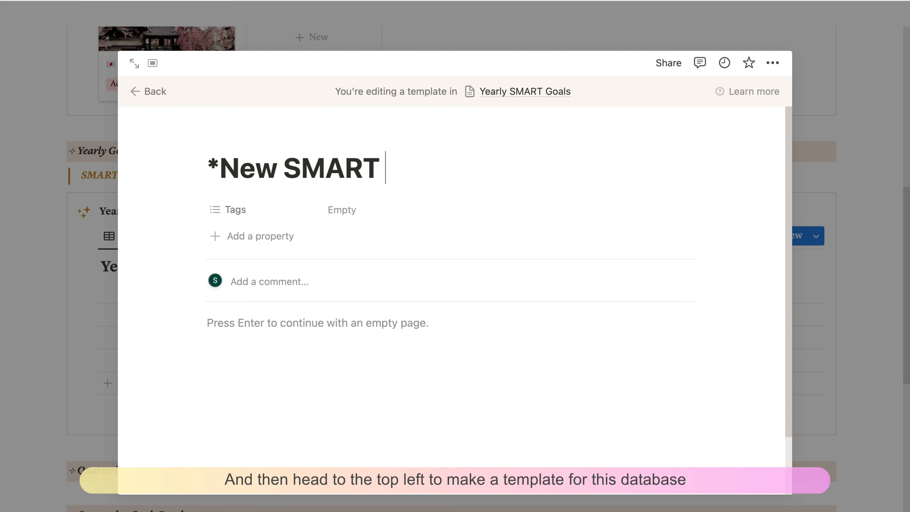
{"action": "type", "text": "Goal"}
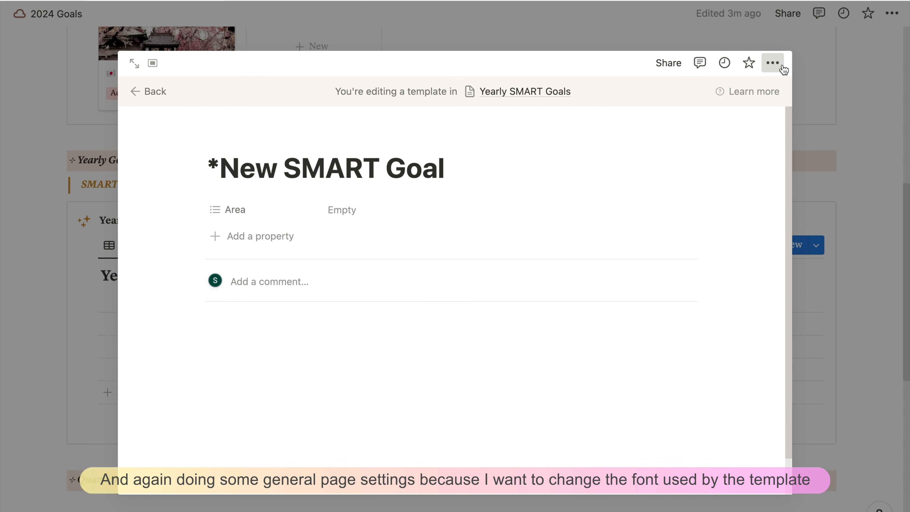
Set the template page's font style to Serif and turn on small text and full width.
{"action": "left_click", "coordinate": [772, 63]}
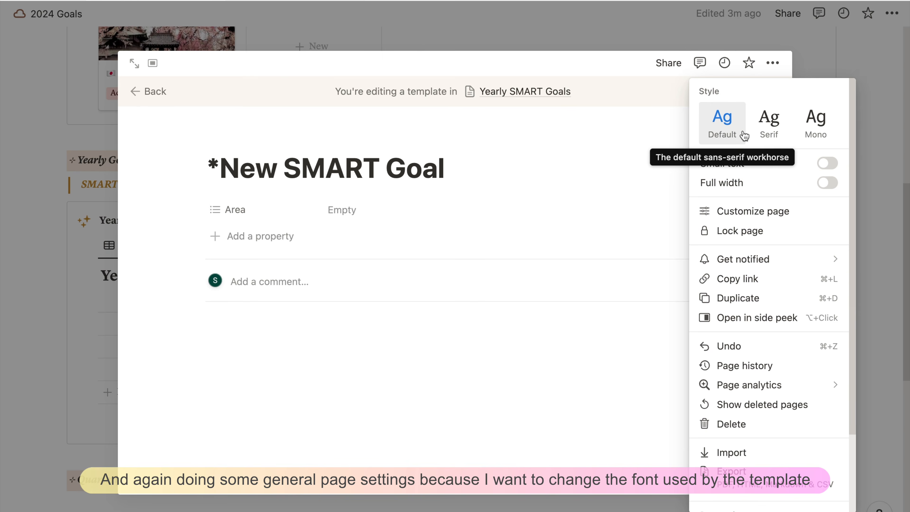
{"action": "left_click", "coordinate": [769, 122]}
{"action": "left_click", "coordinate": [827, 163]}
{"action": "left_click", "coordinate": [829, 182]}
Customize the Yearly SMART Goals pages with top-level discussions Off, backlinks Off and page comments Minimal.
{"action": "left_click", "coordinate": [756, 212]}
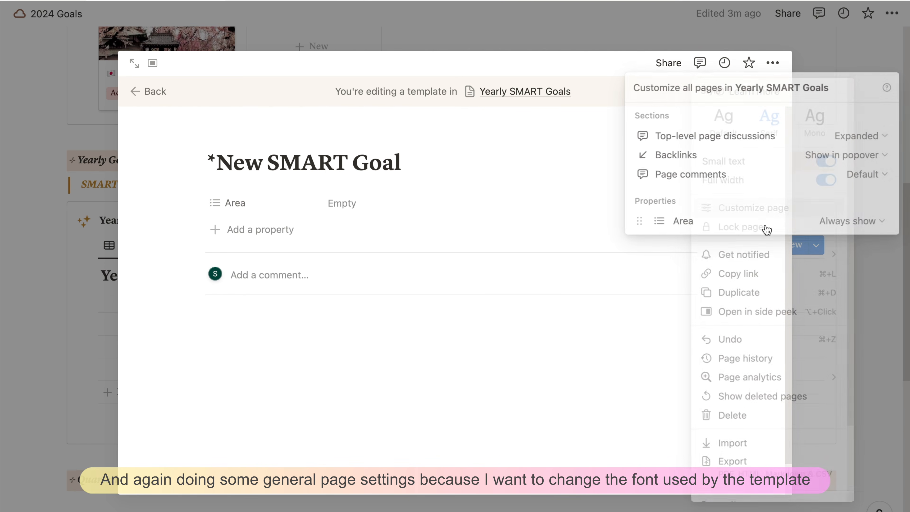
{"action": "left_click", "coordinate": [860, 137]}
{"action": "left_click", "coordinate": [805, 185]}
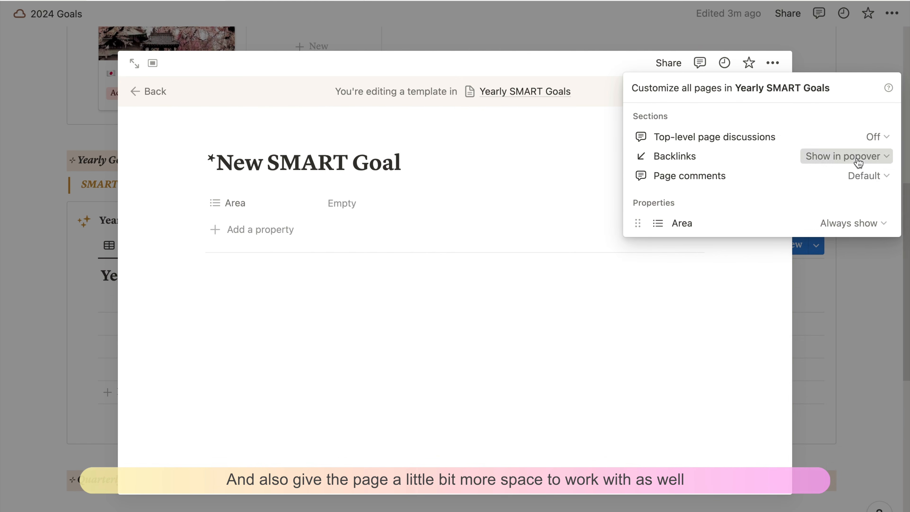
{"action": "left_click", "coordinate": [857, 157]}
{"action": "left_click", "coordinate": [789, 197]}
{"action": "left_click", "coordinate": [867, 176]}
{"action": "left_click", "coordinate": [829, 217]}
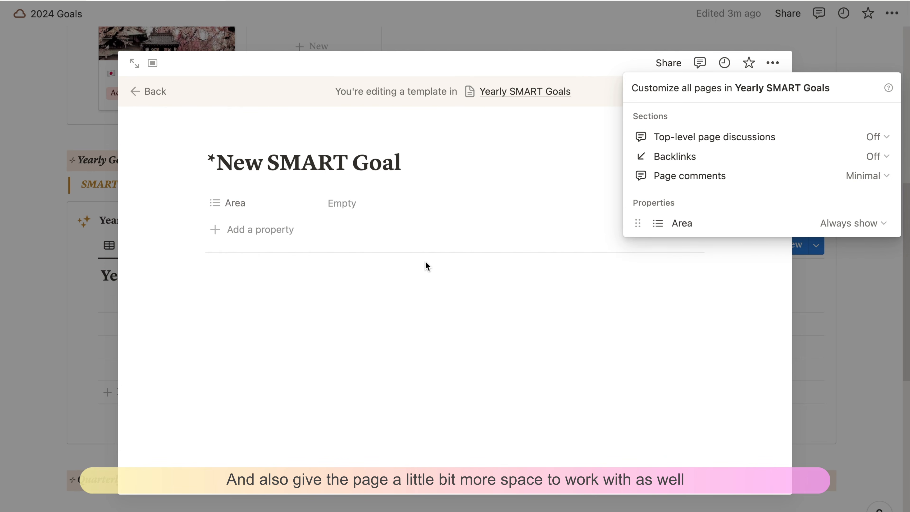
{"action": "left_click", "coordinate": [375, 306]}
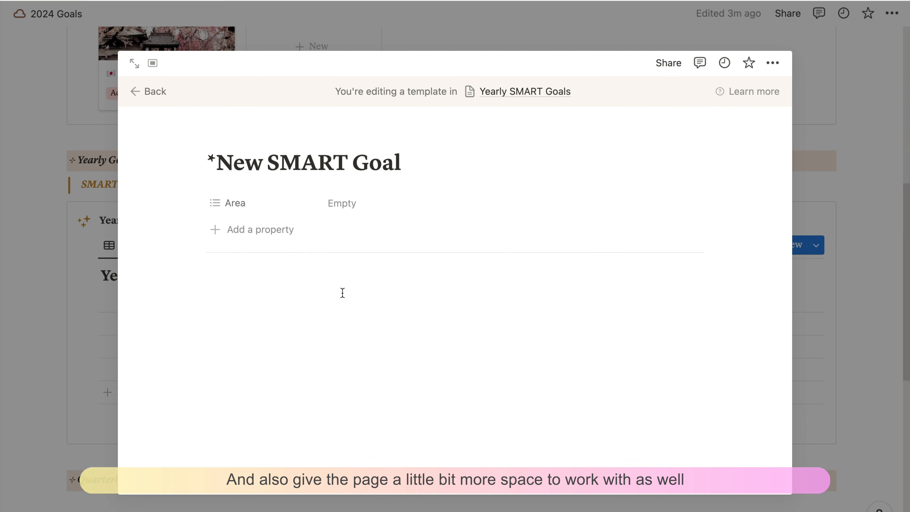
Add the options "Academic & career", "Family" and "Health" to the Area multi-select property.
{"action": "left_click", "coordinate": [240, 205]}
{"action": "left_click", "coordinate": [301, 250]}
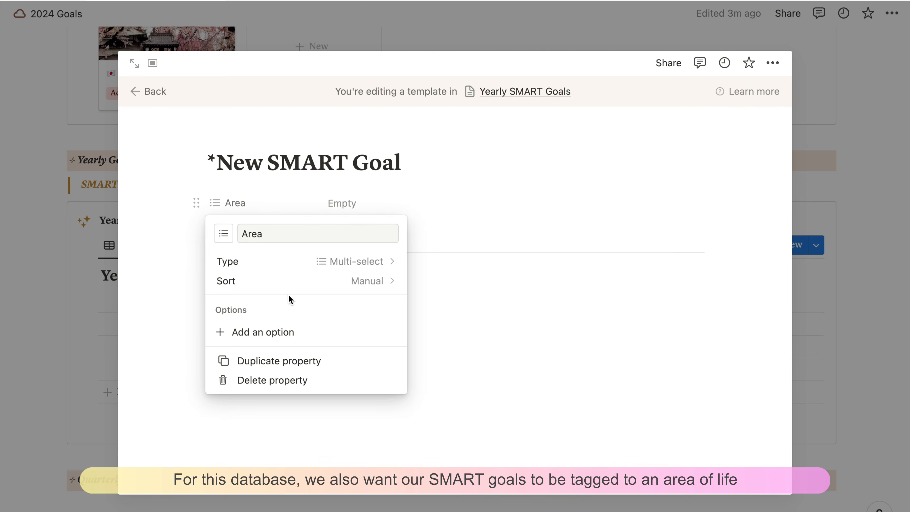
{"action": "left_click", "coordinate": [305, 336]}
{"action": "type", "text": "Aca"}
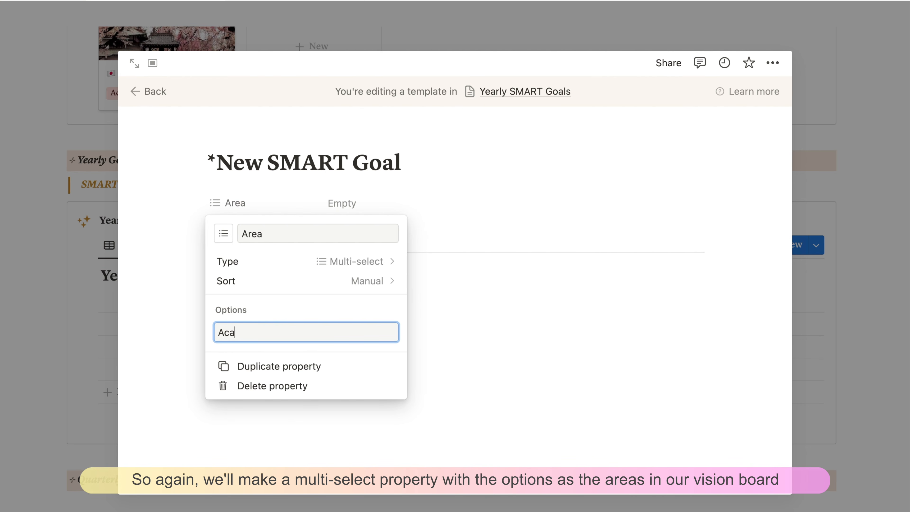
{"action": "type", "text": "demic & career"}
{"action": "key", "text": "Return"}
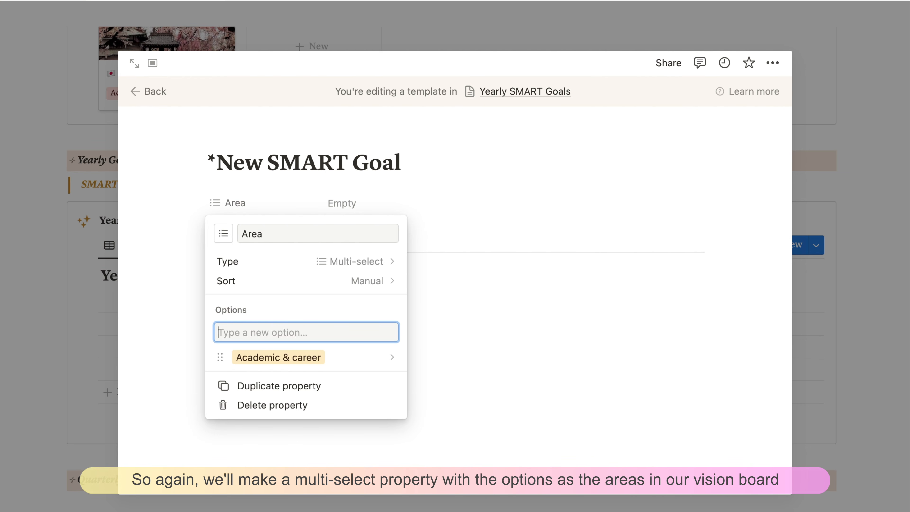
{"action": "type", "text": "Family"}
{"action": "key", "text": "Return"}
{"action": "type", "text": "Health"}
{"action": "key", "text": "Return"}
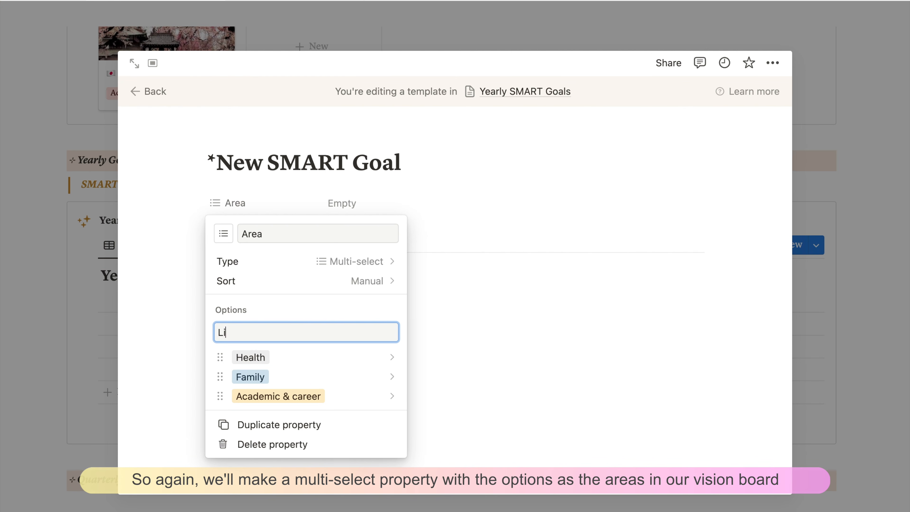
Add the Area options "Lifestyle & experiences", "Relationships" and "Wealth", and change the sort order of the options.
{"action": "type", "text": "Lifestyle & experiences"}
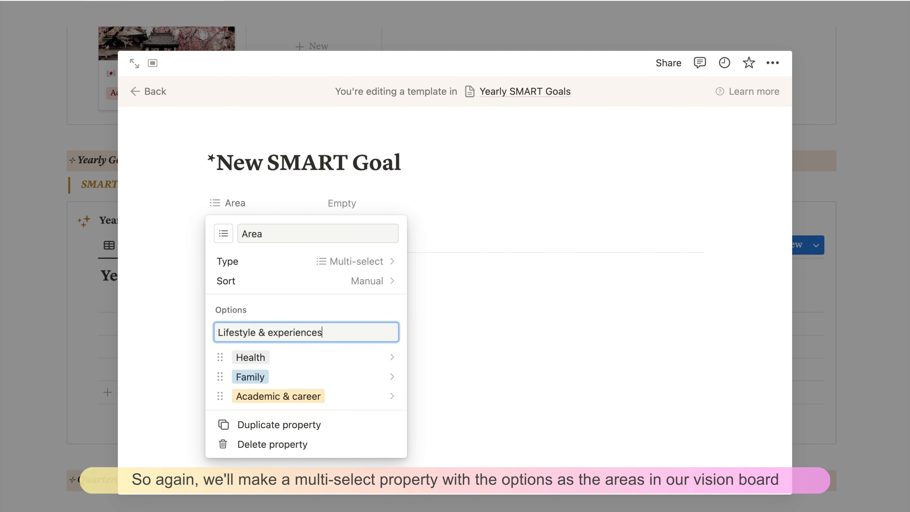
{"action": "key", "text": "Return"}
{"action": "type", "text": "Relationships"}
{"action": "key", "text": "Return"}
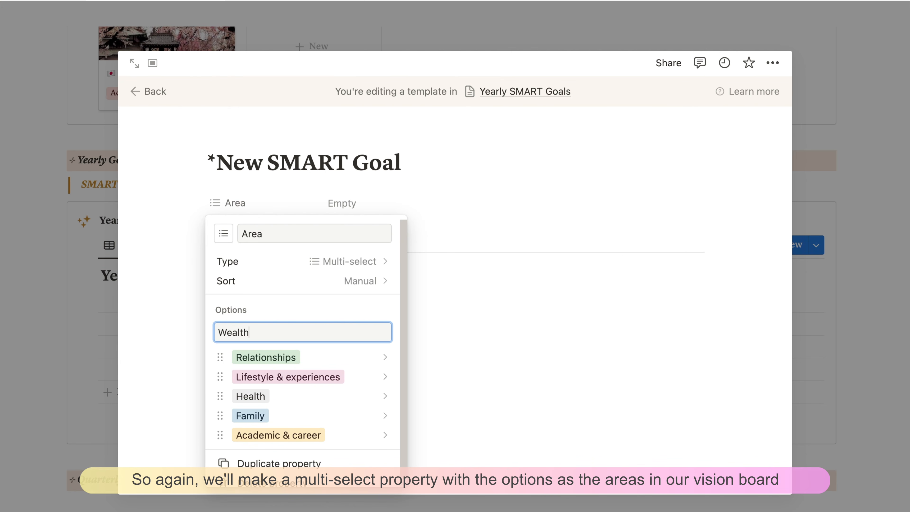
{"action": "key", "text": "Return"}
{"action": "left_click", "coordinate": [369, 281]}
{"action": "left_click", "coordinate": [350, 325]}
{"action": "left_click", "coordinate": [501, 312]}
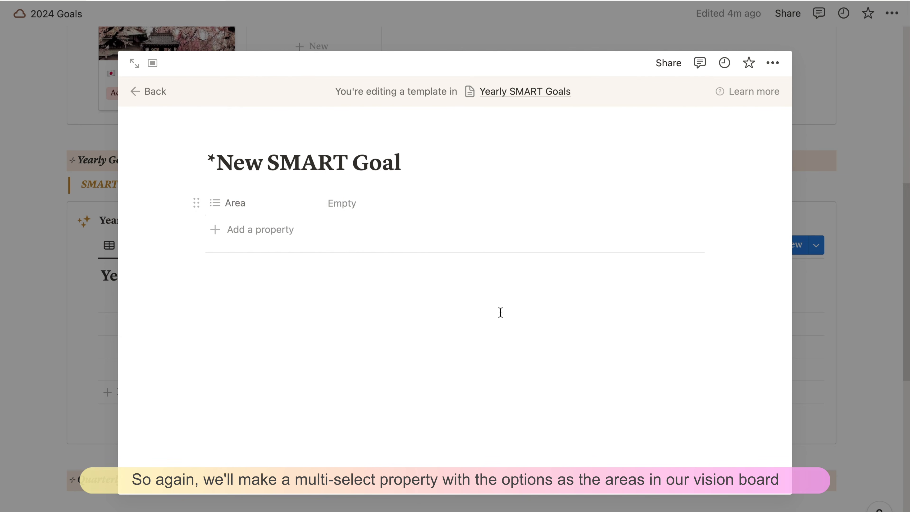
Add a "Long Term Goals" relation property to the Long Term Goals database, shown on that database too, and place it above Area.
{"action": "left_click", "coordinate": [216, 233]}
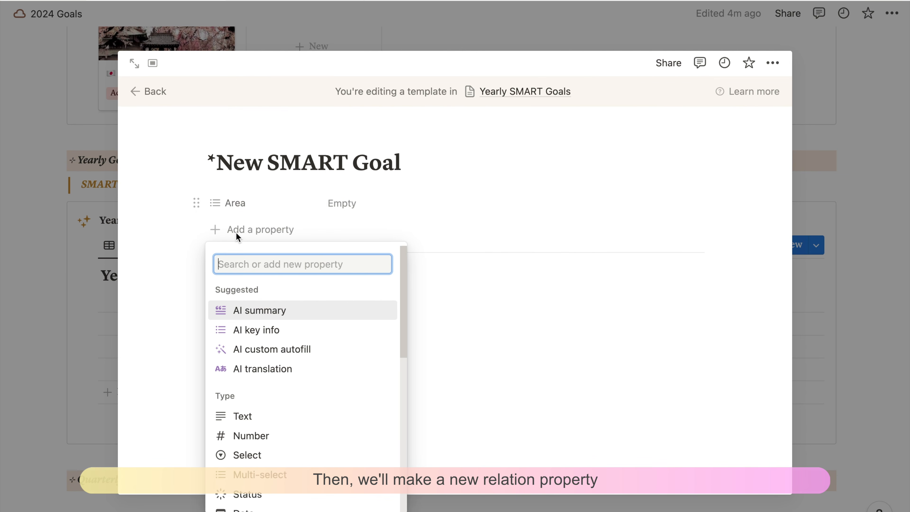
{"action": "type", "text": "rela"}
{"action": "left_click", "coordinate": [250, 313]}
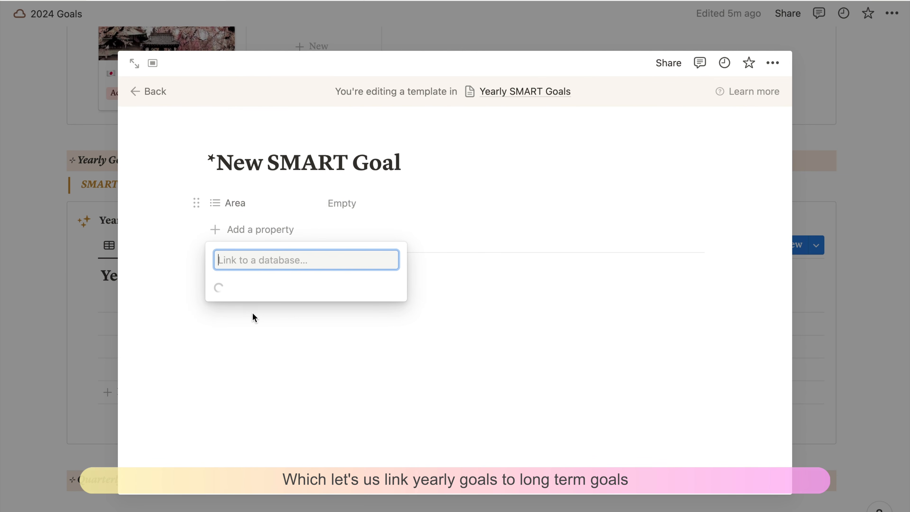
{"action": "left_click", "coordinate": [311, 323]}
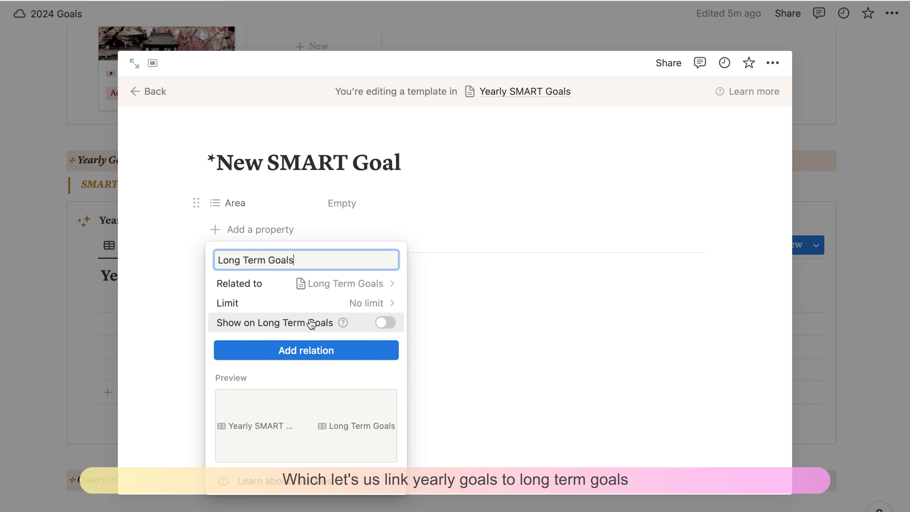
{"action": "left_click", "coordinate": [388, 327]}
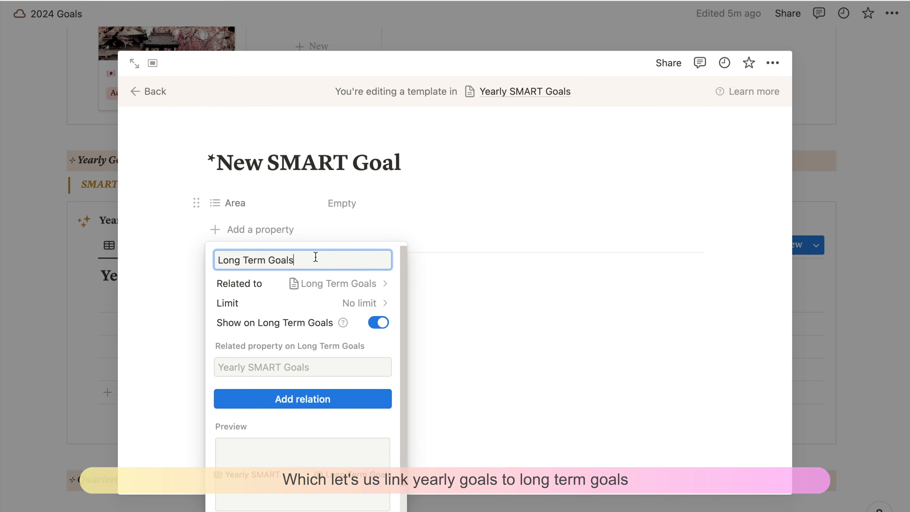
{"action": "left_click", "coordinate": [325, 400]}
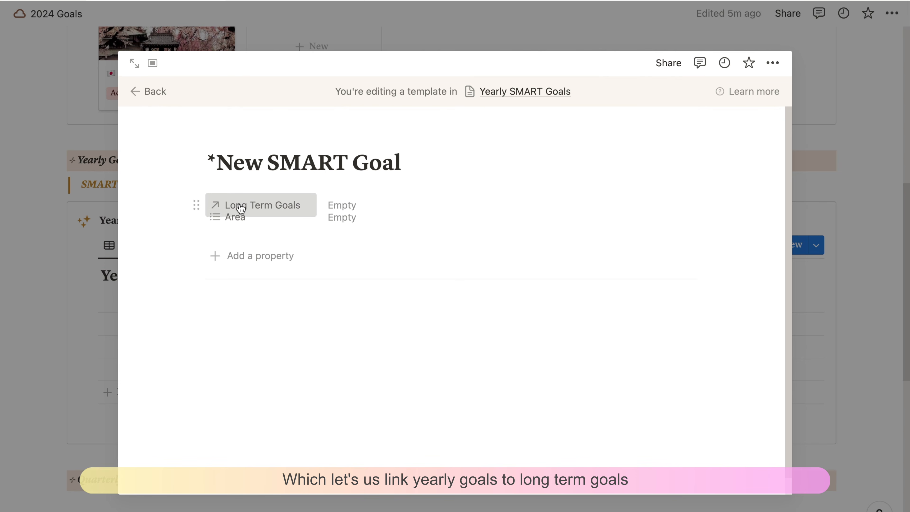
Add a multi-select property named "Year" with the option "2024".
{"action": "left_click", "coordinate": [263, 256]}
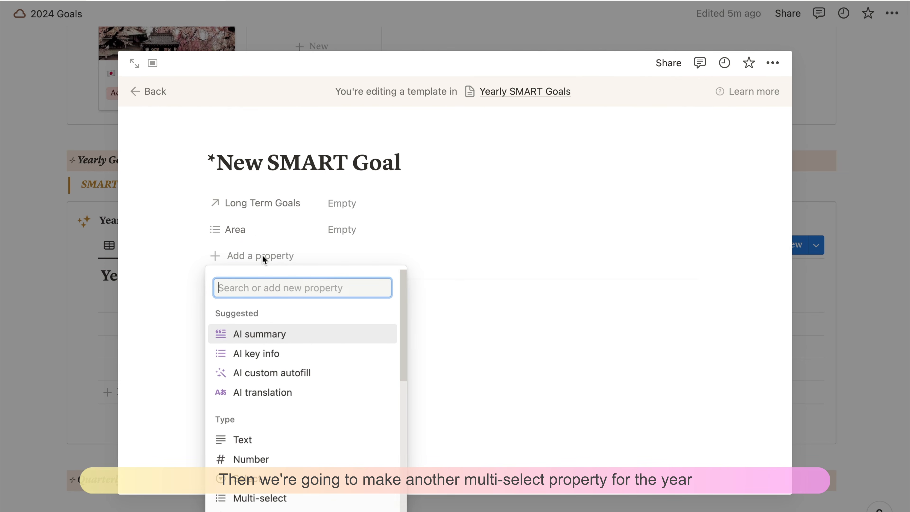
{"action": "left_click", "coordinate": [267, 498]}
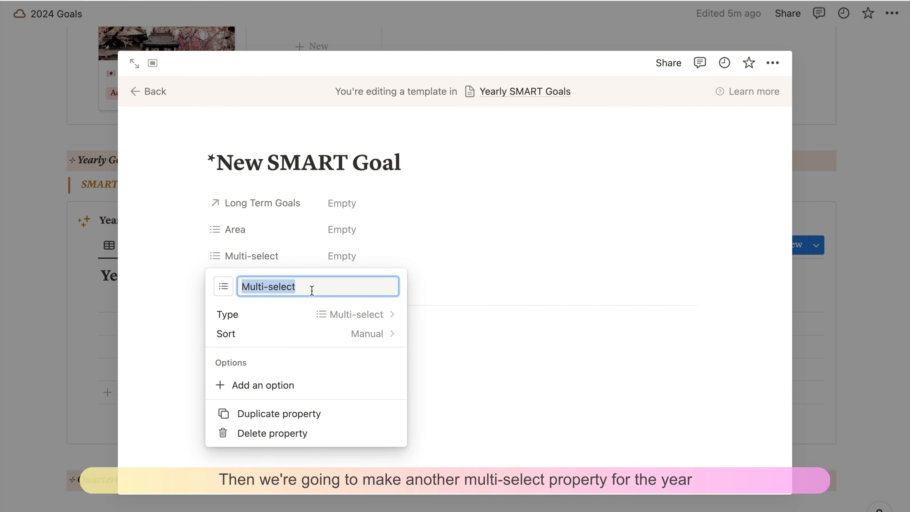
{"action": "type", "text": "Year"}
{"action": "left_click", "coordinate": [305, 382]}
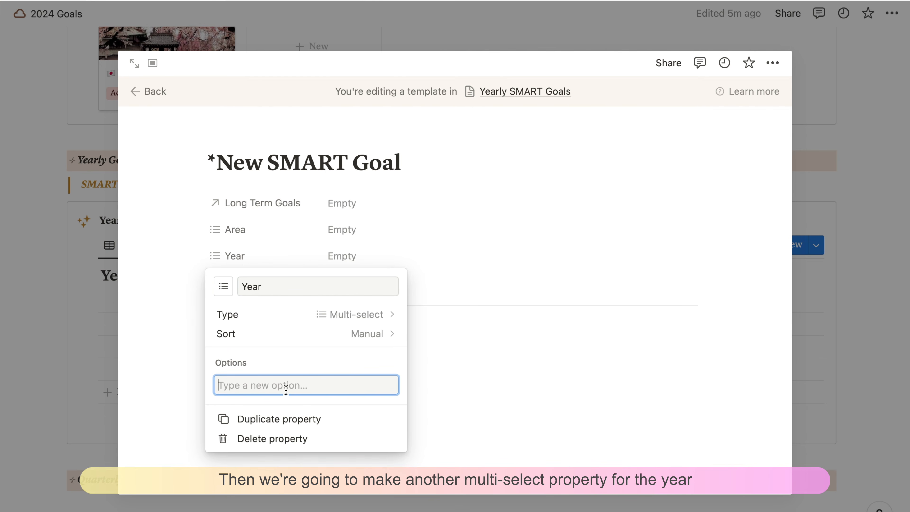
{"action": "type", "text": "2024"}
{"action": "key", "text": "Return"}
{"action": "key", "text": "Escape"}
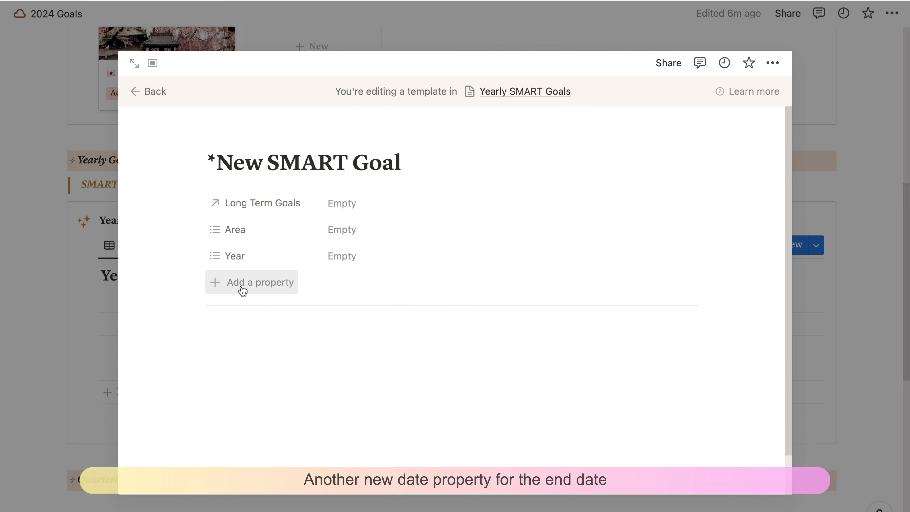
Add a date property named "End Date" below Year and a checkbox property named "Complete".
{"action": "left_click", "coordinate": [240, 287]}
{"action": "type", "text": "date"}
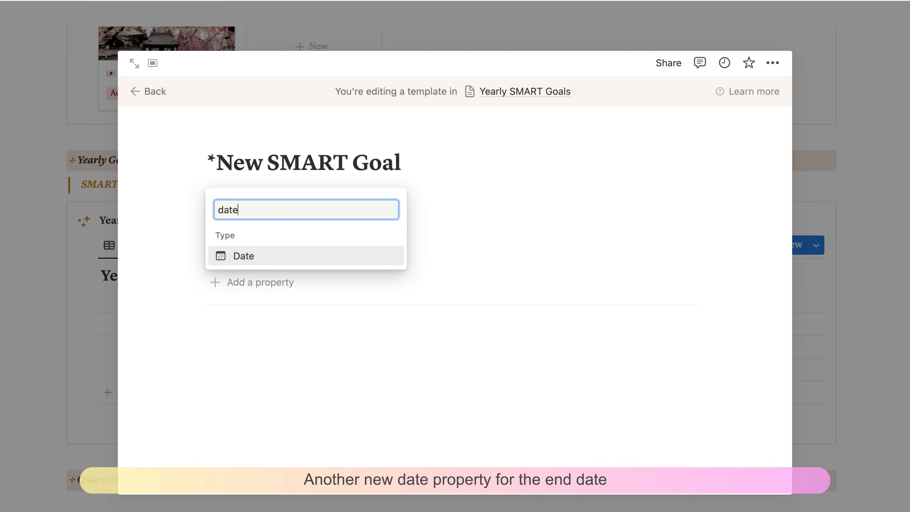
{"action": "left_click", "coordinate": [275, 256]}
{"action": "type", "text": "E"}
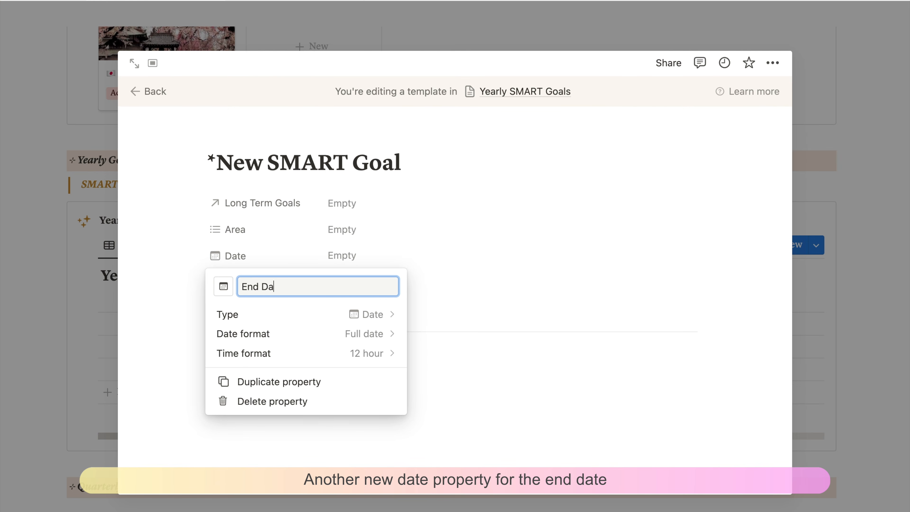
{"action": "type", "text": "nd Da"}
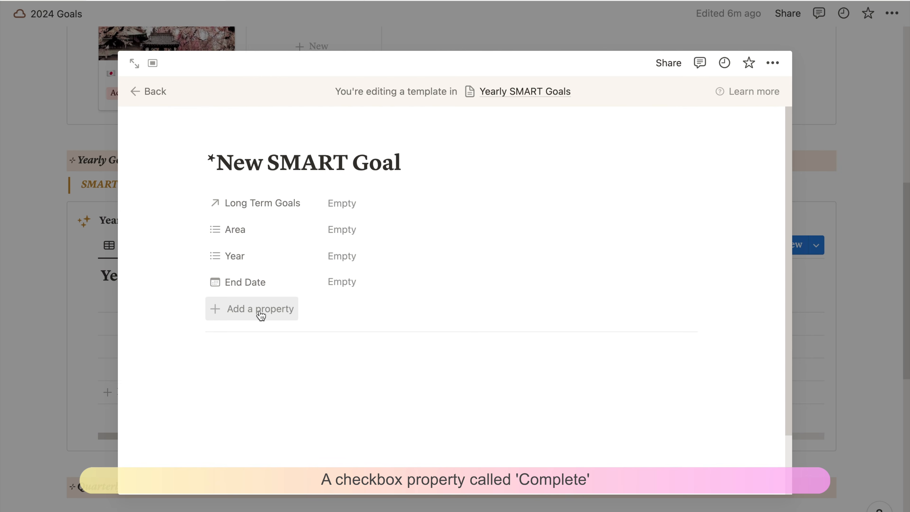
{"action": "left_click", "coordinate": [259, 310]}
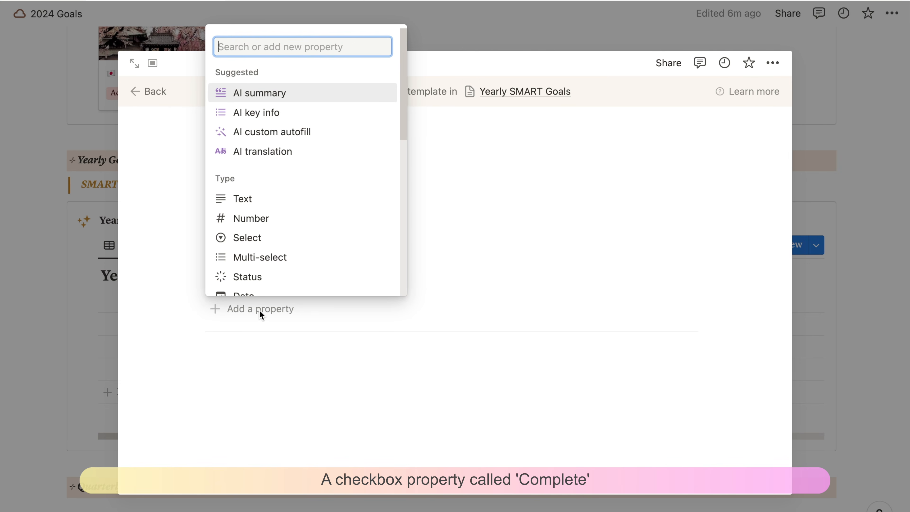
{"action": "type", "text": "check"}
Add a checkbox property named "SMART Checklist" and place it above Complete.
{"action": "left_click", "coordinate": [230, 336]}
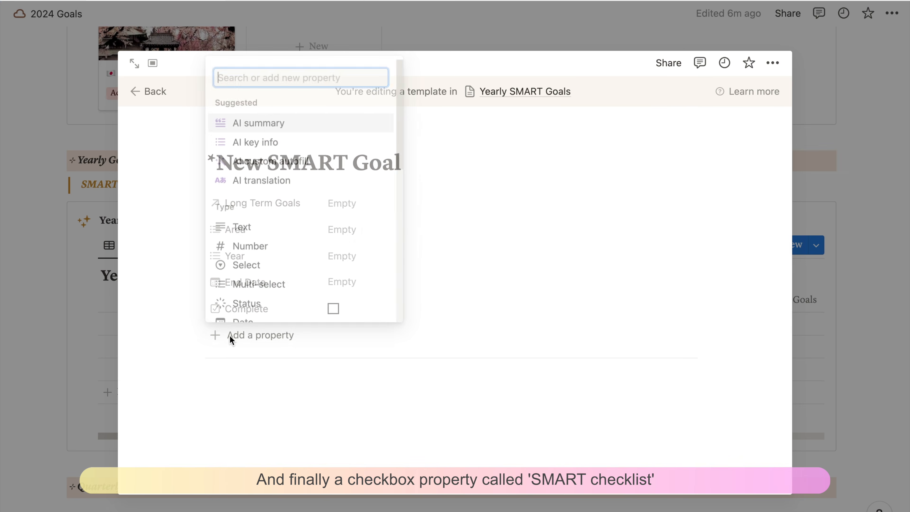
{"action": "type", "text": "Chec"}
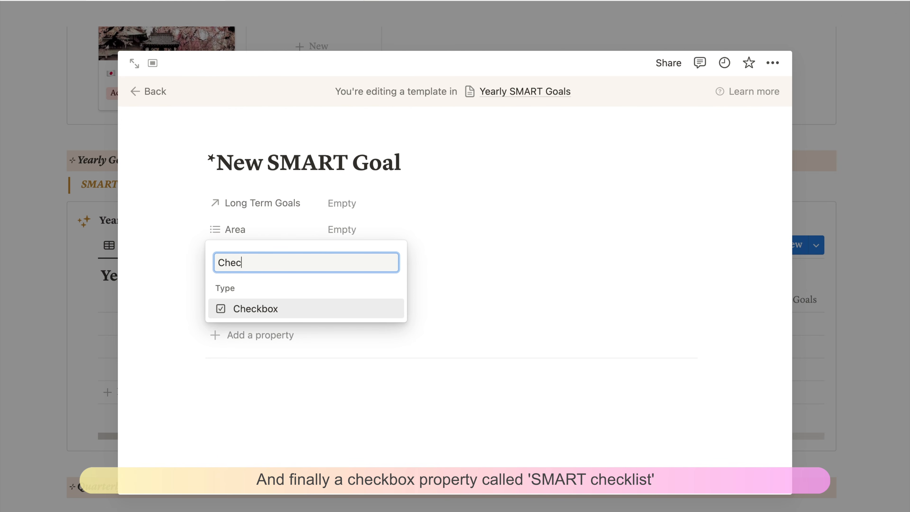
{"action": "left_click", "coordinate": [240, 312]}
{"action": "type", "text": "SMART Checklist"}
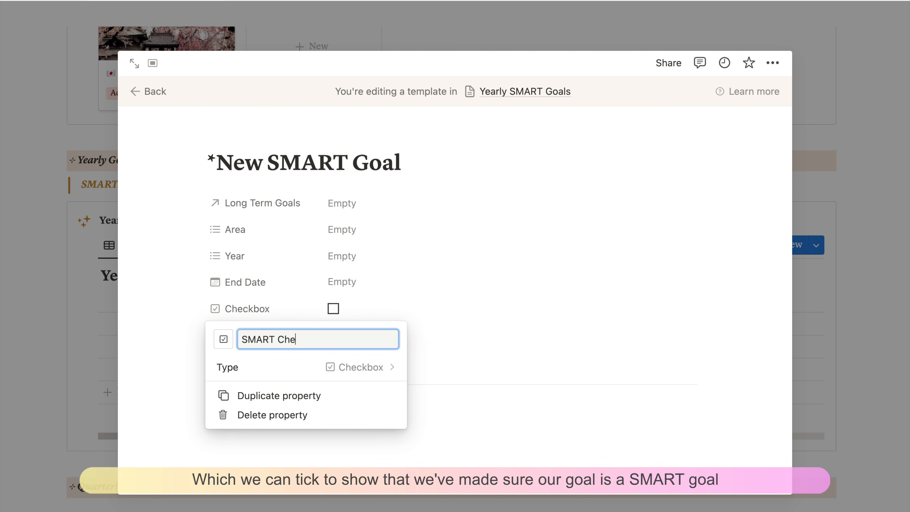
{"action": "key", "text": "Return"}
{"action": "left_click_drag", "start_coordinate": [272, 309], "coordinate": [264, 346]}
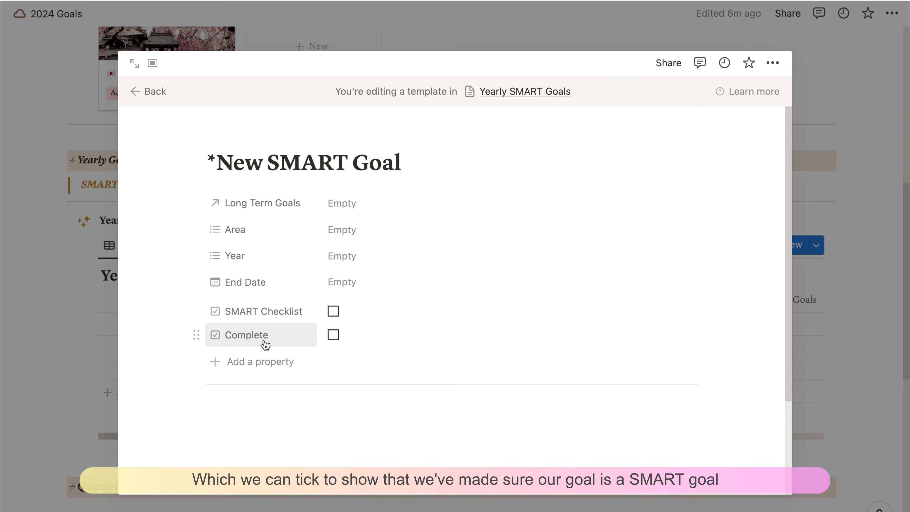
Insert a callout in the template body below the properties and give it the sparkles icon.
{"action": "left_click", "coordinate": [217, 409]}
{"action": "type", "text": "/call"}
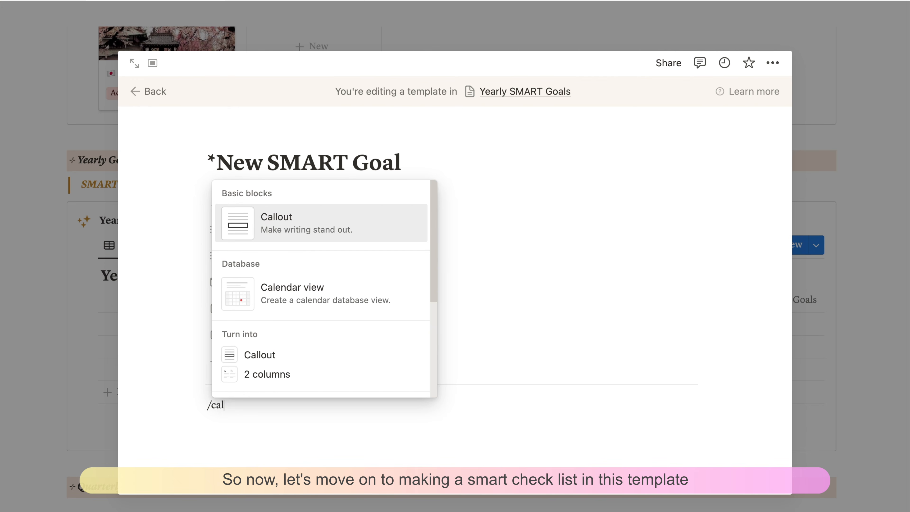
{"action": "key", "text": "Return"}
{"action": "left_click", "coordinate": [222, 416]}
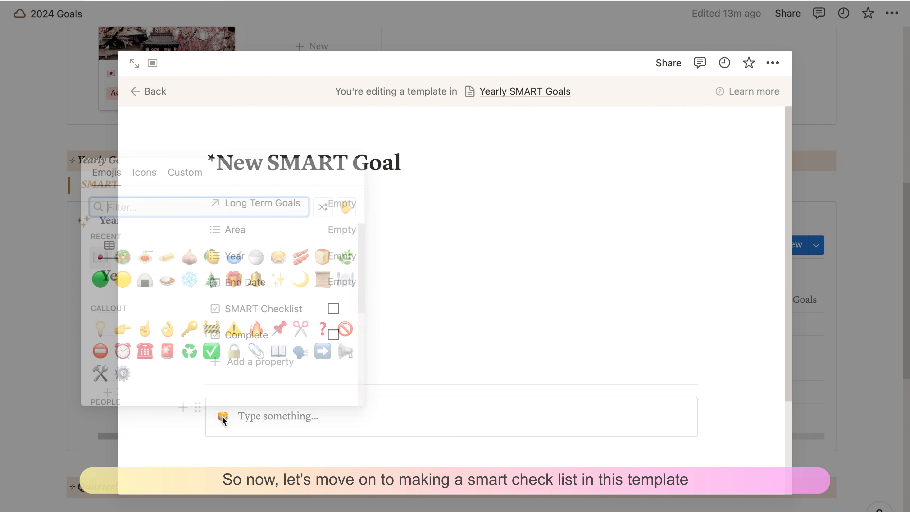
{"action": "left_click", "coordinate": [144, 172]}
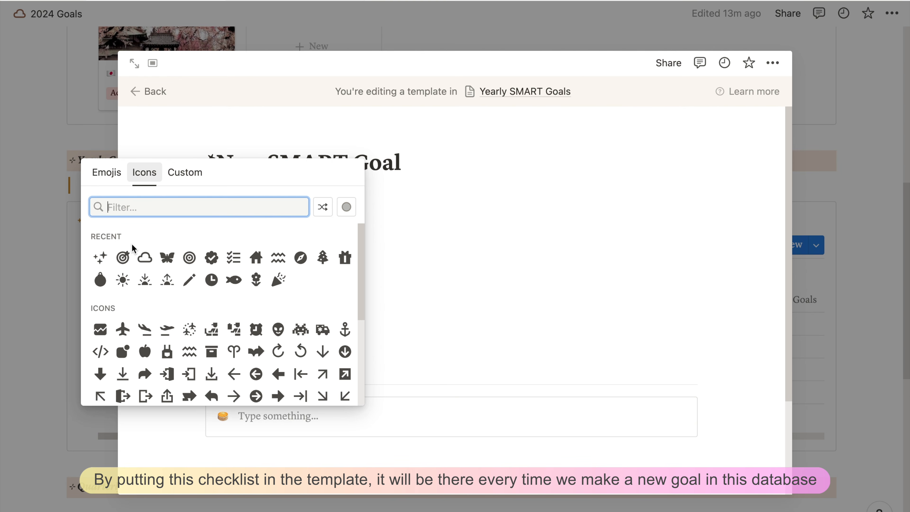
{"action": "mouse_move", "coordinate": [100, 257]}
{"action": "left_click", "coordinate": [123, 282]}
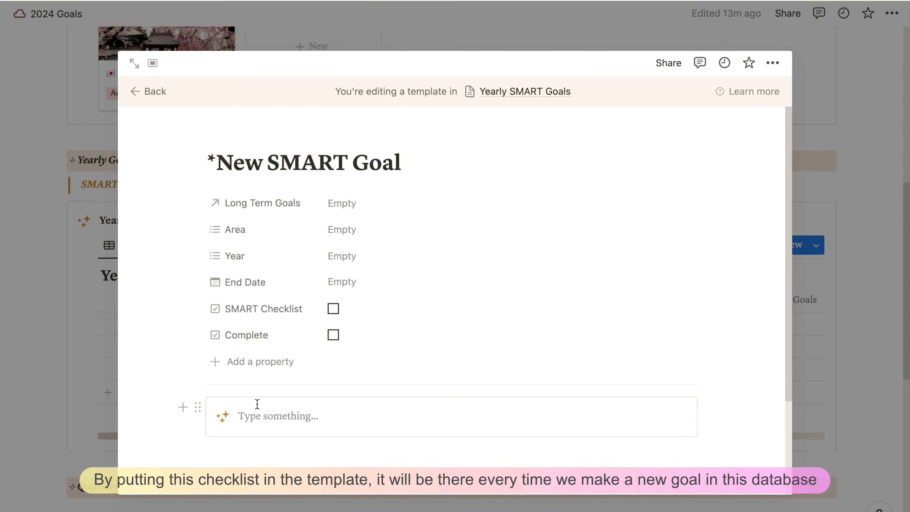
Title the callout "SMART Checklist" in bold.
{"action": "type", "text": "SMART Checklist"}
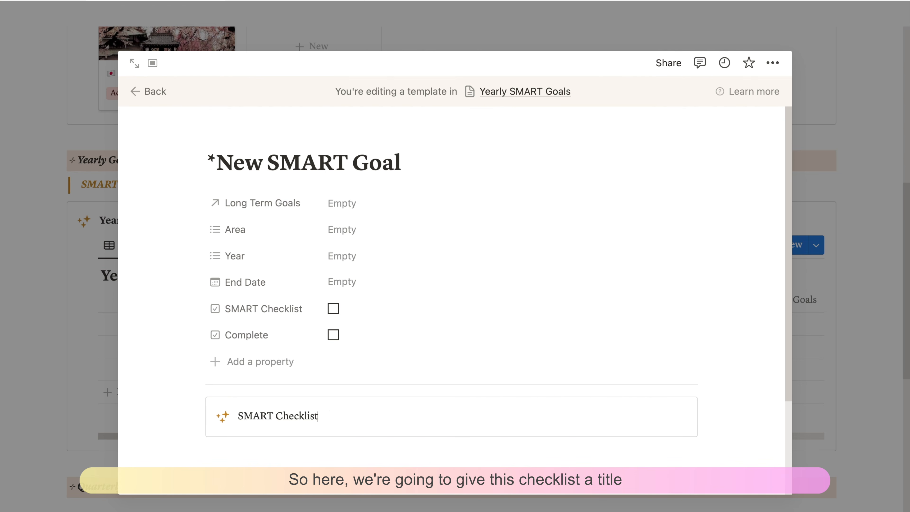
{"action": "triple_click", "coordinate": [332, 415]}
{"action": "key", "text": "ctrl+b"}
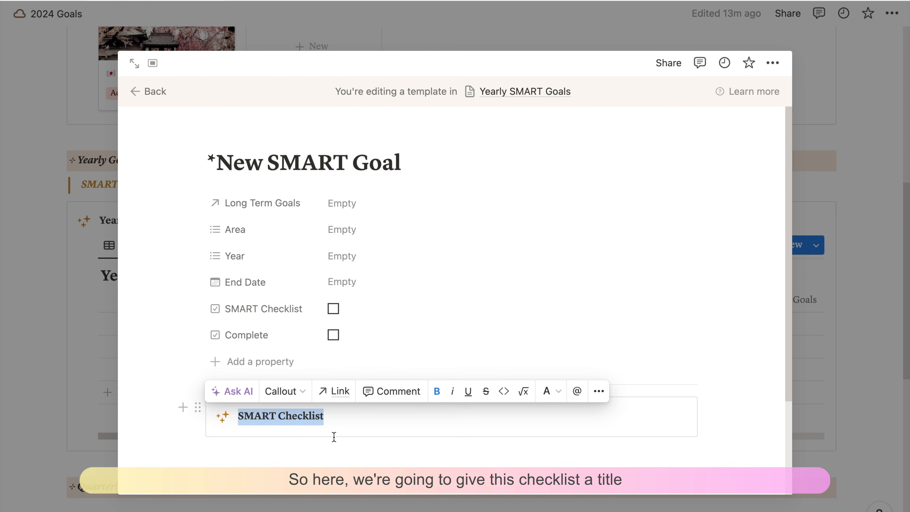
Create a toggle list item, nest it inside the SMART Checklist callout under the title, and name it "Specific".
{"action": "left_click", "coordinate": [349, 417]}
{"action": "key", "text": "Return"}
{"action": "type", "text": "/tog"}
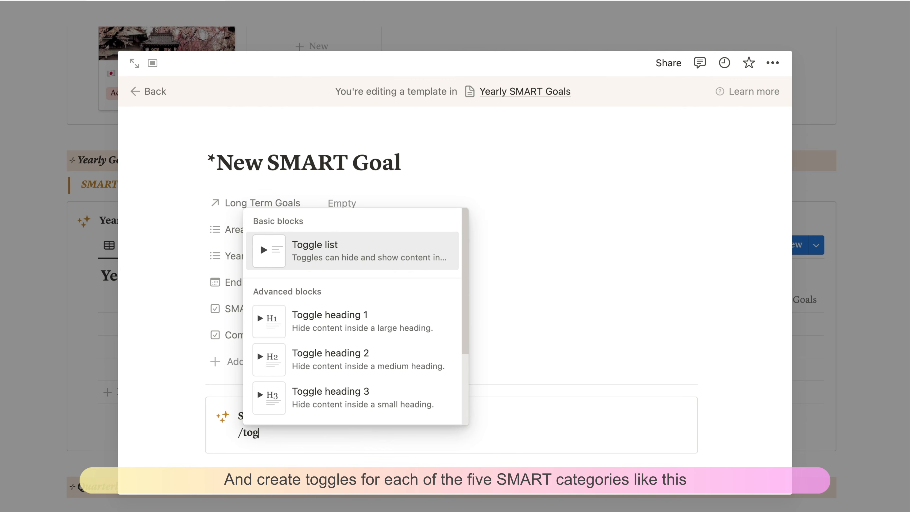
{"action": "key", "text": "Return"}
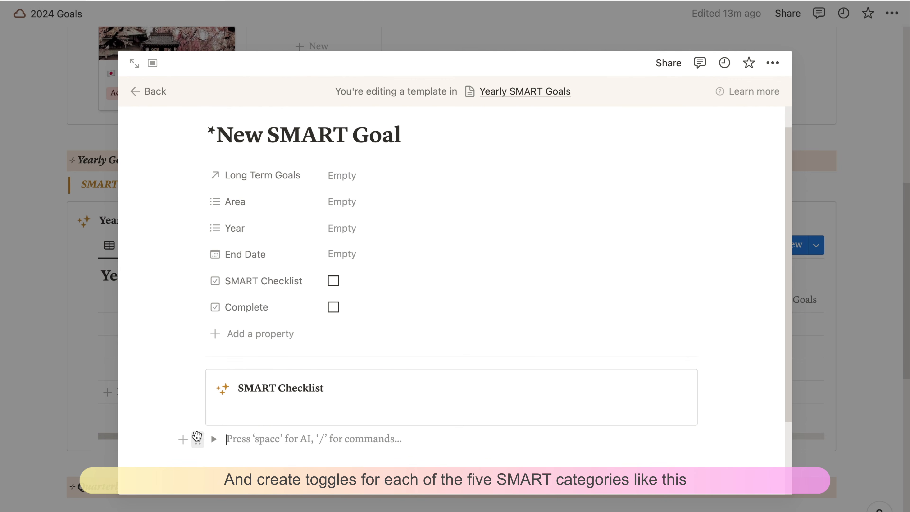
{"action": "left_click_drag", "start_coordinate": [198, 439], "coordinate": [266, 401]}
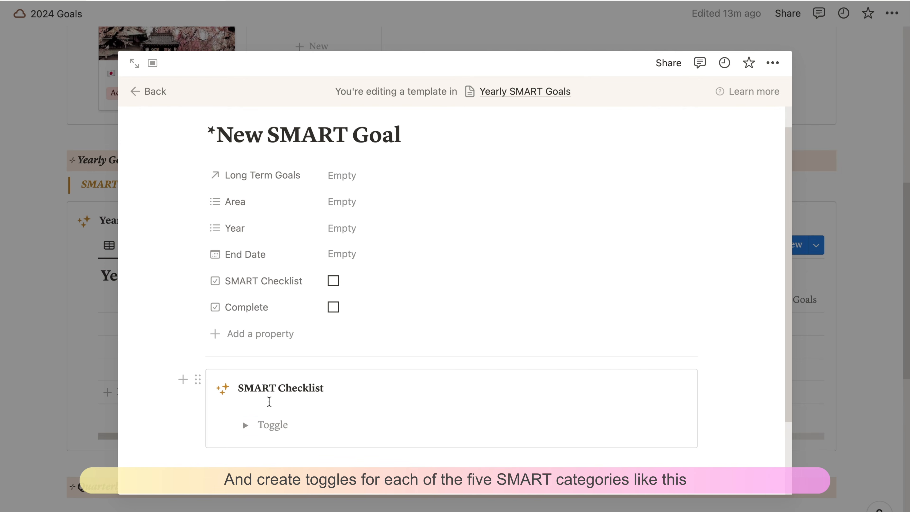
{"action": "left_click", "coordinate": [291, 408]}
{"action": "type", "text": "Specific"}
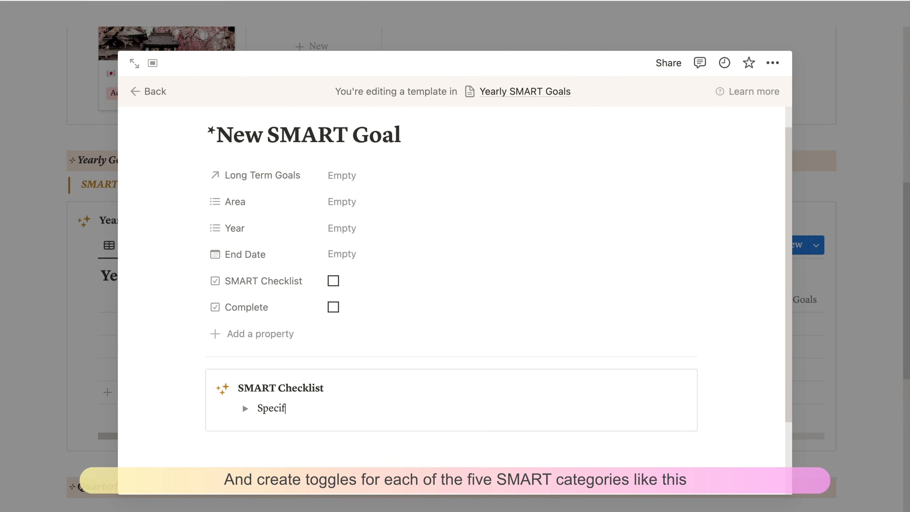
Add four more toggles under Specific in the SMART Checklist callout: "Measurable", "Achievable", "Relevant" and "Time-based".
{"action": "key", "text": "Return"}
{"action": "type", "text": "Measurable"}
{"action": "key", "text": "Return"}
{"action": "type", "text": "Achievable"}
{"action": "key", "text": "Return"}
{"action": "type", "text": "Relevant"}
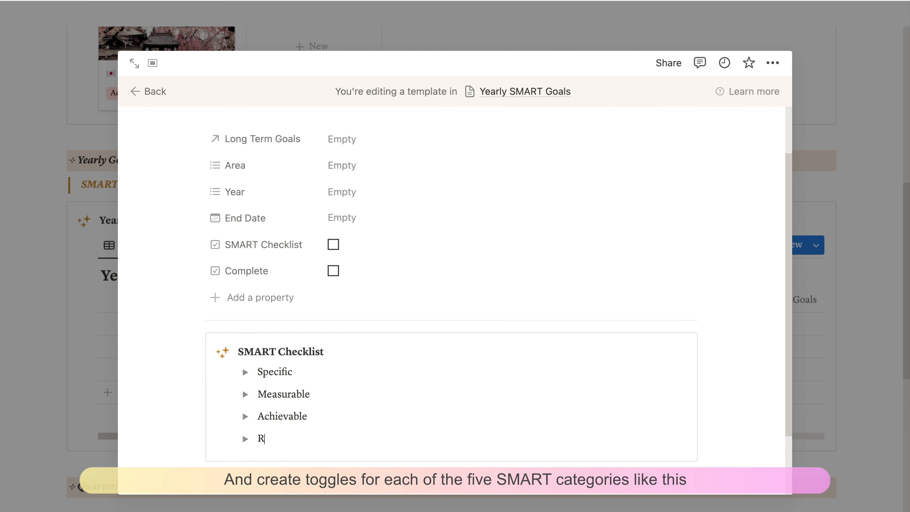
{"action": "key", "text": "Return"}
{"action": "type", "text": "Time-based"}
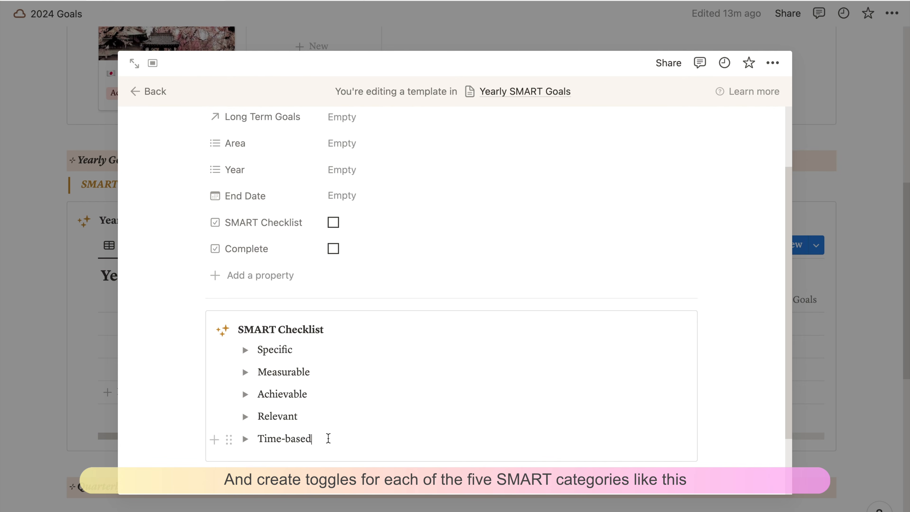
Format all five SMART toggle titles as bold italic with a yellow background.
{"action": "left_click_drag", "start_coordinate": [327, 438], "coordinate": [255, 346]}
{"action": "key", "text": "super+b"}
{"action": "key", "text": "super+i"}
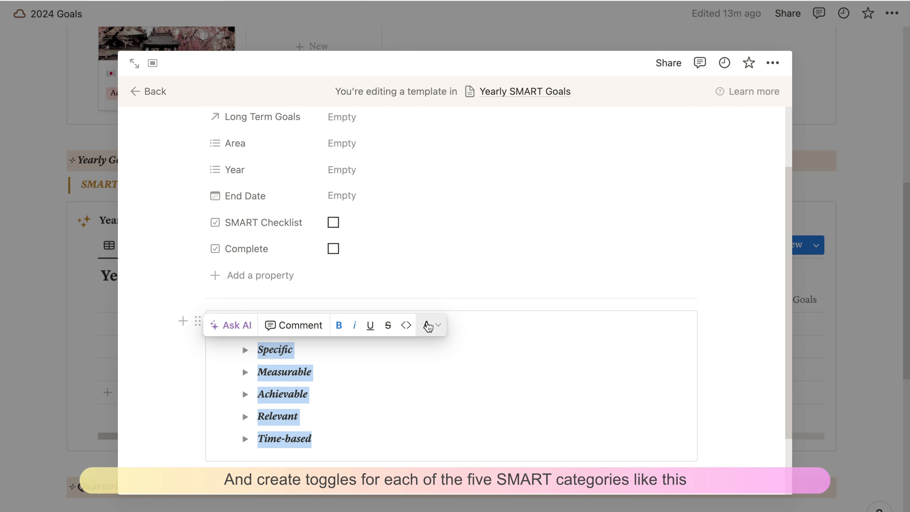
{"action": "left_click", "coordinate": [426, 325]}
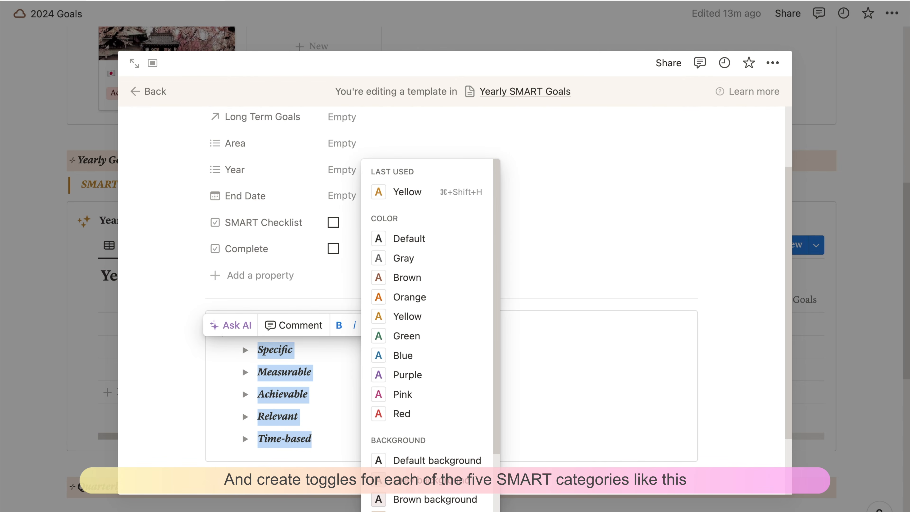
{"action": "key", "text": "super+shift+h"}
{"action": "left_click", "coordinate": [451, 401]}
Expand all five toggles in the SMART Checklist callout, and leave the template editor to save the template.
{"action": "left_click", "coordinate": [245, 349]}
{"action": "left_click", "coordinate": [306, 375]}
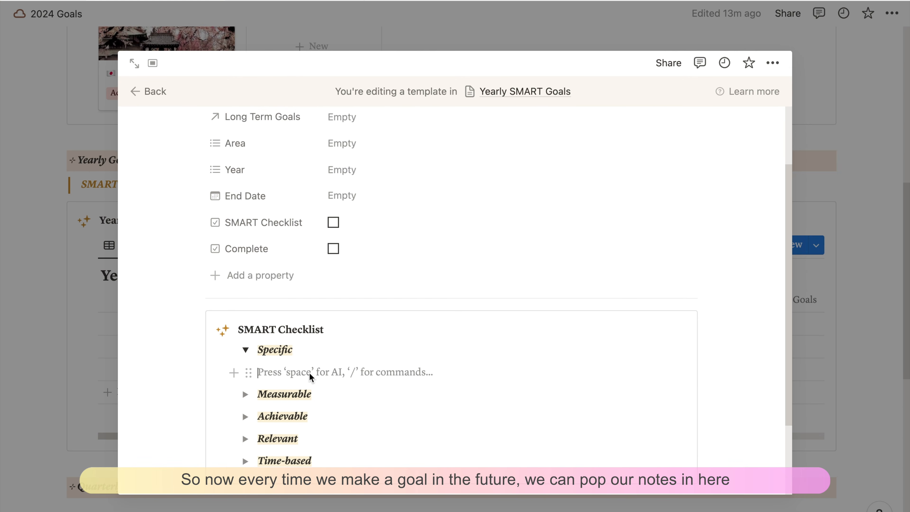
{"action": "left_click", "coordinate": [245, 394]}
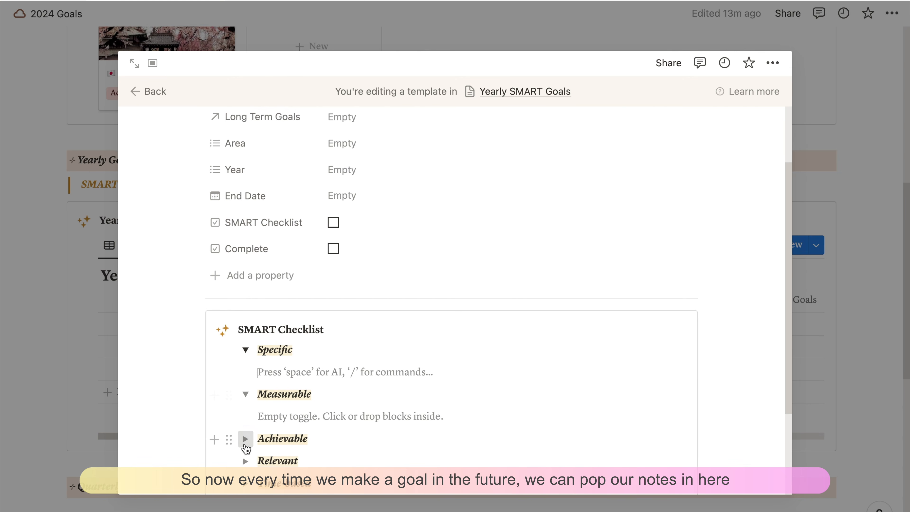
{"action": "left_click", "coordinate": [245, 438]}
{"action": "scroll", "coordinate": [246, 448], "scroll_direction": "down", "scroll_amount": 3}
{"action": "left_click", "coordinate": [245, 397]}
{"action": "left_click", "coordinate": [245, 442]}
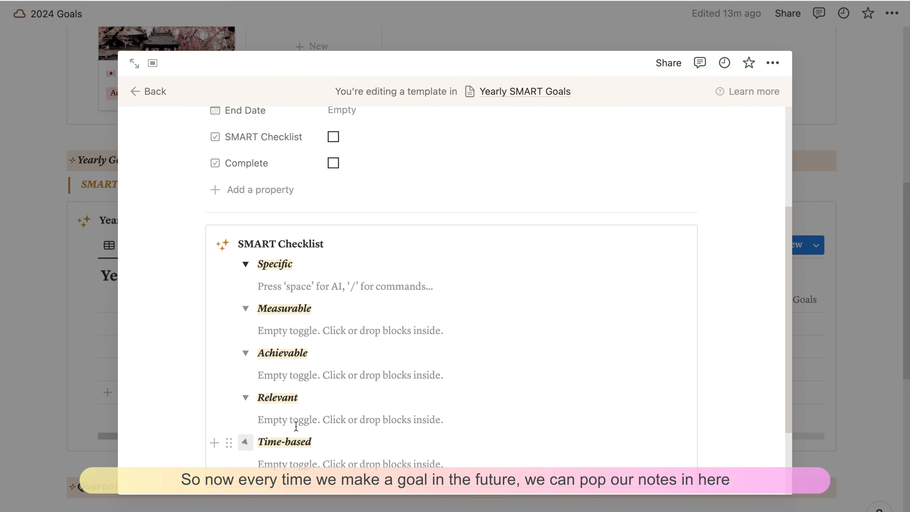
{"action": "scroll", "coordinate": [733, 219], "scroll_direction": "up", "scroll_amount": 6}
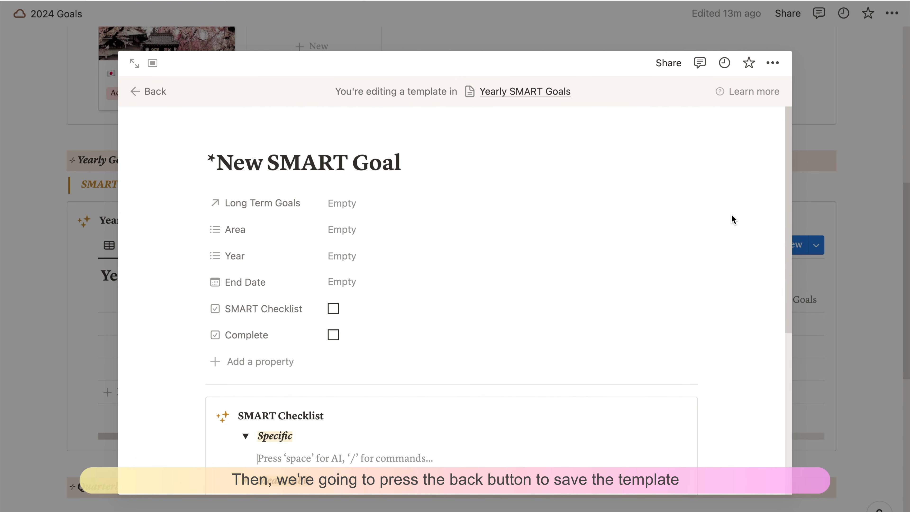
{"action": "left_click", "coordinate": [150, 92]}
Set the *New SMART Goal template as the default for all views of Yearly SMART Goals.
{"action": "scroll", "coordinate": [612, 310], "scroll_direction": "down", "scroll_amount": 6}
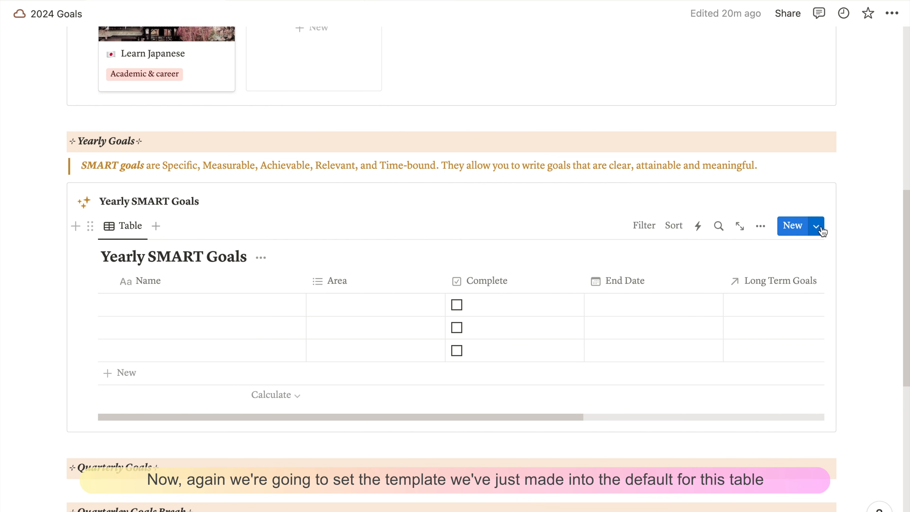
{"action": "left_click", "coordinate": [816, 227]}
{"action": "scroll", "coordinate": [869, 261], "scroll_direction": "down", "scroll_amount": 1}
{"action": "left_click", "coordinate": [886, 259]}
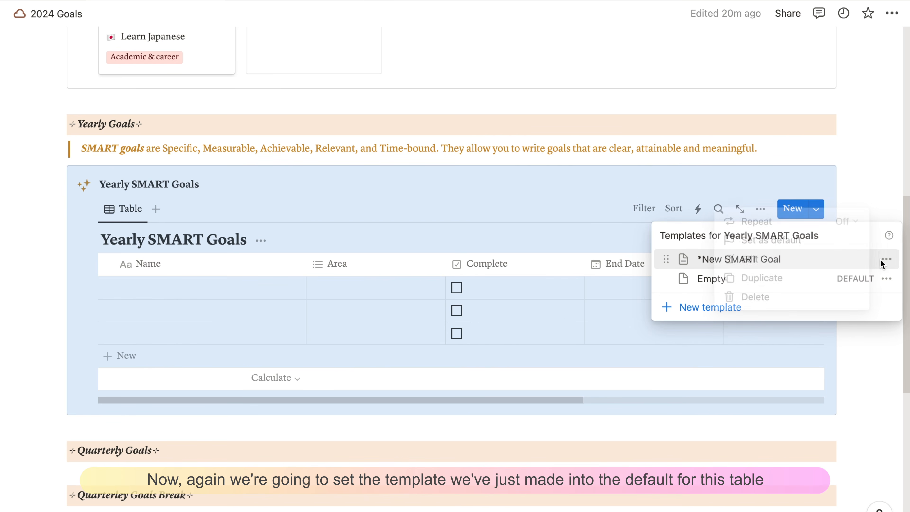
{"action": "left_click", "coordinate": [774, 239]}
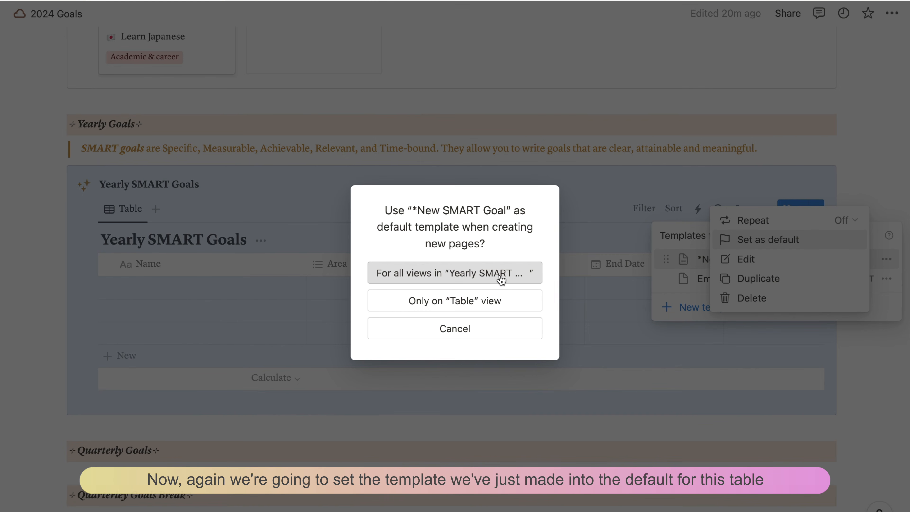
{"action": "left_click", "coordinate": [501, 279]}
Hide the database title and the vertical lines in the Yearly SMART Goals table layout.
{"action": "left_click", "coordinate": [760, 209]}
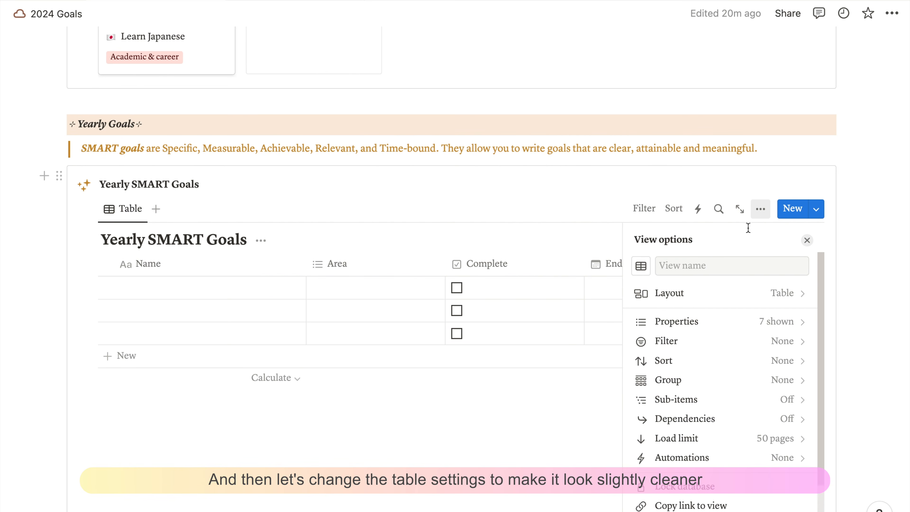
{"action": "left_click", "coordinate": [739, 261]}
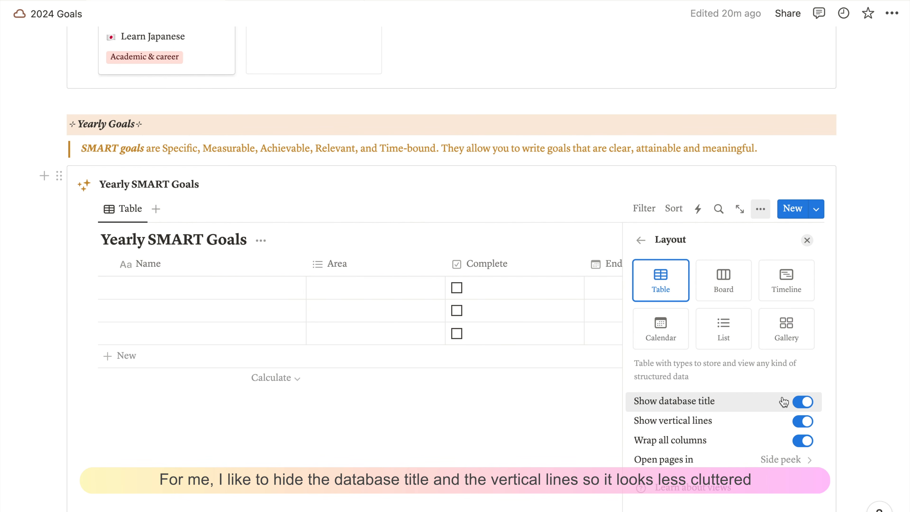
{"action": "left_click", "coordinate": [806, 406]}
{"action": "left_click", "coordinate": [800, 426]}
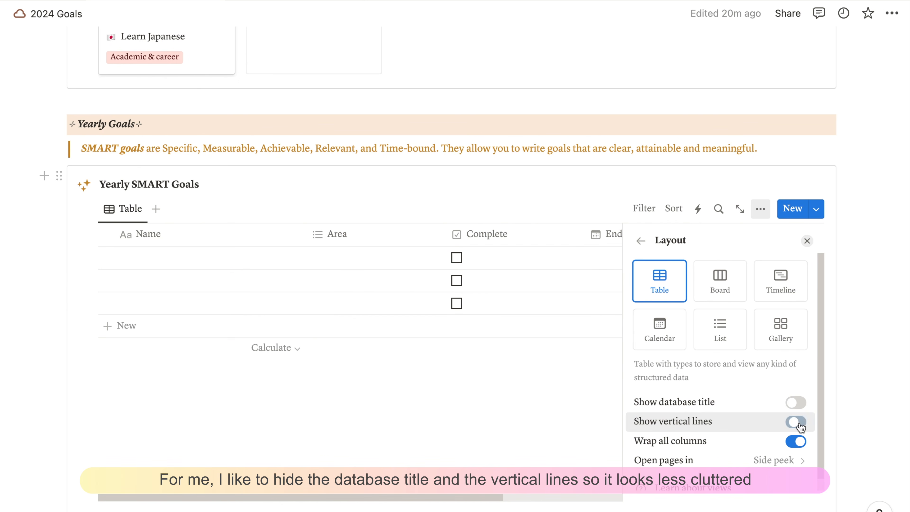
{"action": "left_click", "coordinate": [641, 241]}
{"action": "left_click", "coordinate": [807, 241]}
Reopen the *New SMART Goal template for editing, give it the brown target icon, and return to the page.
{"action": "left_click", "coordinate": [817, 225]}
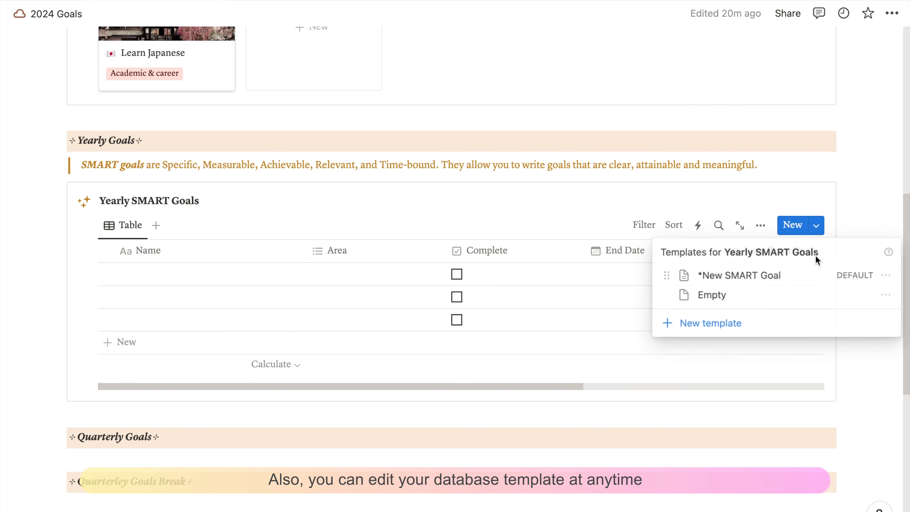
{"action": "left_click", "coordinate": [886, 276]}
{"action": "left_click", "coordinate": [749, 277]}
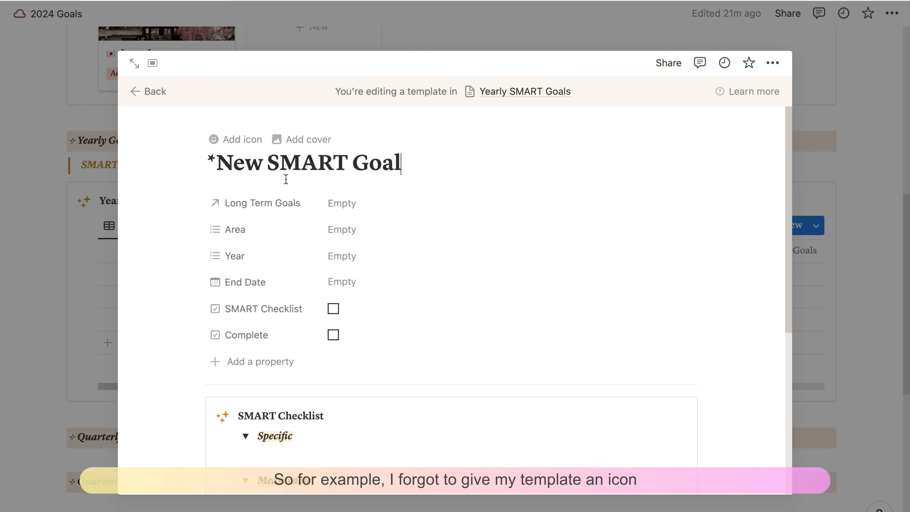
{"action": "left_click", "coordinate": [231, 139]}
{"action": "left_click", "coordinate": [236, 215]}
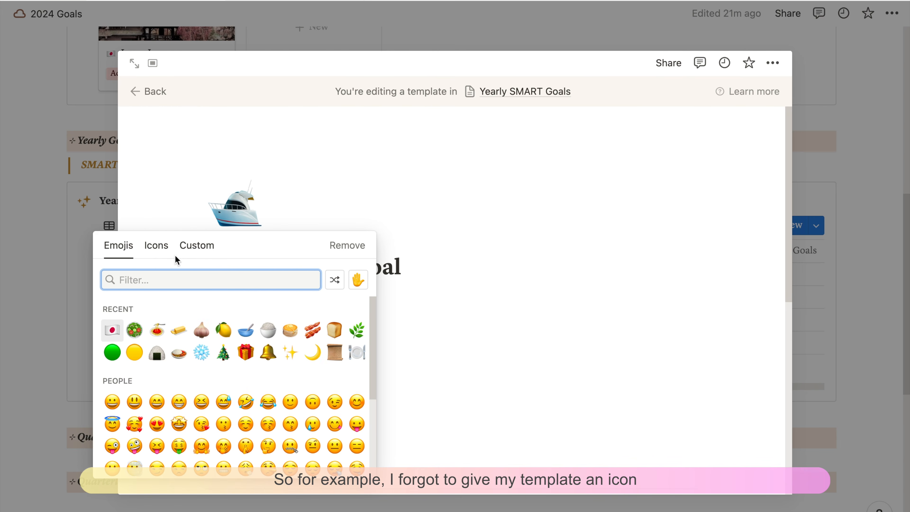
{"action": "left_click", "coordinate": [157, 246]}
{"action": "mouse_move", "coordinate": [201, 330]}
{"action": "left_click", "coordinate": [200, 355]}
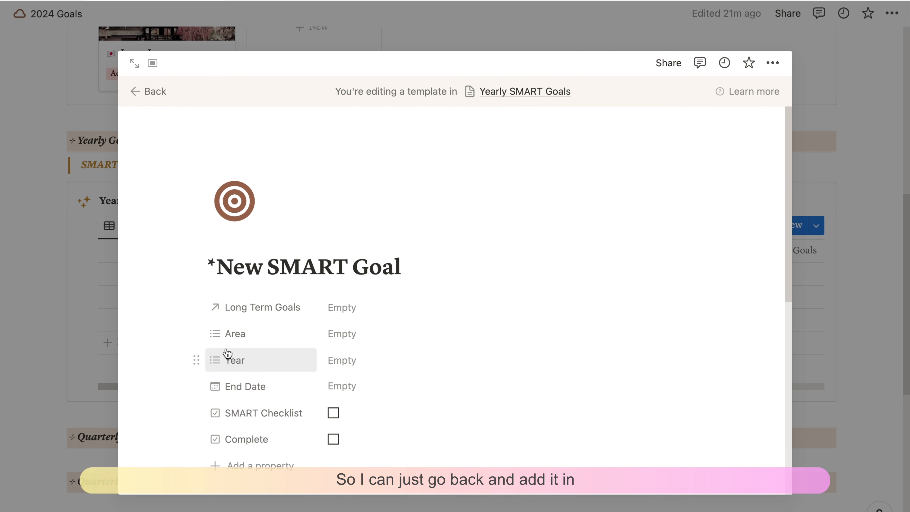
{"action": "left_click", "coordinate": [145, 91]}
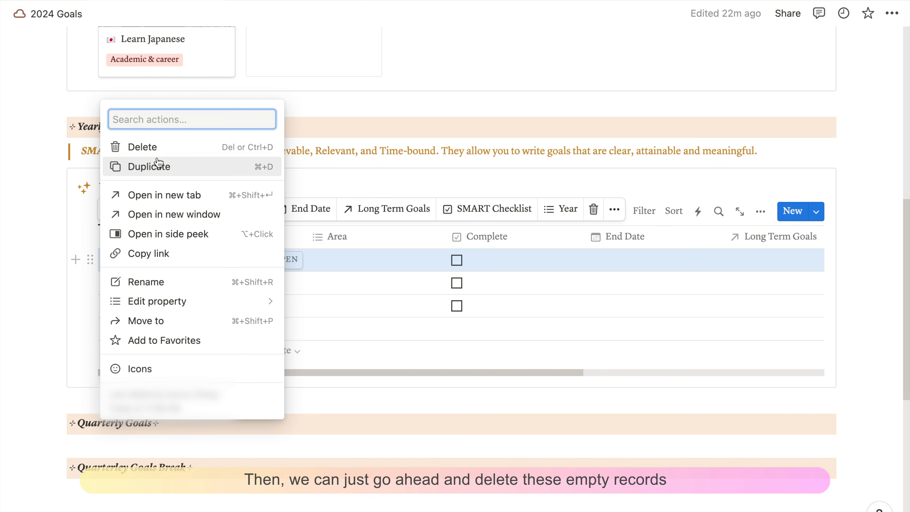
Delete the three empty rows from the Yearly SMART Goals table.
{"action": "left_click", "coordinate": [142, 147]}
{"action": "left_click", "coordinate": [90, 260]}
{"action": "left_click", "coordinate": [143, 147]}
{"action": "left_click", "coordinate": [90, 259]}
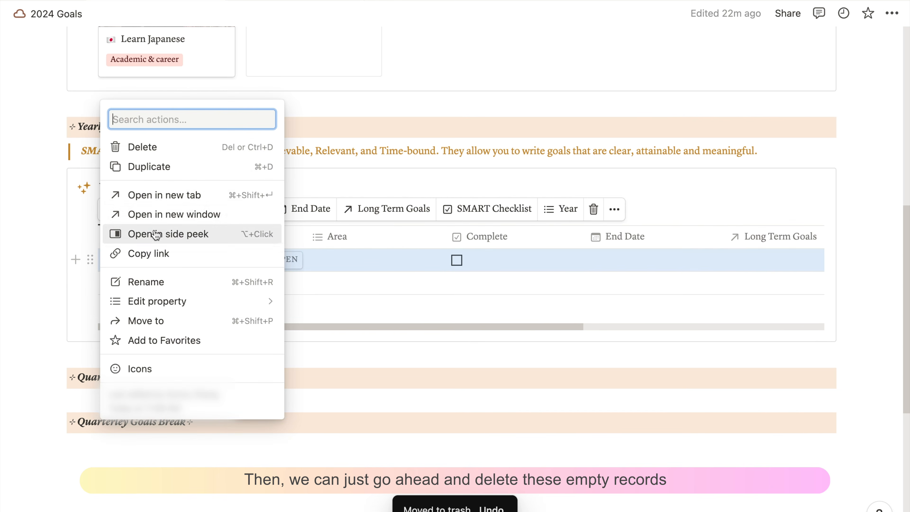
{"action": "left_click", "coordinate": [142, 147]}
Hide the Complete column and reorder the others so Long Term Goals precedes End Date and Year precedes Name.
{"action": "left_click", "coordinate": [461, 239]}
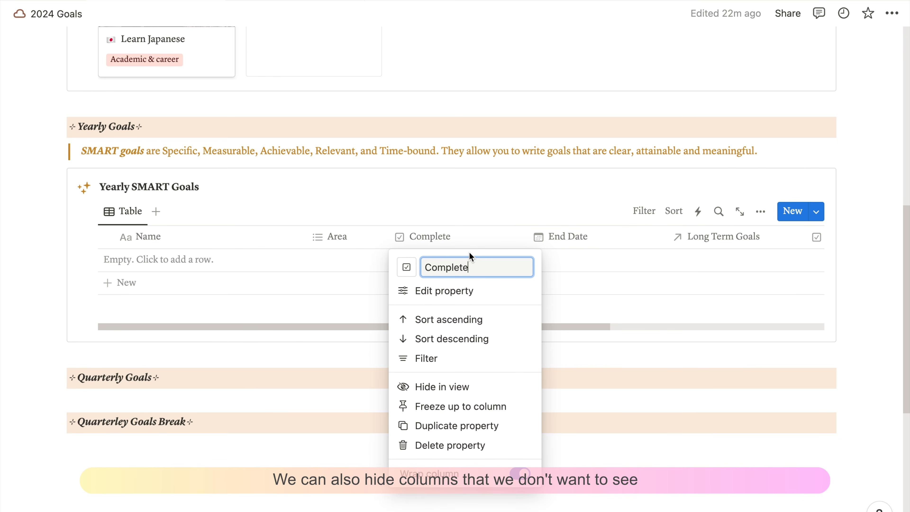
{"action": "left_click", "coordinate": [442, 387]}
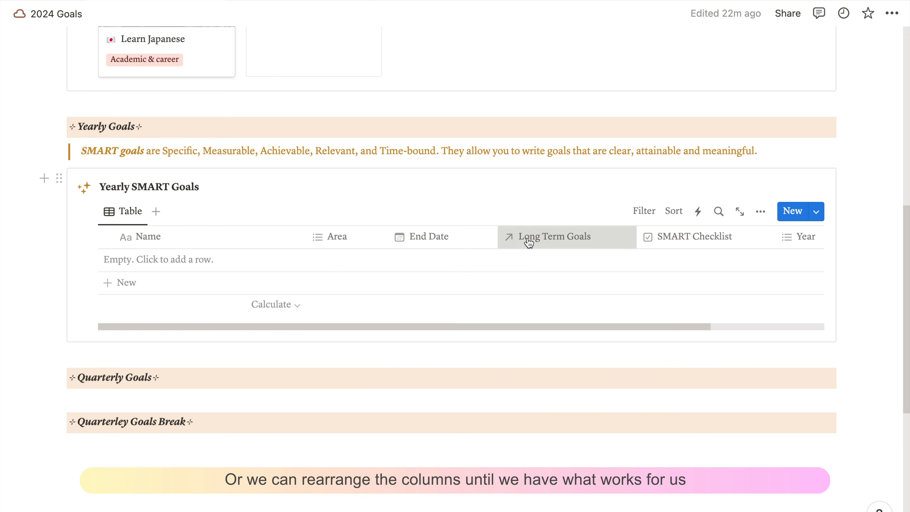
{"action": "left_click_drag", "start_coordinate": [528, 243], "coordinate": [453, 238]}
{"action": "left_click_drag", "start_coordinate": [788, 236], "coordinate": [193, 237]}
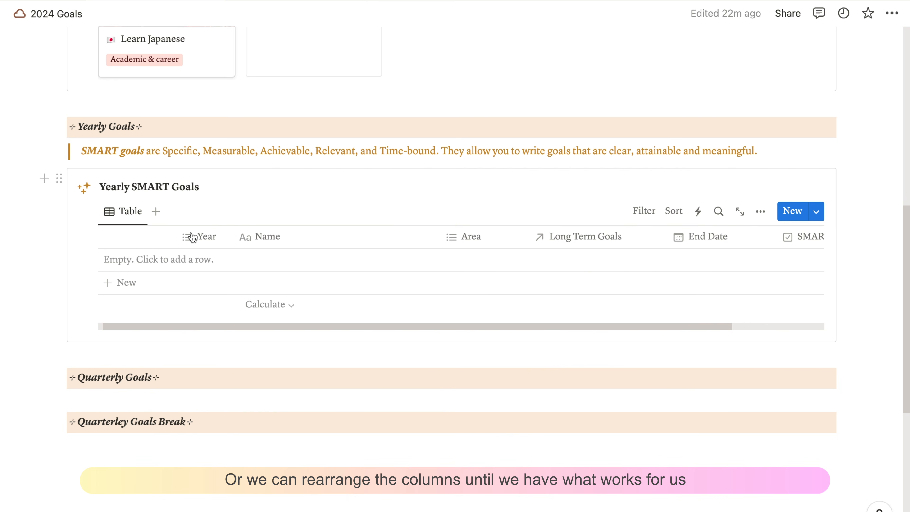
Rename the table view of Yearly SMART Goals to "2024".
{"action": "left_click", "coordinate": [131, 212]}
{"action": "left_click", "coordinate": [205, 235]}
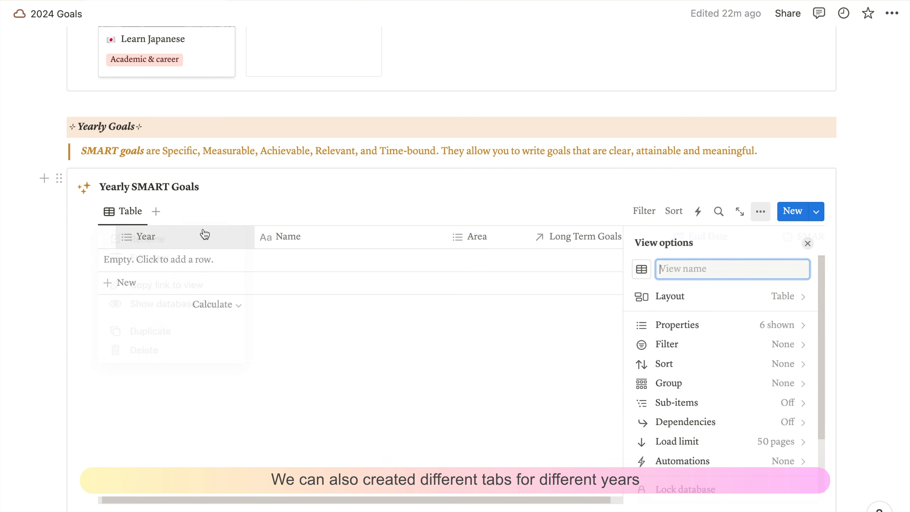
{"action": "type", "text": "2024"}
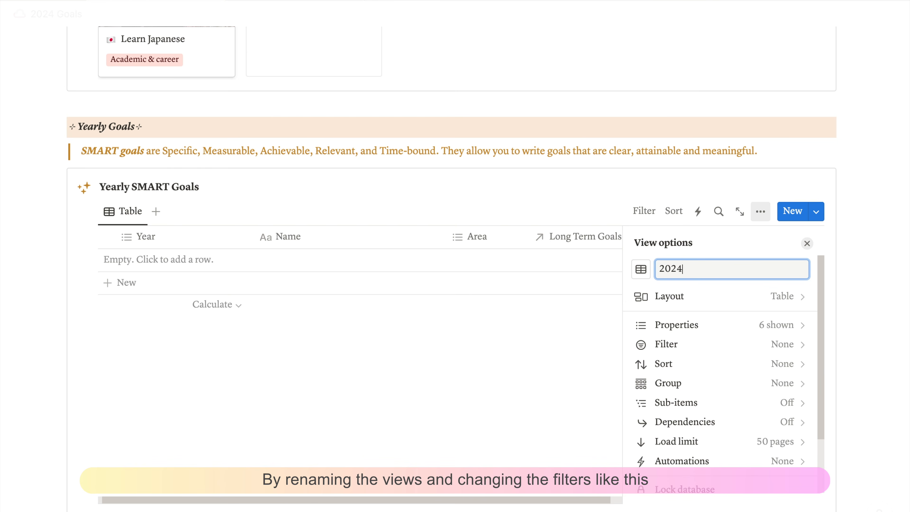
{"action": "left_click", "coordinate": [534, 339]}
Filter the 2024 view to goals whose Year contains 2024.
{"action": "left_click", "coordinate": [628, 215]}
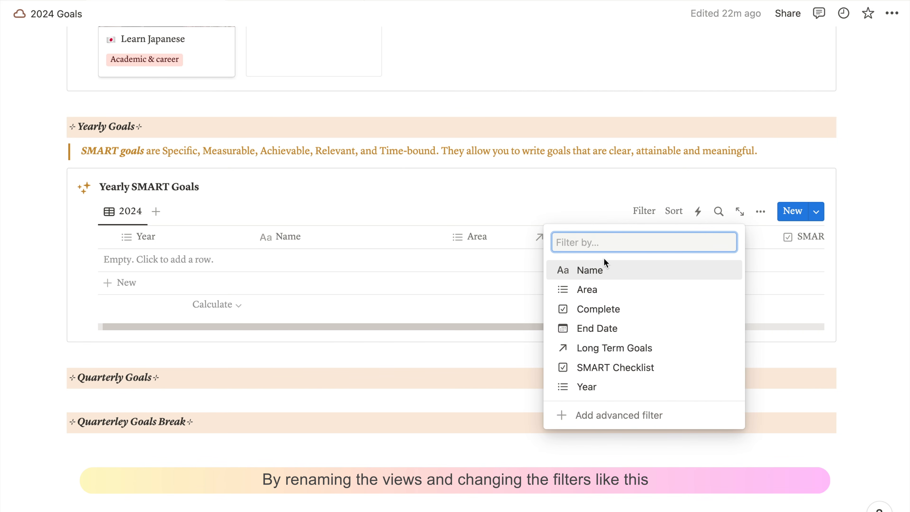
{"action": "left_click", "coordinate": [593, 384]}
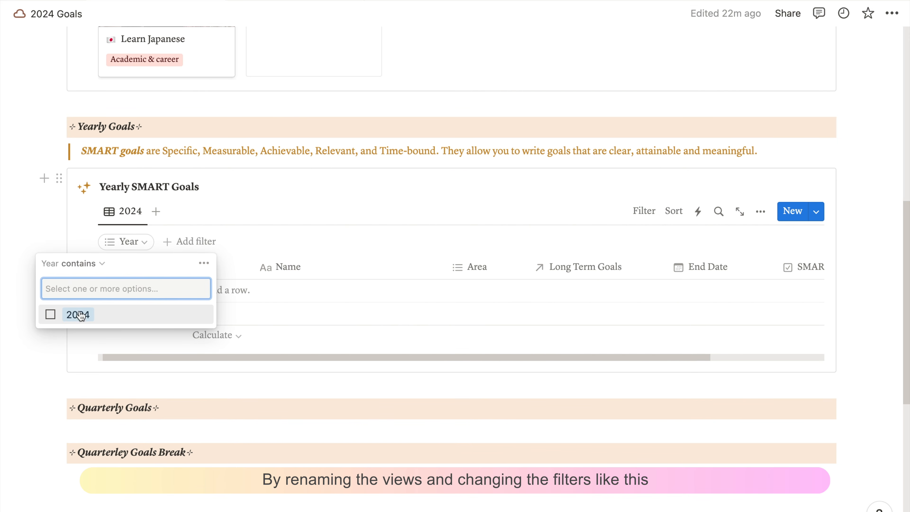
{"action": "left_click", "coordinate": [48, 316]}
{"action": "left_click", "coordinate": [267, 212]}
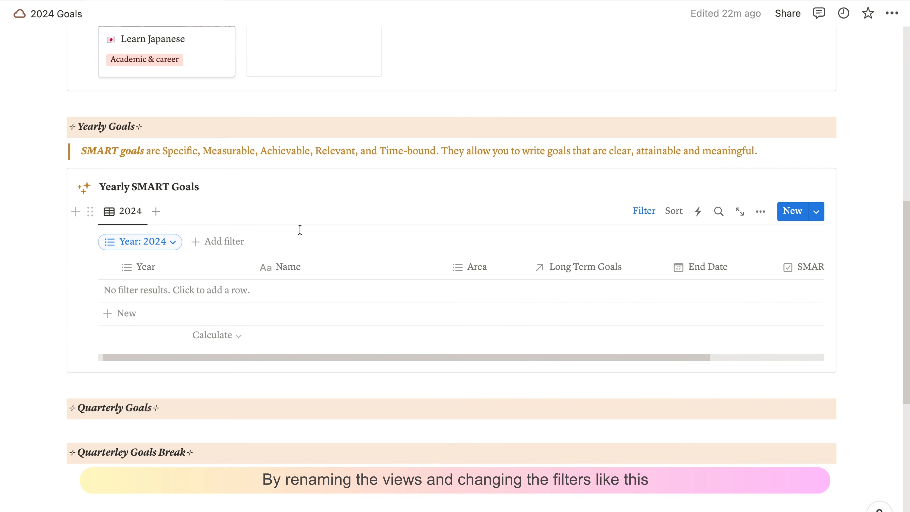
Add a yearly goal named "Complete Minna No Nihongo Textbooks I & II" and widen the Name column to fit it on one line.
{"action": "left_click", "coordinate": [124, 295]}
{"action": "left_click_drag", "start_coordinate": [219, 290], "coordinate": [119, 286]}
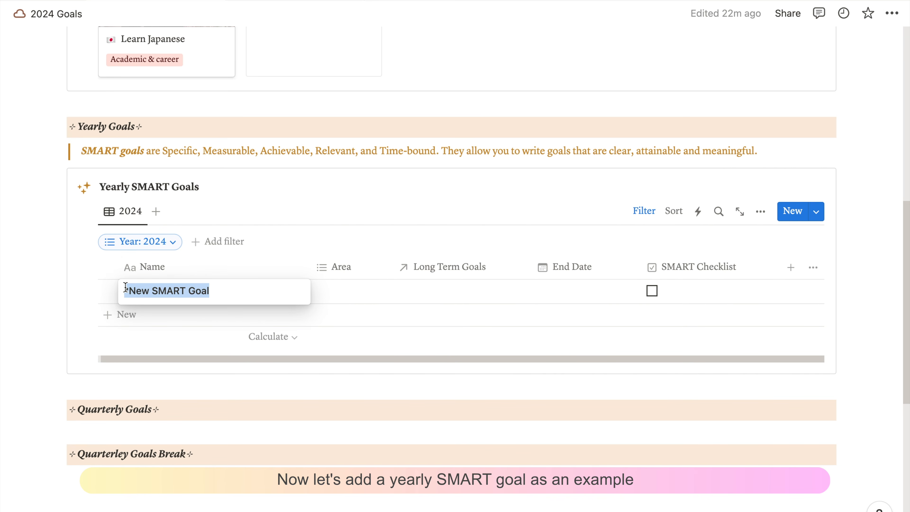
{"action": "type", "text": "Complete Minna N"}
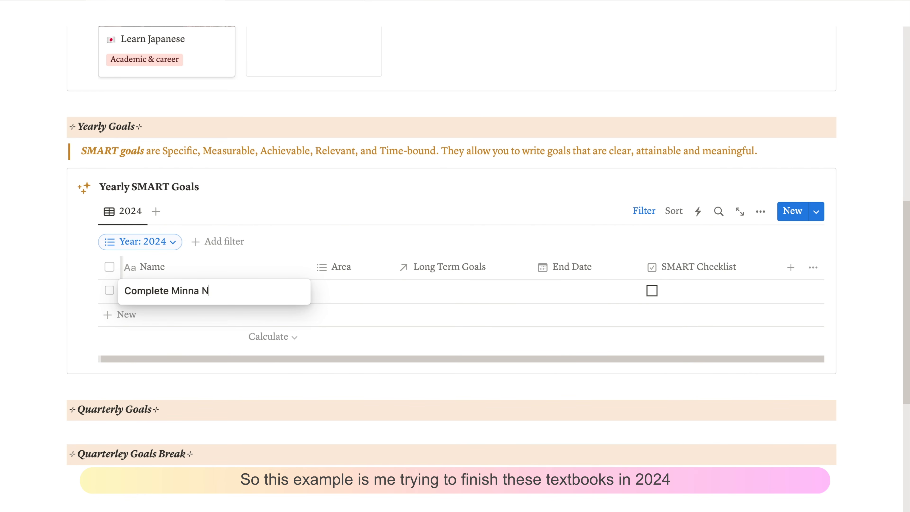
{"action": "type", "text": "o Nihongo Textbooks"}
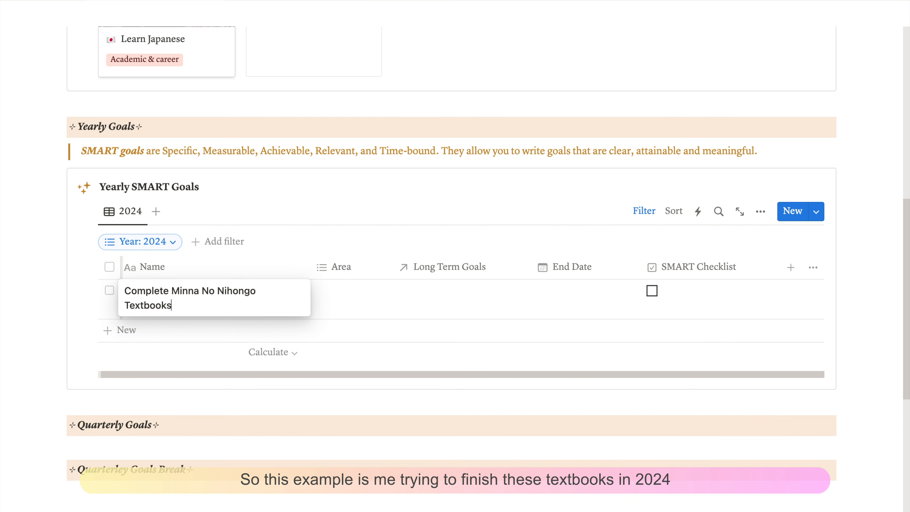
{"action": "type", "text": " I & II"}
{"action": "key", "text": "Return"}
{"action": "left_click_drag", "start_coordinate": [311, 267], "coordinate": [358, 265]}
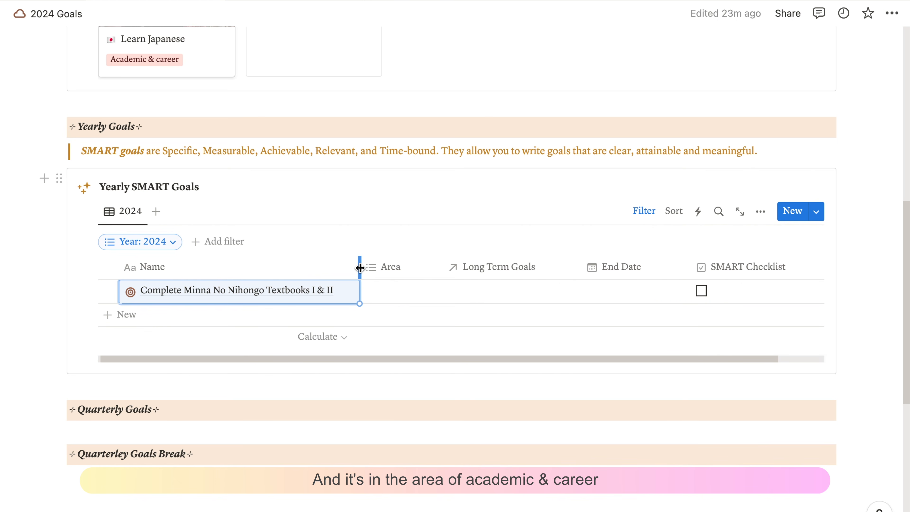
Set the textbook goal's Area to Academic & career and link it to the Learn Japanese long term goal.
{"action": "left_click", "coordinate": [416, 298]}
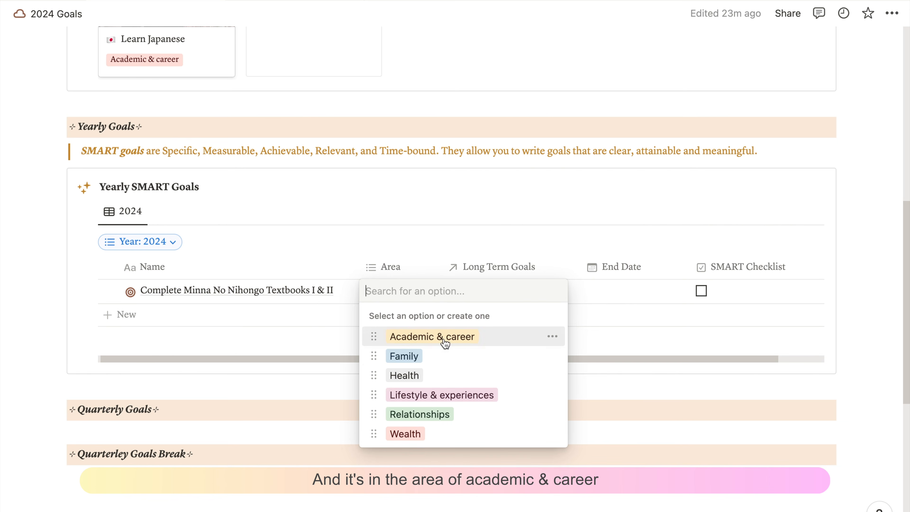
{"action": "left_click", "coordinate": [538, 337]}
{"action": "key", "text": "Escape"}
{"action": "left_click", "coordinate": [504, 295]}
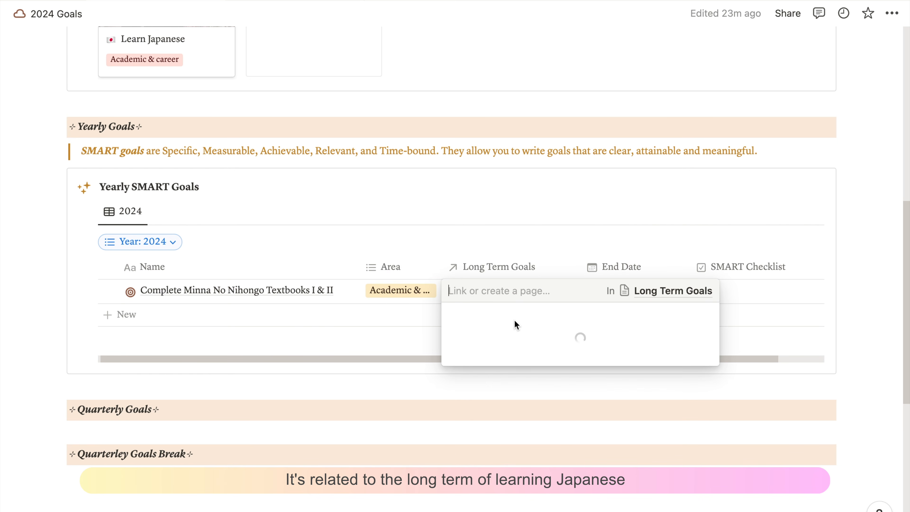
{"action": "left_click", "coordinate": [578, 339]}
{"action": "key", "text": "Escape"}
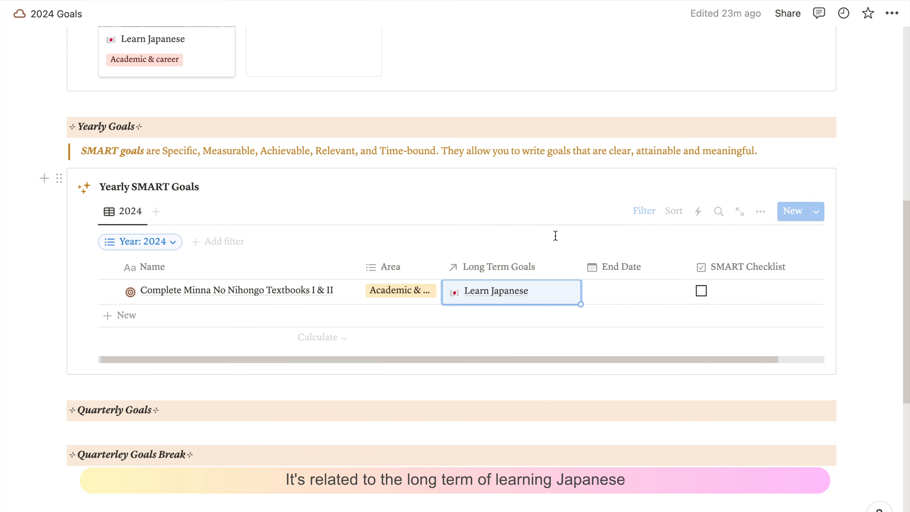
Set the textbook goal's End Date to December 31, 2024 and add placeholder descriptions under Specific and Measurable in its SMART Checklist.
{"action": "left_click", "coordinate": [620, 296]}
{"action": "key", "text": "Escape"}
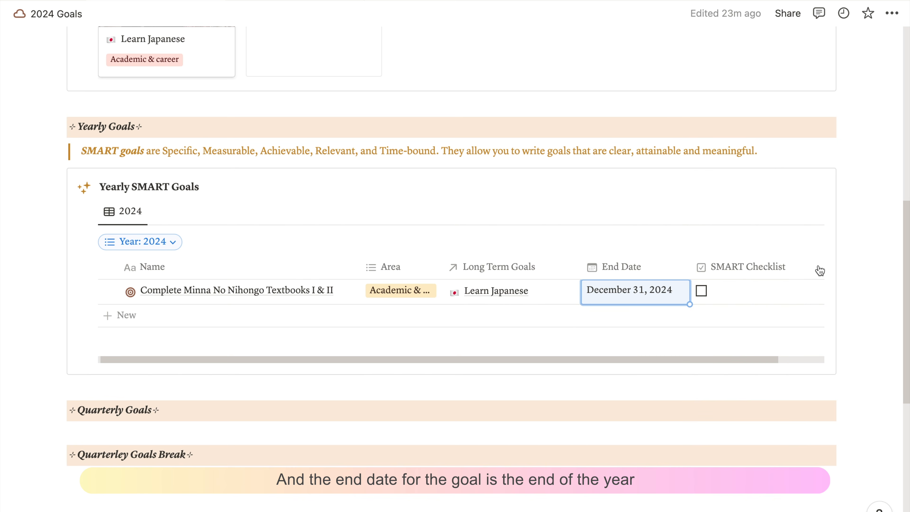
{"action": "left_click", "coordinate": [335, 290]}
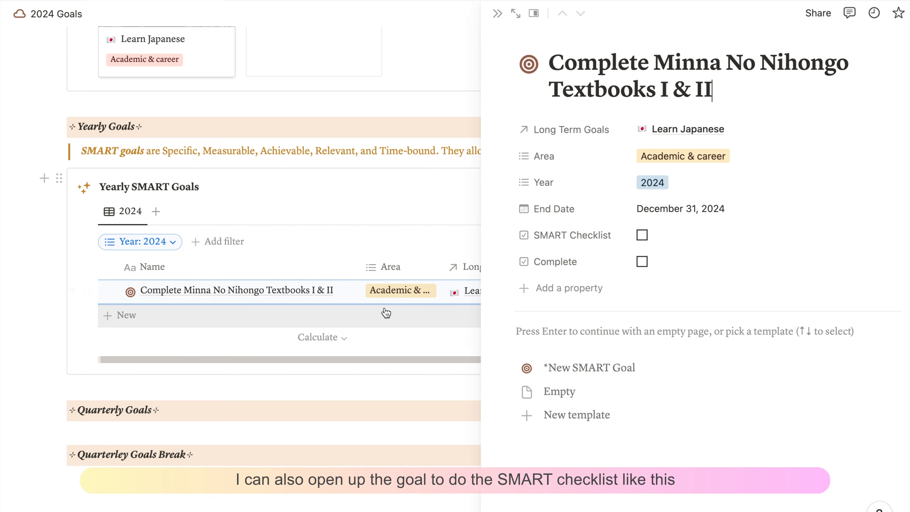
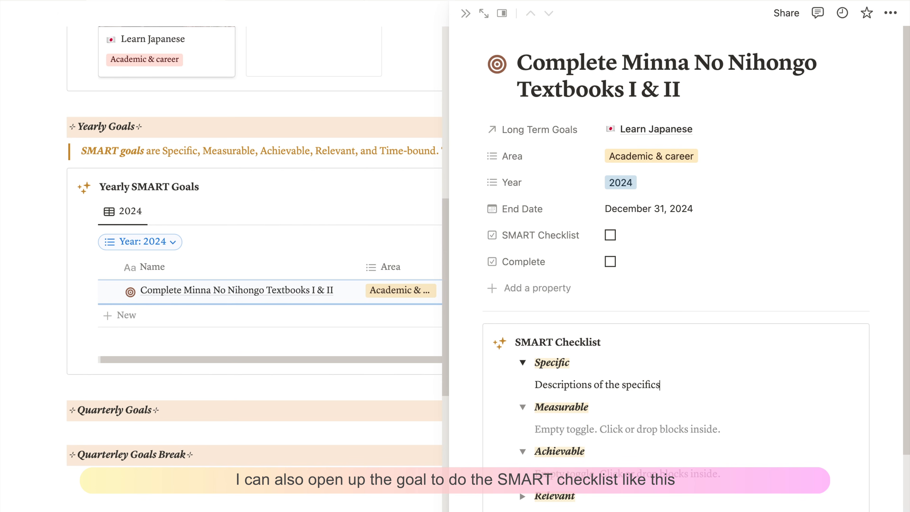
{"action": "left_click", "coordinate": [573, 430]}
{"action": "type", "text": "Descr"}
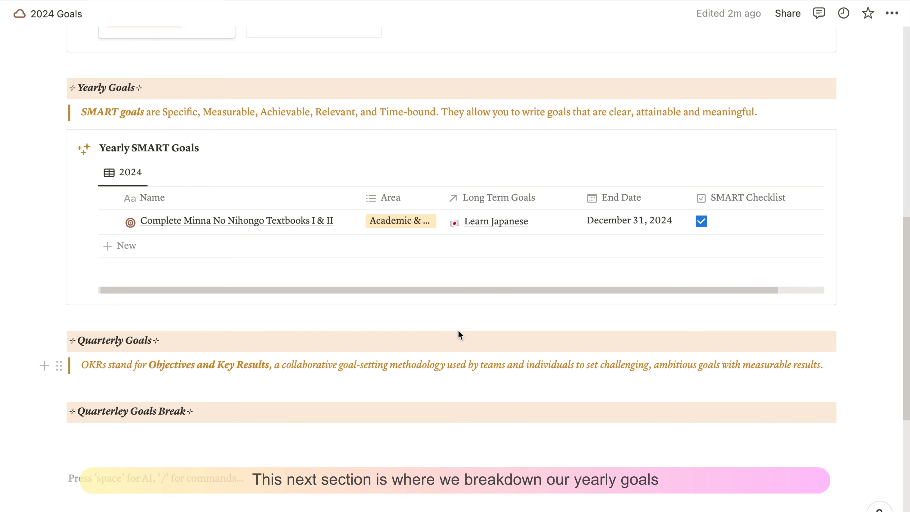
Insert a callout below the OKR quote in the Quarterly Goals section and give it the gold sparkles icon.
{"action": "scroll", "coordinate": [455, 341], "scroll_direction": "down", "scroll_amount": 4}
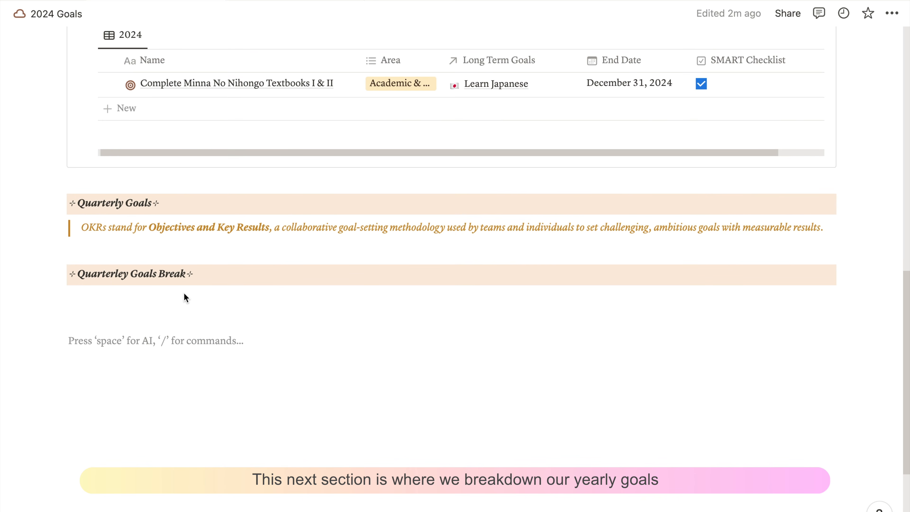
{"action": "left_click", "coordinate": [122, 239]}
{"action": "type", "text": "/"}
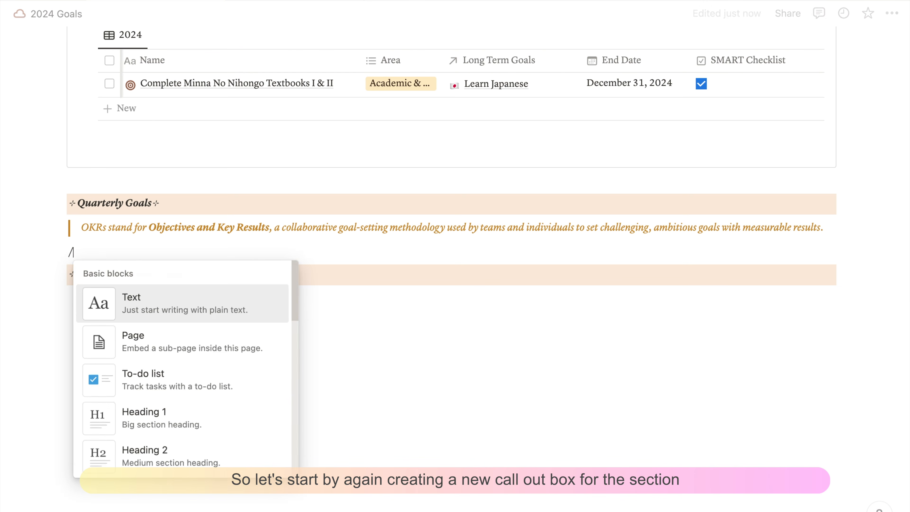
{"action": "type", "text": "call"}
{"action": "key", "text": "Return"}
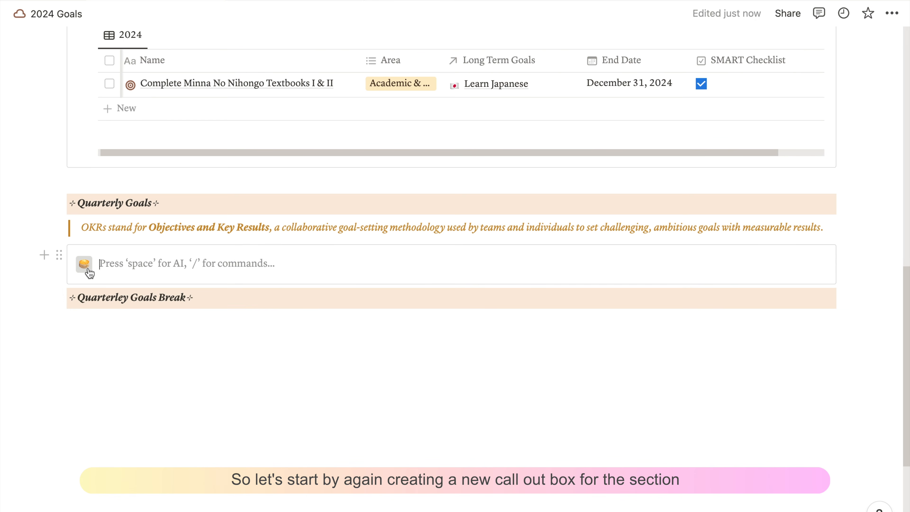
{"action": "left_click", "coordinate": [83, 263]}
{"action": "left_click", "coordinate": [71, 290]}
{"action": "mouse_move", "coordinate": [27, 375]}
{"action": "left_click", "coordinate": [92, 395]}
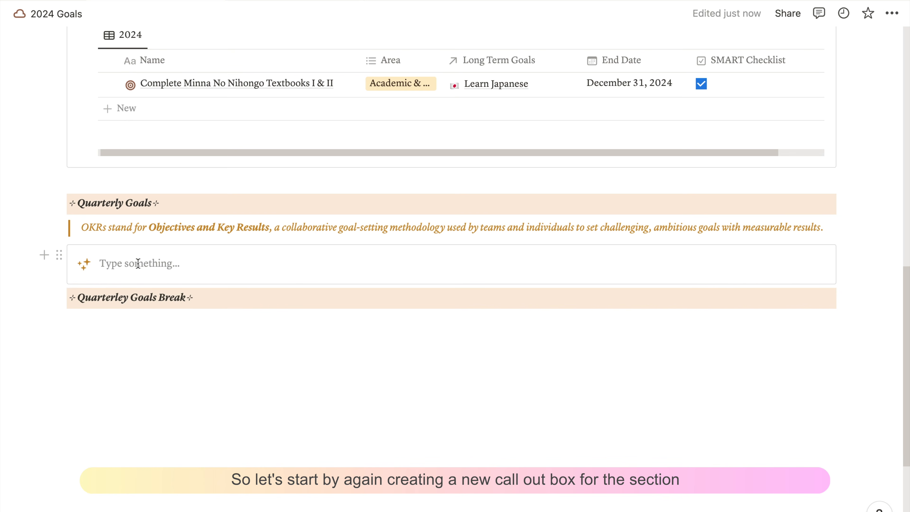
Title the Quarterly Goals callout "Objectives & Key Results".
{"action": "left_click", "coordinate": [138, 263]}
{"action": "type", "text": "Objectives &"}
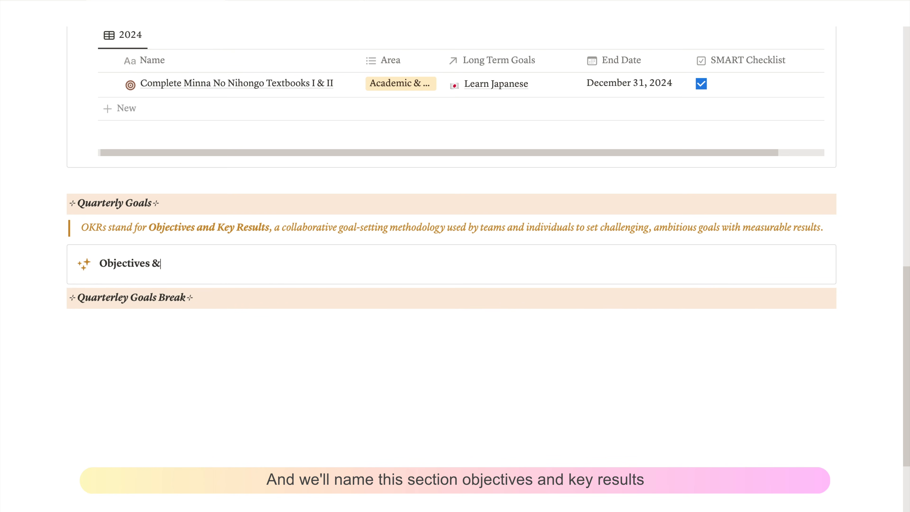
{"action": "type", "text": " Key Results"}
Add a board view, move it into the Objectives & Key Results callout and remove the blank line above it.
{"action": "key", "text": "Return"}
{"action": "type", "text": "/"}
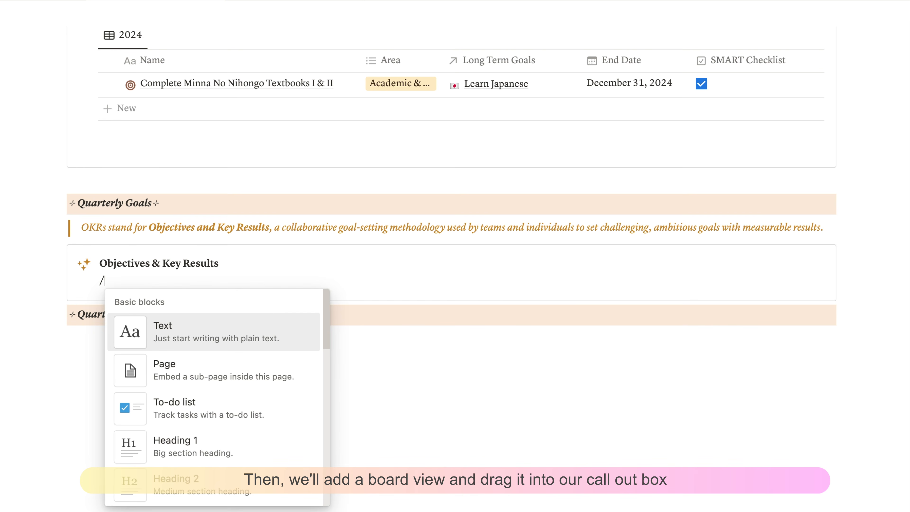
{"action": "type", "text": "board"}
{"action": "key", "text": "Return"}
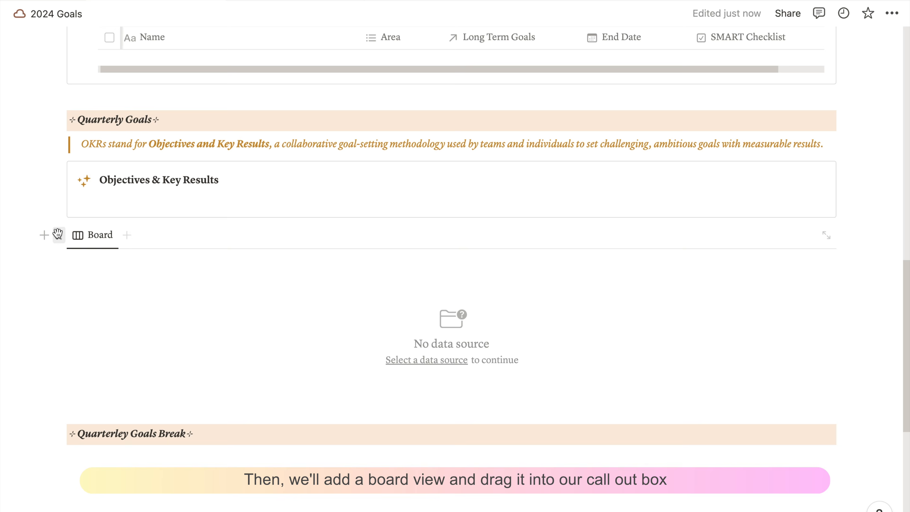
{"action": "left_click_drag", "start_coordinate": [59, 235], "coordinate": [109, 187]}
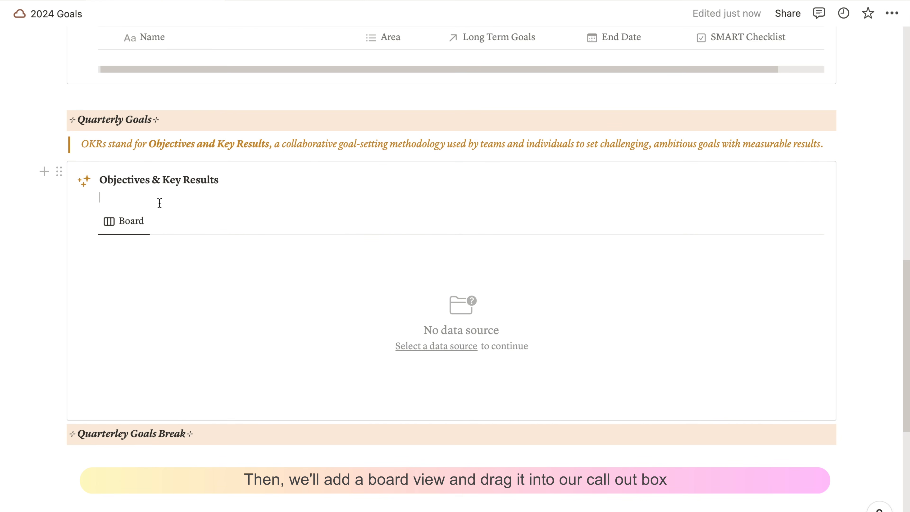
{"action": "key", "text": "BackSpace"}
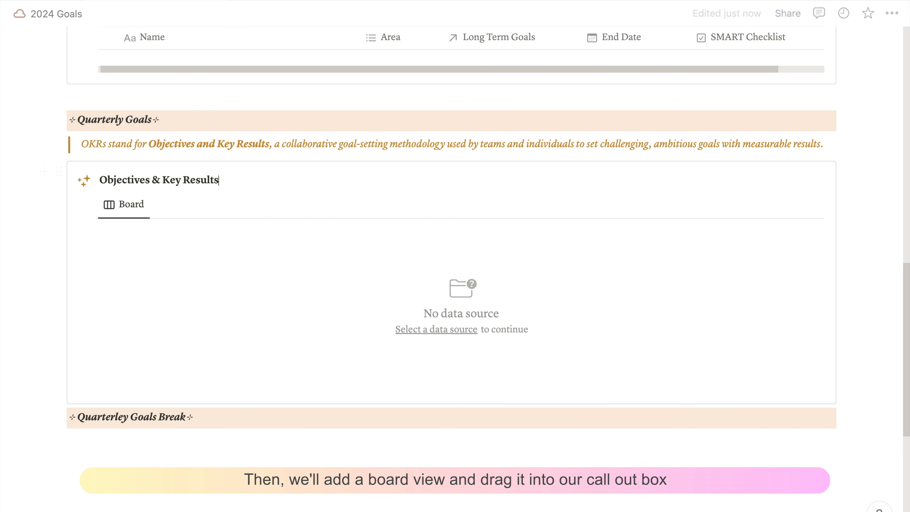
Create a new database named "OKR" as the data source of the board view.
{"action": "left_click", "coordinate": [459, 335]}
{"action": "type", "text": "OKR"}
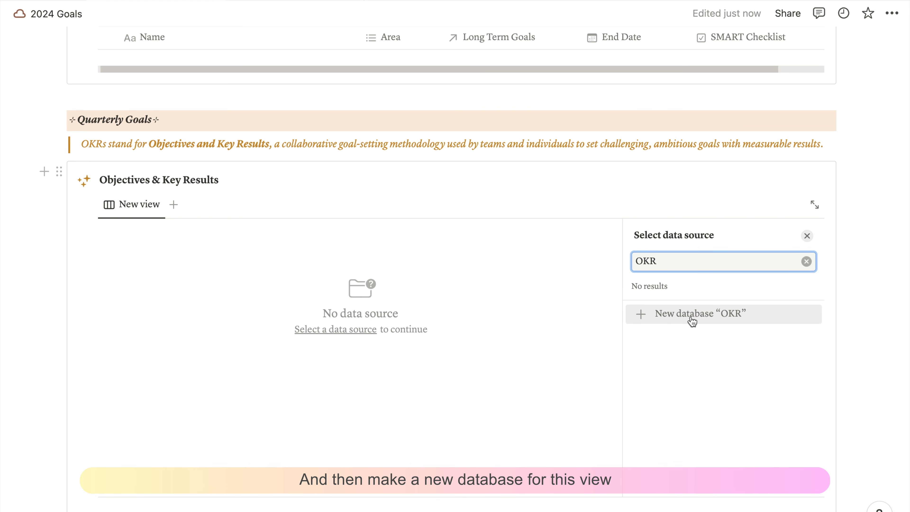
{"action": "left_click", "coordinate": [693, 321]}
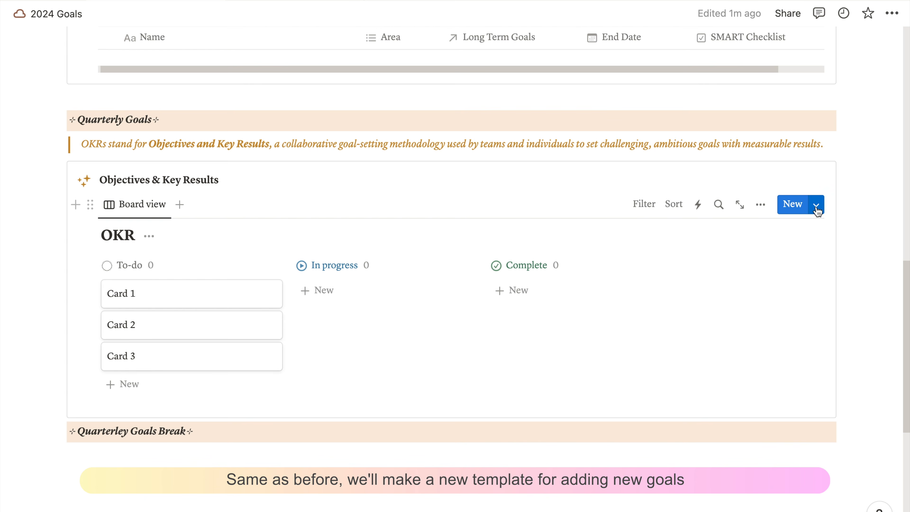
Create a new template for the OKR database named "*New OKR".
{"action": "left_click", "coordinate": [817, 205]}
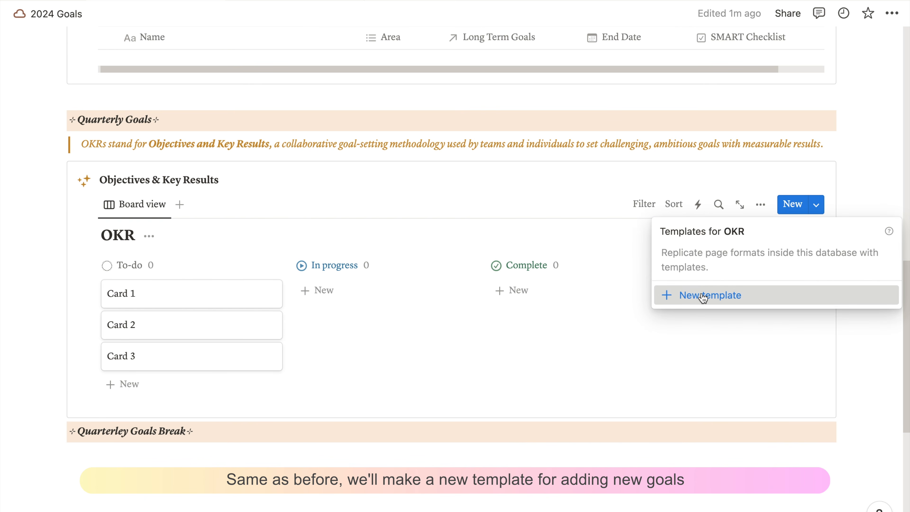
{"action": "left_click", "coordinate": [701, 296]}
{"action": "type", "text": "*New OKR"}
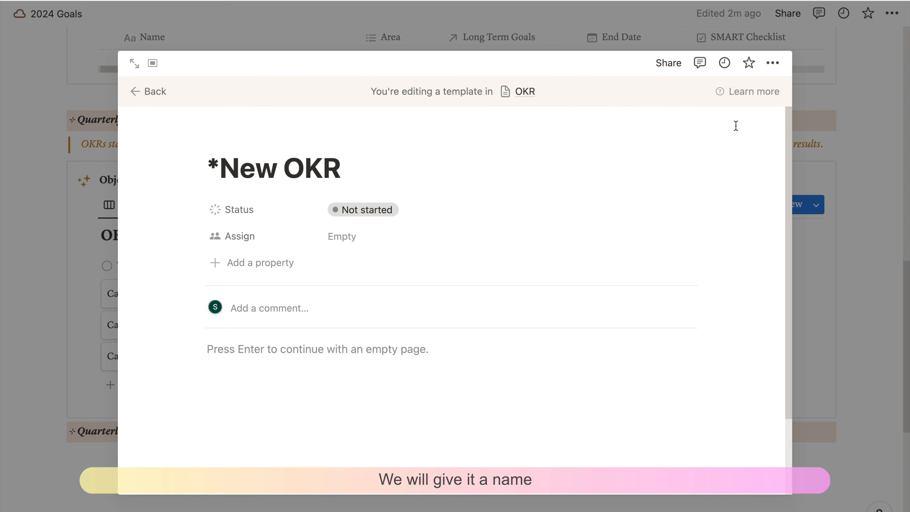
Style the *New OKR template page with the Serif font, small text and full width.
{"action": "left_click", "coordinate": [772, 62]}
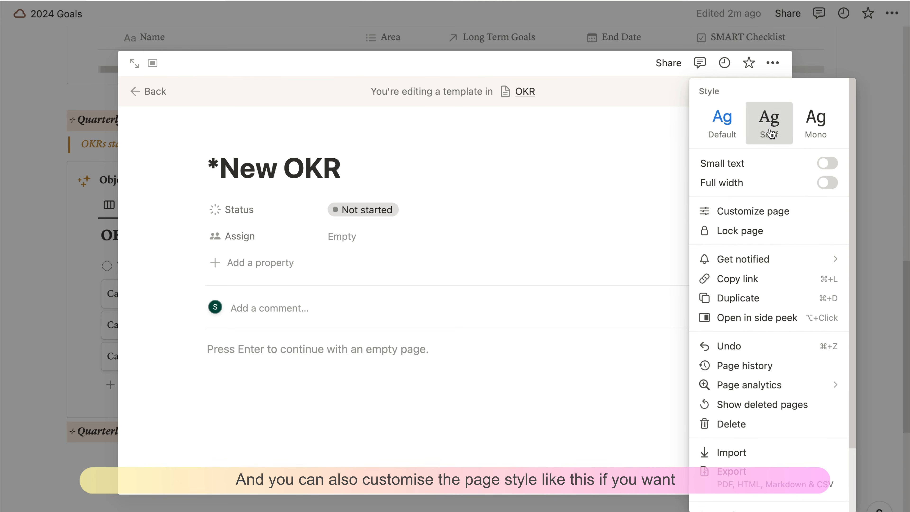
{"action": "left_click", "coordinate": [769, 122]}
{"action": "left_click", "coordinate": [832, 166]}
{"action": "left_click", "coordinate": [828, 182]}
Customize the OKR pages with top-level page discussions and backlinks set to Off and page comments set to Minimal.
{"action": "left_click", "coordinate": [795, 214]}
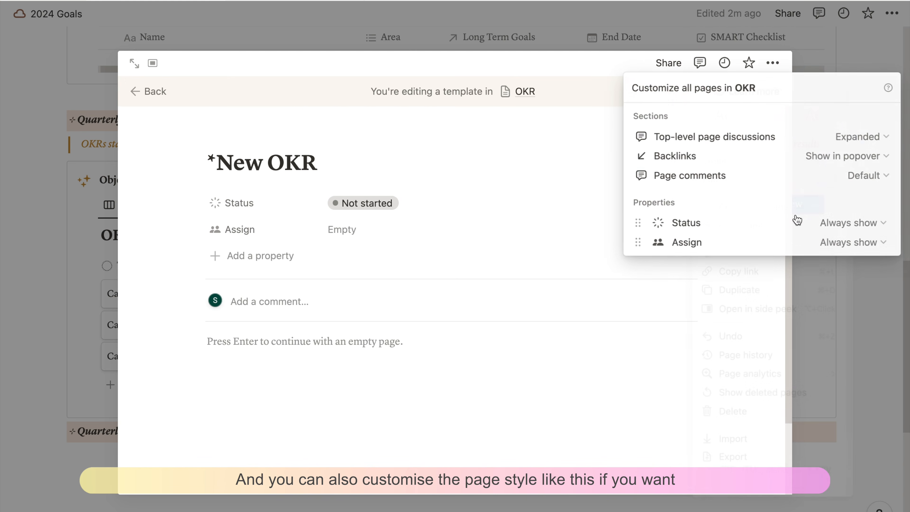
{"action": "left_click", "coordinate": [860, 137]}
{"action": "left_click", "coordinate": [782, 179]}
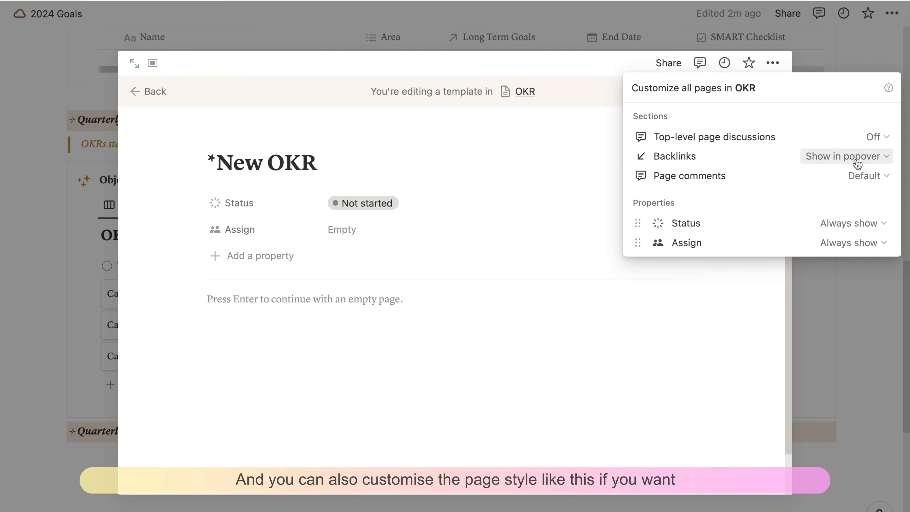
{"action": "left_click", "coordinate": [854, 156]}
{"action": "left_click", "coordinate": [819, 196]}
{"action": "left_click", "coordinate": [860, 176]}
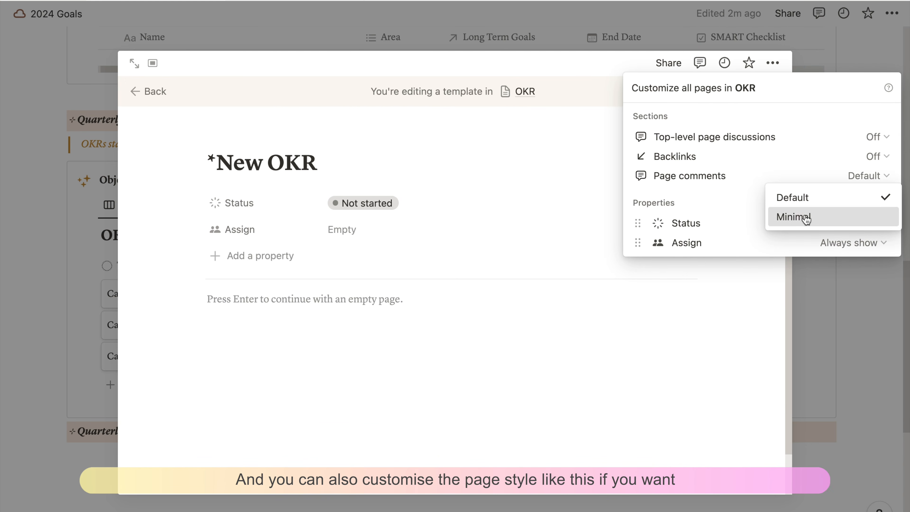
{"action": "left_click", "coordinate": [793, 216]}
{"action": "left_click", "coordinate": [374, 316]}
Add a multi-select property named "Year" with the option 2024 to the *New OKR template.
{"action": "left_click", "coordinate": [233, 229]}
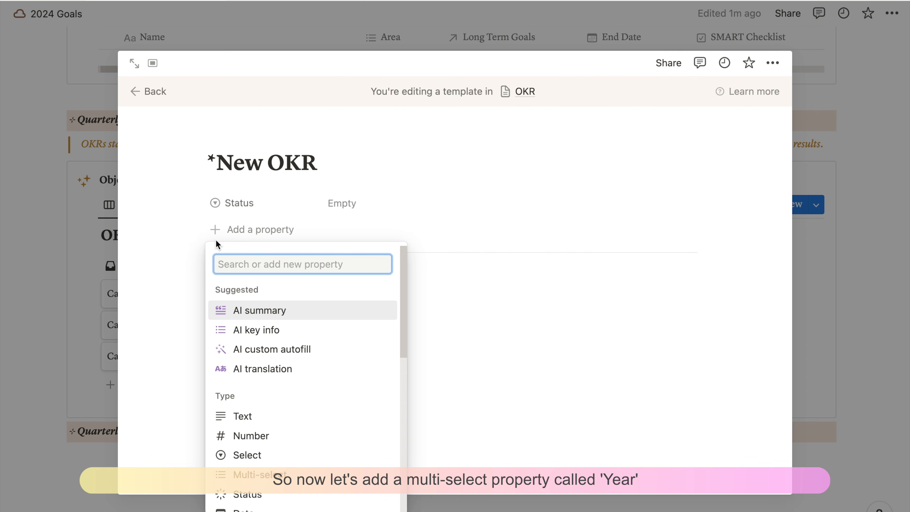
{"action": "left_click", "coordinate": [259, 475]}
{"action": "type", "text": "Year"}
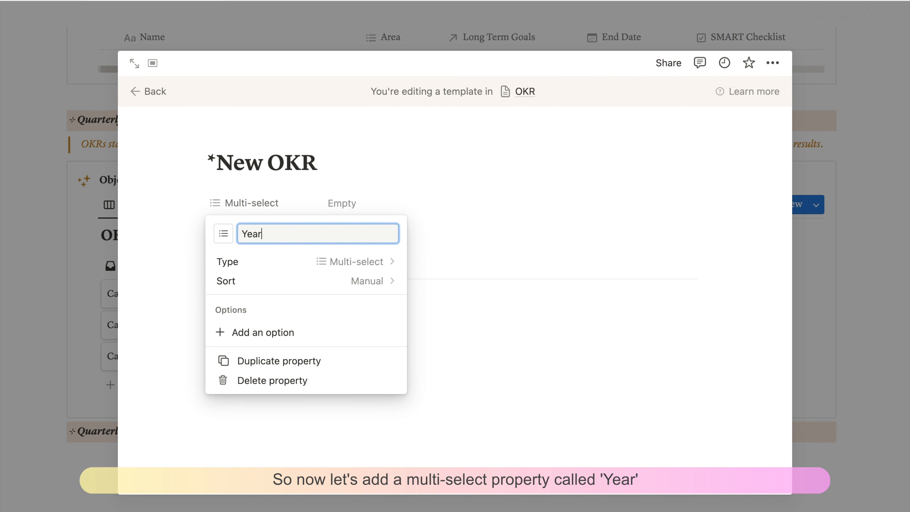
{"action": "left_click", "coordinate": [284, 332]}
{"action": "type", "text": "2024"}
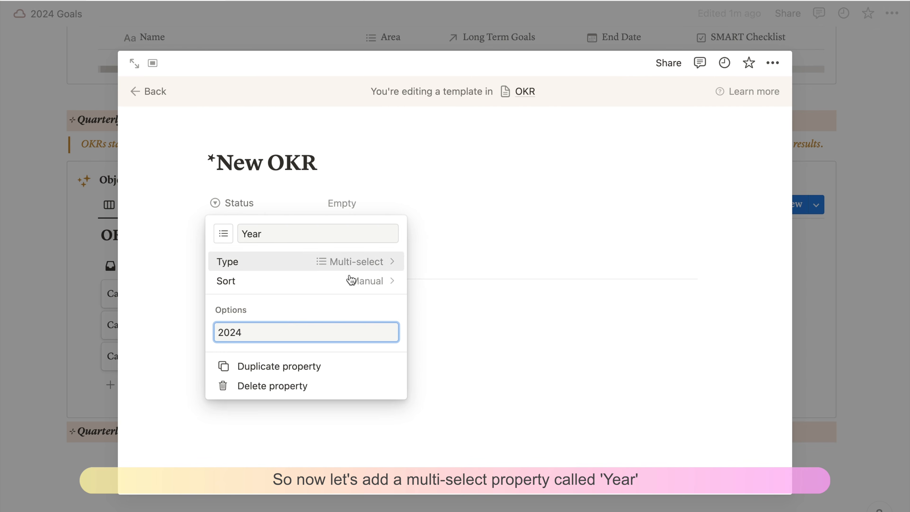
{"action": "key", "text": "Escape"}
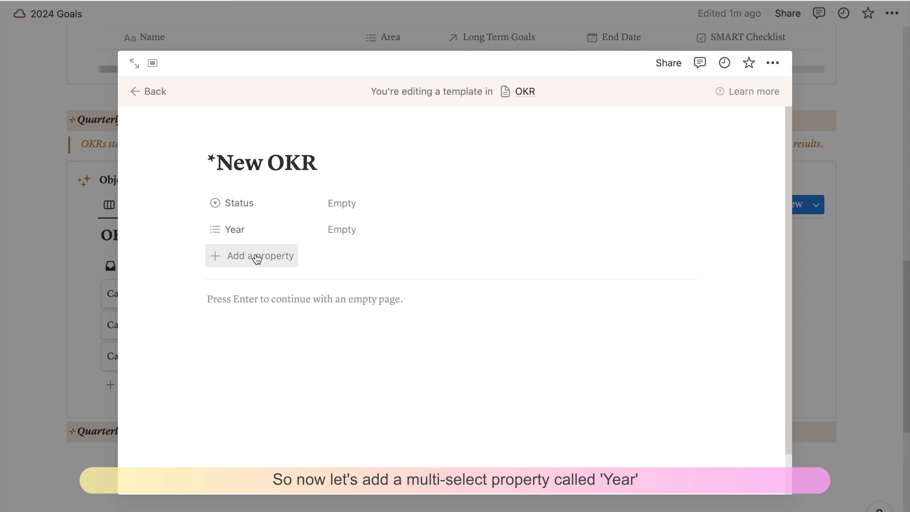
Delete the Status property from the *New OKR template.
{"action": "left_click", "coordinate": [197, 203]}
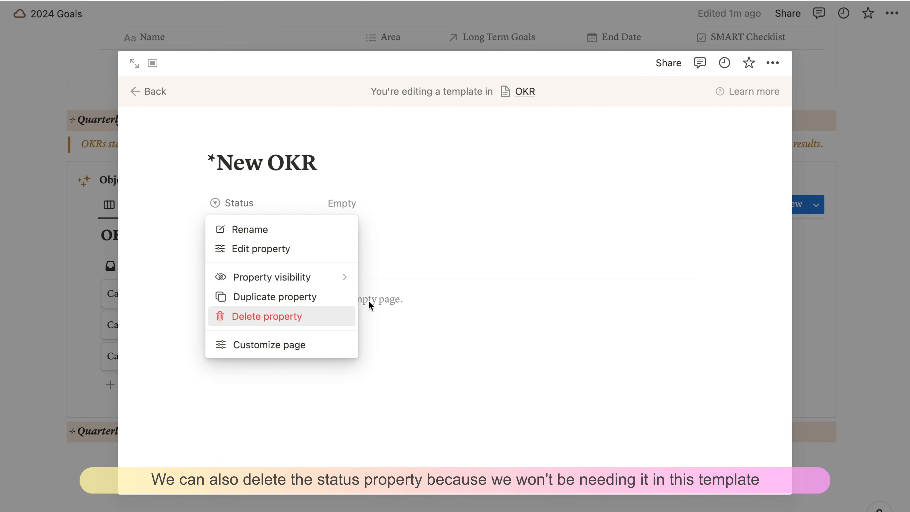
{"action": "left_click", "coordinate": [344, 314]}
{"action": "left_click", "coordinate": [454, 281]}
Add a multi-select property named "Quarter" with the options Q1, Q2, Q3 and Q4 to the template.
{"action": "left_click", "coordinate": [265, 230]}
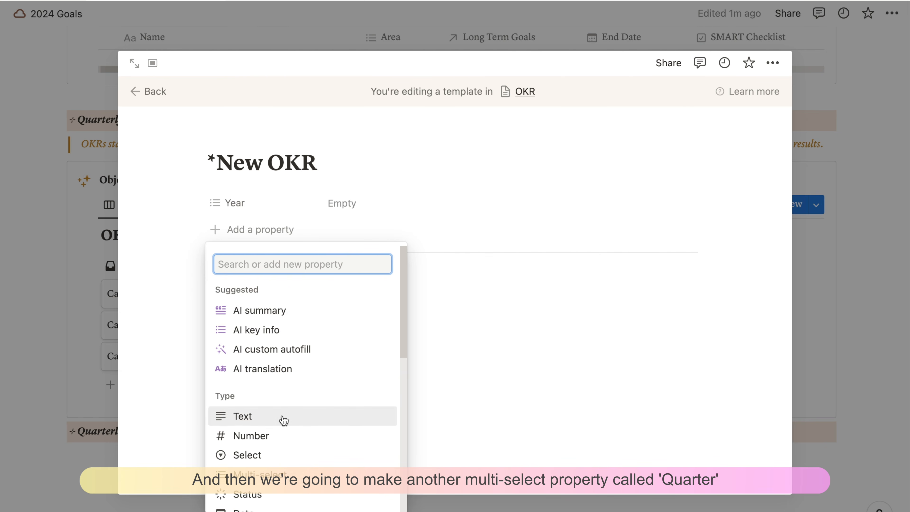
{"action": "left_click", "coordinate": [259, 474]}
{"action": "type", "text": "Quarter"}
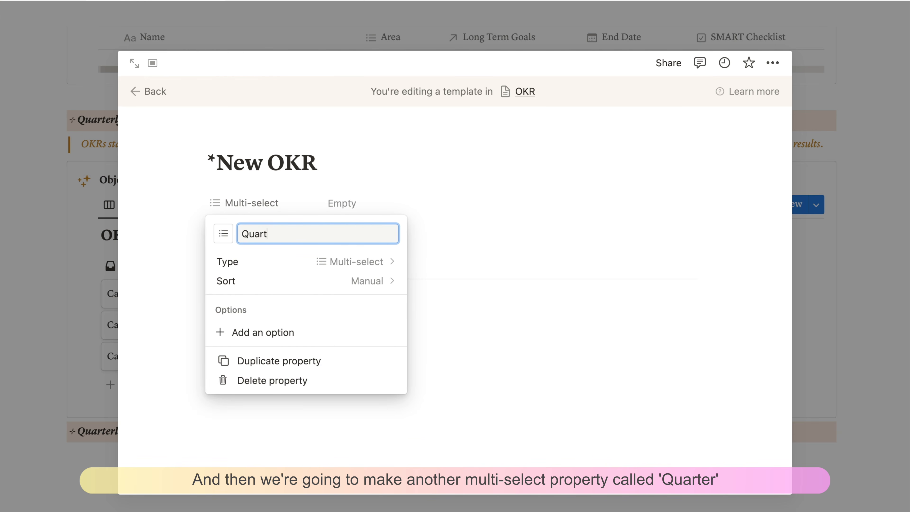
{"action": "left_click", "coordinate": [282, 332]}
{"action": "type", "text": "Q1"}
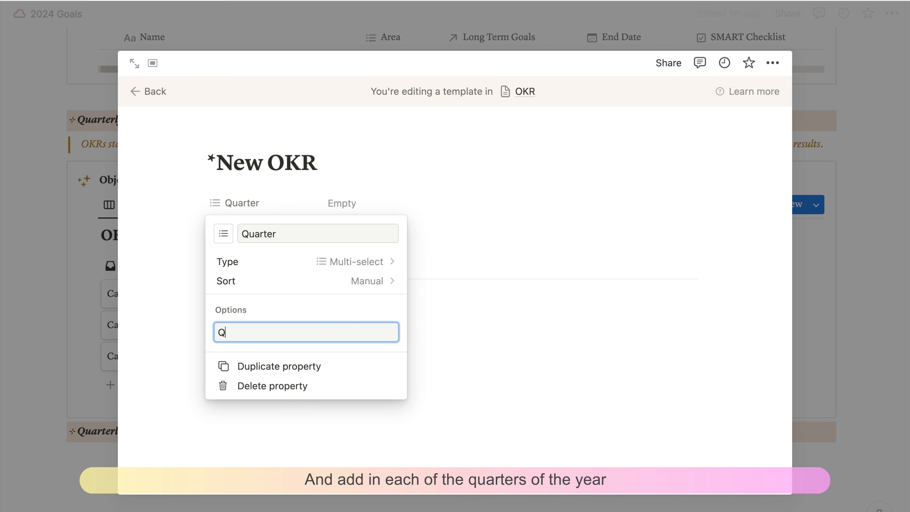
{"action": "key", "text": "Return"}
{"action": "type", "text": "Q2"}
{"action": "key", "text": "Return"}
{"action": "type", "text": "Q3"}
{"action": "key", "text": "Return"}
{"action": "type", "text": "Q4"}
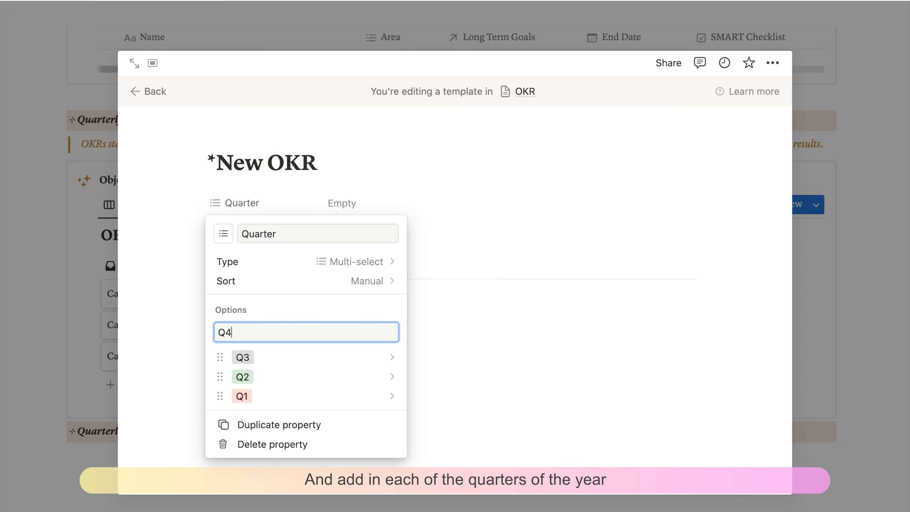
{"action": "key", "text": "Return"}
Sort the Quarter property's options alphabetically.
{"action": "left_click", "coordinate": [392, 279]}
{"action": "left_click", "coordinate": [338, 323]}
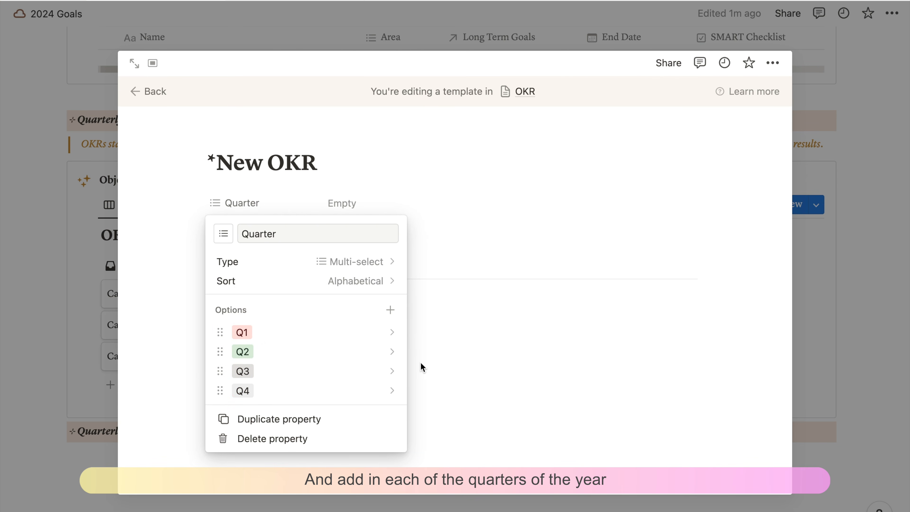
{"action": "left_click", "coordinate": [466, 344]}
Start adding another property below Year in the *New OKR template.
{"action": "left_click", "coordinate": [233, 255]}
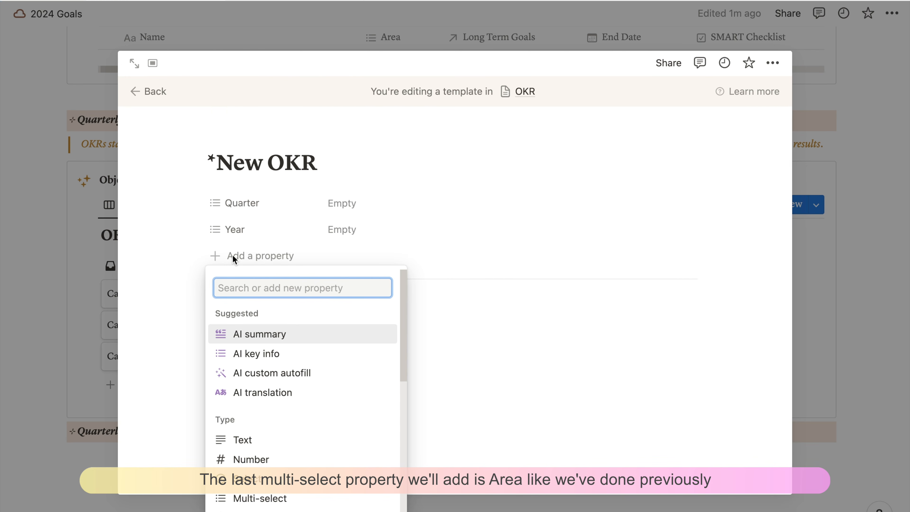
Add a multi-select property named Area to the *New OKR template.
{"action": "left_click", "coordinate": [276, 503]}
{"action": "type", "text": "Area"}
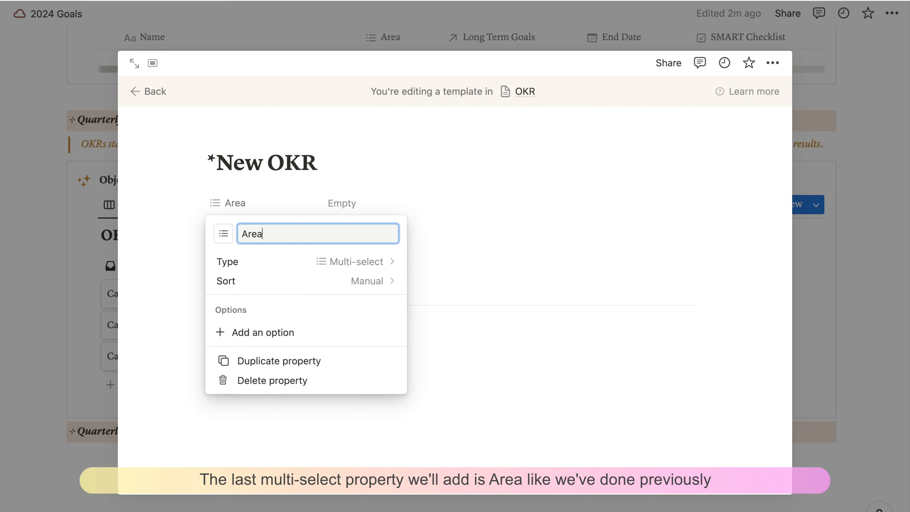
{"action": "key", "text": "Return"}
Give the Area property the options Academic & career, Family, Health, Lifestyle & experiences, Relationships and Wealth.
{"action": "left_click", "coordinate": [256, 383]}
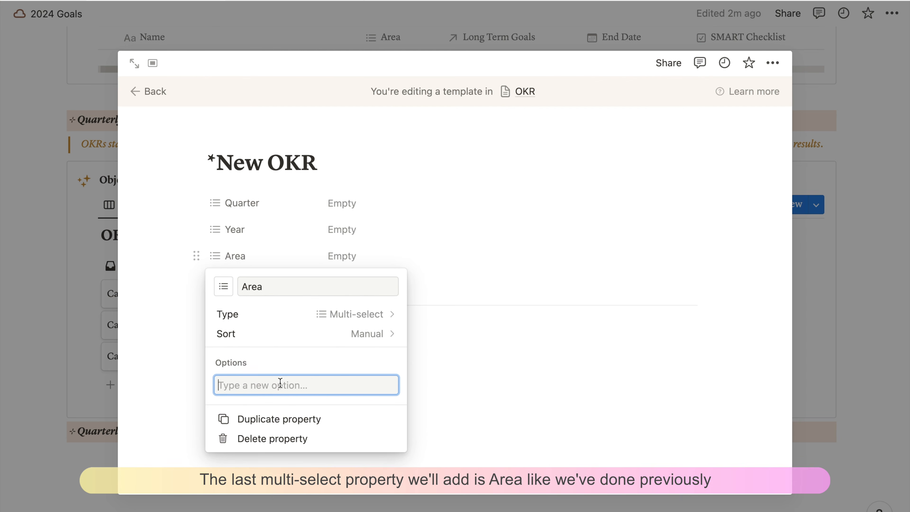
{"action": "type", "text": "Academic & career"}
{"action": "key", "text": "Return"}
{"action": "type", "text": "Family"}
{"action": "key", "text": "Return"}
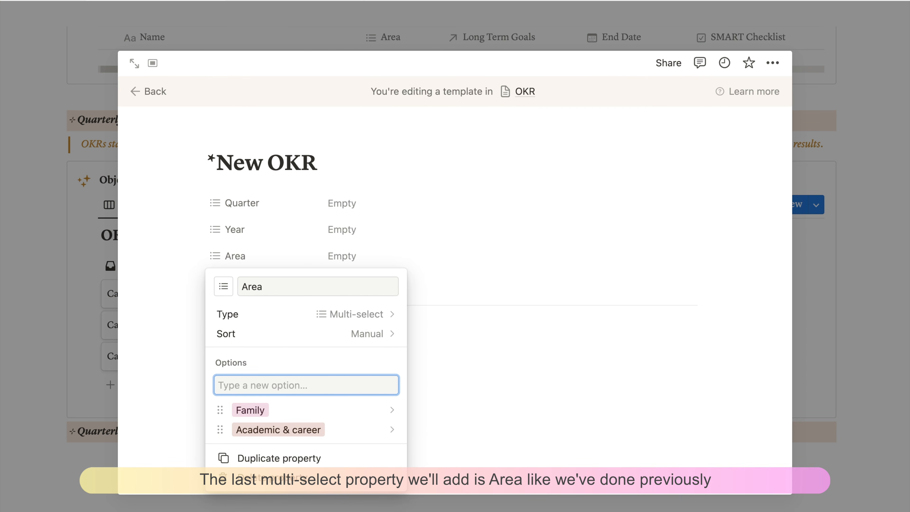
{"action": "type", "text": "Health"}
{"action": "key", "text": "Return"}
{"action": "type", "text": "Li"}
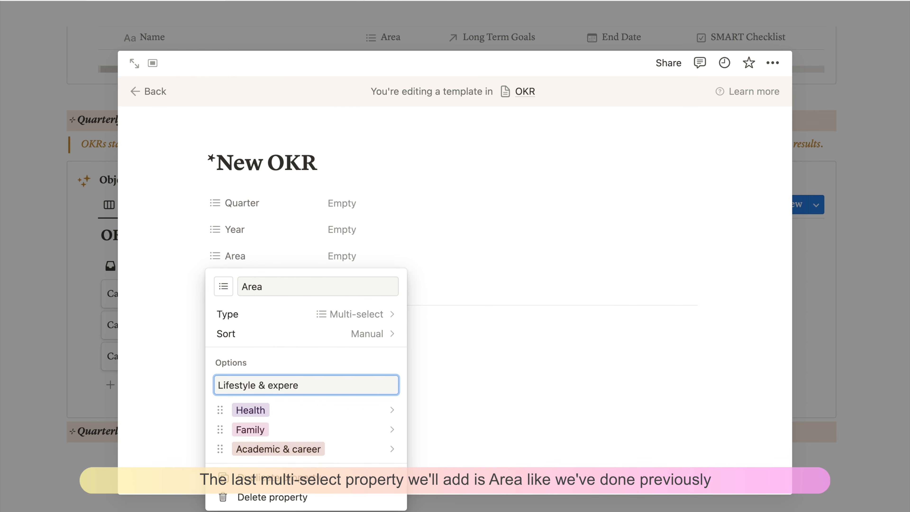
{"action": "type", "text": "festyle & experience"}
{"action": "key", "text": "Return"}
{"action": "type", "text": "Relationships"}
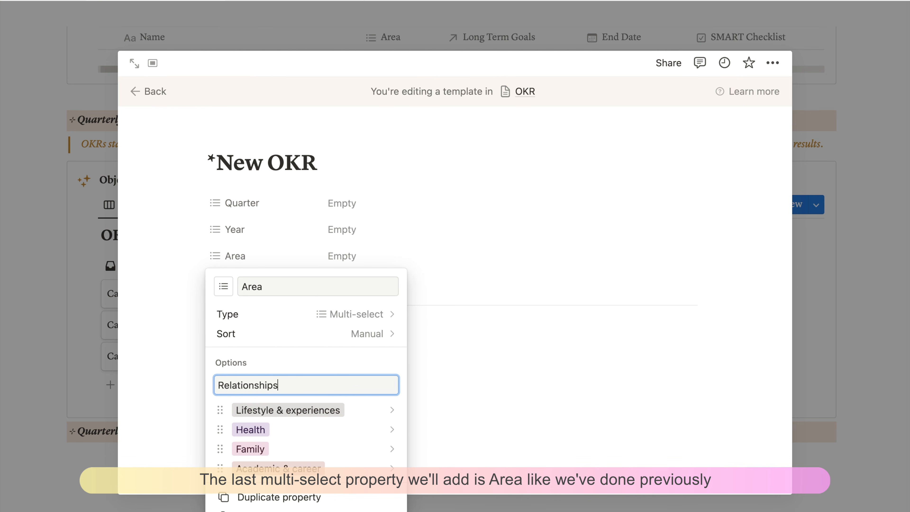
{"action": "key", "text": "Return"}
{"action": "type", "text": "Wealth"}
{"action": "key", "text": "Return"}
Sort the Area property's options alphabetically and close the property settings.
{"action": "left_click", "coordinate": [360, 331]}
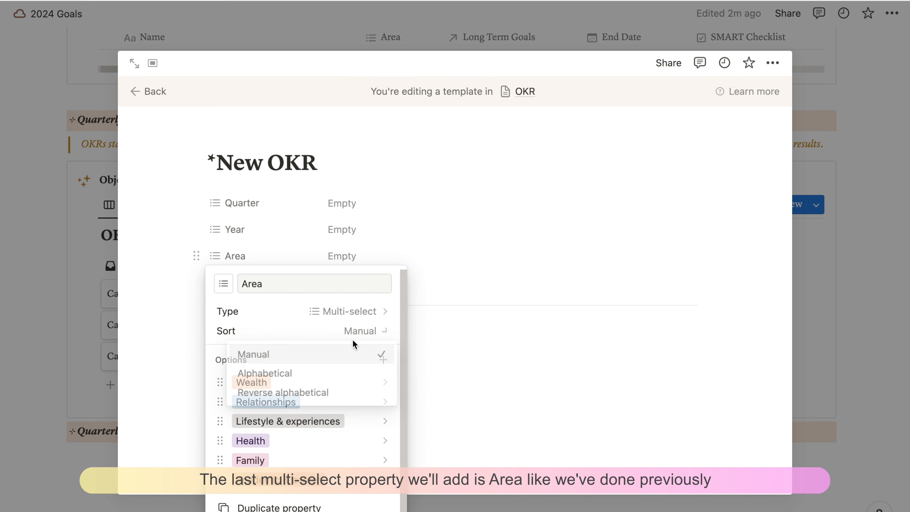
{"action": "left_click", "coordinate": [255, 374]}
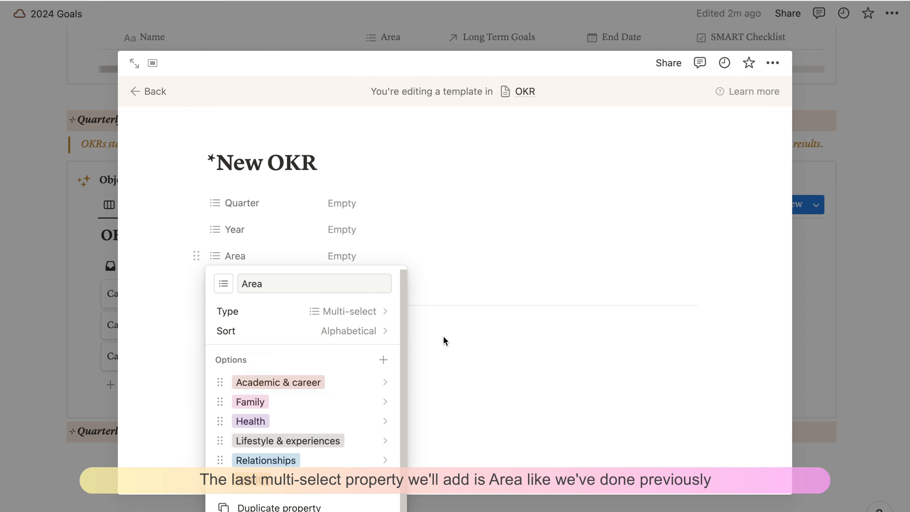
{"action": "left_click", "coordinate": [508, 342]}
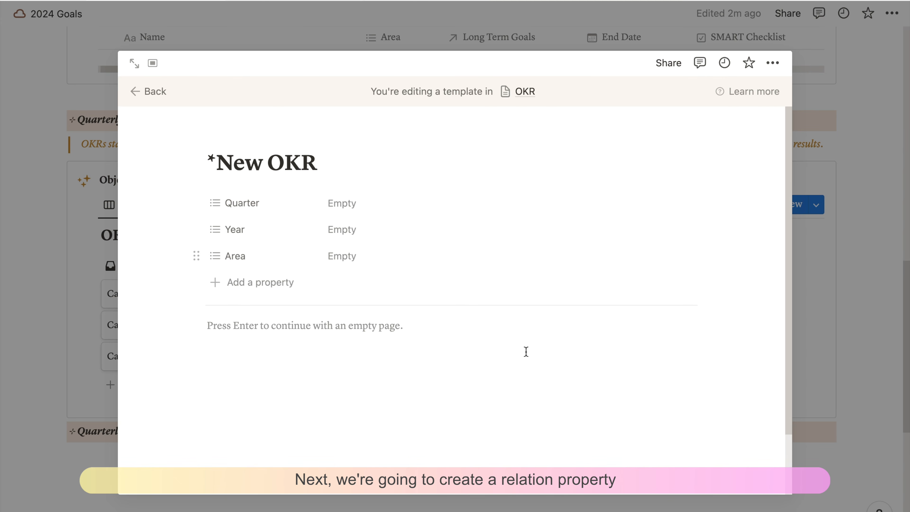
Add a relation property to the template that links to the Yearly SMART Goals database.
{"action": "left_click", "coordinate": [243, 287]}
{"action": "type", "text": "rel"}
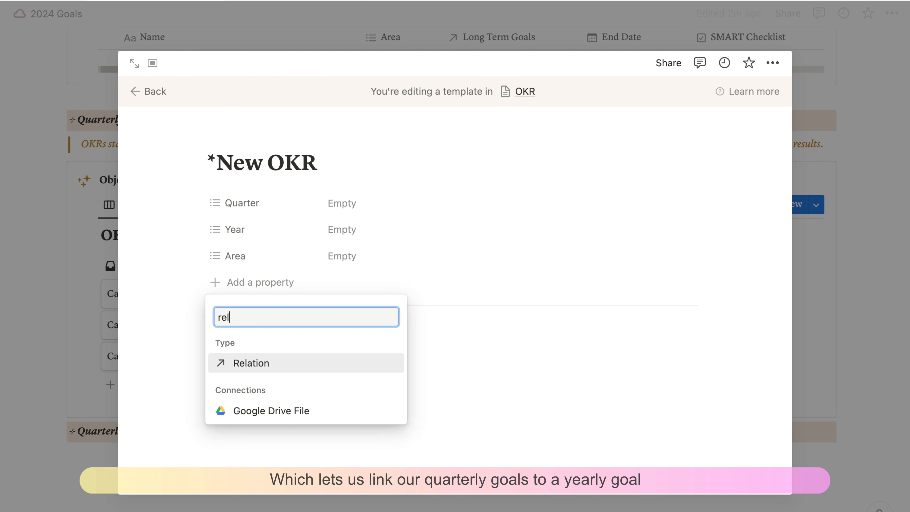
{"action": "left_click", "coordinate": [264, 372]}
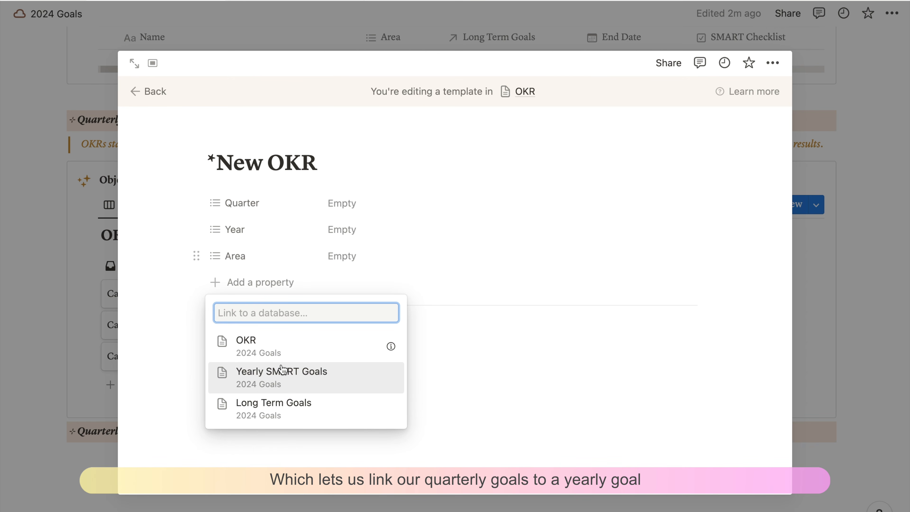
{"action": "left_click", "coordinate": [320, 377]}
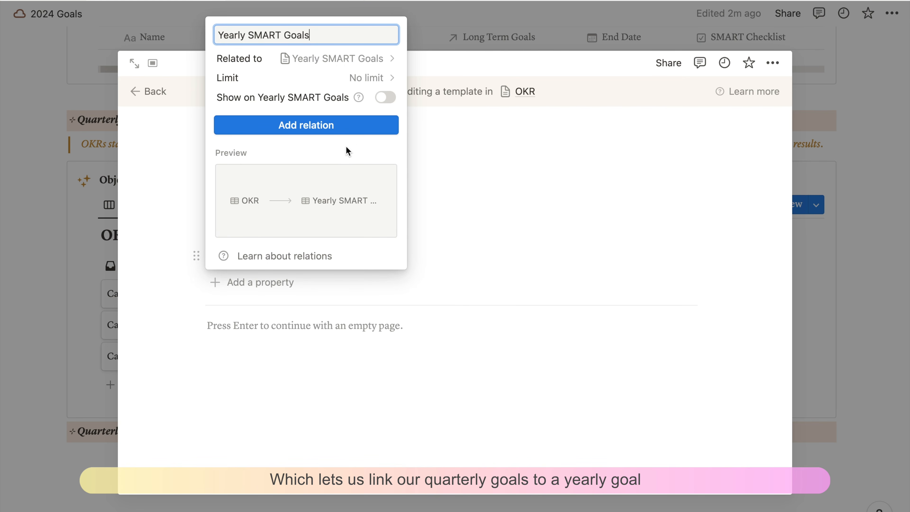
{"action": "left_click", "coordinate": [357, 130]}
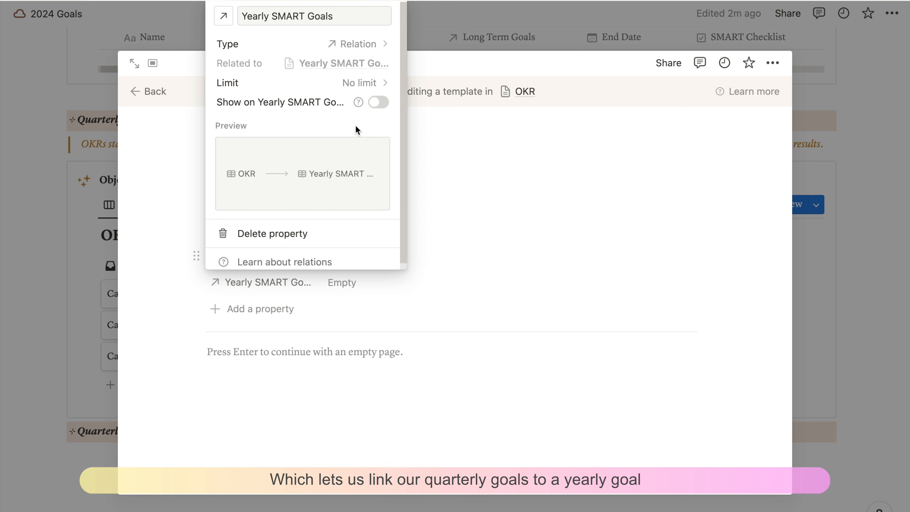
{"action": "left_click", "coordinate": [335, 407]}
Insert a callout in the template body and give it the same sparkles icon as the Objectives & Key Results callout.
{"action": "left_click", "coordinate": [228, 353]}
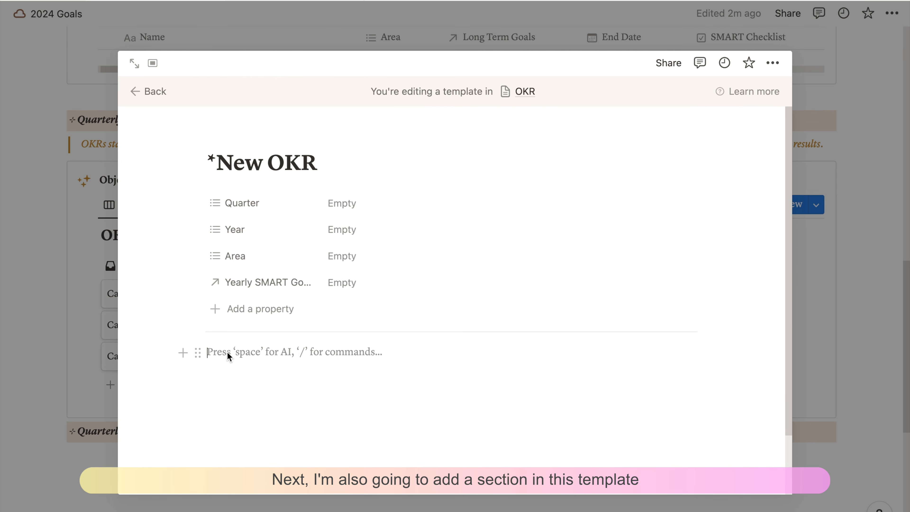
{"action": "type", "text": "/cal"}
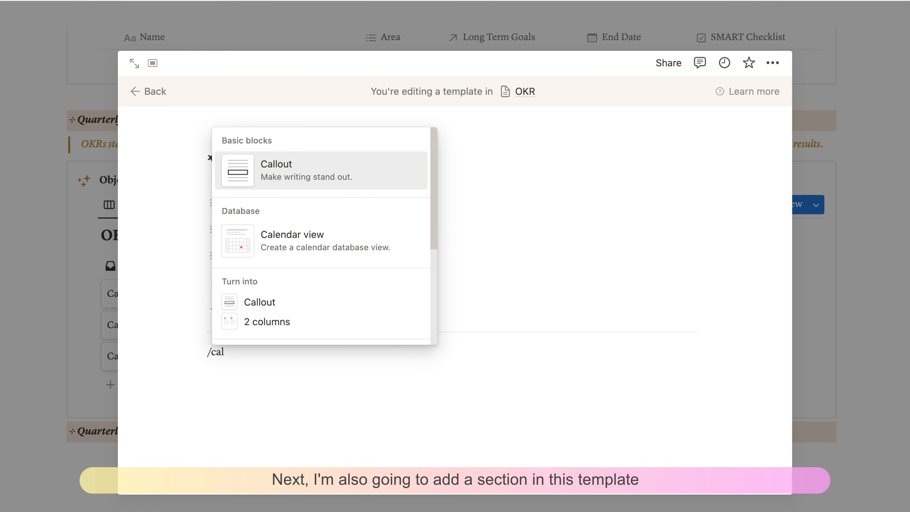
{"action": "key", "text": "Return"}
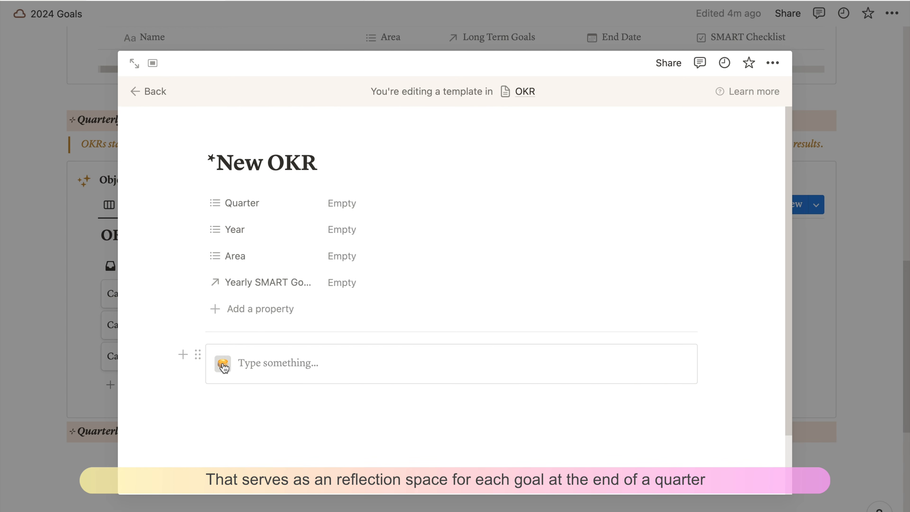
{"action": "left_click", "coordinate": [223, 364]}
{"action": "left_click", "coordinate": [144, 119]}
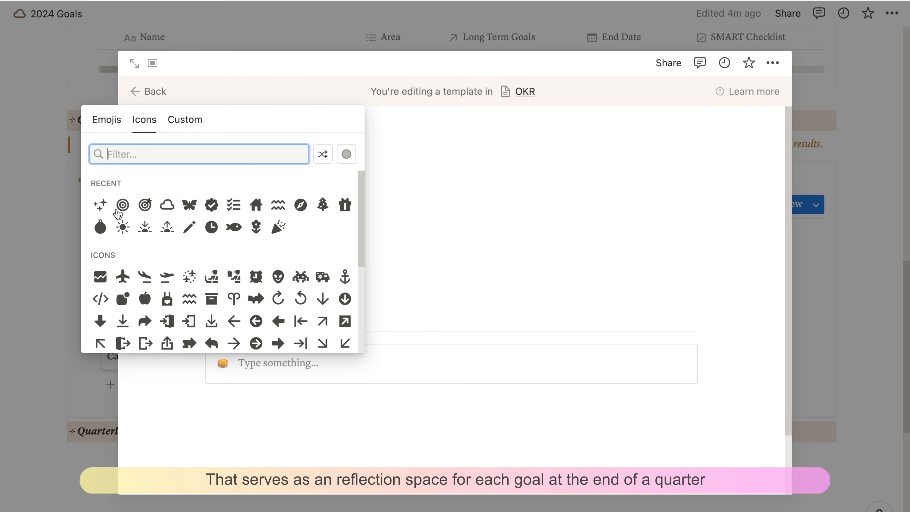
{"action": "mouse_move", "coordinate": [100, 205]}
{"action": "left_click", "coordinate": [124, 230]}
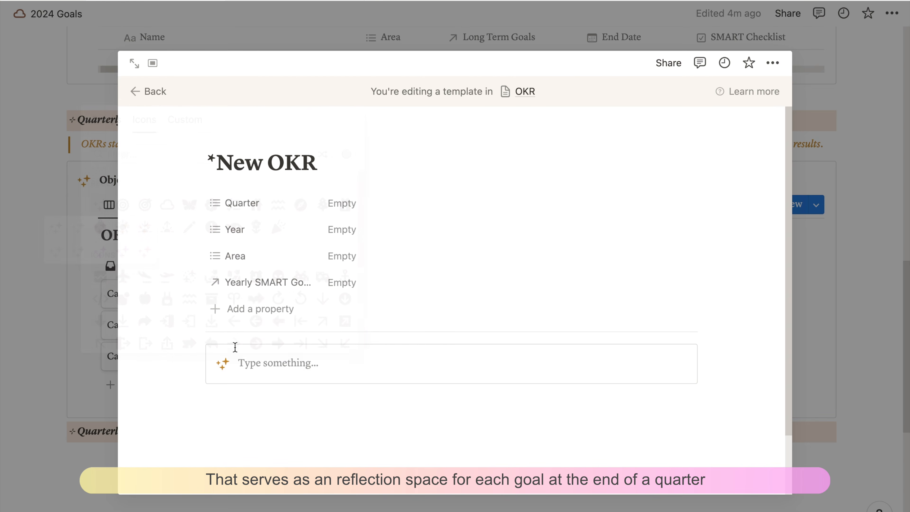
Write "Where did I do well for this goal in this quarter?" in italics in the callout.
{"action": "left_click", "coordinate": [280, 359]}
{"action": "type", "text": "W"}
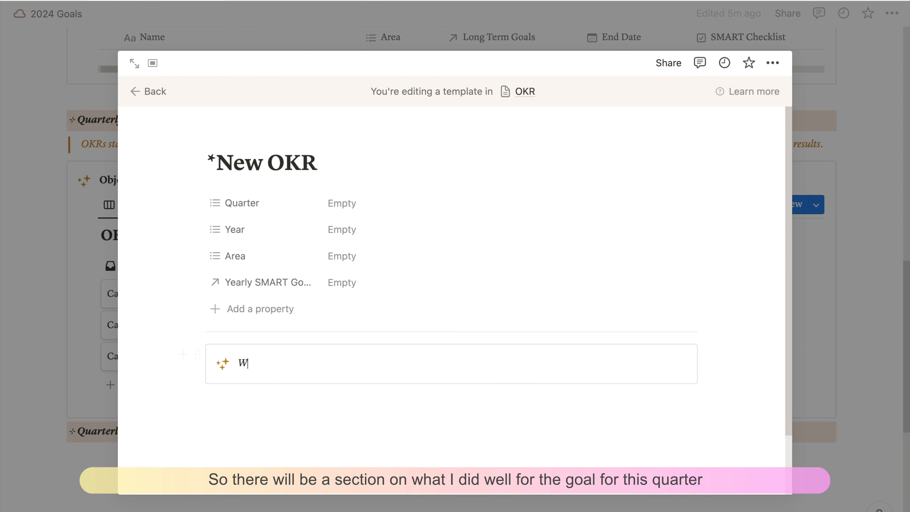
{"action": "type", "text": "here did I do well for this goal in this quarter?"}
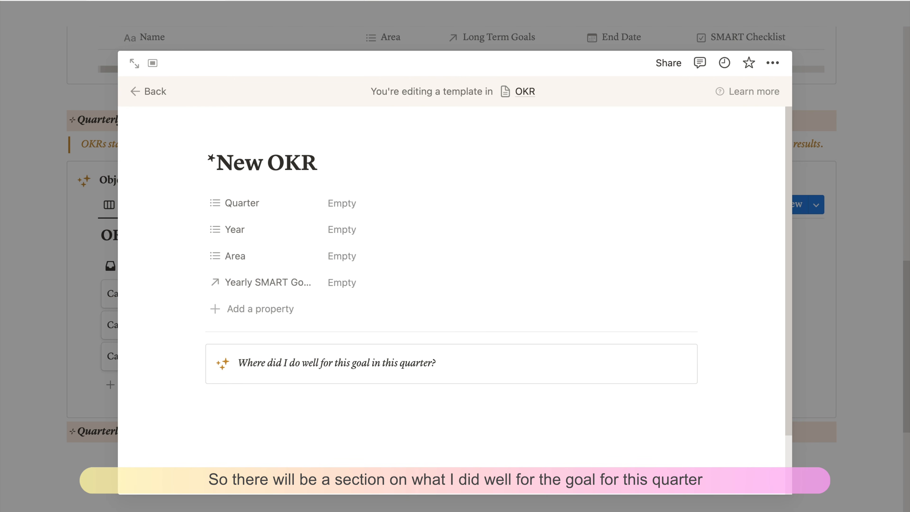
Add a bulleted list with three empty items inside the callout, below the question.
{"action": "key", "text": "Return"}
{"action": "type", "text": "/bu"}
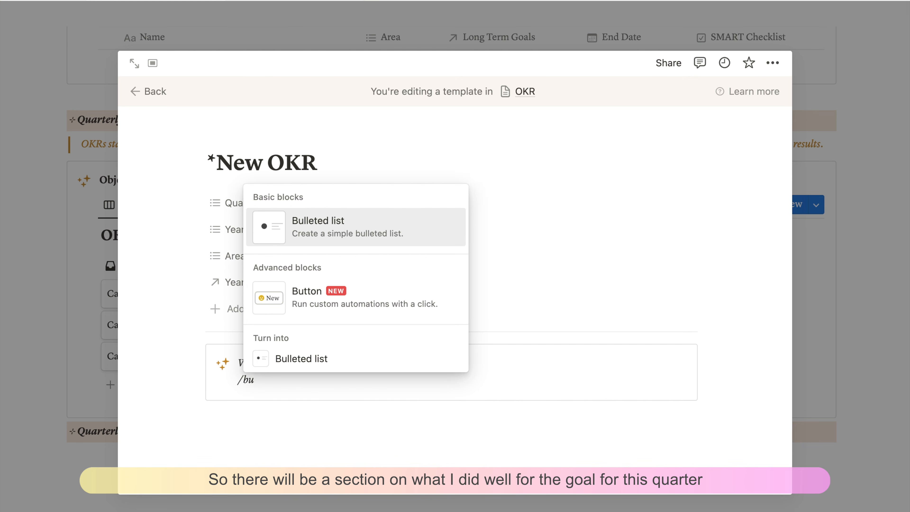
{"action": "key", "text": "Return"}
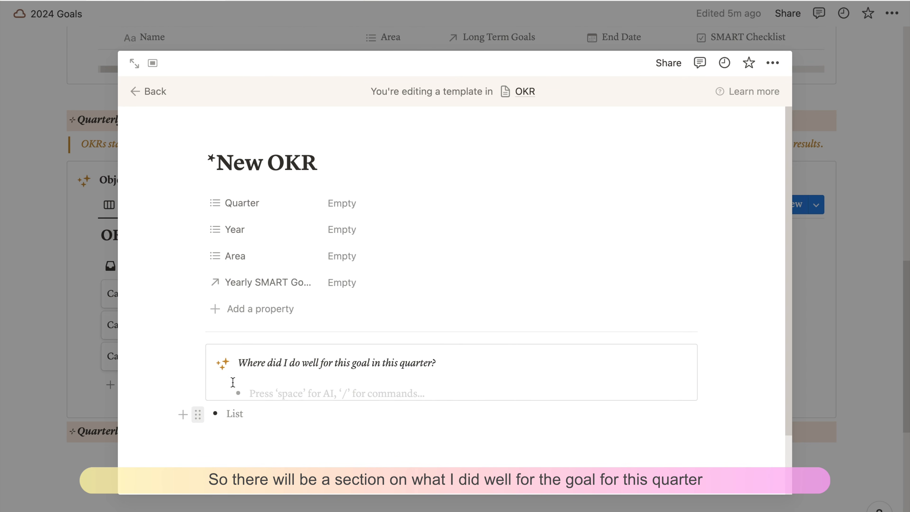
{"action": "left_click_drag", "start_coordinate": [198, 415], "coordinate": [237, 386]}
{"action": "left_click", "coordinate": [267, 378]}
{"action": "key", "text": "BackSpace"}
{"action": "key", "text": "BackSpace"}
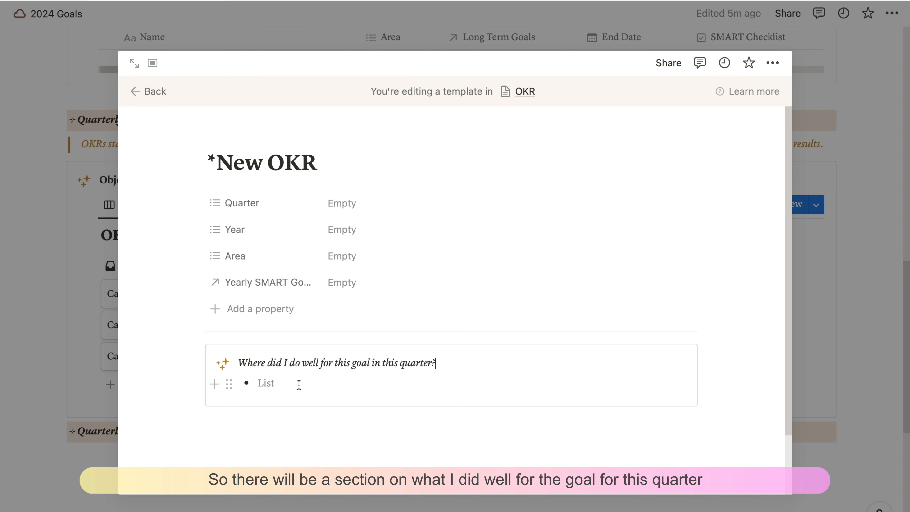
{"action": "left_click", "coordinate": [304, 383]}
Duplicate the callout and change the copy's question to "Where did I fall short for this goal in this quarter?".
{"action": "left_click", "coordinate": [197, 354]}
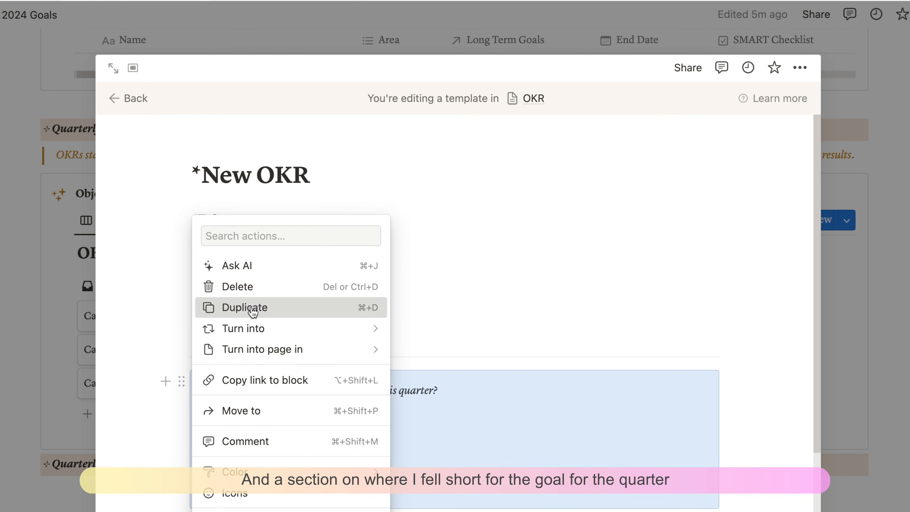
{"action": "left_click", "coordinate": [245, 307]}
{"action": "left_click_drag", "start_coordinate": [281, 365], "coordinate": [316, 366]}
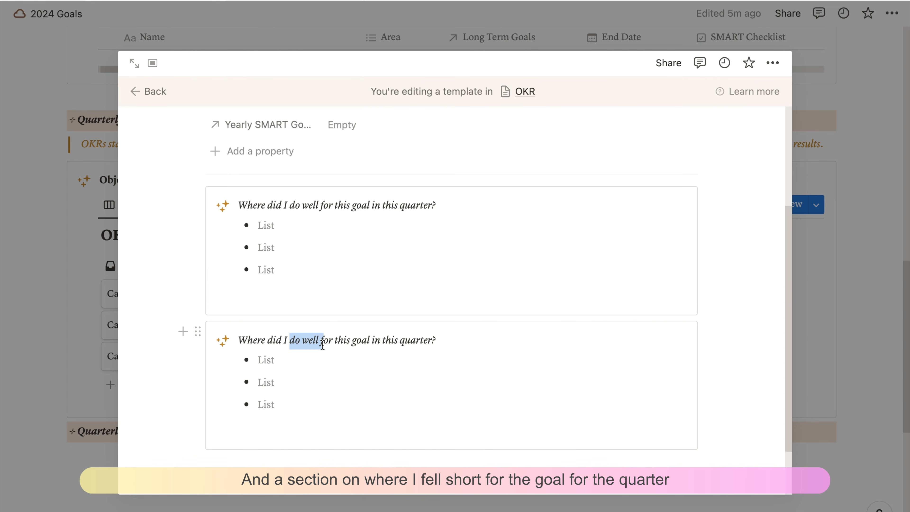
{"action": "key", "text": "BackSpace"}
{"action": "type", "text": "fall short"}
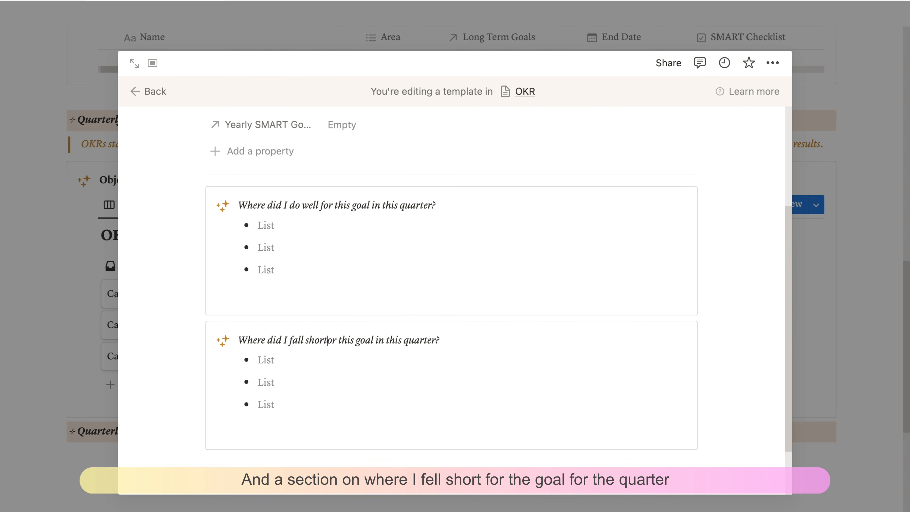
{"action": "type", "text": " f"}
Remove the leftover empty lines under the bulleted lists and between the two callouts.
{"action": "left_click", "coordinate": [266, 426]}
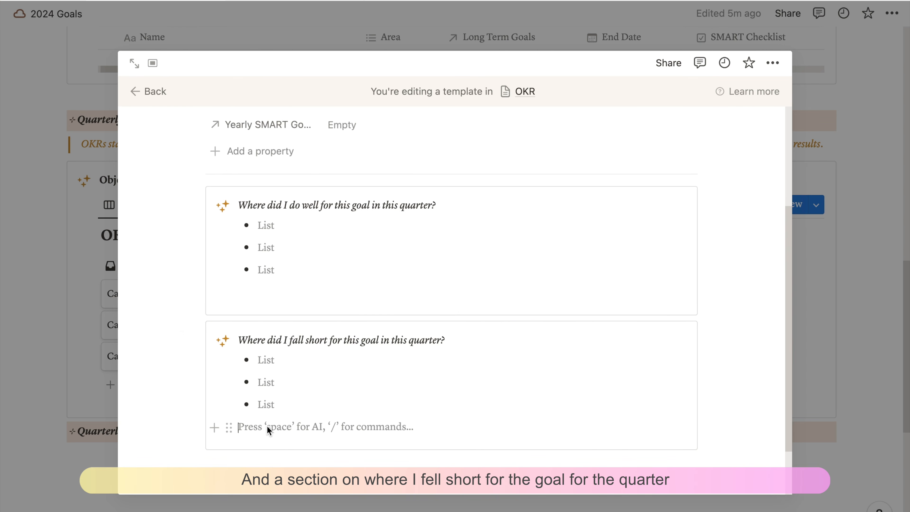
{"action": "key", "text": "shift+Tab"}
{"action": "key", "text": "super+shift+Up"}
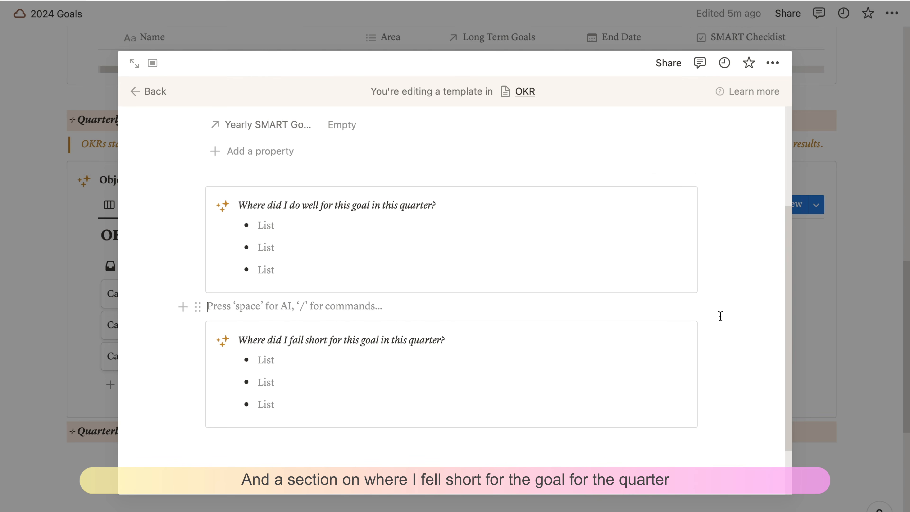
{"action": "key", "text": "BackSpace"}
Add a bold "⊹ Quarterly Goal Review ⊹" heading with an orange background and place it above both callouts.
{"action": "left_click", "coordinate": [217, 419]}
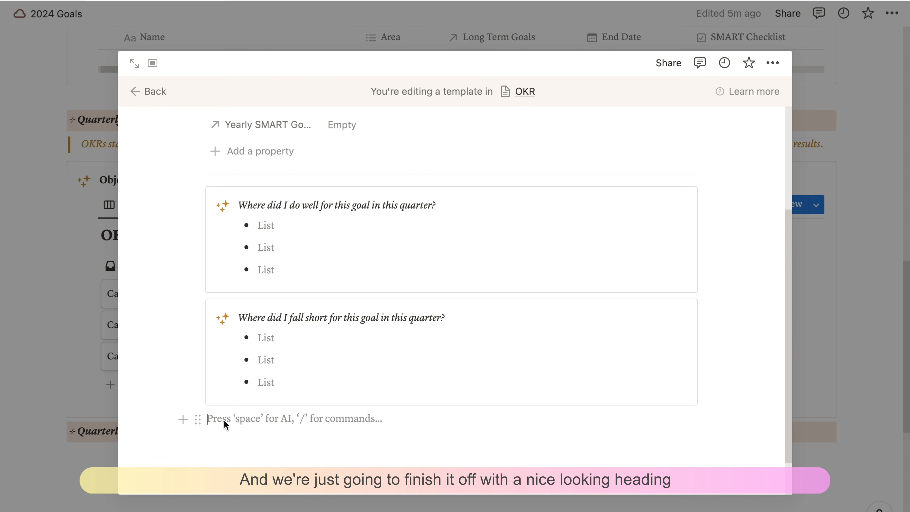
{"action": "type", "text": "#"}
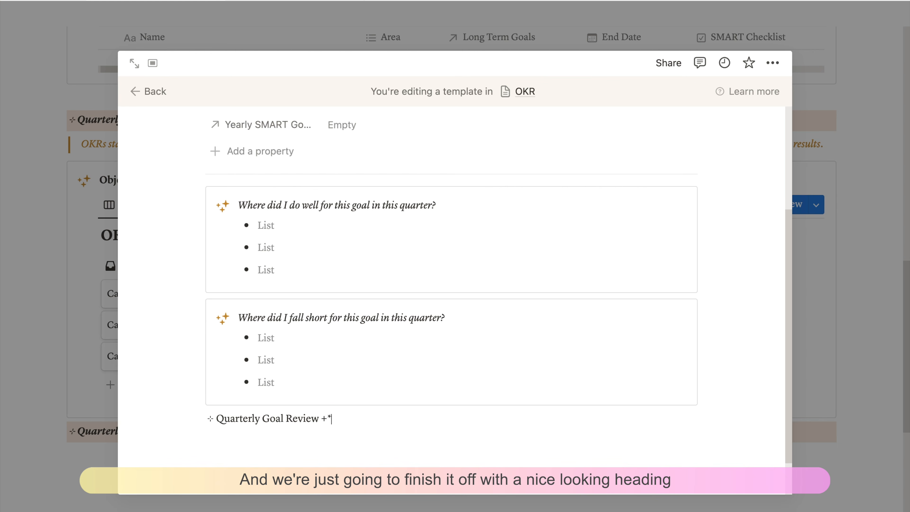
{"action": "triple_click", "coordinate": [228, 423]}
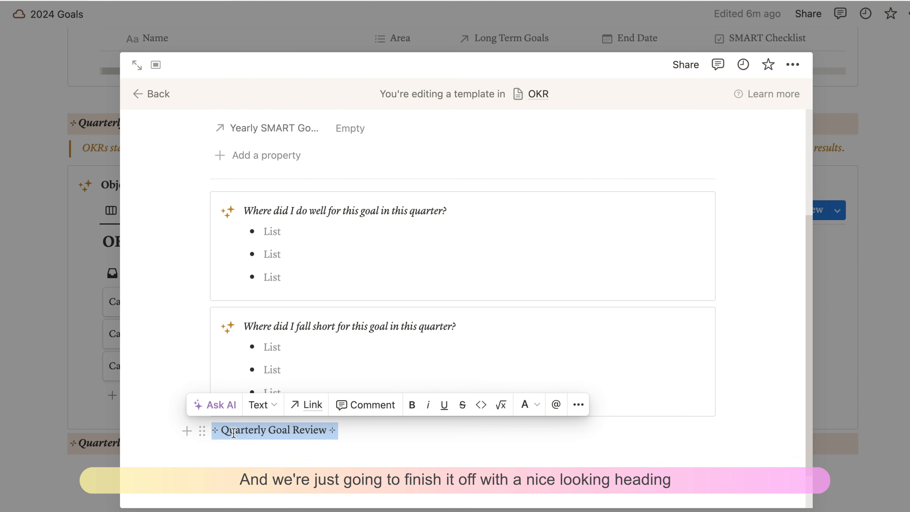
{"action": "left_click", "coordinate": [201, 430]}
{"action": "mouse_move", "coordinate": [120, 504]}
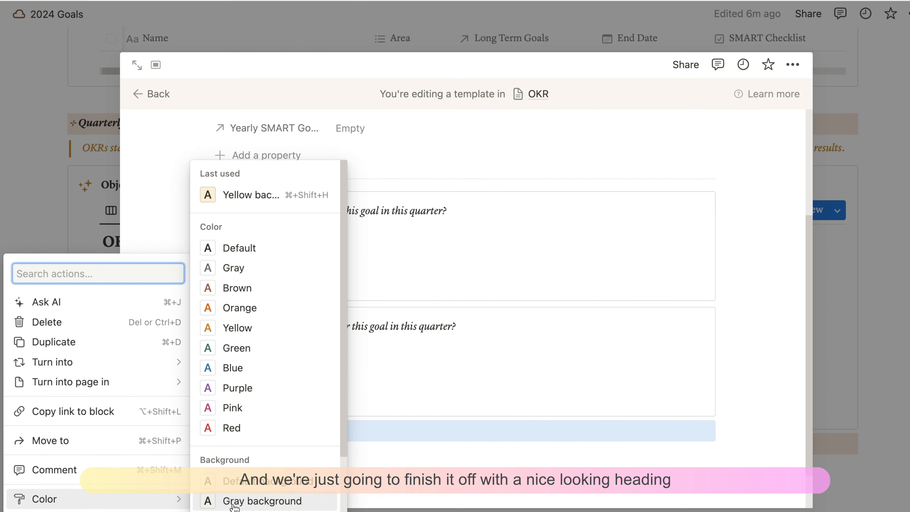
{"action": "left_click", "coordinate": [251, 501]}
{"action": "left_click_drag", "start_coordinate": [200, 429], "coordinate": [201, 204]}
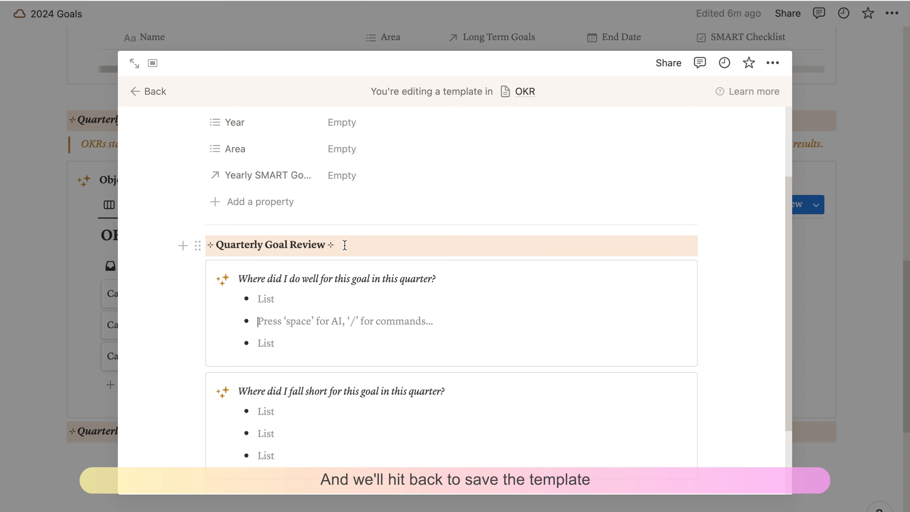
Review the finished *New OKR template, save it and return to the 2024 Goals page.
{"action": "scroll", "coordinate": [380, 264], "scroll_direction": "up", "scroll_amount": 3}
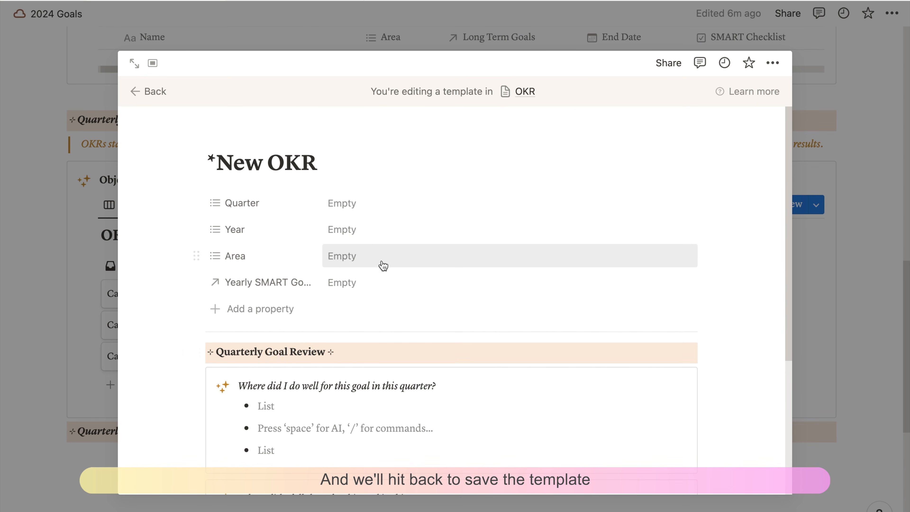
{"action": "scroll", "coordinate": [551, 298], "scroll_direction": "down", "scroll_amount": 5}
{"action": "scroll", "coordinate": [551, 298], "scroll_direction": "up", "scroll_amount": 5}
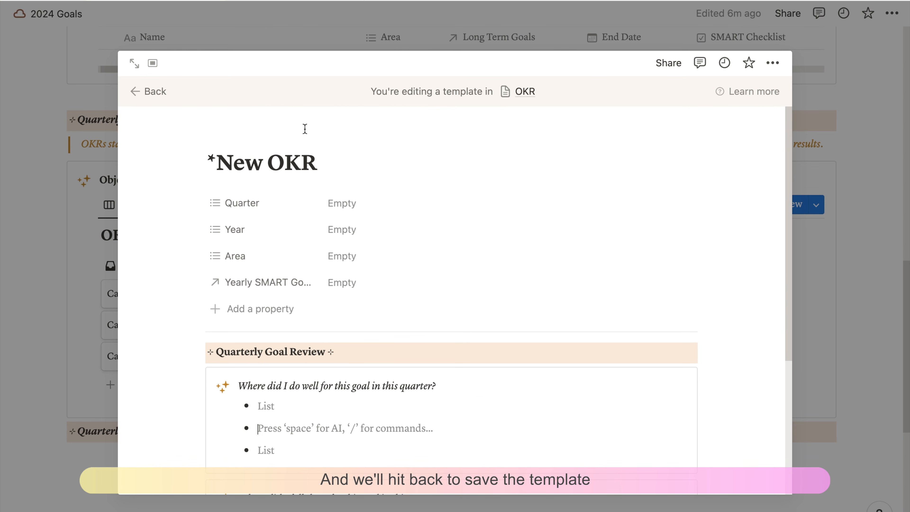
{"action": "left_click", "coordinate": [147, 91]}
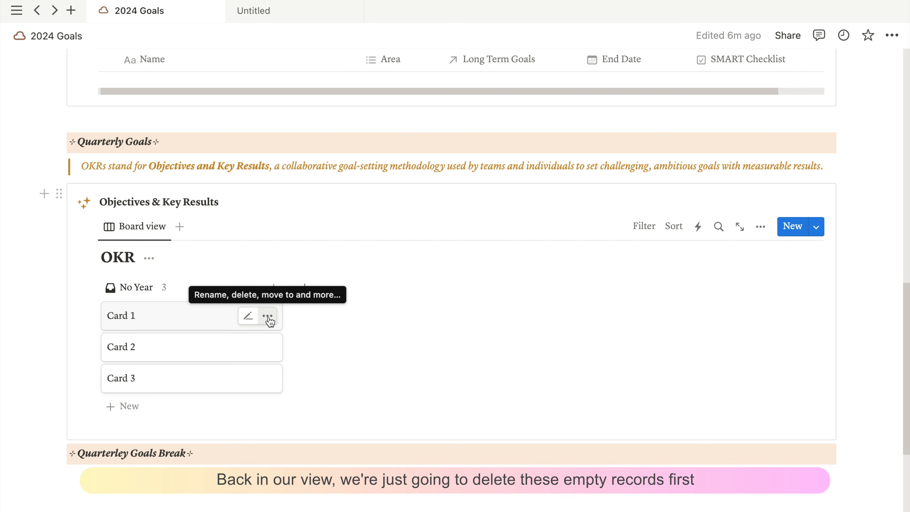
Delete the three empty cards, Card 1, Card 2 and Card 3, from the OKR board.
{"action": "left_click", "coordinate": [267, 317]}
{"action": "left_click", "coordinate": [310, 285]}
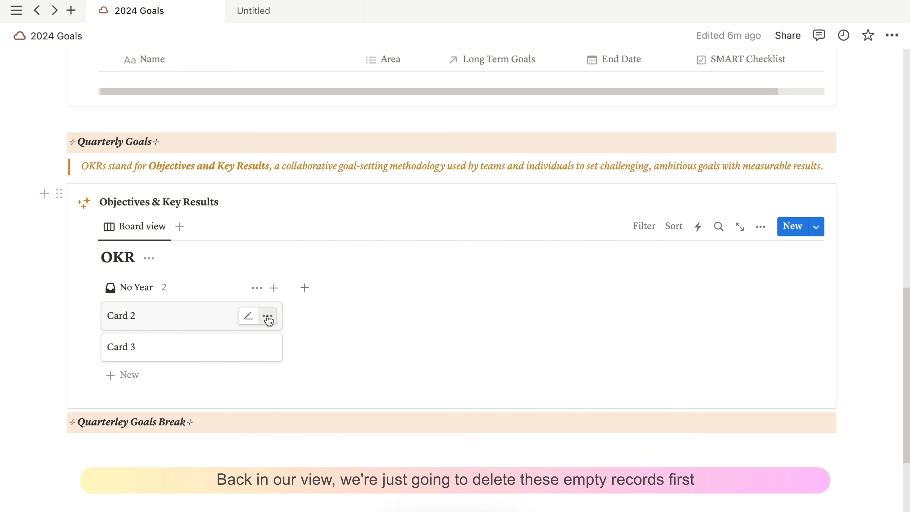
{"action": "left_click", "coordinate": [266, 318]}
{"action": "left_click", "coordinate": [267, 317]}
{"action": "left_click", "coordinate": [267, 317]}
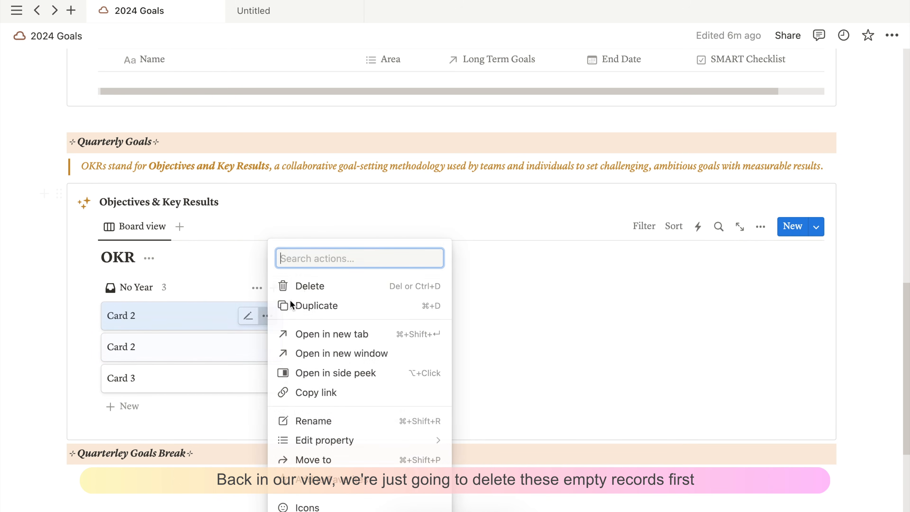
{"action": "left_click", "coordinate": [311, 286]}
{"action": "left_click", "coordinate": [266, 317]}
{"action": "left_click", "coordinate": [311, 286]}
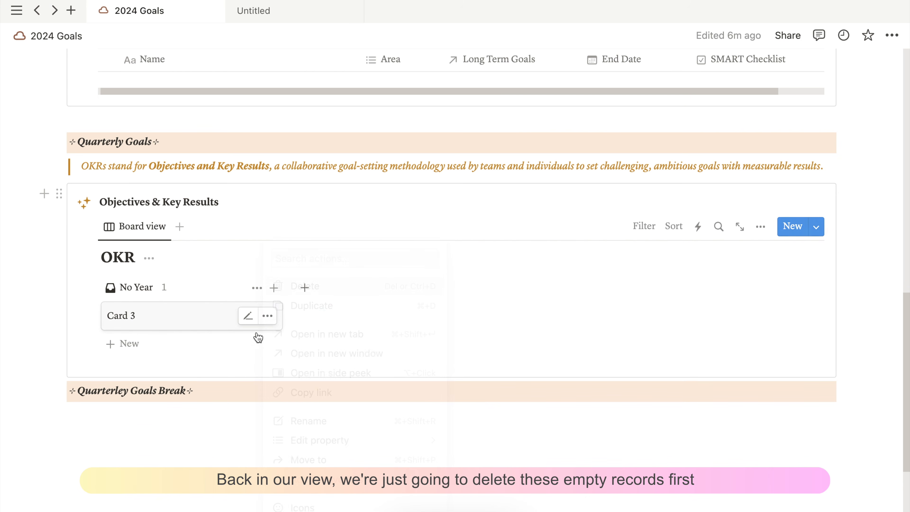
{"action": "left_click", "coordinate": [267, 317]}
{"action": "left_click", "coordinate": [314, 286]}
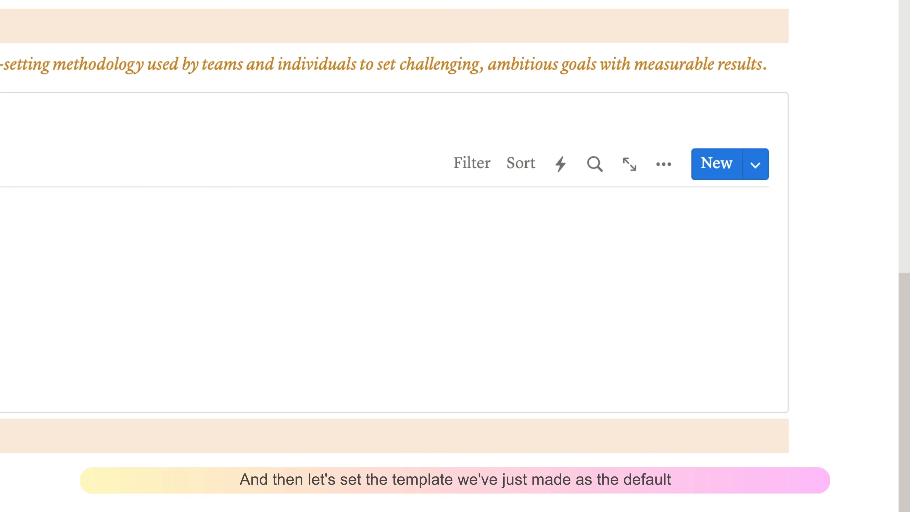
Set the *New OKR template as the default template for the OKR database.
{"action": "left_click", "coordinate": [757, 166]}
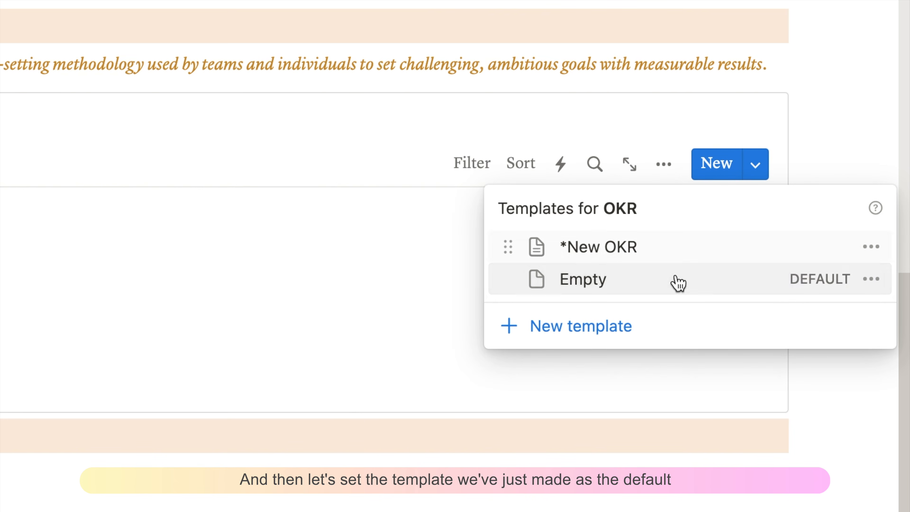
{"action": "left_click", "coordinate": [870, 248]}
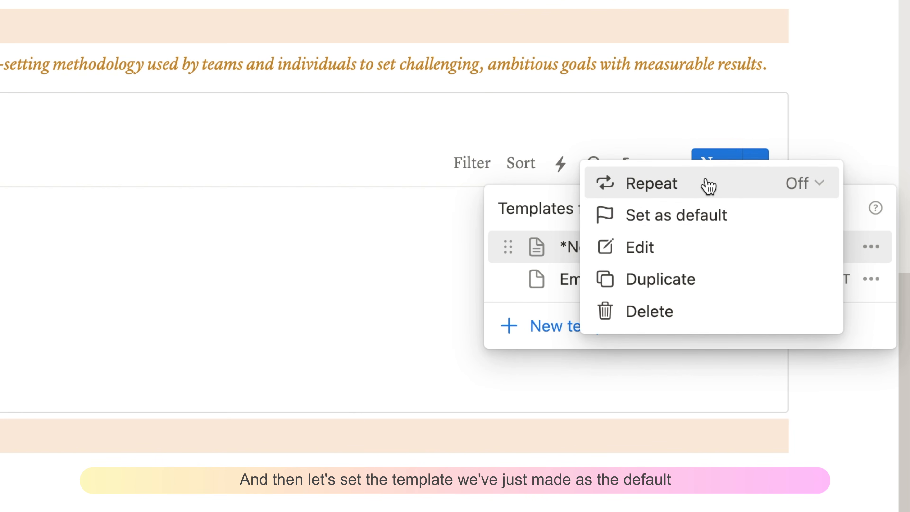
{"action": "left_click", "coordinate": [702, 226]}
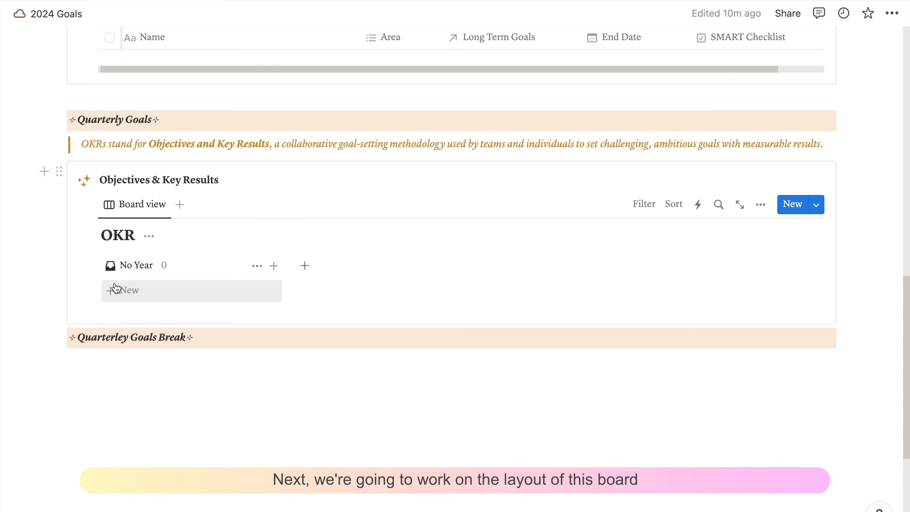
Add a card titled "MNN Textbook I: 25 Chapters" to the No Year column of the OKR board.
{"action": "left_click", "coordinate": [116, 289]}
{"action": "left_click_drag", "start_coordinate": [192, 296], "coordinate": [116, 289]}
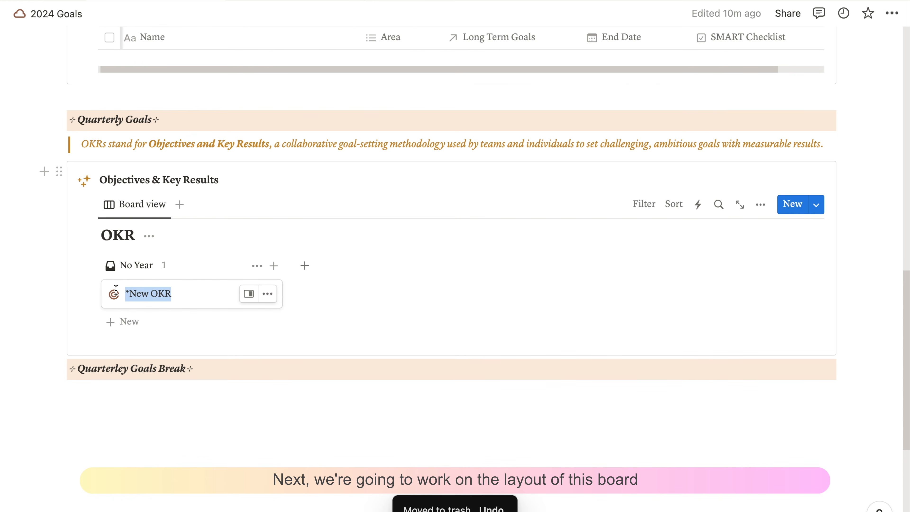
{"action": "type", "text": "MNN "}
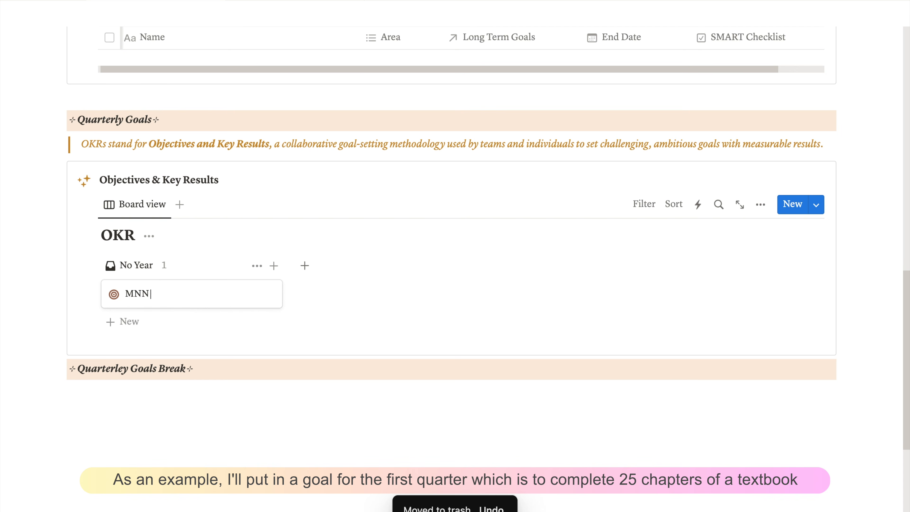
{"action": "type", "text": "Textbook I: 25 Chapters"}
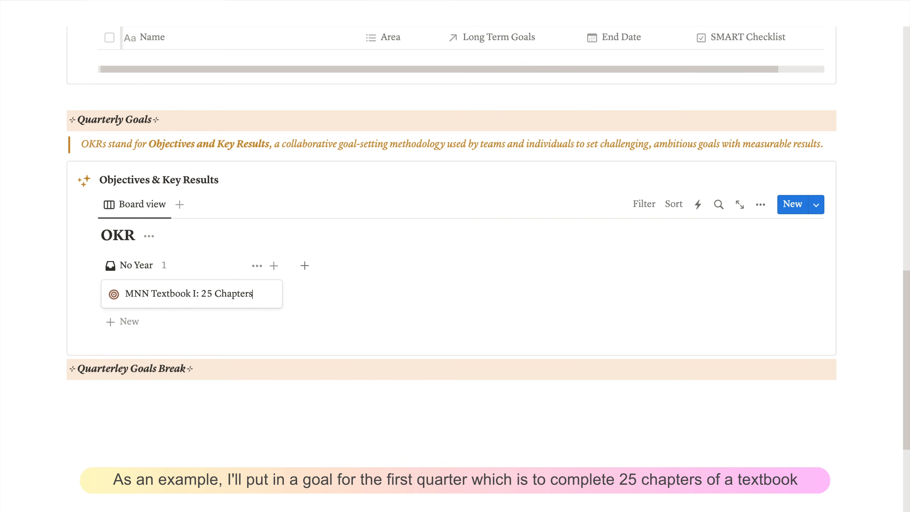
{"action": "key", "text": "Return"}
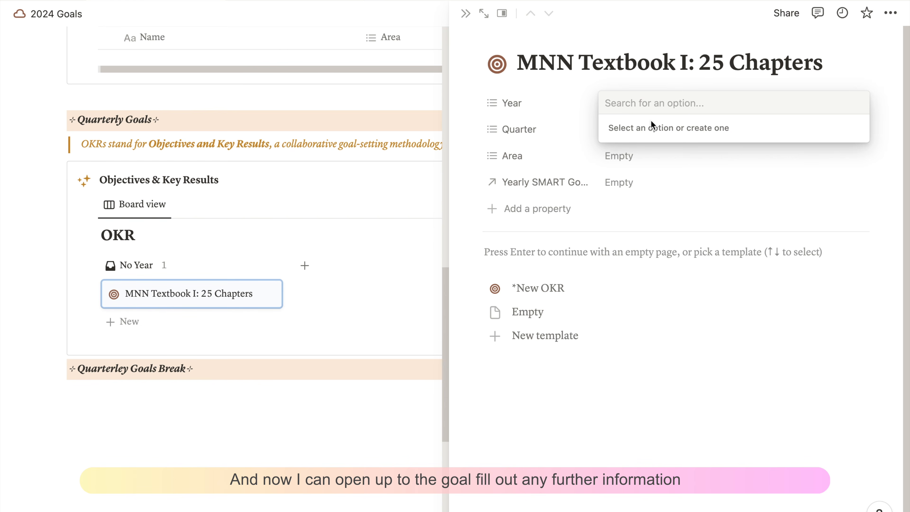
In the new goal's page, create and assign the year 2024 and set the quarter to Q1.
{"action": "type", "text": "2024"}
{"action": "key", "text": "Return"}
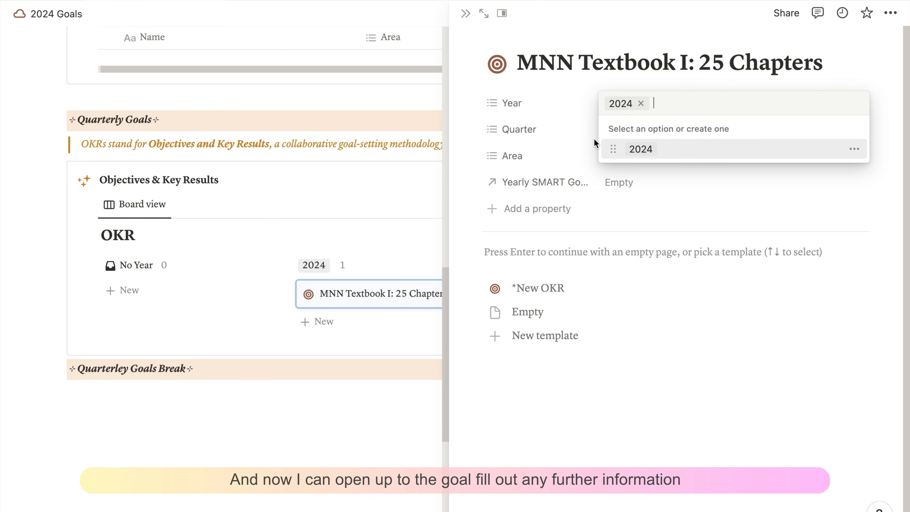
{"action": "left_click", "coordinate": [569, 135]}
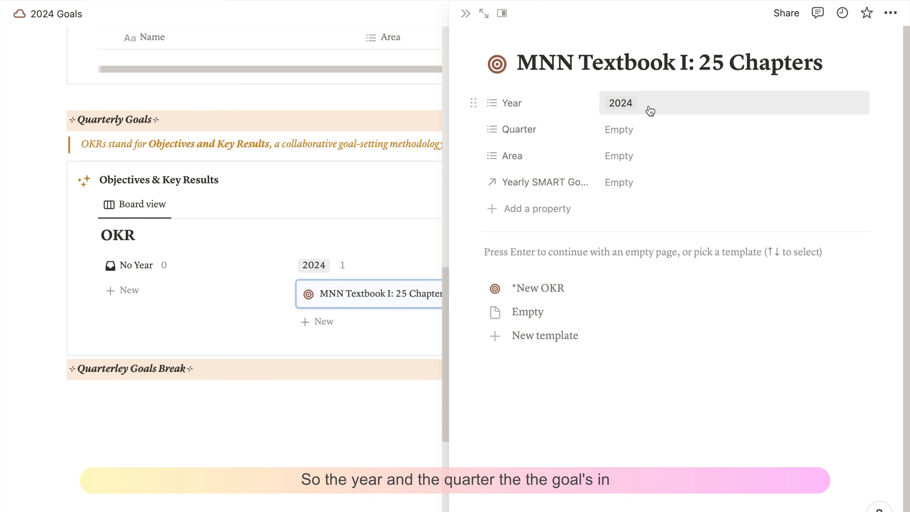
{"action": "left_click", "coordinate": [634, 136]}
{"action": "left_click", "coordinate": [633, 175]}
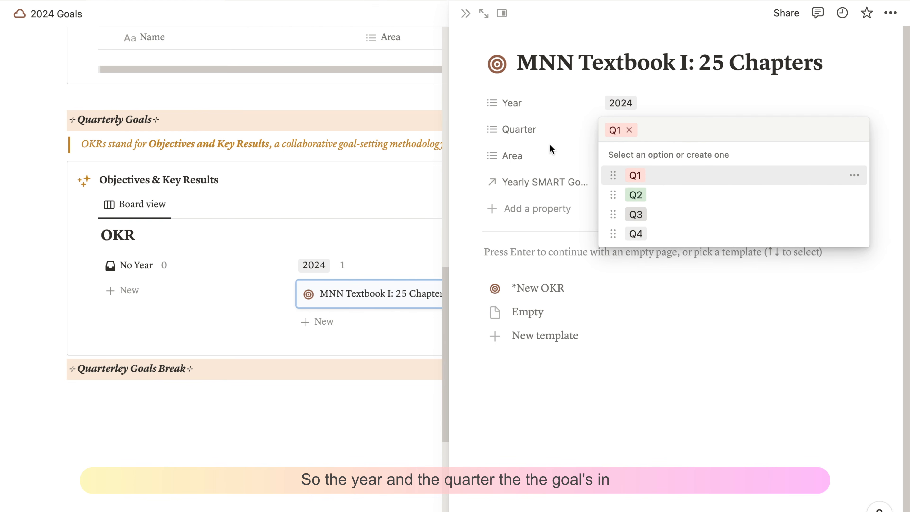
{"action": "left_click", "coordinate": [551, 149]}
Set the goal's area to Academic & career and link it to the yearly goal "Complete Minna No Nihongo Textbooks I & II".
{"action": "left_click", "coordinate": [634, 158]}
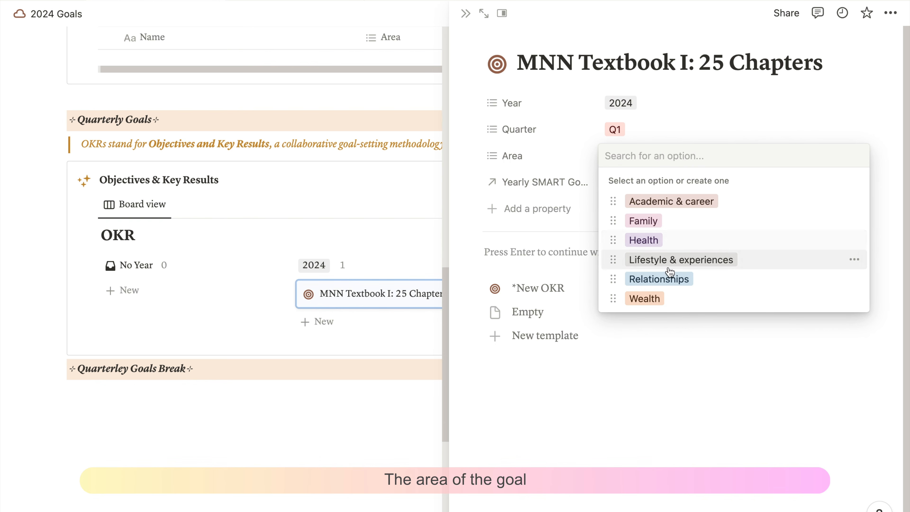
{"action": "left_click", "coordinate": [666, 203]}
{"action": "left_click", "coordinate": [566, 169]}
{"action": "left_click", "coordinate": [615, 182]}
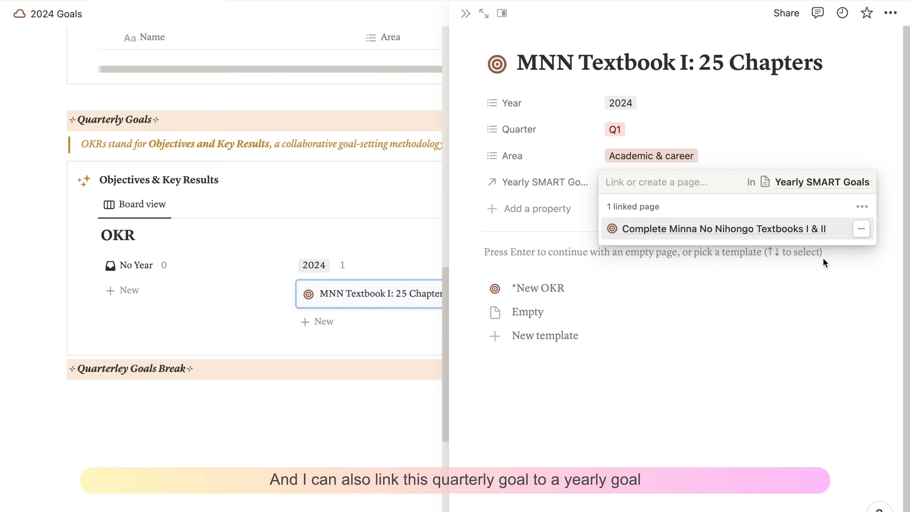
{"action": "left_click", "coordinate": [829, 313]}
Apply the *New OKR template to the goal's page and close the page.
{"action": "left_click", "coordinate": [384, 415]}
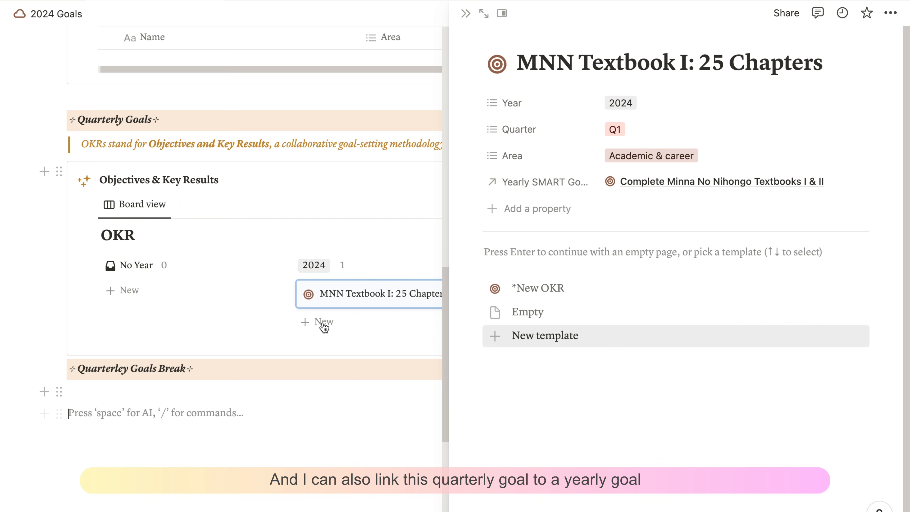
{"action": "left_click", "coordinate": [826, 68]}
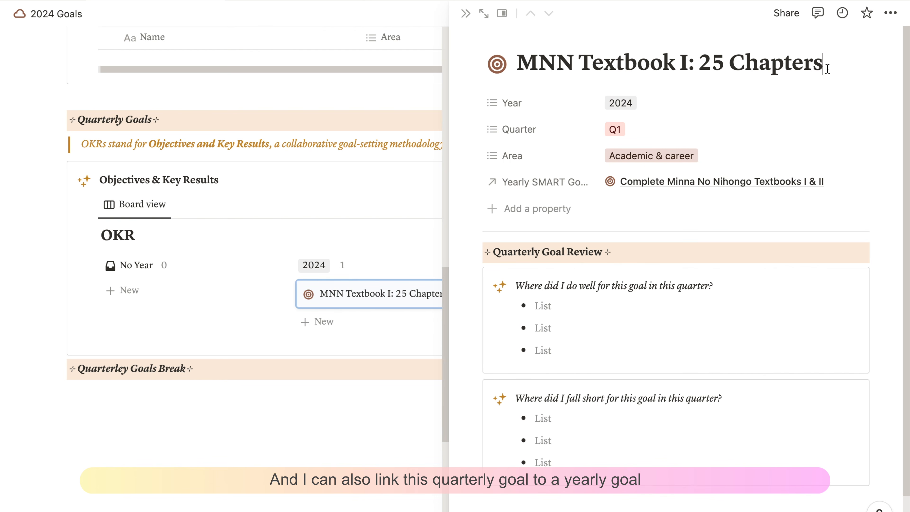
{"action": "left_click", "coordinate": [467, 19]}
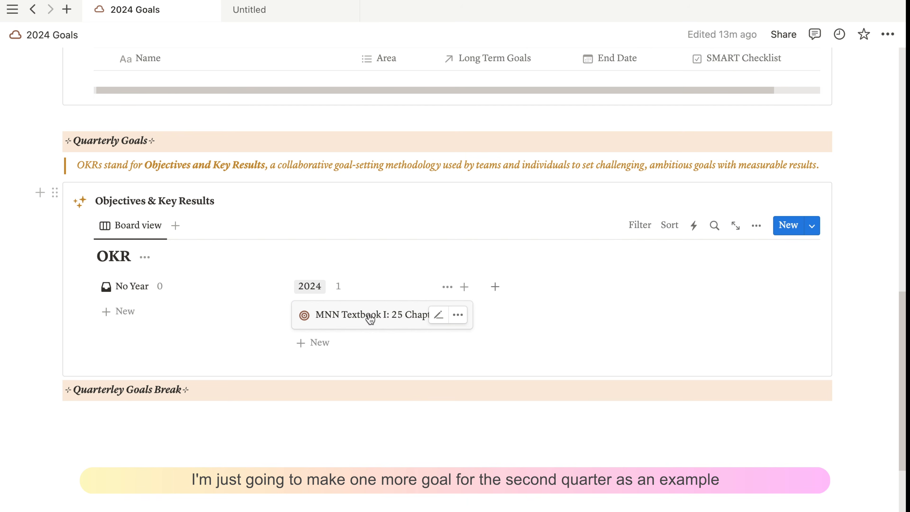
Duplicate the "MNN Textbook I: 25 Chapters" card and change the copy's quarter to Q2.
{"action": "right_click", "coordinate": [376, 297]}
{"action": "left_click", "coordinate": [416, 305]}
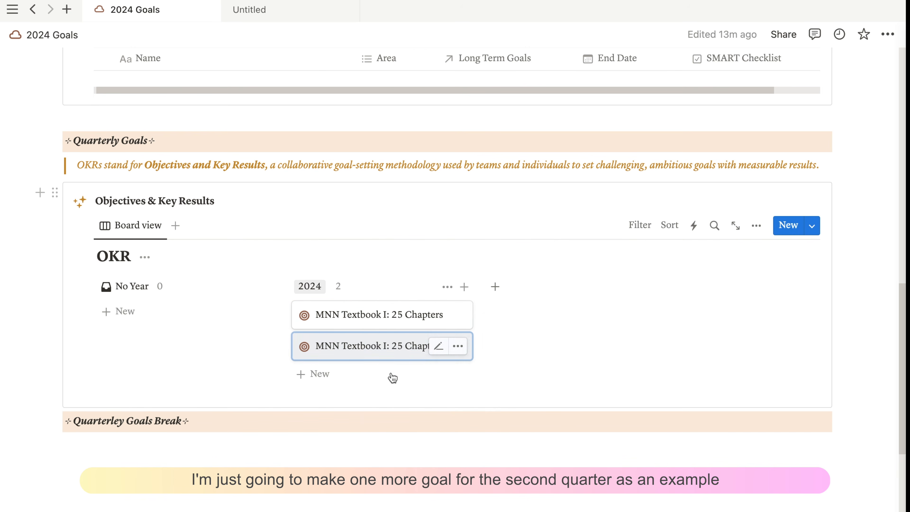
{"action": "left_click", "coordinate": [611, 150]}
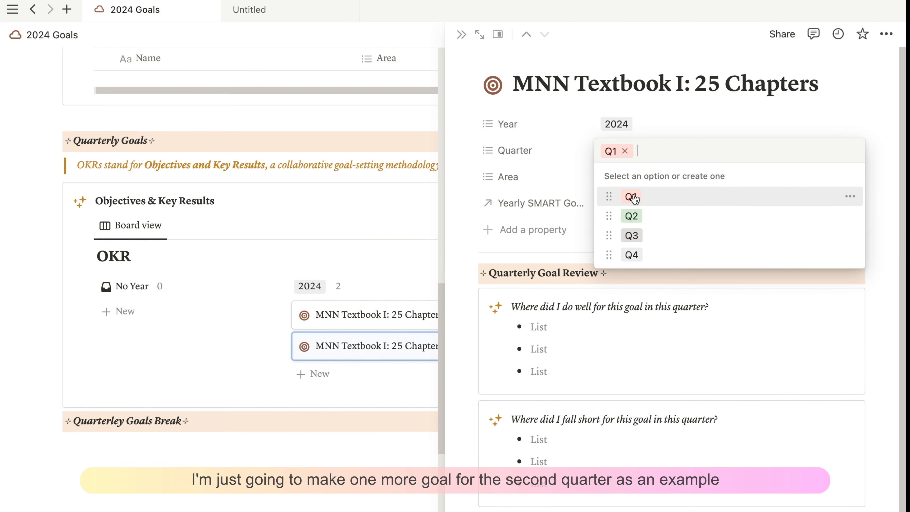
{"action": "left_click", "coordinate": [631, 216]}
{"action": "left_click", "coordinate": [625, 151]}
Add "(2nd half)" to the copy's title and "(1st half)" to the original goal's title.
{"action": "type", "text": "("}
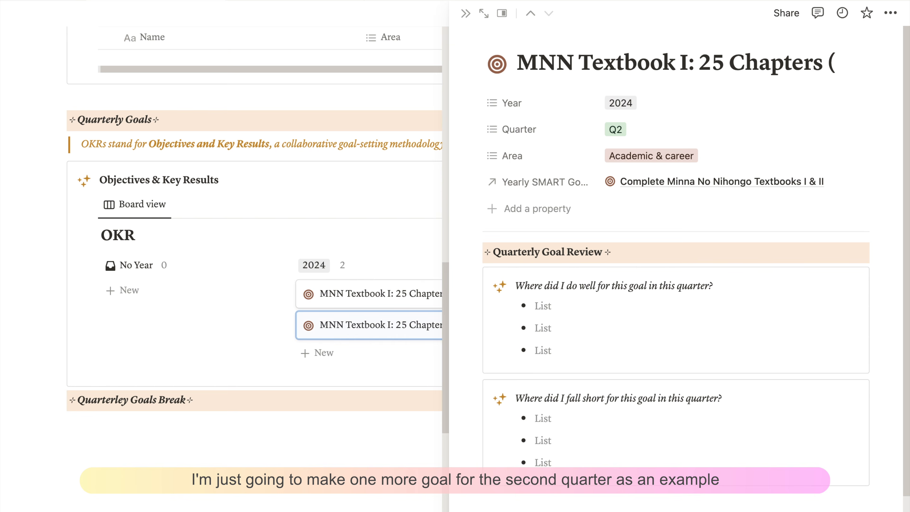
{"action": "type", "text": "2nd half"}
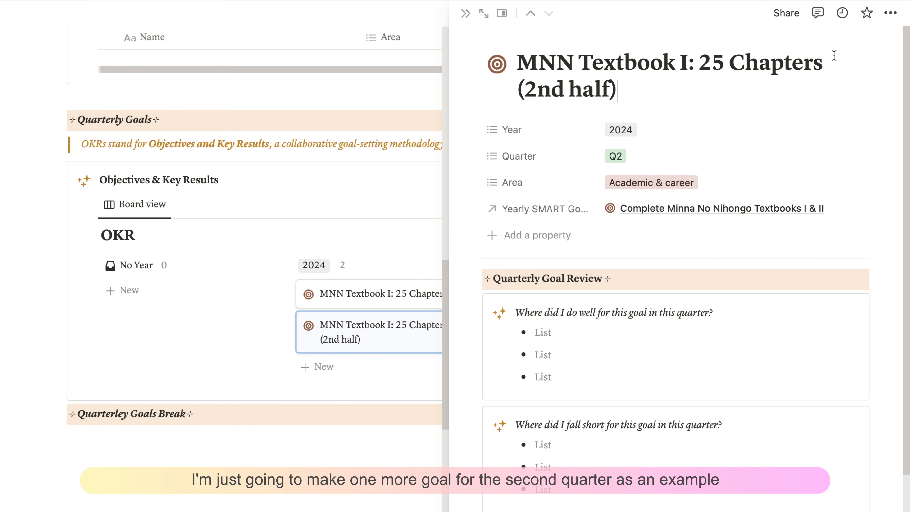
{"action": "type", "text": ")"}
{"action": "left_click", "coordinate": [221, 243]}
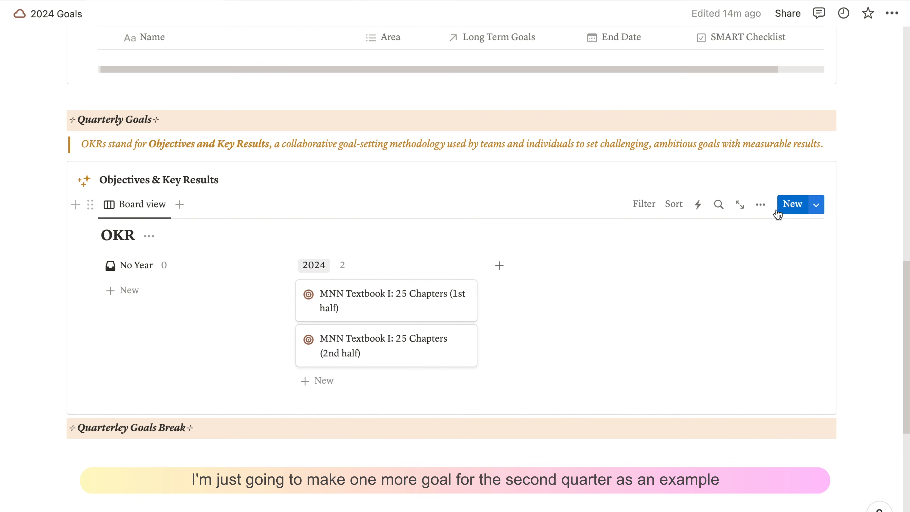
Hide the OKR board's database title and set its card size to Small.
{"action": "left_click", "coordinate": [759, 205]}
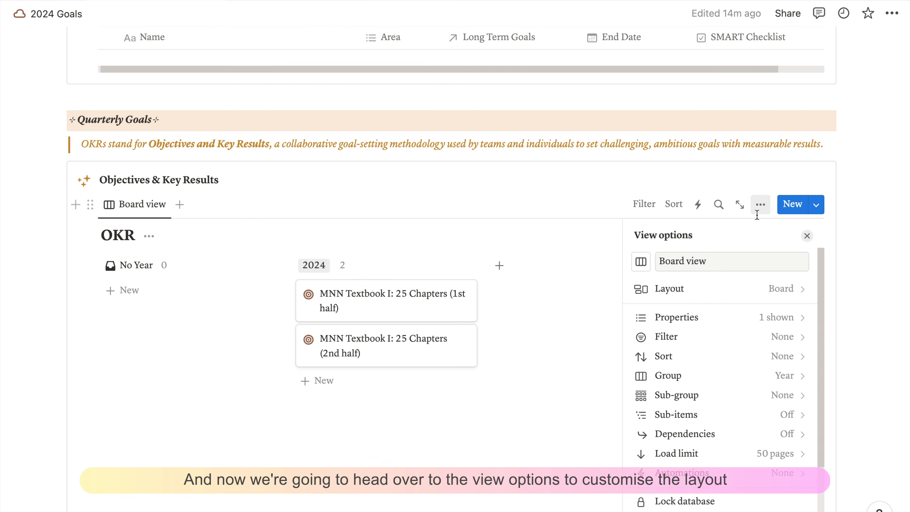
{"action": "left_click", "coordinate": [746, 290]}
{"action": "scroll", "coordinate": [767, 344], "scroll_direction": "down", "scroll_amount": 2}
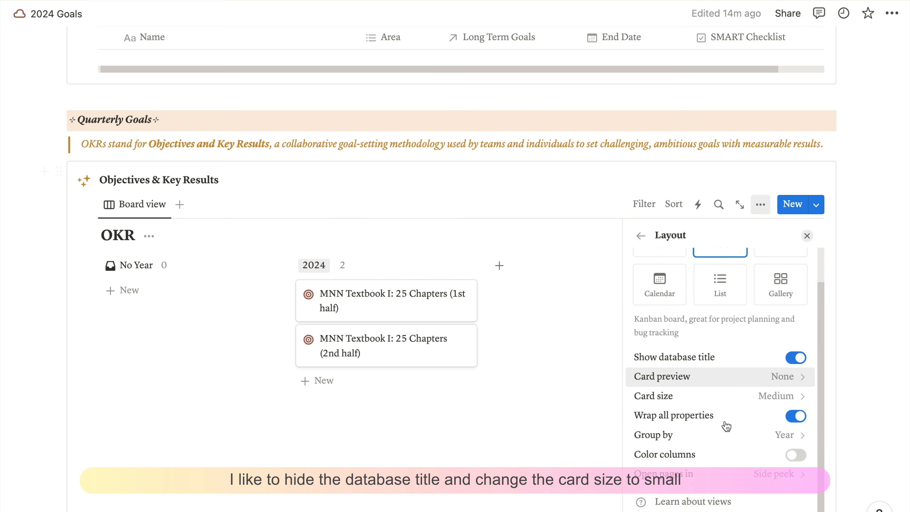
{"action": "left_click", "coordinate": [796, 356]}
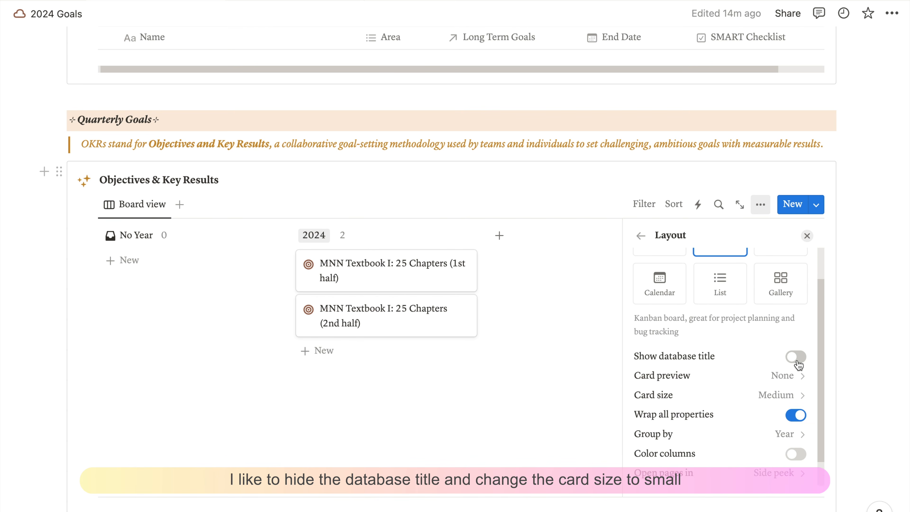
{"action": "left_click", "coordinate": [727, 398]}
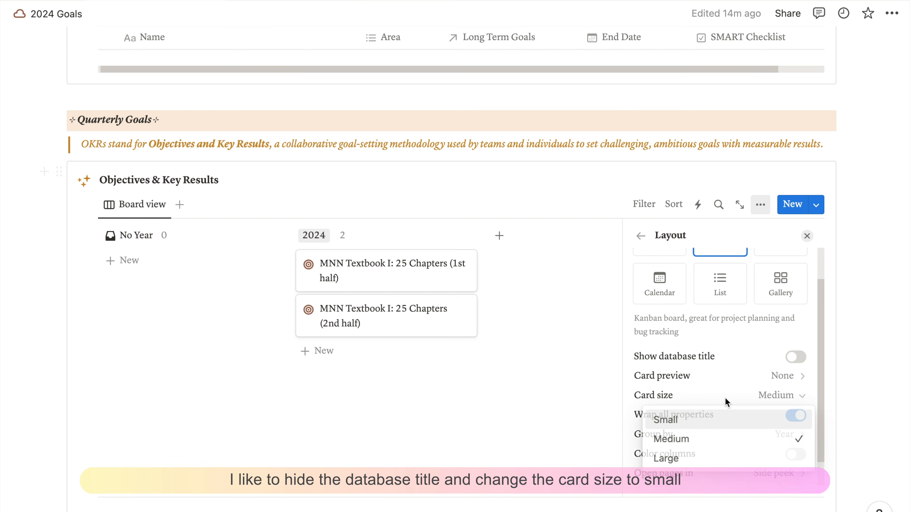
{"action": "left_click", "coordinate": [701, 421]}
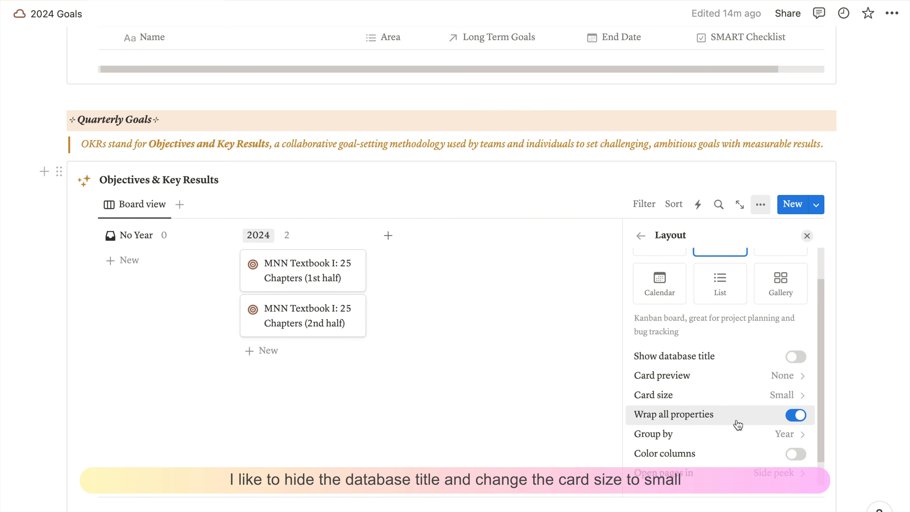
Group the OKR board by Area and turn on coloured columns.
{"action": "left_click", "coordinate": [789, 436]}
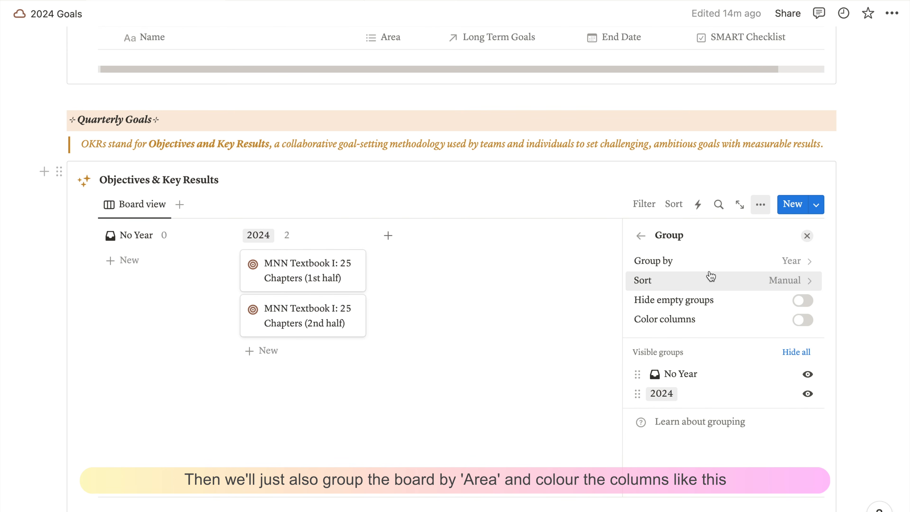
{"action": "left_click", "coordinate": [724, 260]}
{"action": "left_click", "coordinate": [692, 307]}
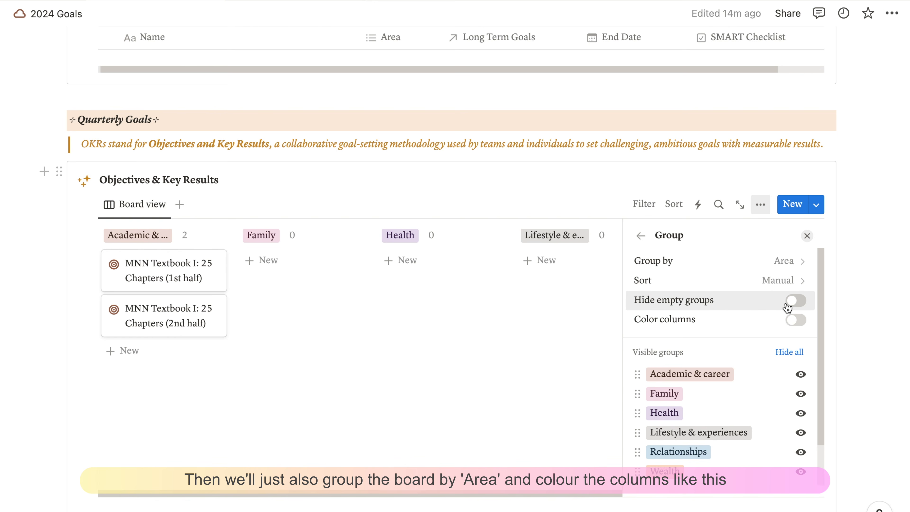
{"action": "left_click", "coordinate": [797, 323]}
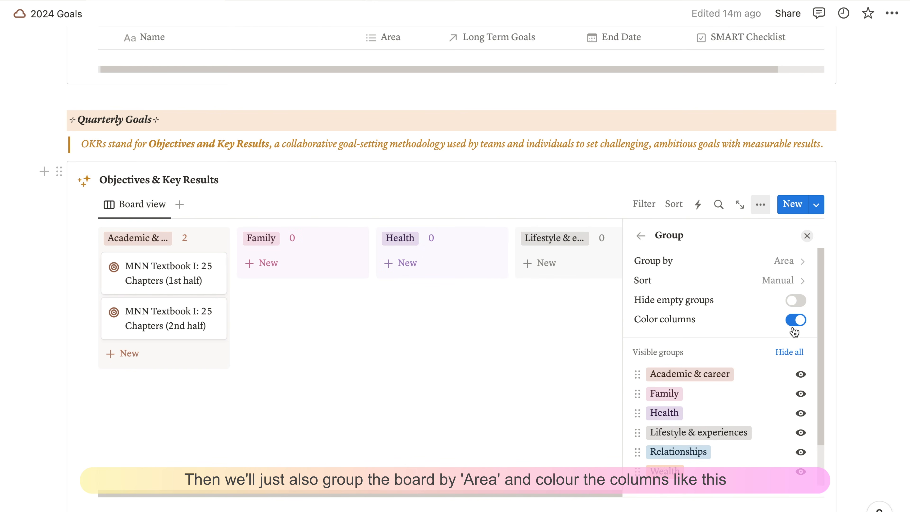
{"action": "scroll", "coordinate": [768, 379], "scroll_direction": "down", "scroll_amount": 2}
{"action": "scroll", "coordinate": [724, 323], "scroll_direction": "up", "scroll_amount": 2}
{"action": "left_click", "coordinate": [591, 363]}
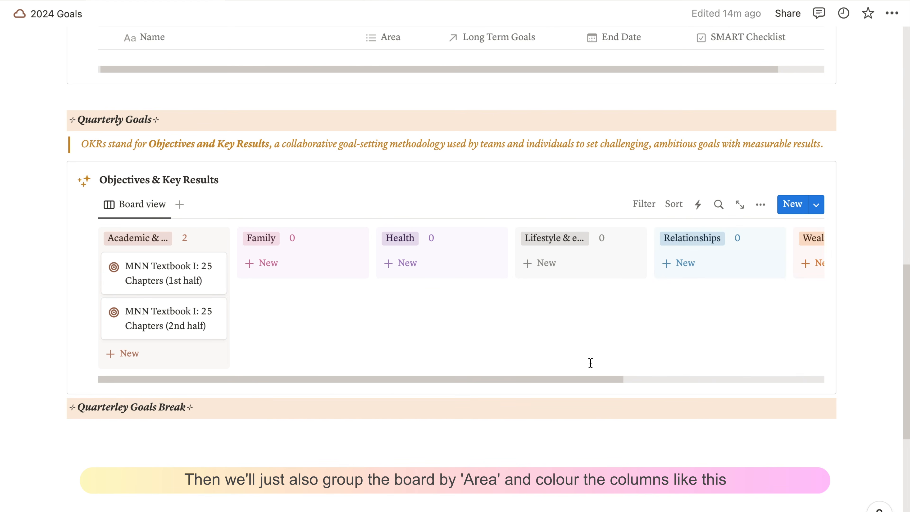
Rename the OKR board view to "Q1".
{"action": "left_click", "coordinate": [133, 206]}
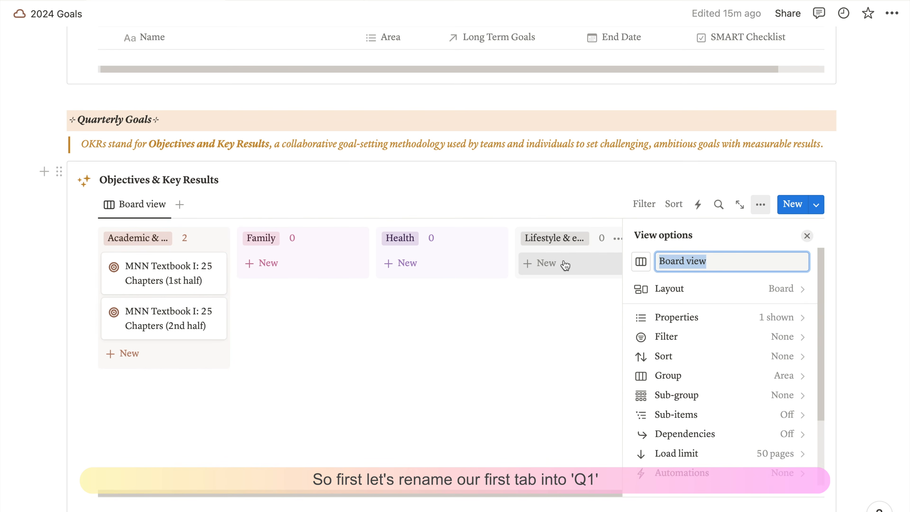
{"action": "type", "text": "Q1"}
{"action": "key", "text": "Escape"}
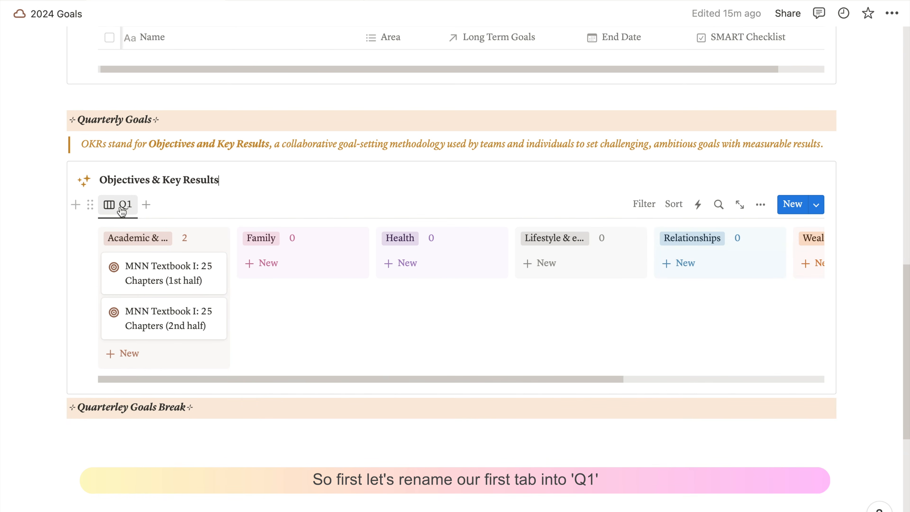
Filter the Q1 view of the OKR board to goals whose Quarter contains Q1.
{"action": "left_click", "coordinate": [651, 211]}
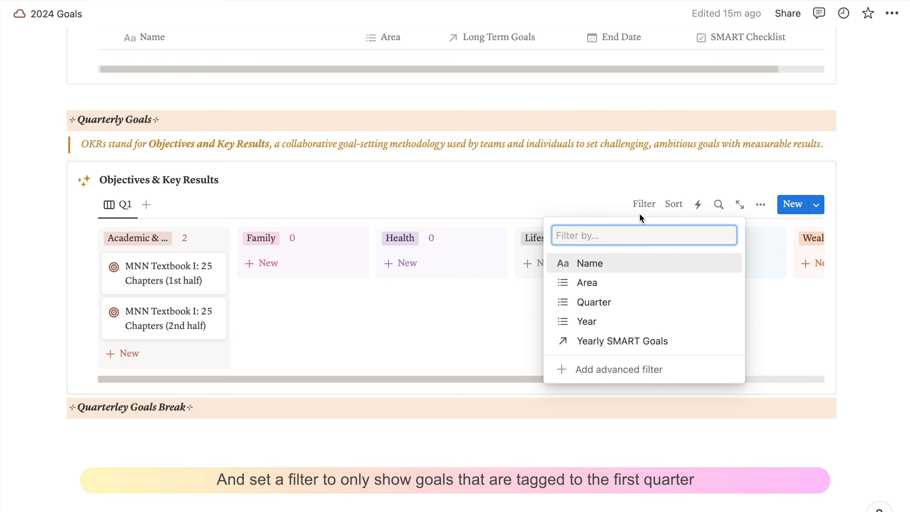
{"action": "left_click", "coordinate": [603, 304]}
{"action": "left_click", "coordinate": [57, 308]}
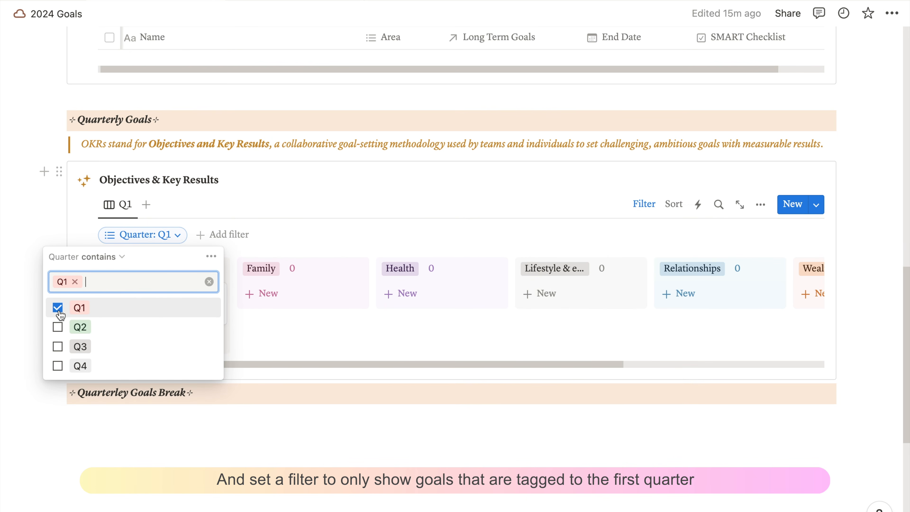
{"action": "left_click", "coordinate": [411, 350]}
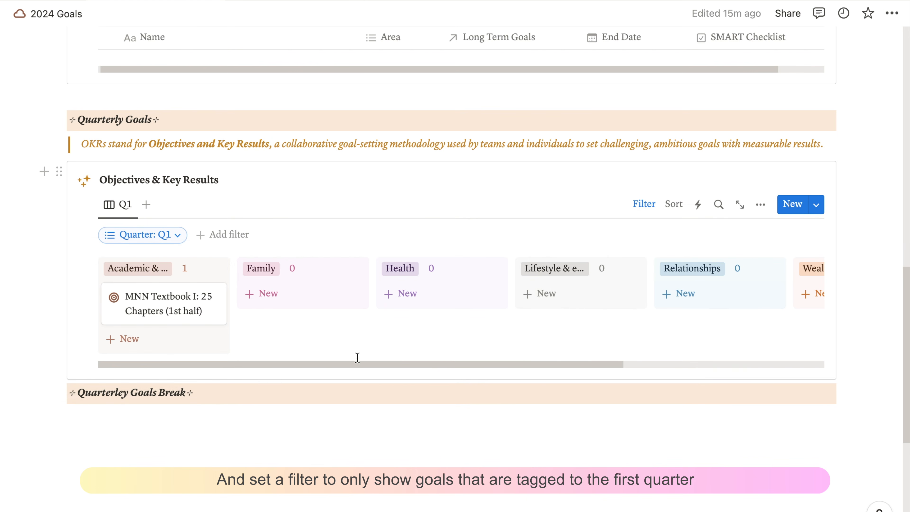
Duplicate the Q1 board view and rename the copy to "Q2".
{"action": "left_click", "coordinate": [113, 210]}
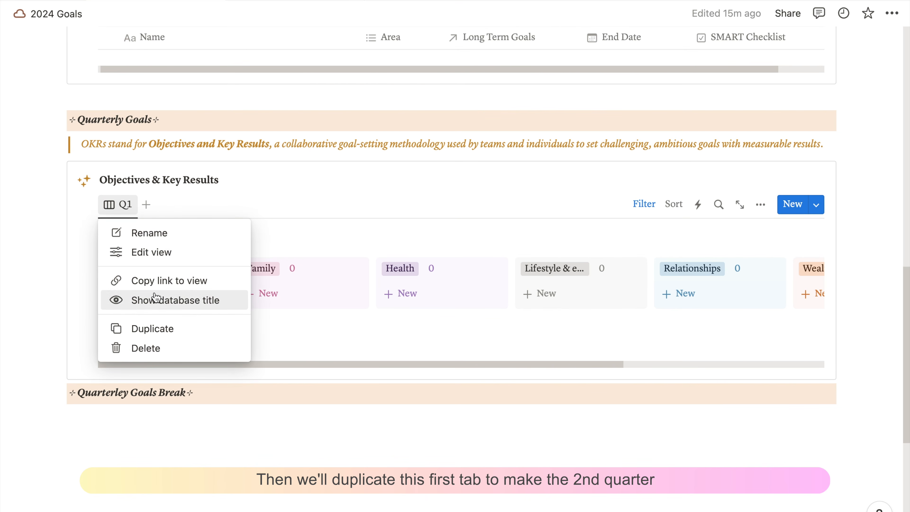
{"action": "left_click", "coordinate": [150, 328]}
{"action": "left_click", "coordinate": [701, 267]}
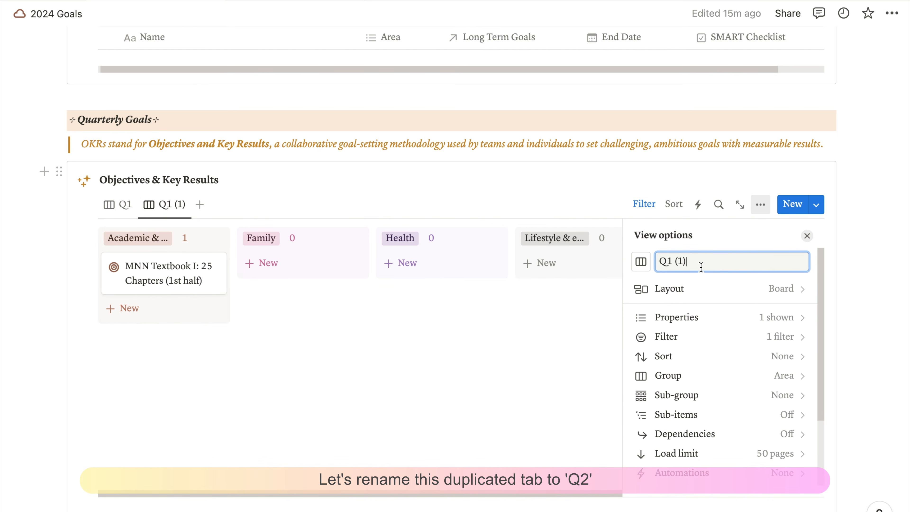
{"action": "left_click_drag", "start_coordinate": [701, 267], "coordinate": [641, 261]}
{"action": "type", "text": "Q2"}
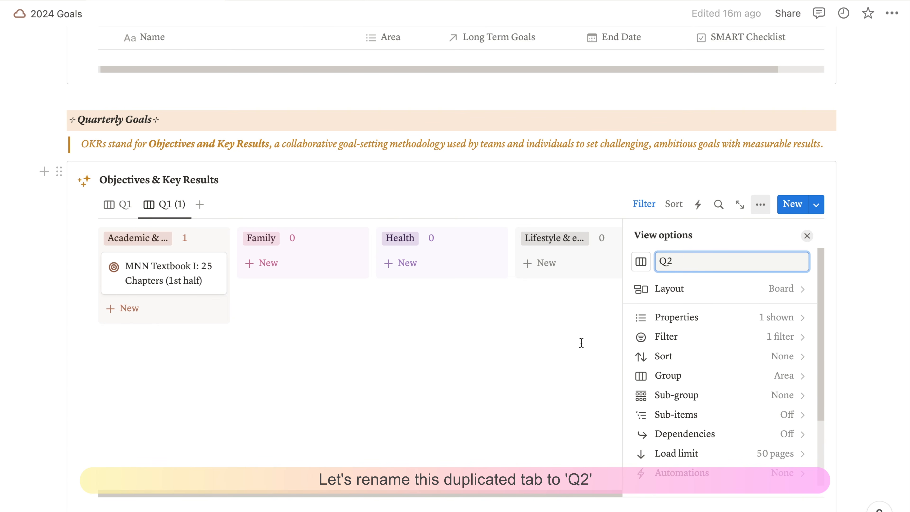
{"action": "key", "text": "Escape"}
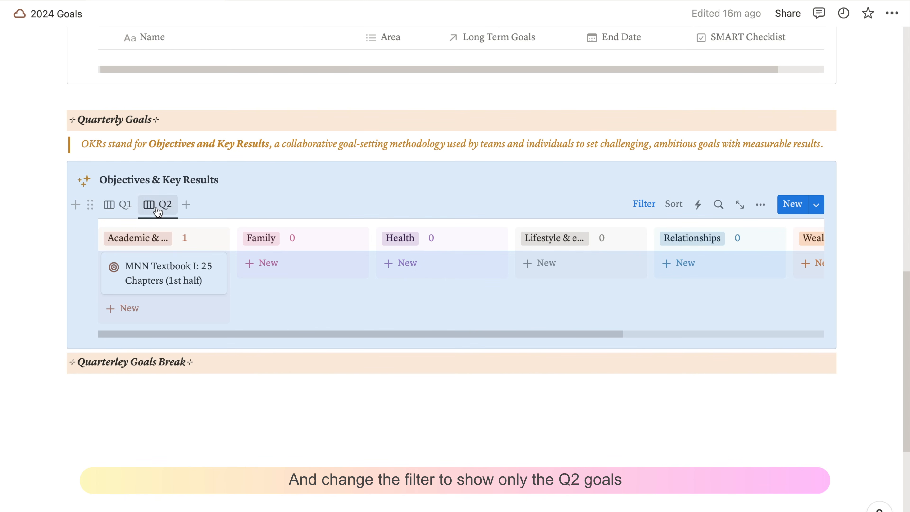
Change the Q2 view's Quarter filter from Q1 to Q2, and compare it with the Q1 view.
{"action": "left_click", "coordinate": [644, 203]}
{"action": "left_click", "coordinate": [172, 235]}
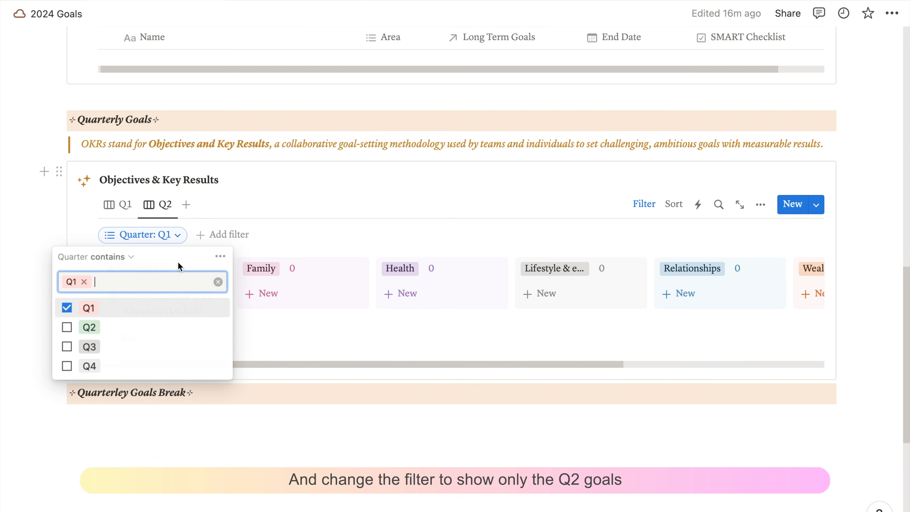
{"action": "left_click", "coordinate": [66, 309]}
{"action": "left_click", "coordinate": [66, 327]}
{"action": "left_click", "coordinate": [352, 355]}
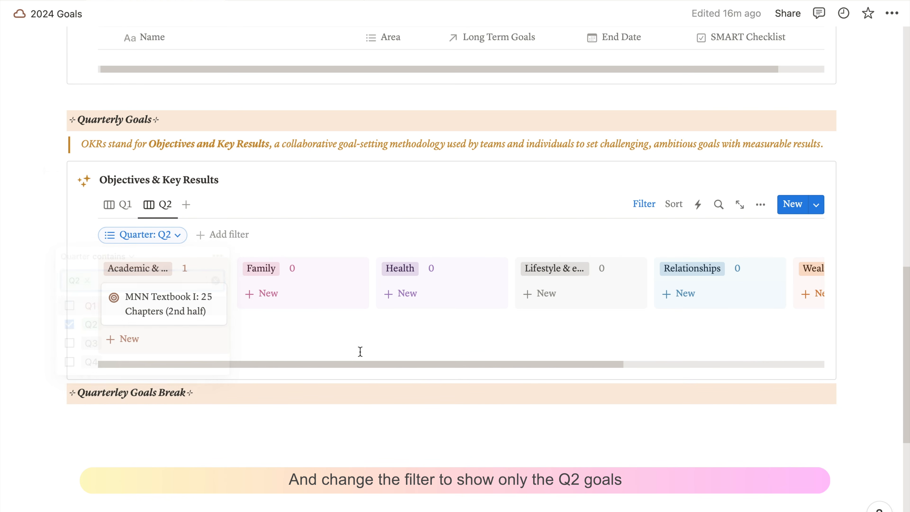
{"action": "left_click", "coordinate": [124, 204]}
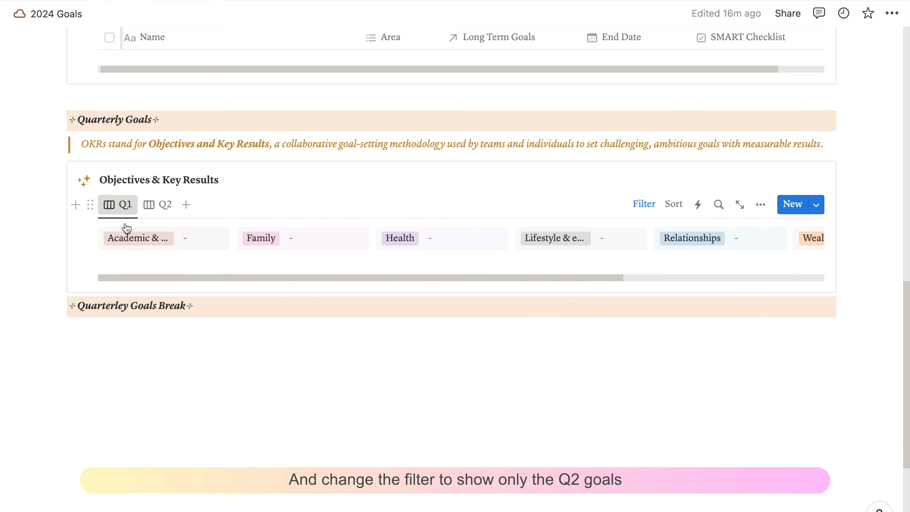
Duplicate the Q2 board view and rename the copy to "Q3".
{"action": "left_click", "coordinate": [158, 204]}
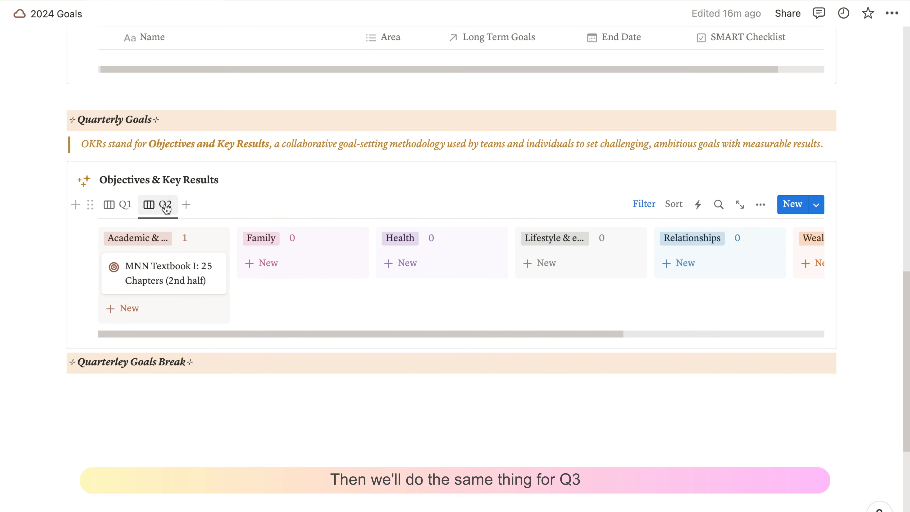
{"action": "left_click", "coordinate": [158, 204]}
{"action": "left_click", "coordinate": [203, 330]}
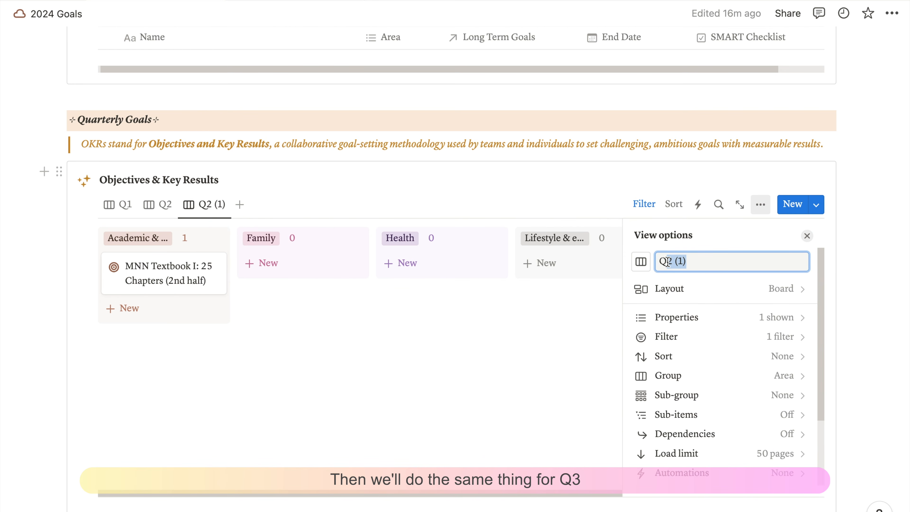
{"action": "type", "text": "3"}
{"action": "key", "text": "Escape"}
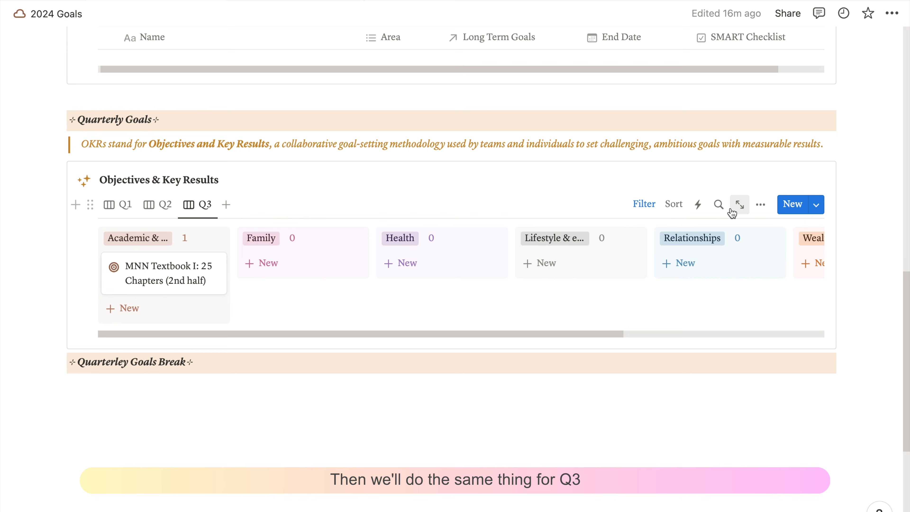
{"action": "key", "text": "Escape"}
Set the Q3 view's Quarter filter to Q3 only.
{"action": "left_click", "coordinate": [641, 211]}
{"action": "left_click", "coordinate": [134, 235]}
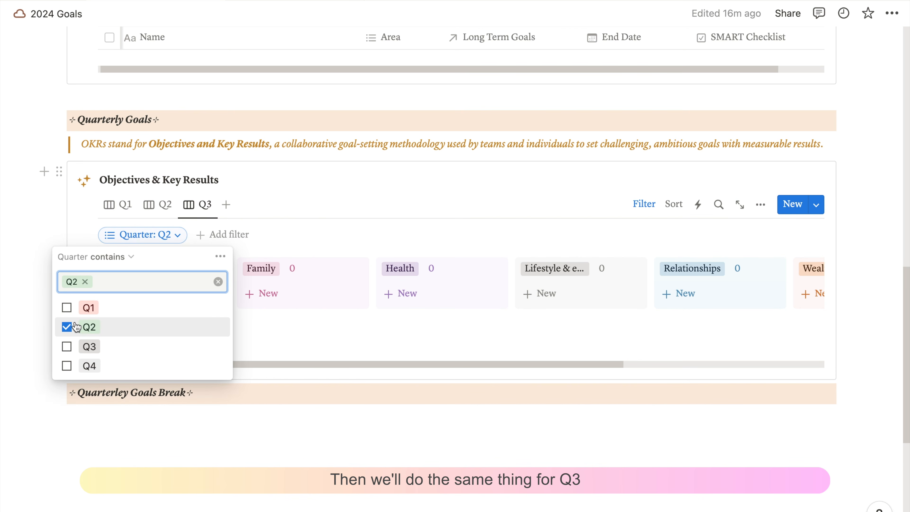
{"action": "left_click", "coordinate": [67, 327]}
{"action": "left_click", "coordinate": [67, 347]}
{"action": "left_click", "coordinate": [264, 205]}
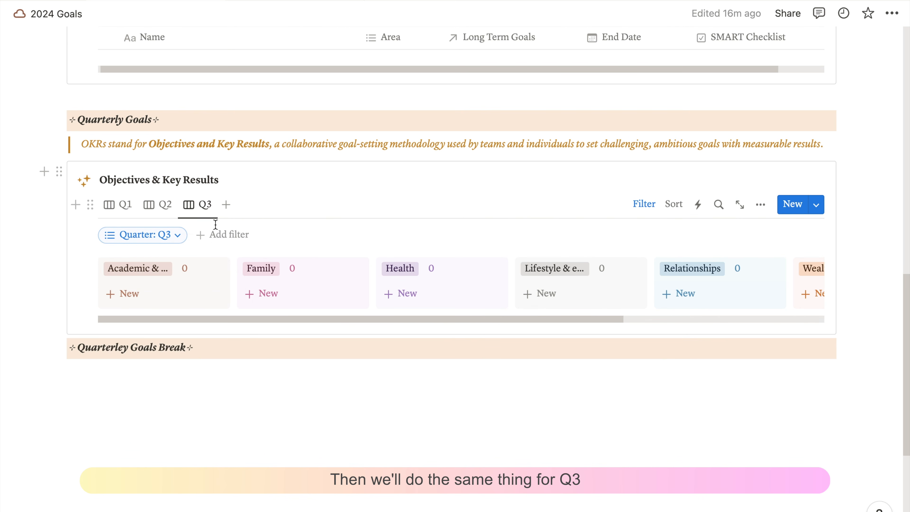
Duplicate the Q3 board view and rename the copy to "Q4".
{"action": "left_click", "coordinate": [197, 205]}
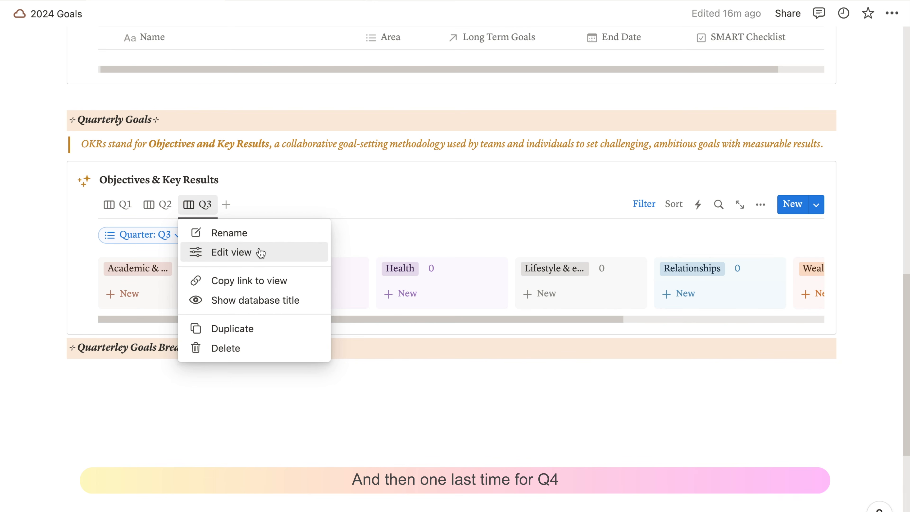
{"action": "left_click", "coordinate": [233, 328]}
{"action": "left_click", "coordinate": [694, 261]}
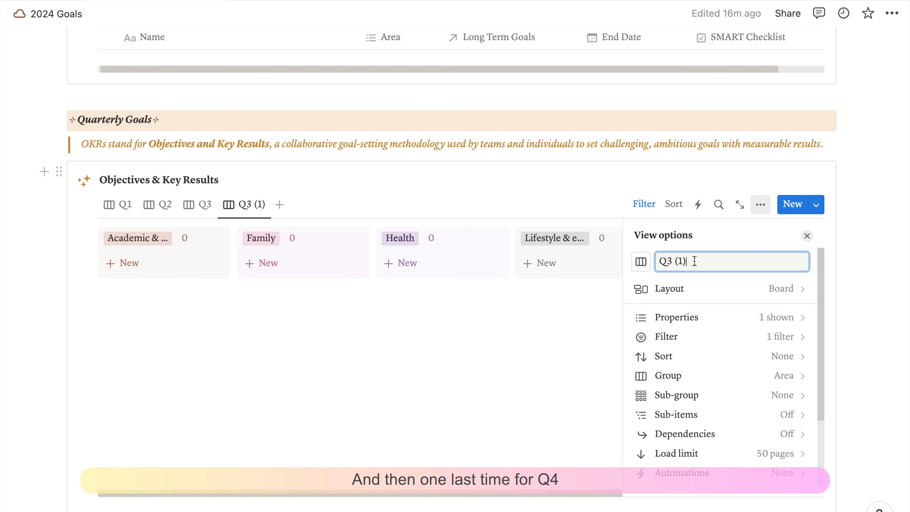
{"action": "type", "text": "4"}
{"action": "left_click", "coordinate": [524, 336]}
{"action": "left_click", "coordinate": [239, 207]}
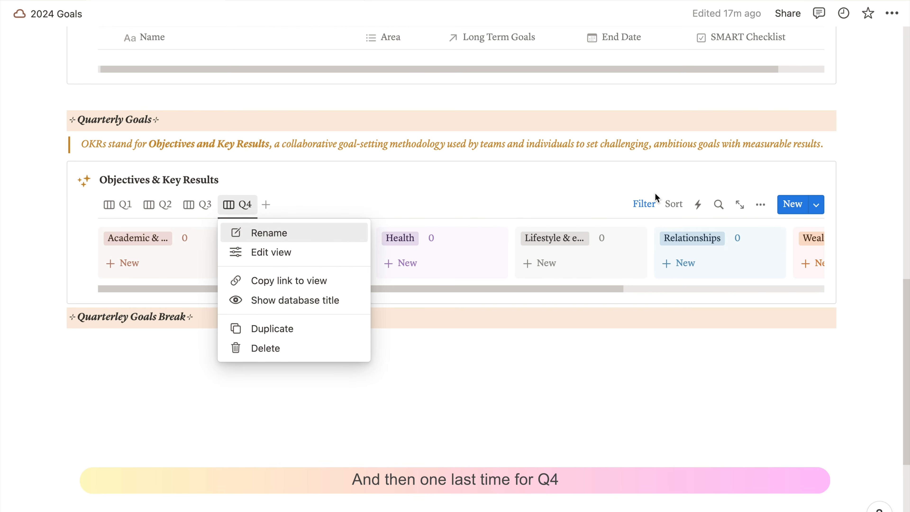
Set the Q4 view's Quarter filter to Q4 only.
{"action": "left_click", "coordinate": [644, 204]}
{"action": "left_click", "coordinate": [186, 234]}
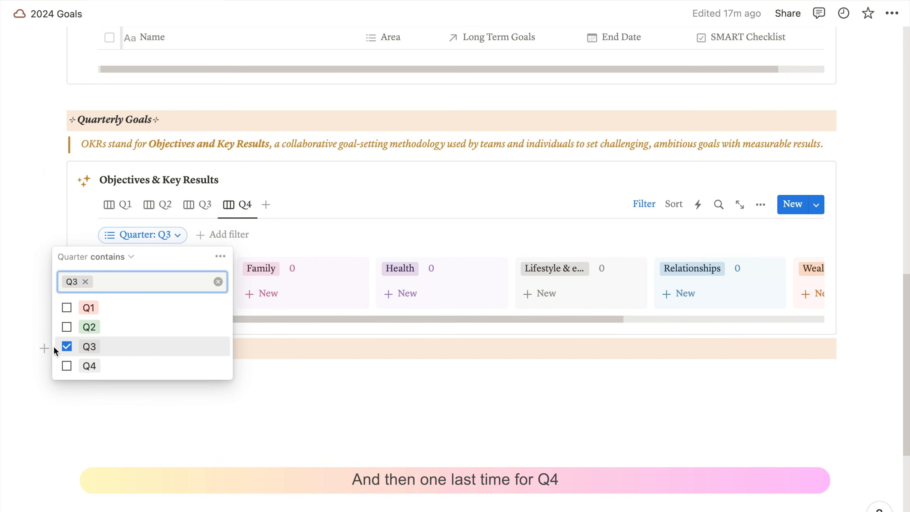
{"action": "left_click", "coordinate": [66, 347]}
{"action": "left_click", "coordinate": [67, 366]}
{"action": "left_click", "coordinate": [160, 393]}
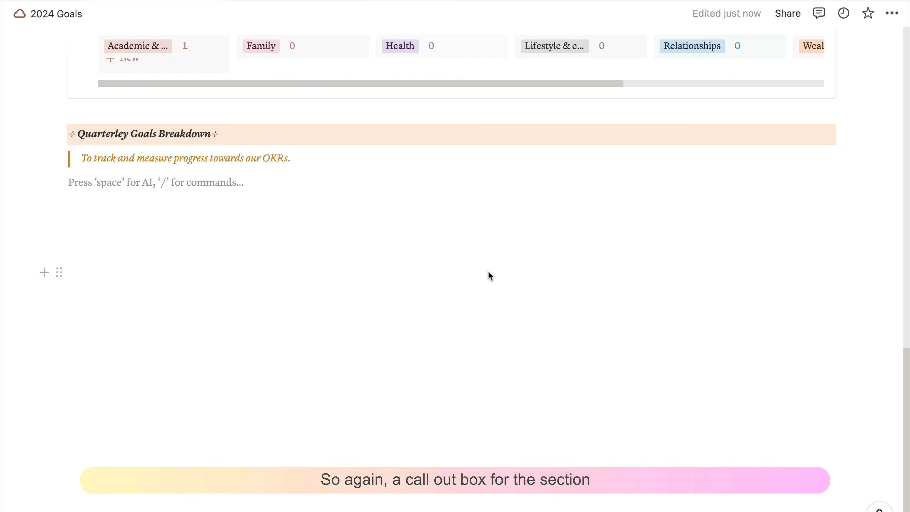
Insert a callout block below the quote about tracking and measuring OKR progress.
{"action": "scroll", "coordinate": [488, 274], "scroll_direction": "up", "scroll_amount": 3}
{"action": "type", "text": "/cal"}
{"action": "key", "text": "Return"}
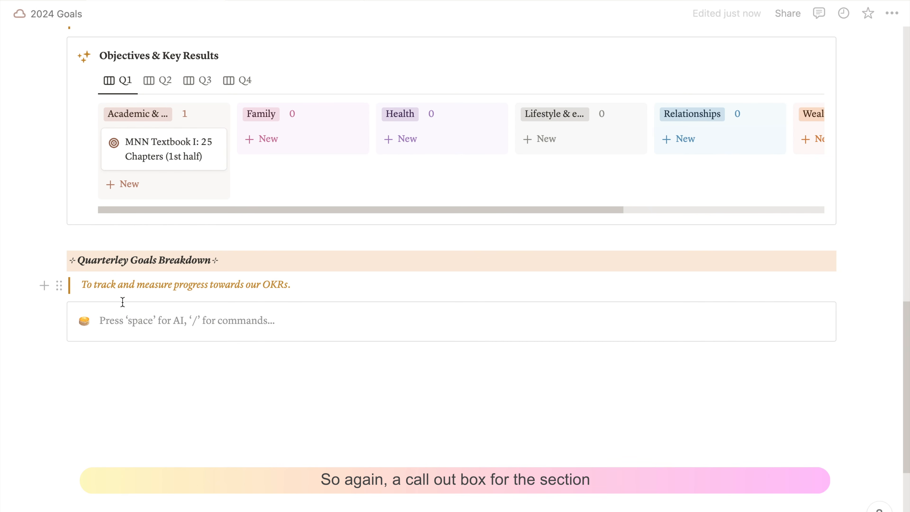
Give the new callout a brown target-with-arrow icon and the text "To Dos".
{"action": "left_click", "coordinate": [84, 321]}
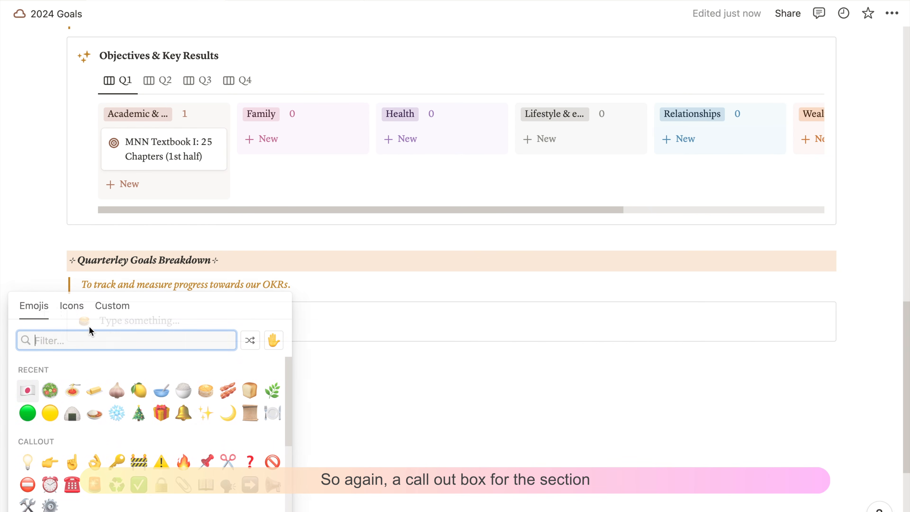
{"action": "left_click", "coordinate": [72, 306]}
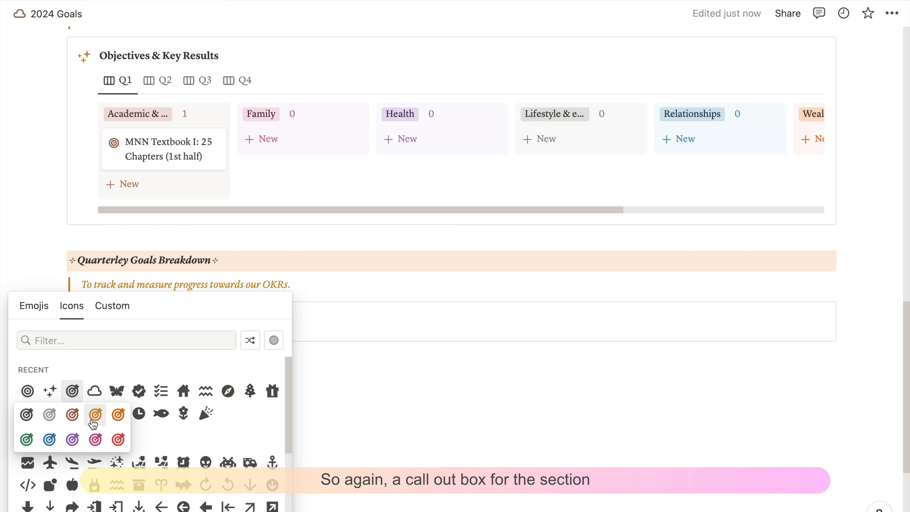
{"action": "left_click", "coordinate": [71, 390]}
{"action": "scroll", "coordinate": [133, 355], "scroll_direction": "up", "scroll_amount": 1}
{"action": "type", "text": "To Dos"}
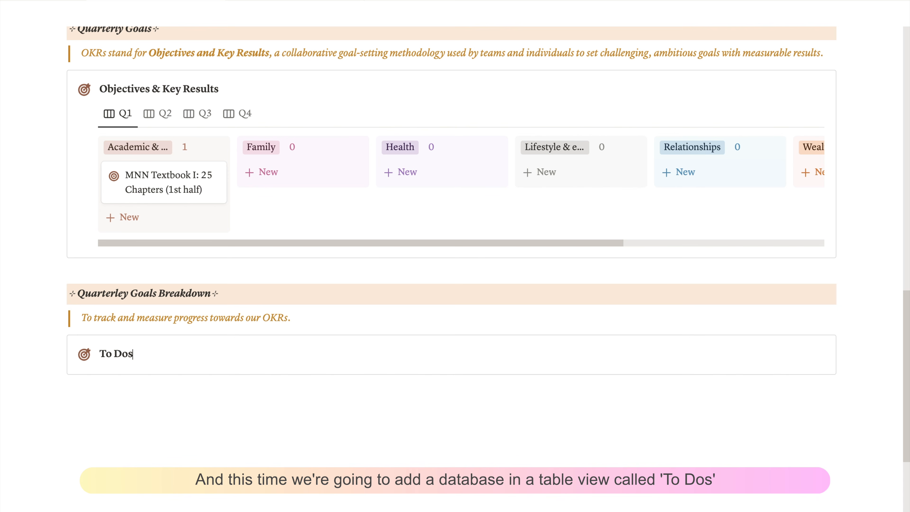
Add a table view database block below the To Dos callout and move it inside the callout.
{"action": "left_click", "coordinate": [116, 398]}
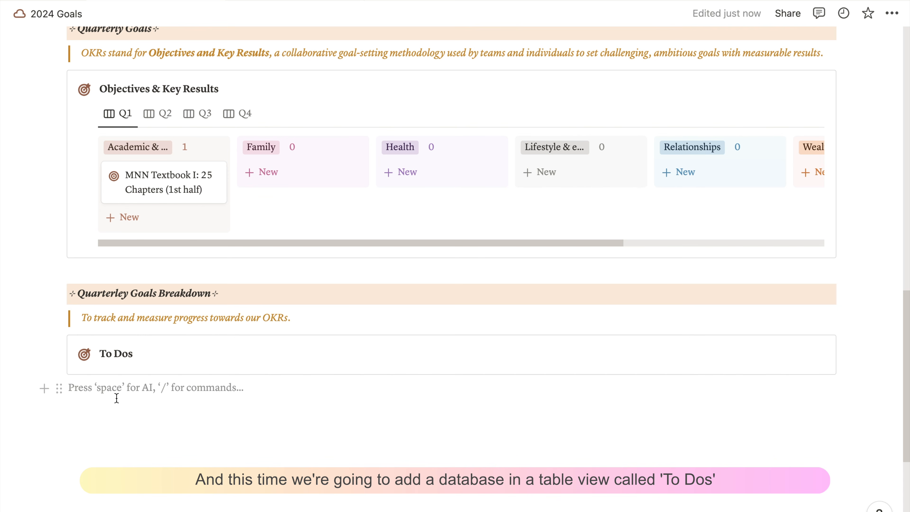
{"action": "type", "text": "/table"}
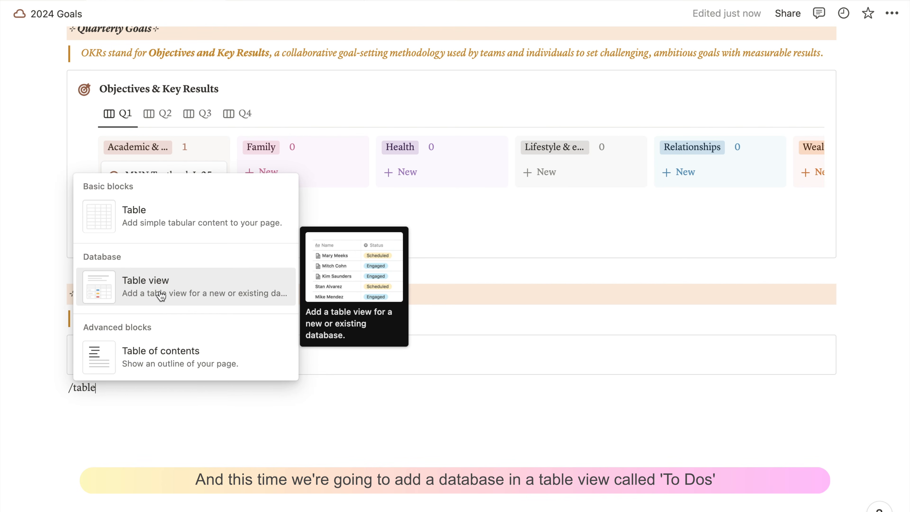
{"action": "left_click", "coordinate": [161, 296]}
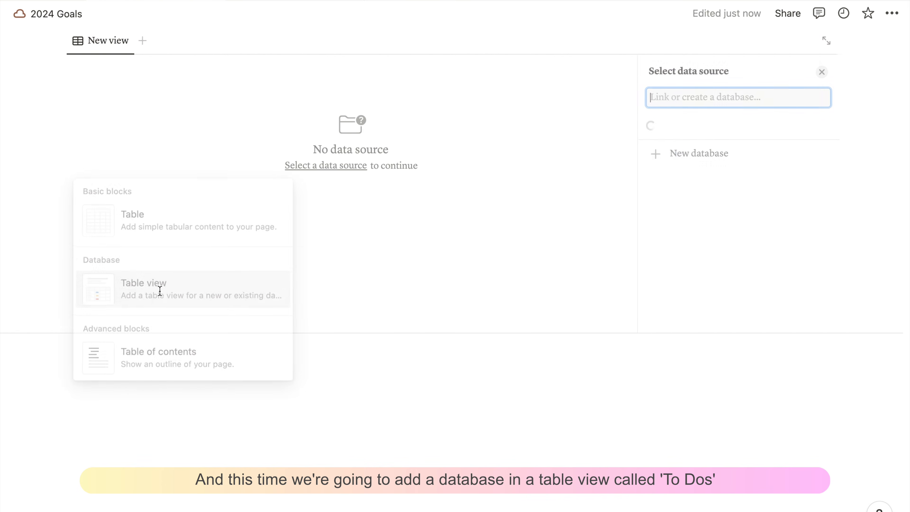
{"action": "left_click", "coordinate": [470, 353]}
{"action": "scroll", "coordinate": [394, 337], "scroll_direction": "up", "scroll_amount": 5}
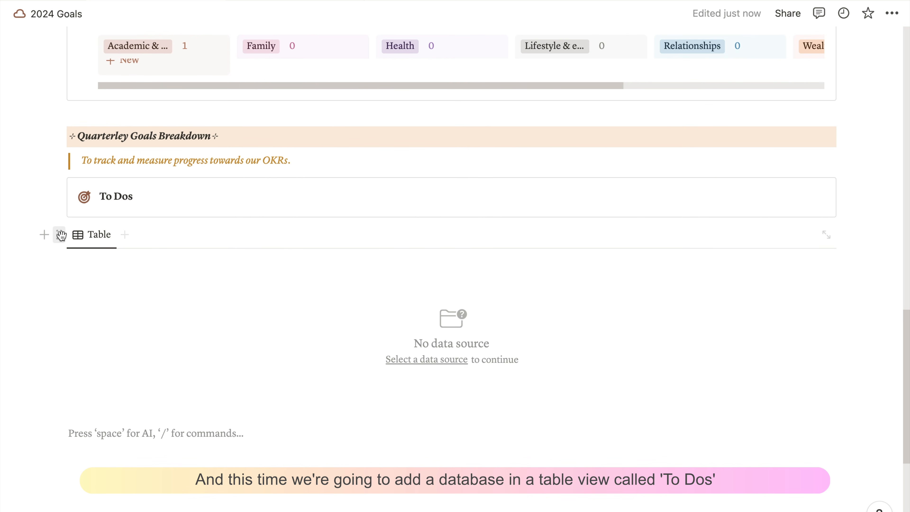
{"action": "left_click_drag", "start_coordinate": [59, 235], "coordinate": [131, 217]}
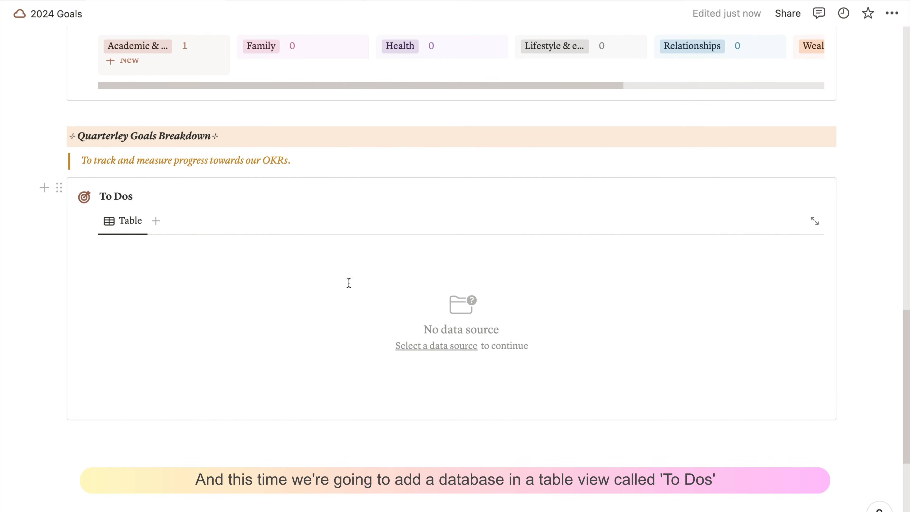
Create a new database named "OKR To Dos" as the data source of the table in the callout.
{"action": "left_click", "coordinate": [454, 363]}
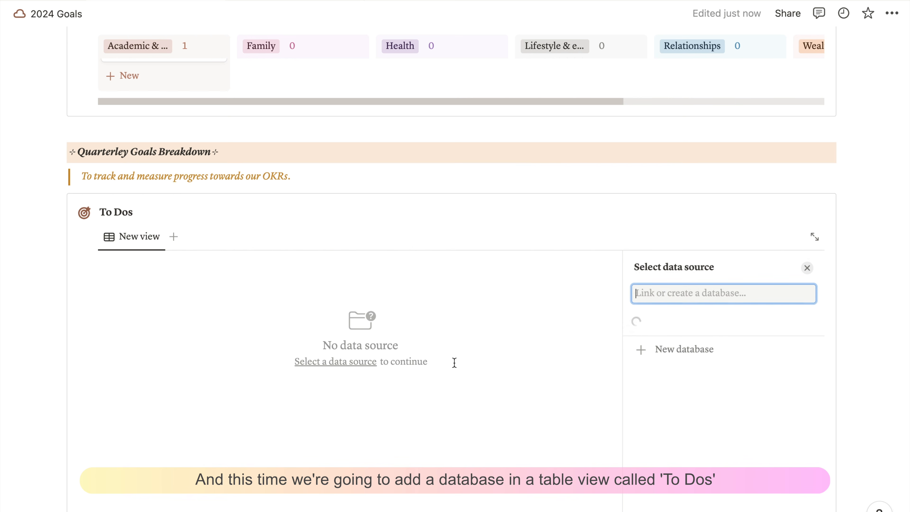
{"action": "type", "text": "OKR"}
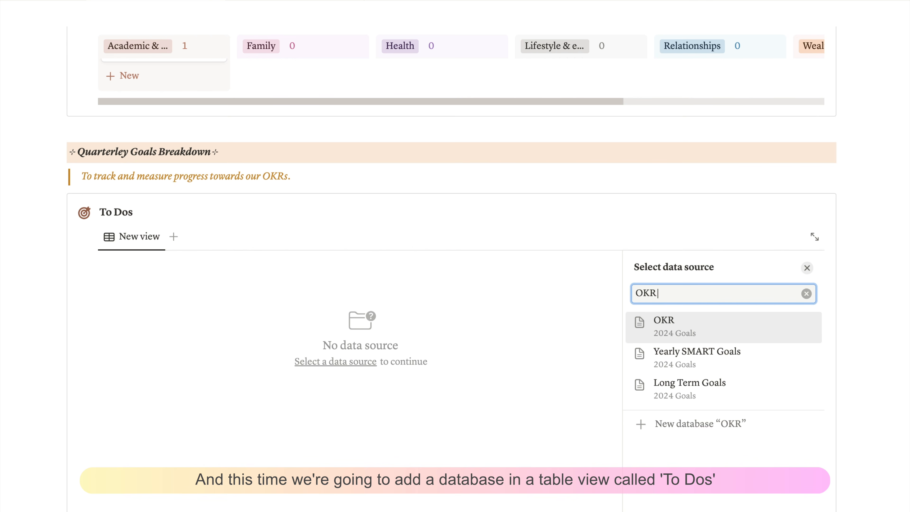
{"action": "type", "text": " To Dos"}
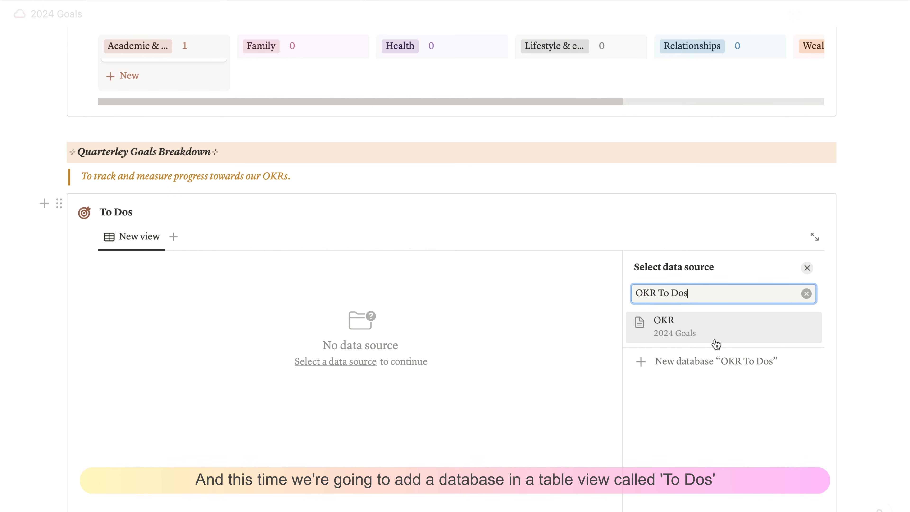
{"action": "left_click", "coordinate": [701, 363]}
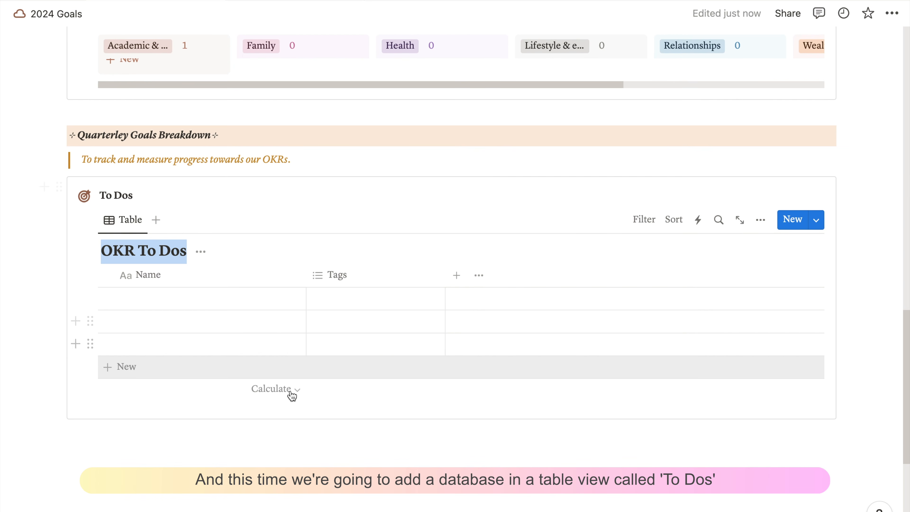
Create a new template for the OKR To Dos database and title it "*New OKR To Do".
{"action": "left_click", "coordinate": [817, 221]}
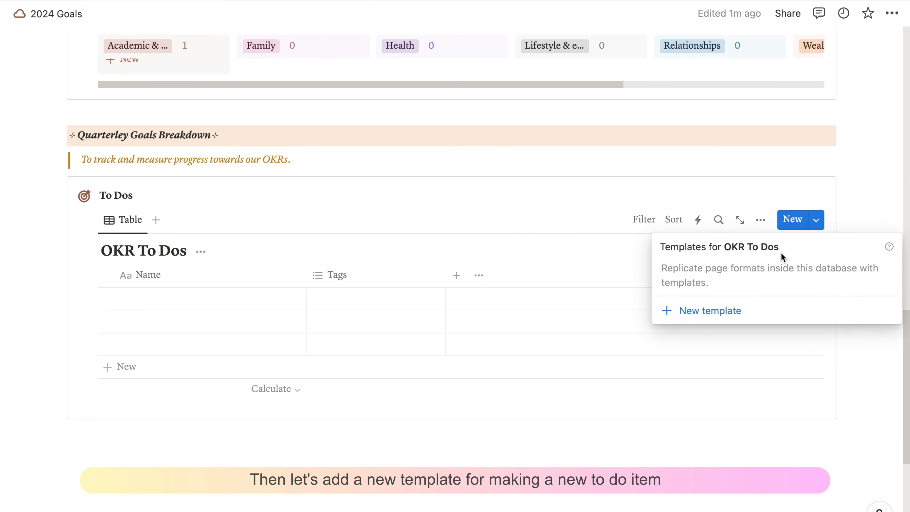
{"action": "left_click", "coordinate": [706, 316]}
{"action": "type", "text": "*N"}
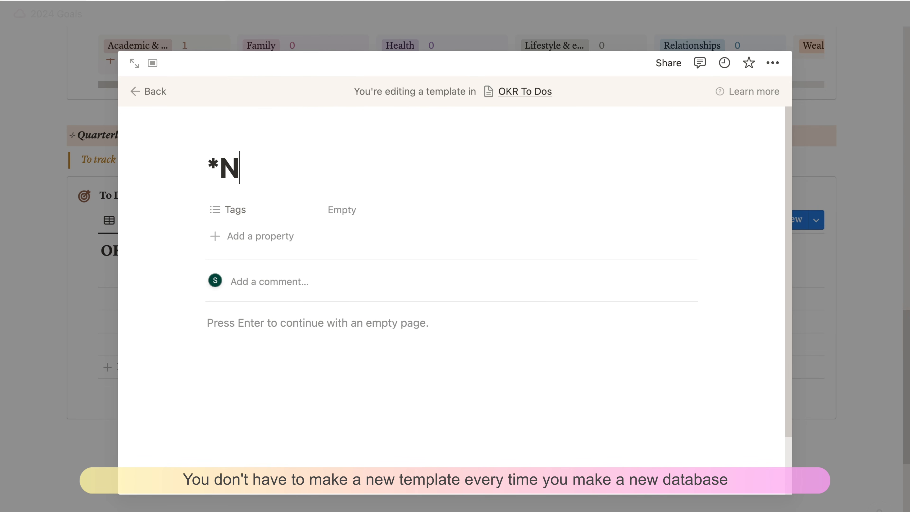
{"action": "type", "text": "ew OKR To"}
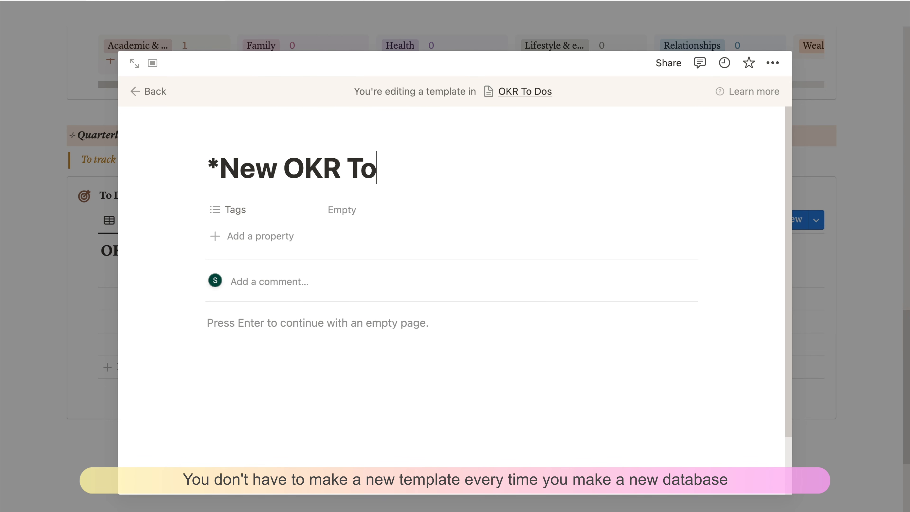
{"action": "type", "text": " Do"}
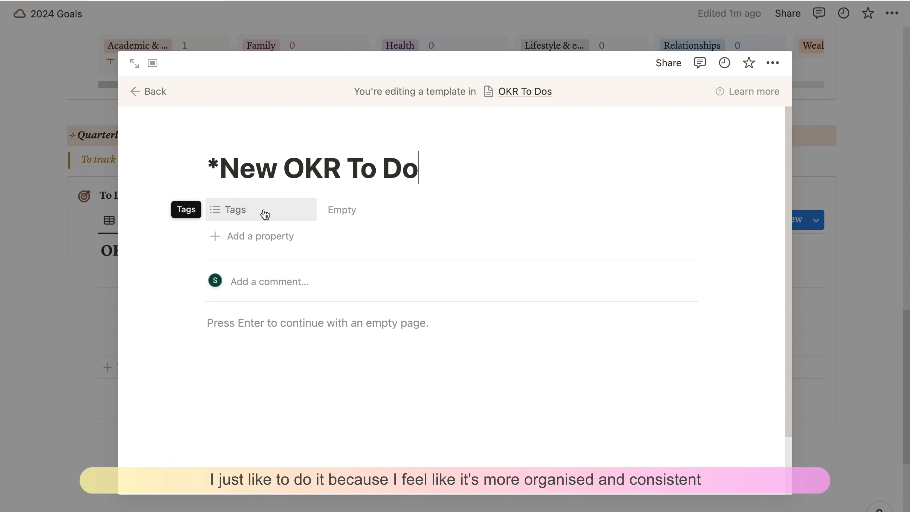
Add an icon to the template page and change it to the yellow target icon.
{"action": "left_click", "coordinate": [215, 138]}
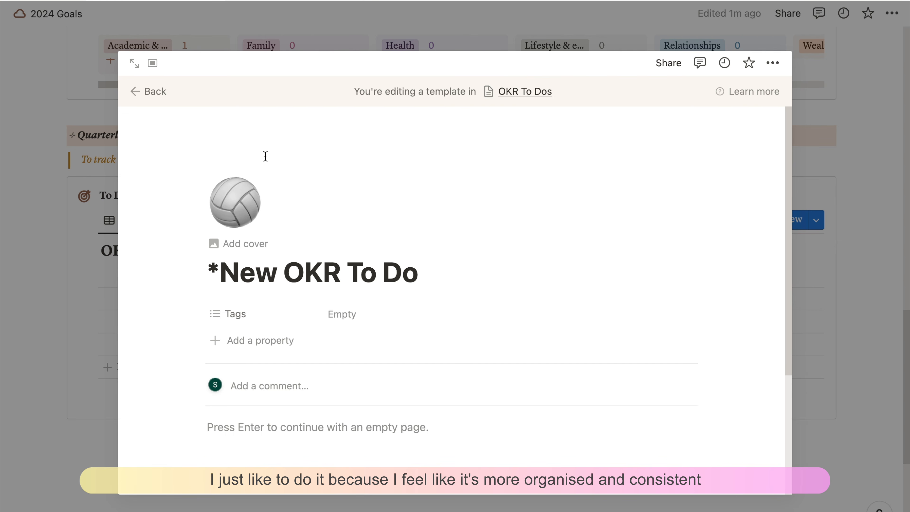
{"action": "left_click", "coordinate": [237, 212]}
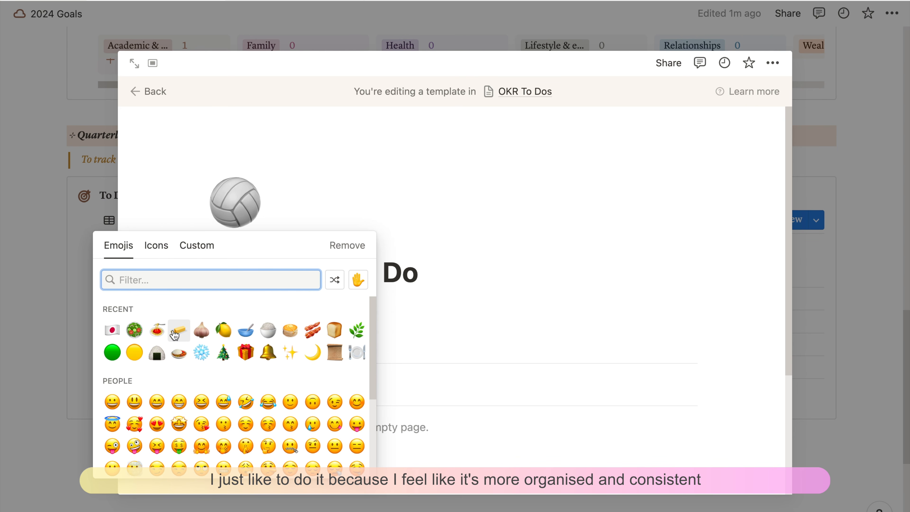
{"action": "left_click", "coordinate": [153, 253]}
{"action": "mouse_move", "coordinate": [135, 330]}
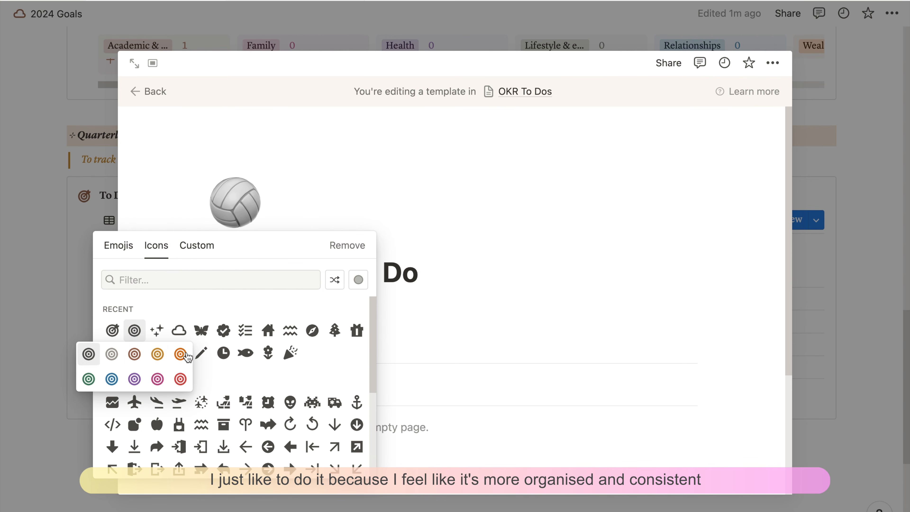
{"action": "left_click", "coordinate": [158, 355]}
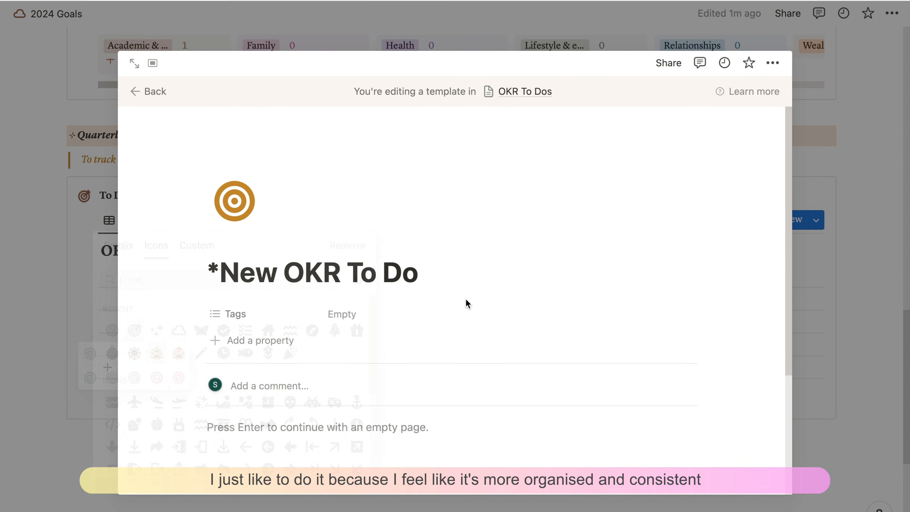
Delete the Tags property from the to-do template.
{"action": "left_click", "coordinate": [255, 318]}
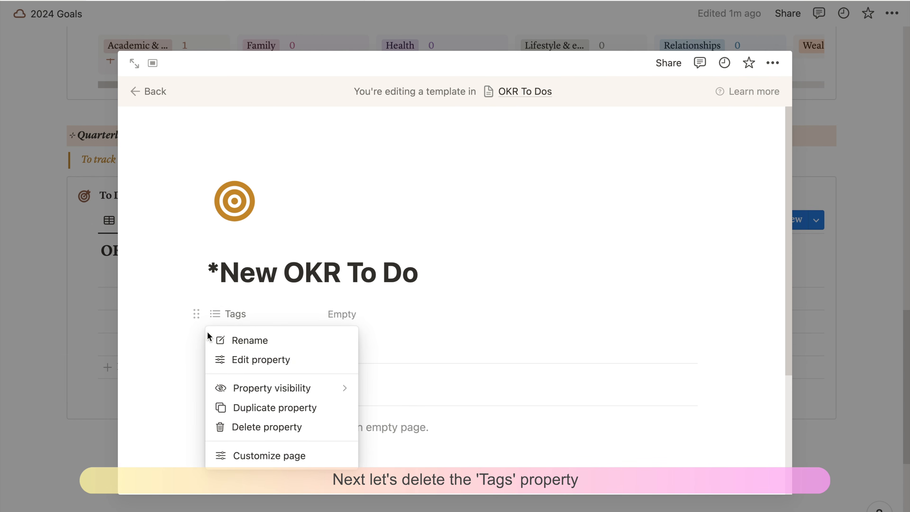
{"action": "left_click", "coordinate": [275, 430]}
{"action": "left_click", "coordinate": [415, 289]}
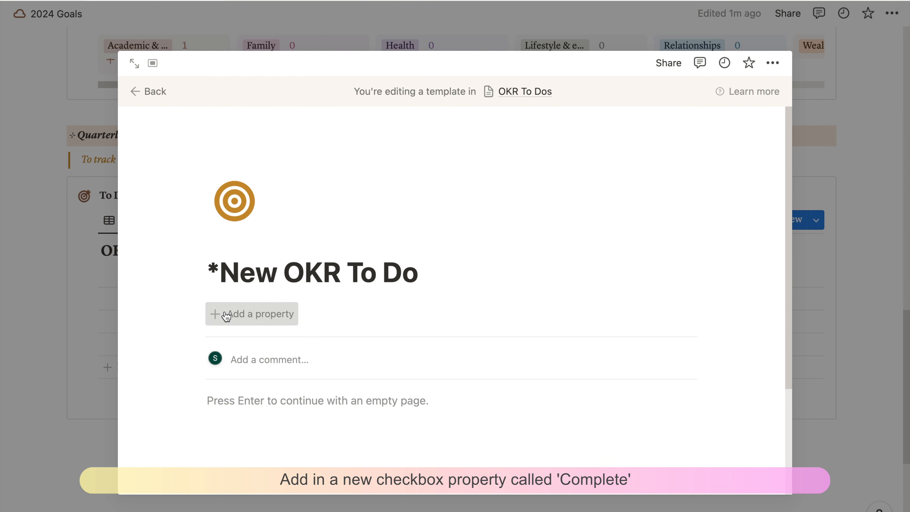
Add a checkbox property named "Complete" to the to-do template.
{"action": "left_click", "coordinate": [225, 314]}
{"action": "type", "text": "check"}
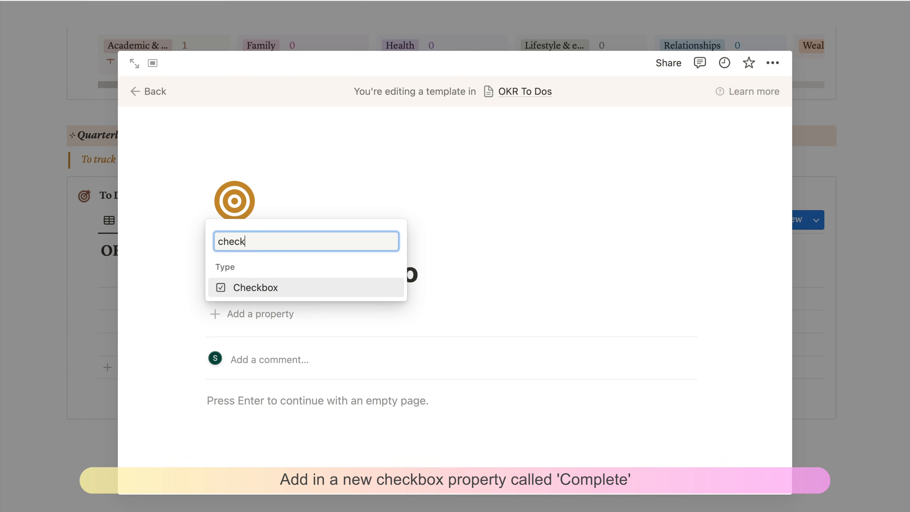
{"action": "left_click", "coordinate": [219, 292]}
{"action": "type", "text": "Compl"}
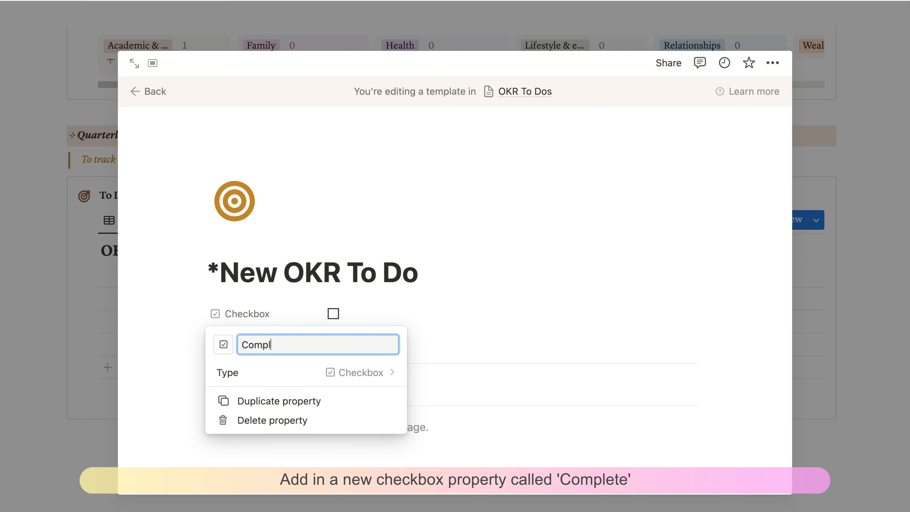
{"action": "type", "text": "ete"}
{"action": "key", "text": "Return"}
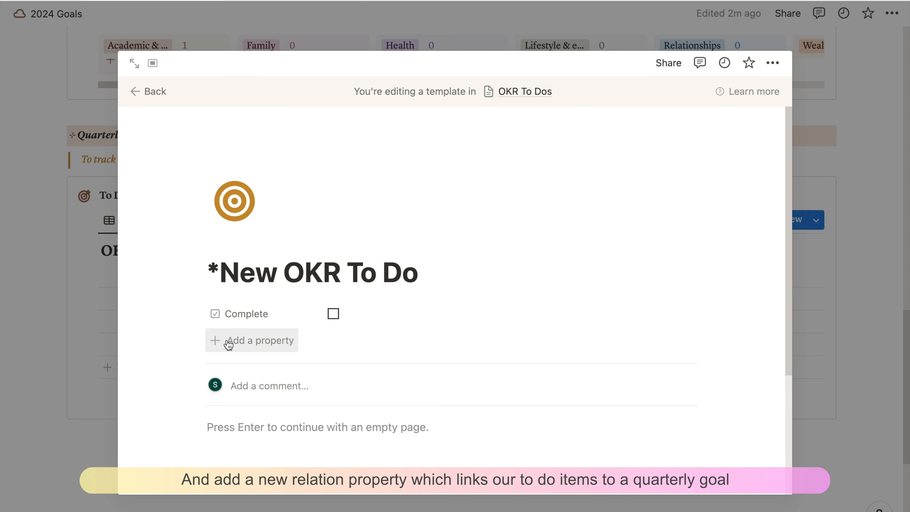
Add a relation property named "Quarterly OKR" linked to the OKR database, also shown on OKR, and close the template.
{"action": "left_click", "coordinate": [236, 345]}
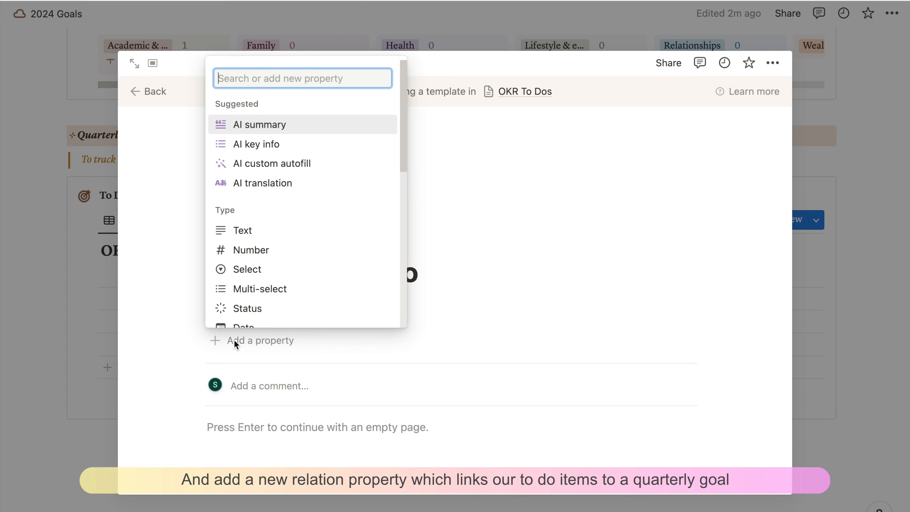
{"action": "type", "text": "Rel"}
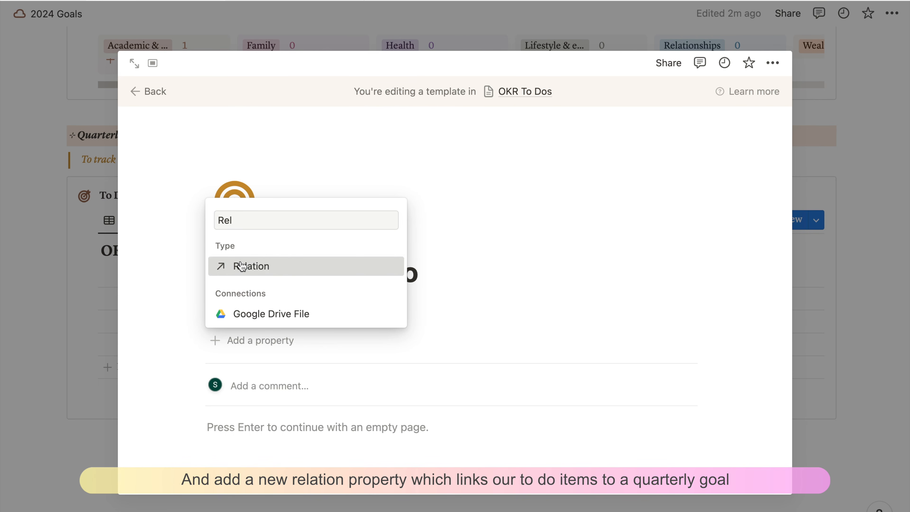
{"action": "left_click", "coordinate": [242, 266]}
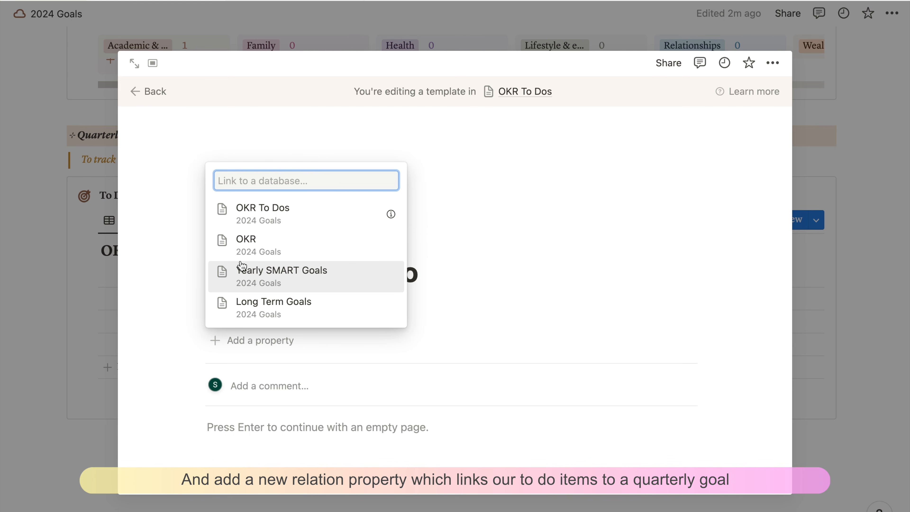
{"action": "left_click", "coordinate": [266, 252]}
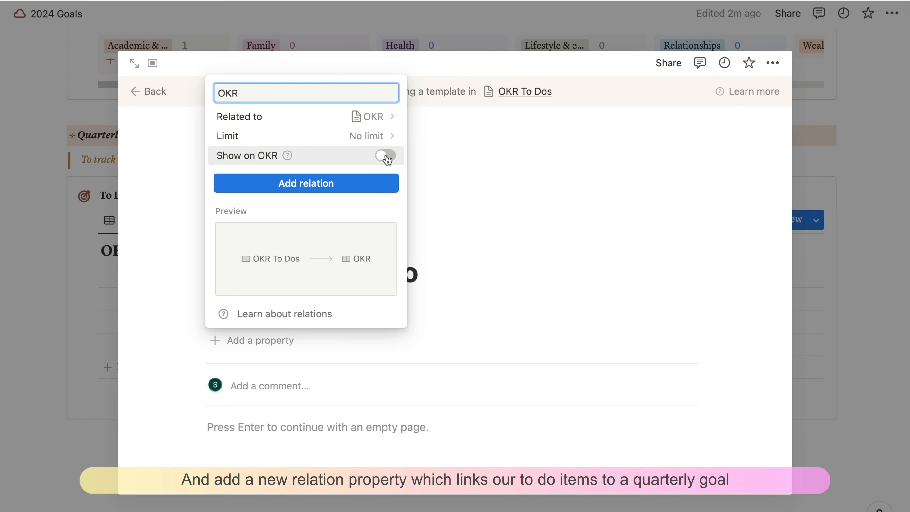
{"action": "left_click", "coordinate": [386, 156]}
{"action": "left_click", "coordinate": [257, 75]}
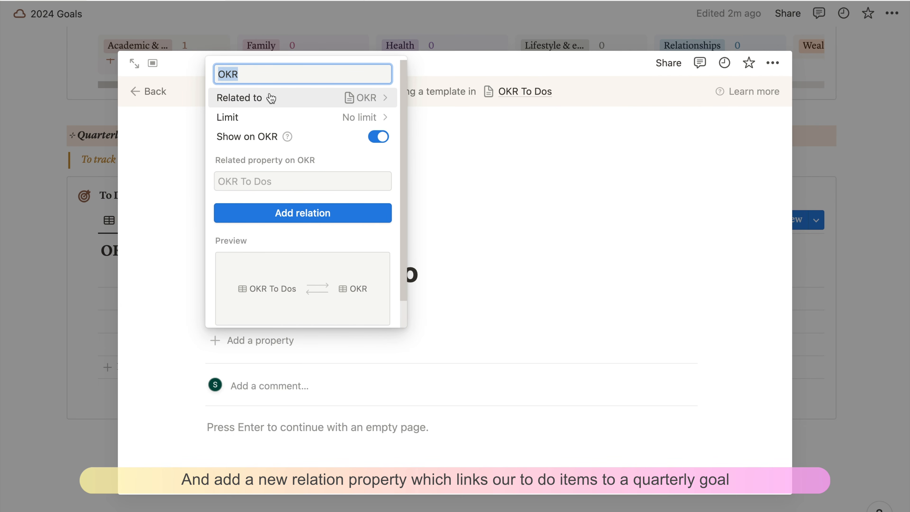
{"action": "type", "text": "Quarterly"}
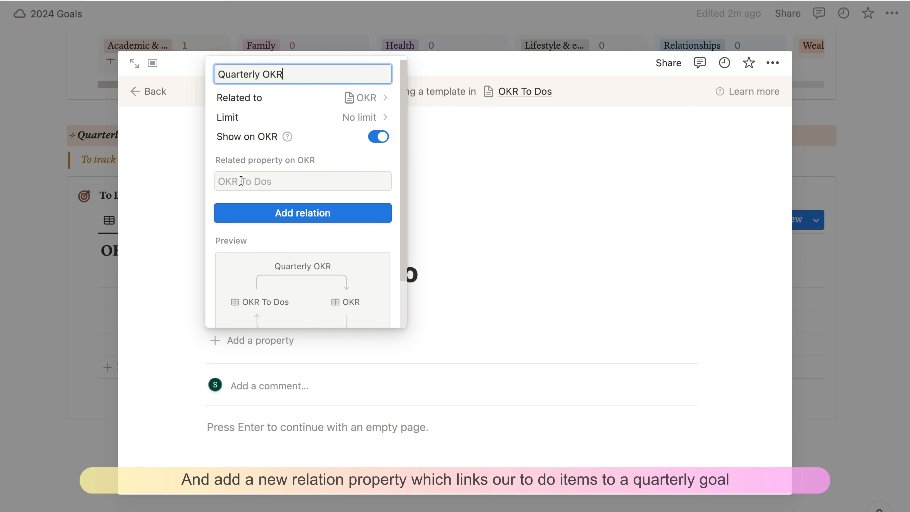
{"action": "left_click", "coordinate": [275, 217]}
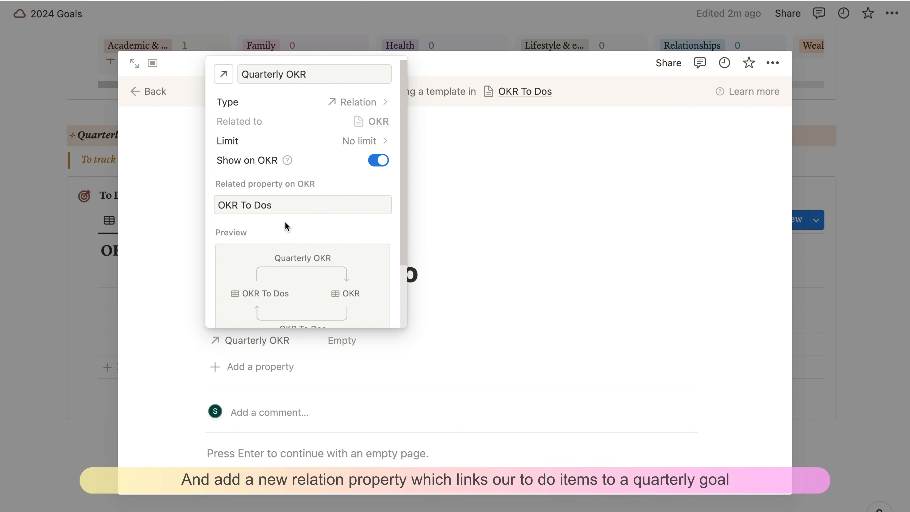
{"action": "key", "text": "Escape"}
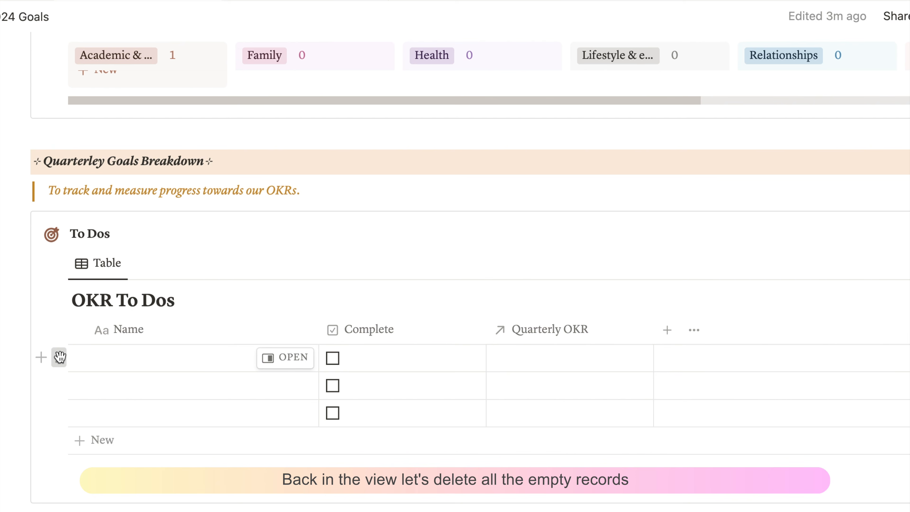
Delete the three empty rows from the OKR To Dos table.
{"action": "left_click", "coordinate": [58, 357]}
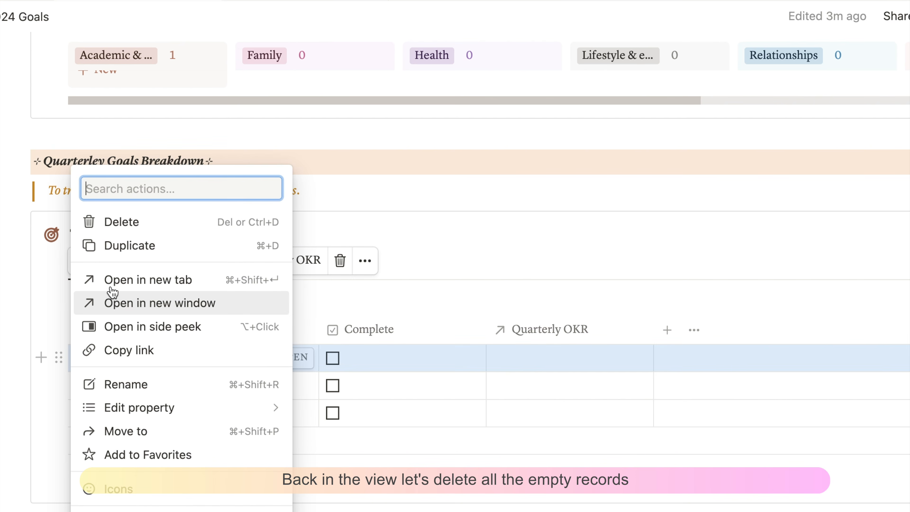
{"action": "left_click", "coordinate": [124, 222]}
{"action": "left_click", "coordinate": [58, 358]}
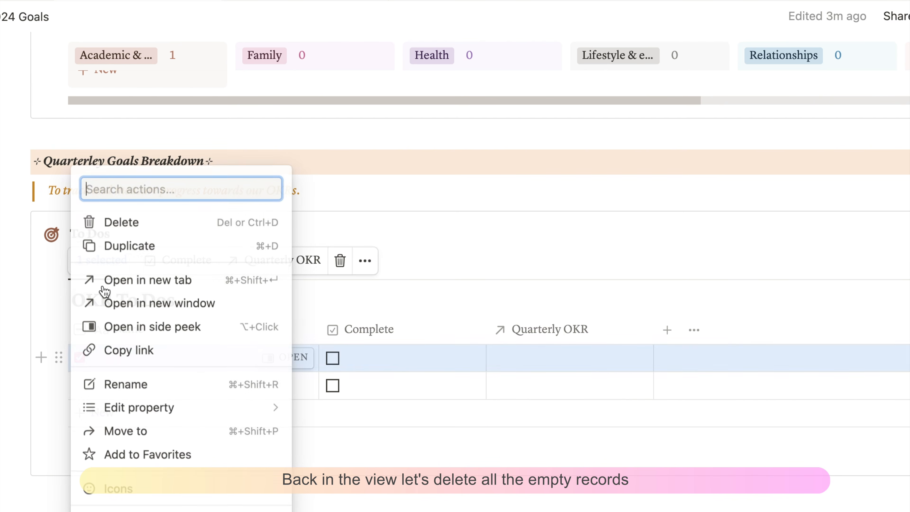
{"action": "left_click", "coordinate": [136, 222]}
{"action": "left_click", "coordinate": [58, 358]}
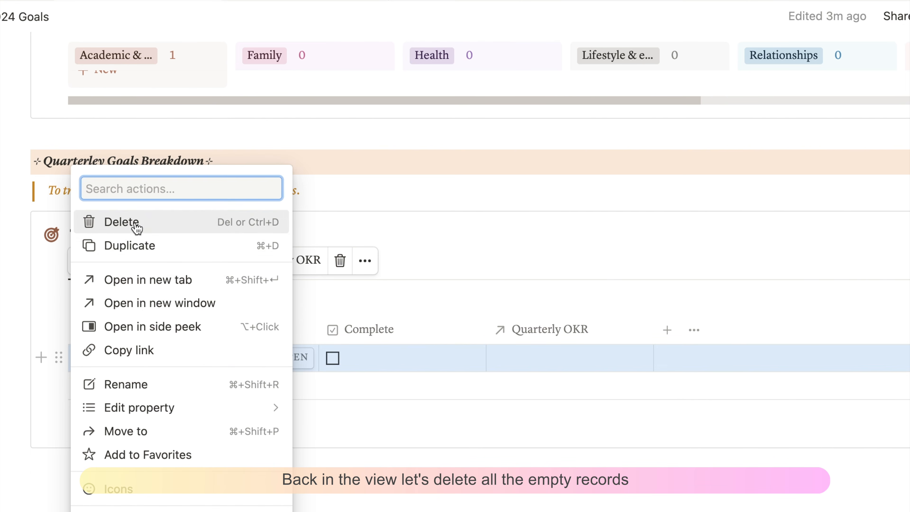
{"action": "left_click", "coordinate": [135, 223]}
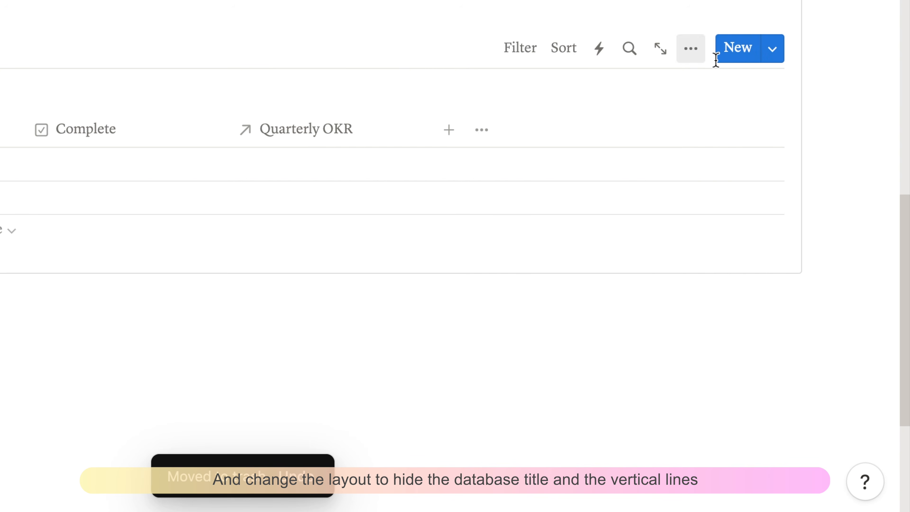
Hide the database title and the vertical lines in the OKR To Dos table's layout.
{"action": "left_click", "coordinate": [691, 49]}
{"action": "left_click", "coordinate": [668, 174]}
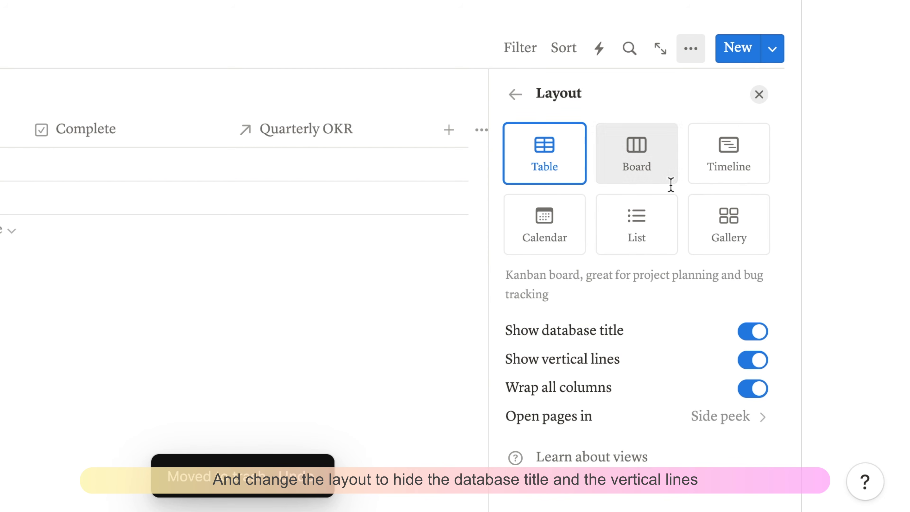
{"action": "left_click", "coordinate": [756, 332]}
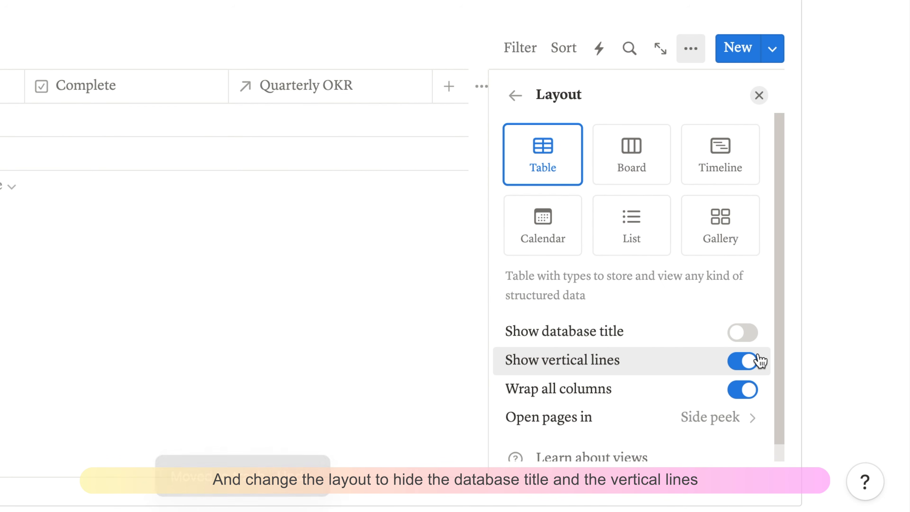
{"action": "left_click", "coordinate": [753, 361]}
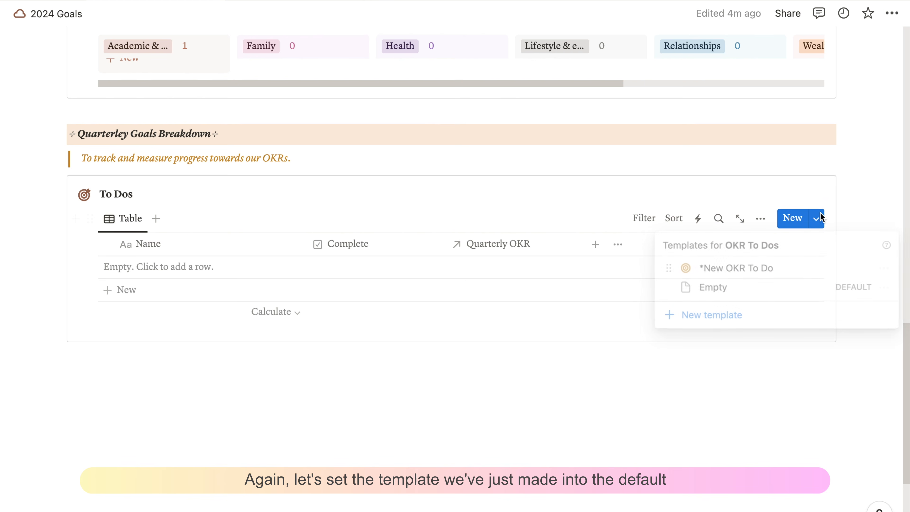
Set the "*New OKR To Do" template as the default for all views in OKR To Dos.
{"action": "left_click", "coordinate": [891, 272]}
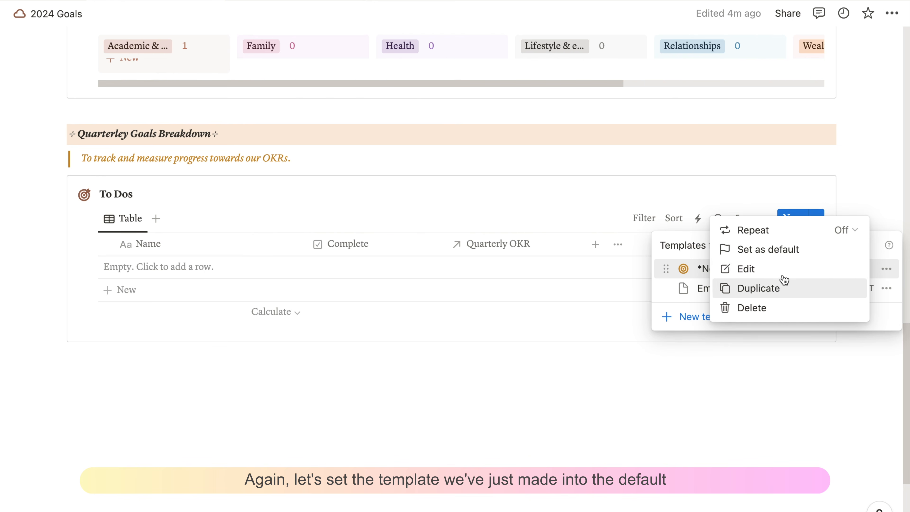
{"action": "left_click", "coordinate": [778, 250]}
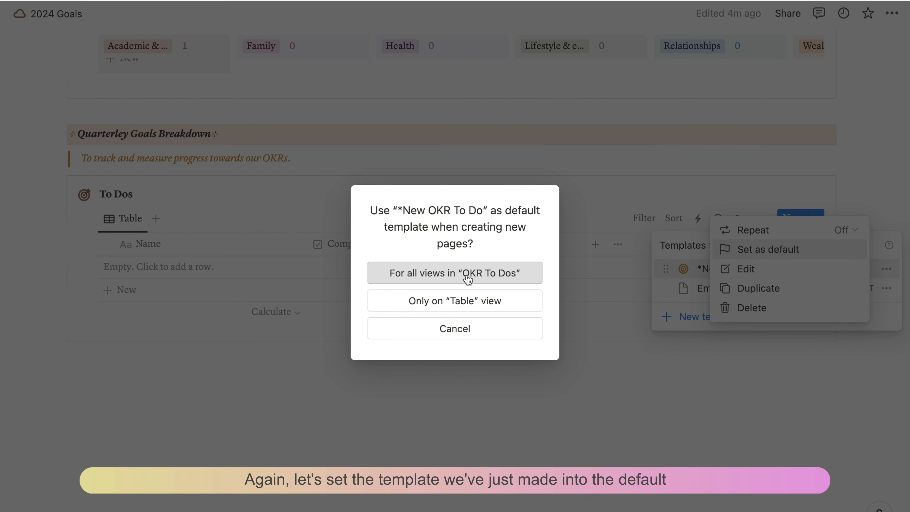
{"action": "left_click", "coordinate": [501, 282]}
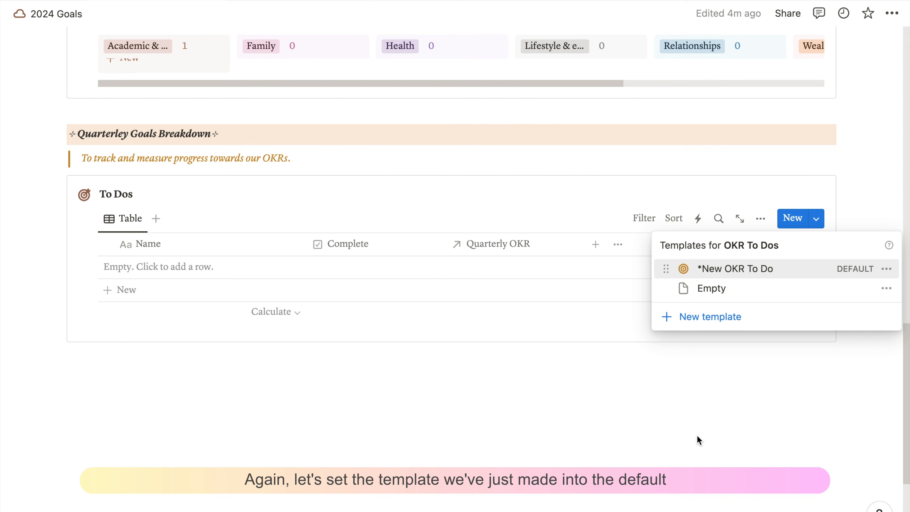
{"action": "left_click", "coordinate": [673, 429]}
Add a to-do named "Japanese MNN I: Chapter 1" and move the Complete column in front of the Name column.
{"action": "left_click", "coordinate": [191, 273]}
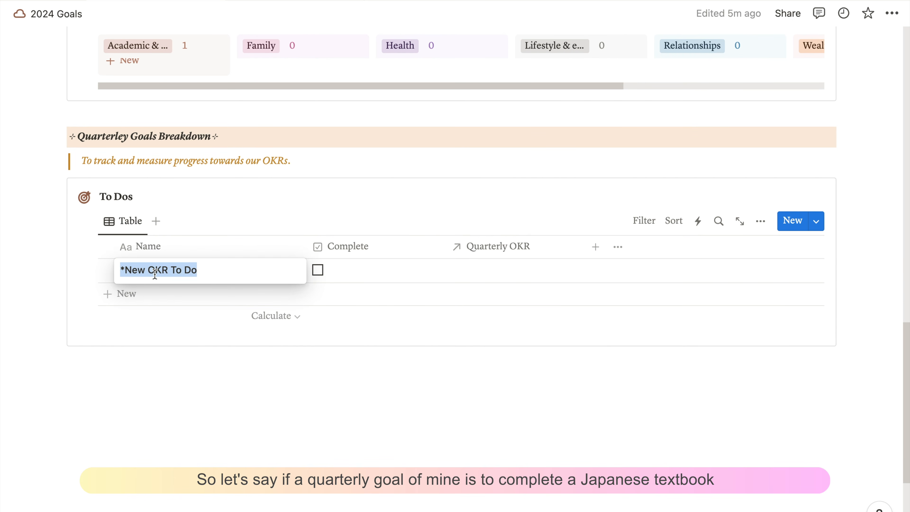
{"action": "type", "text": "Japanese M"}
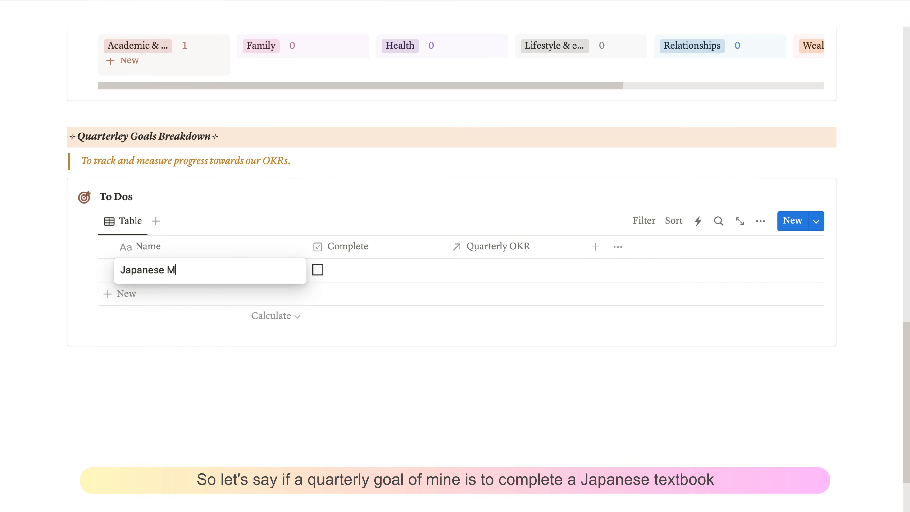
{"action": "type", "text": "NN I: Chapter 1"}
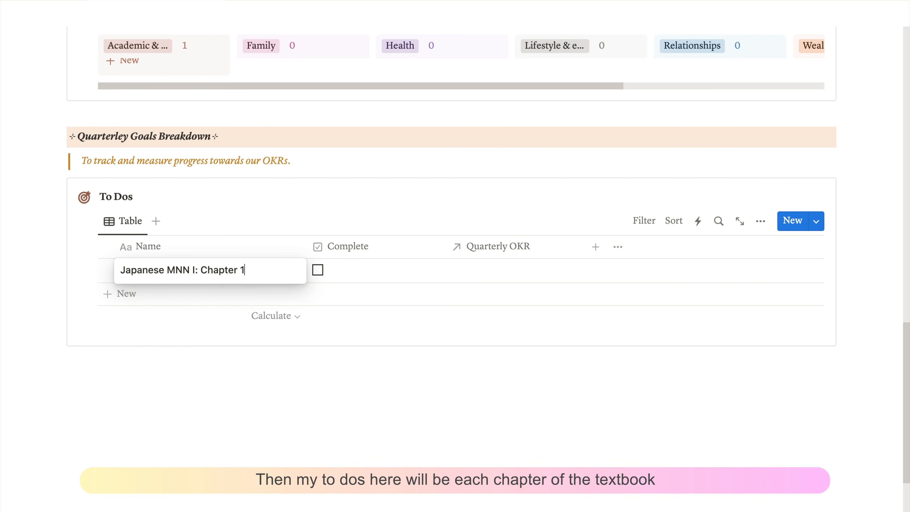
{"action": "key", "text": "Return"}
{"action": "left_click", "coordinate": [143, 359]}
{"action": "left_click_drag", "start_coordinate": [394, 251], "coordinate": [210, 254]}
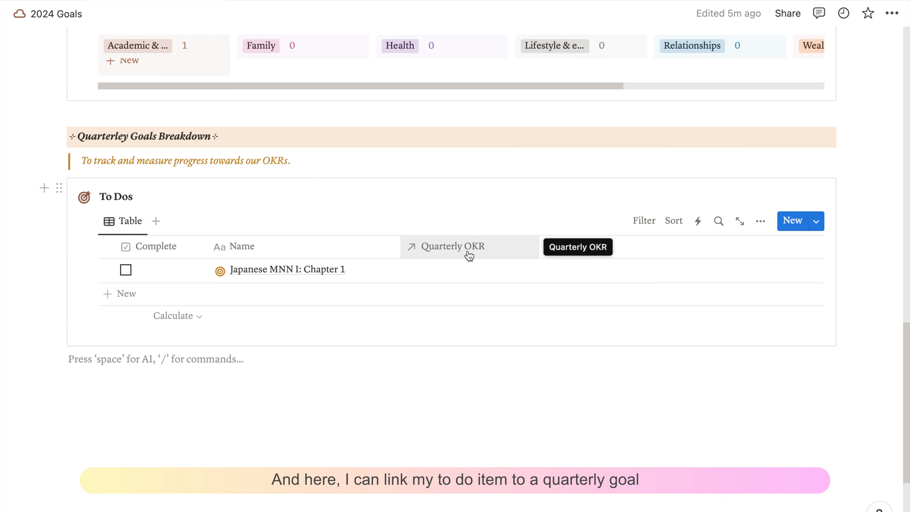
Link the Chapter 1 to-do to the quarterly goal "MNN Textbook I: 25 Chapters (1st half)" and widen the Quarterly OKR column.
{"action": "left_click", "coordinate": [455, 280]}
{"action": "left_click", "coordinate": [484, 317]}
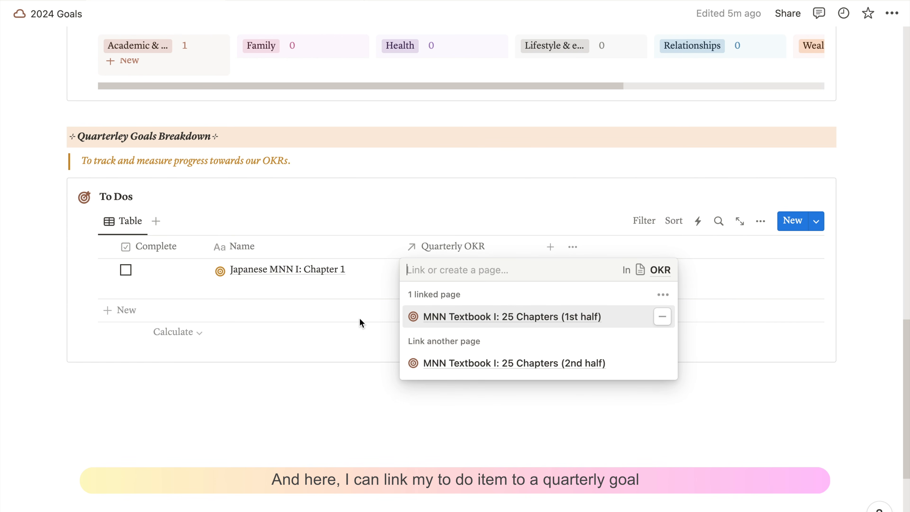
{"action": "key", "text": "Escape"}
{"action": "left_click_drag", "start_coordinate": [539, 249], "coordinate": [635, 241]}
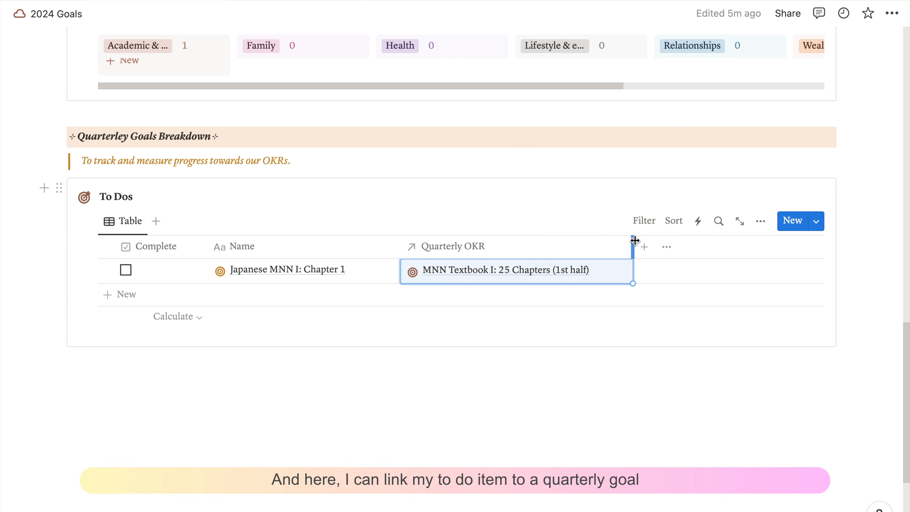
Duplicate the "Japanese MNN I: Chapter 1" to-do and name the copies for Chapters 2 to 5.
{"action": "left_click", "coordinate": [90, 269]}
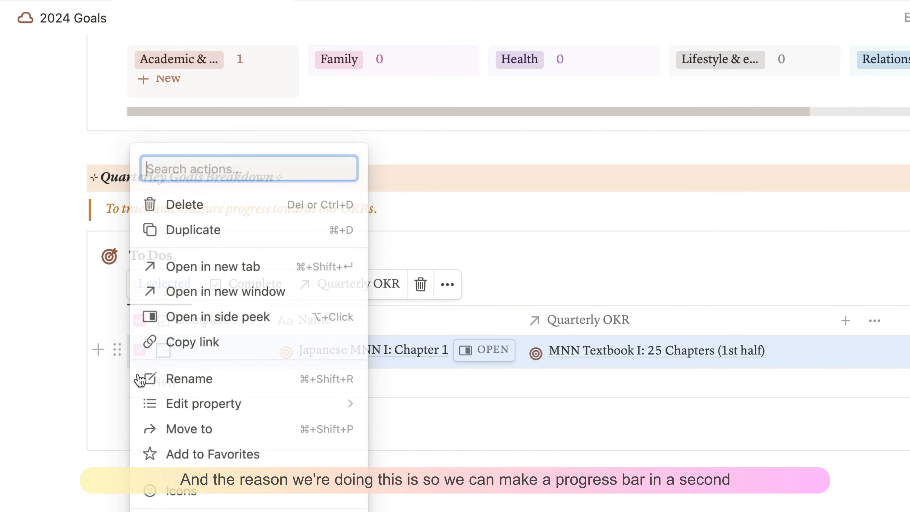
{"action": "left_click", "coordinate": [226, 237]}
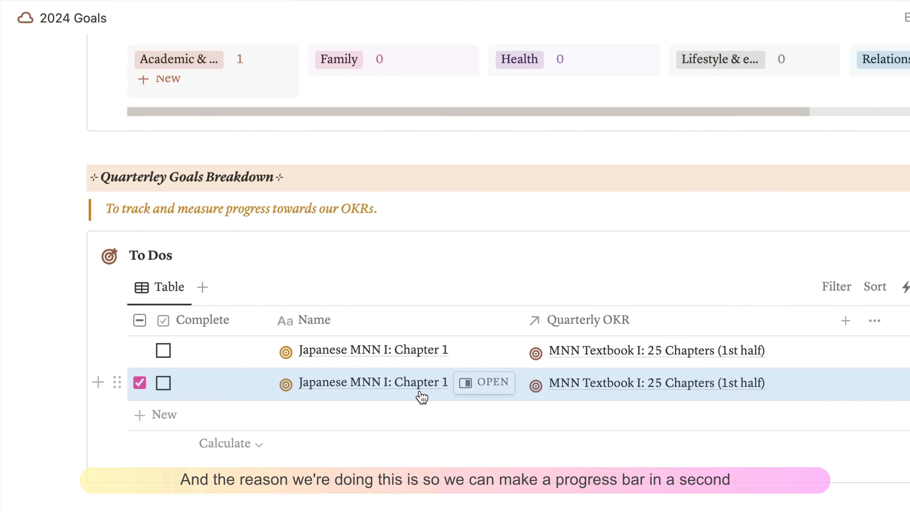
{"action": "left_click", "coordinate": [438, 382]}
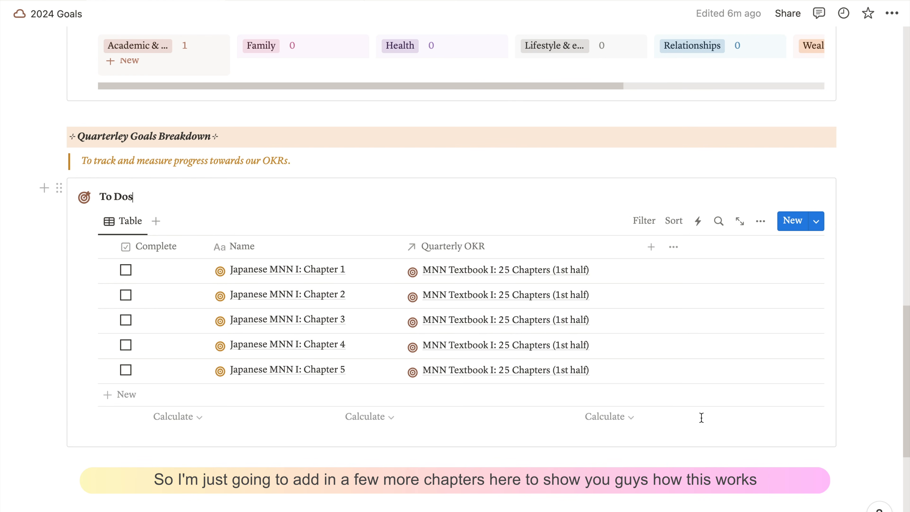
Group the To Dos table by Quarterly OKR and hide its empty groups.
{"action": "left_click", "coordinate": [760, 221]}
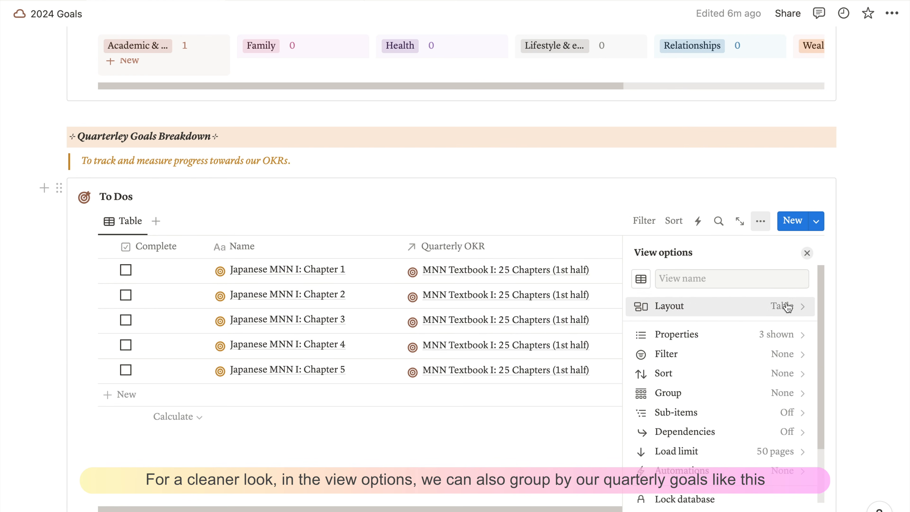
{"action": "left_click", "coordinate": [735, 395]}
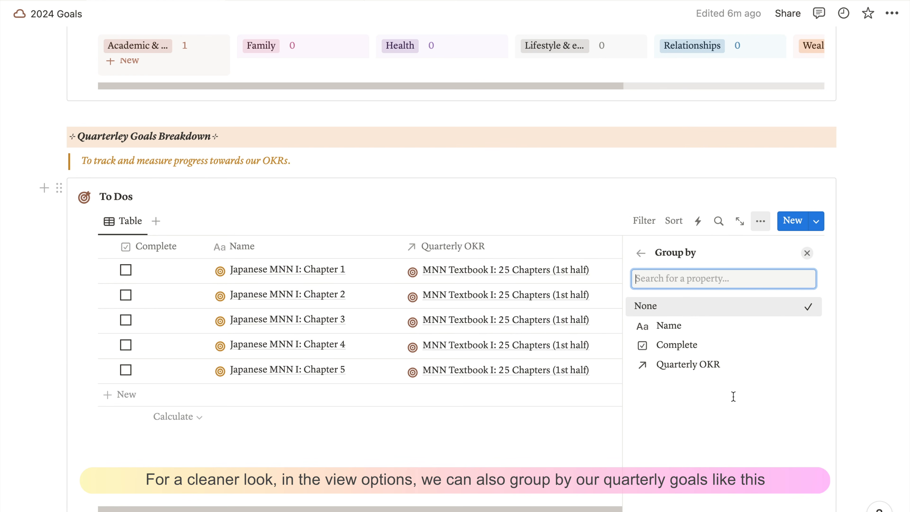
{"action": "left_click", "coordinate": [688, 365]}
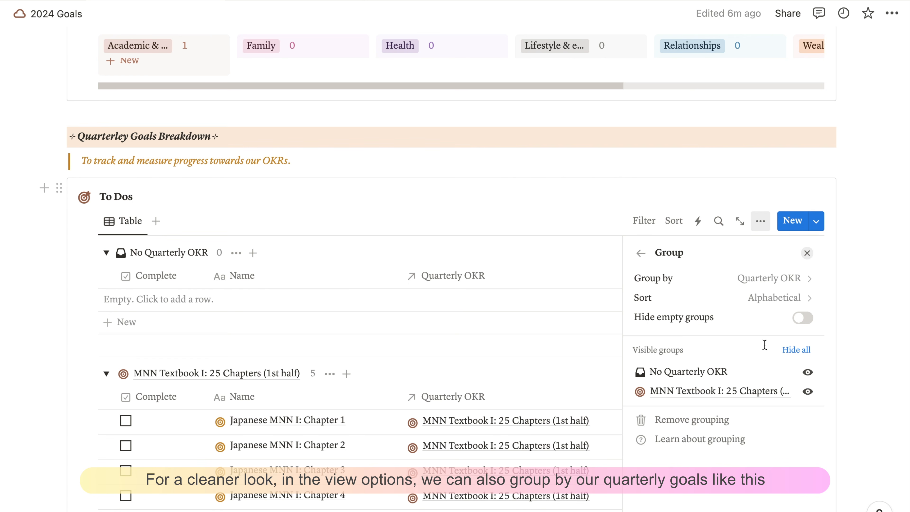
{"action": "left_click", "coordinate": [802, 319]}
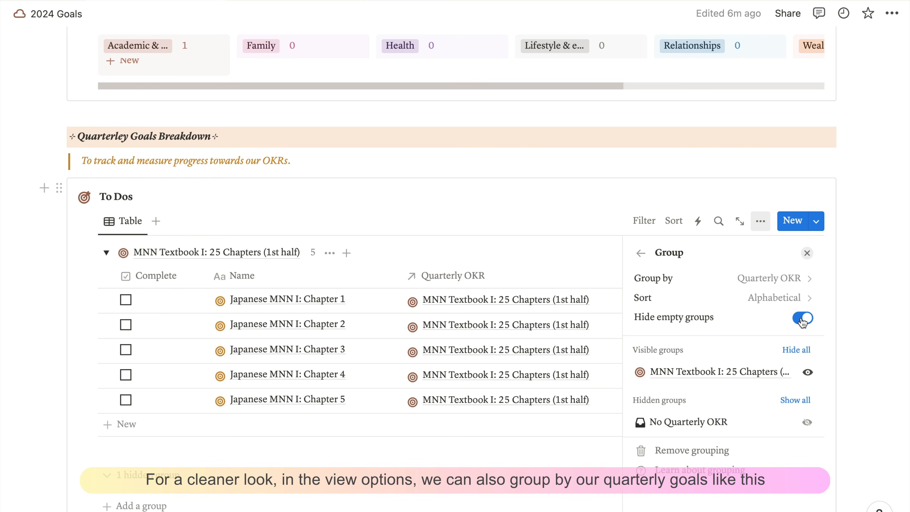
{"action": "key", "text": "Escape"}
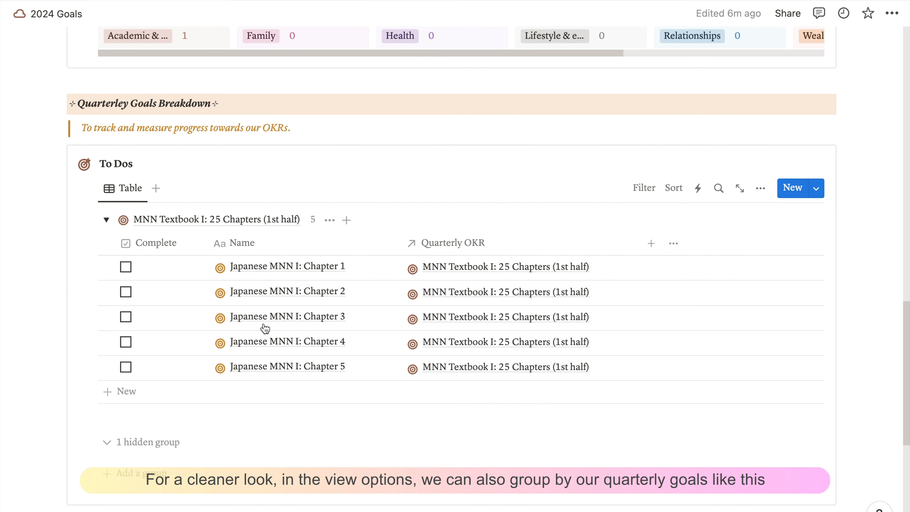
Collapse and re-expand the "MNN Textbook I: 25 Chapters (1st half)" group in the To Dos table.
{"action": "left_click", "coordinate": [107, 273]}
{"action": "left_click", "coordinate": [107, 275]}
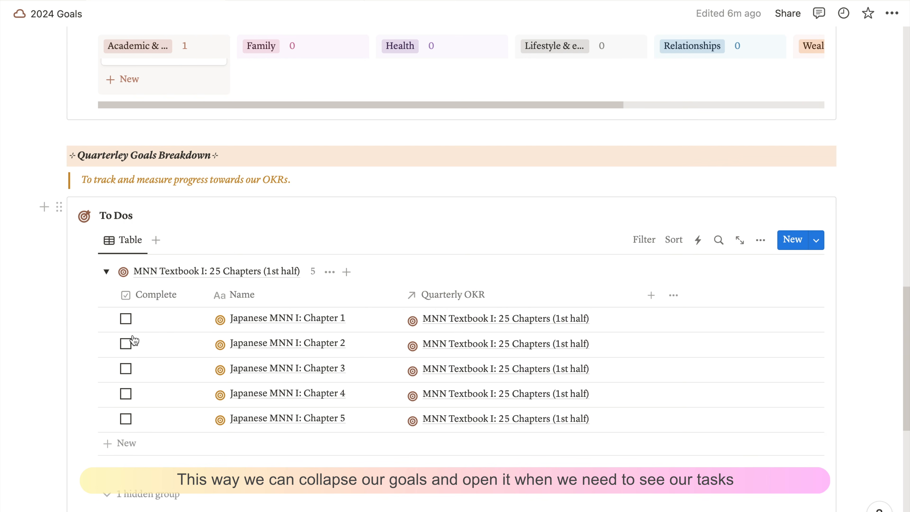
{"action": "left_click", "coordinate": [108, 274]}
{"action": "left_click", "coordinate": [107, 274]}
Mark the Japanese MNN I to-dos for Chapters 1, 2 and 3 as complete.
{"action": "left_click", "coordinate": [125, 319]}
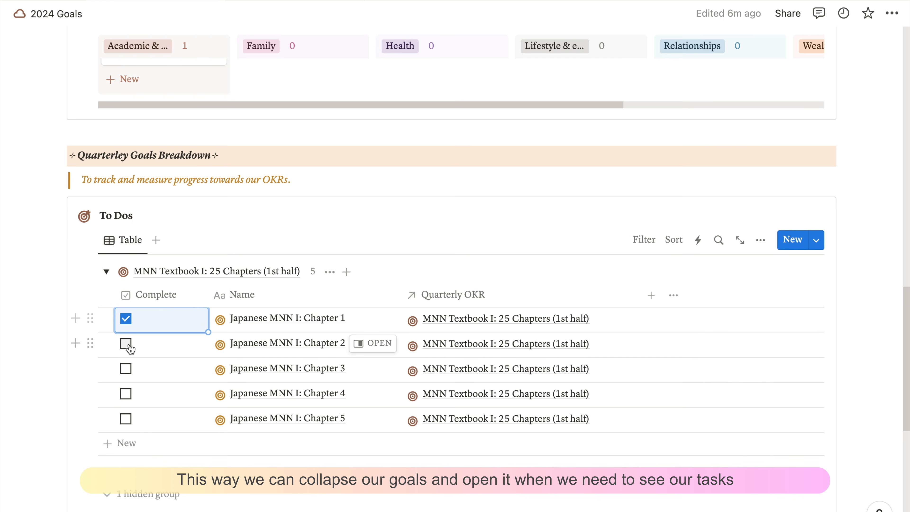
{"action": "left_click", "coordinate": [127, 344]}
{"action": "left_click", "coordinate": [126, 368]}
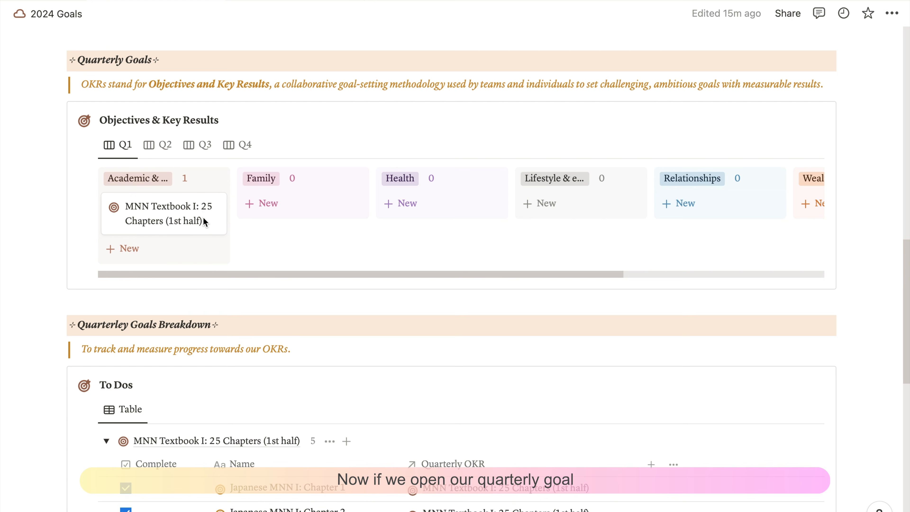
Open the "MNN Textbook I: 25 Chapters (1st half)" goal and set its OKR To Dos property to always hide.
{"action": "scroll", "coordinate": [187, 219], "scroll_direction": "up", "scroll_amount": 1}
{"action": "left_click", "coordinate": [165, 225]}
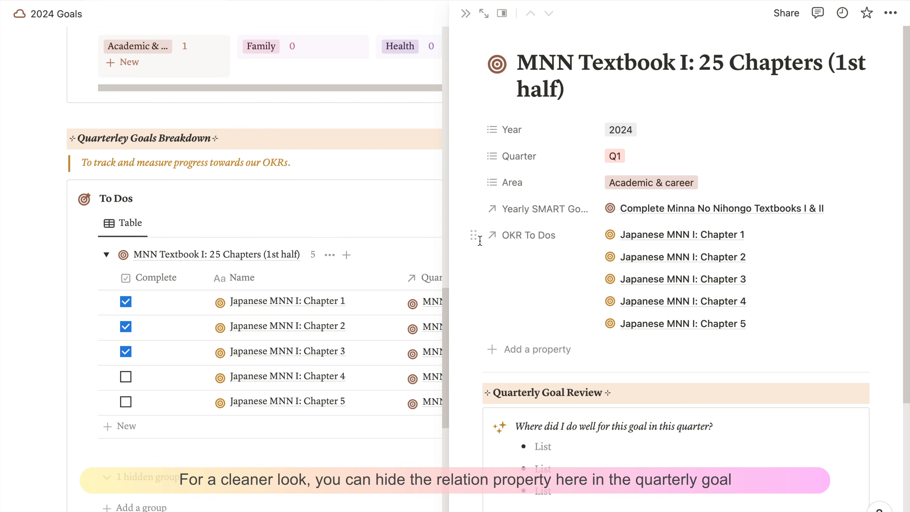
{"action": "left_click", "coordinate": [474, 236]}
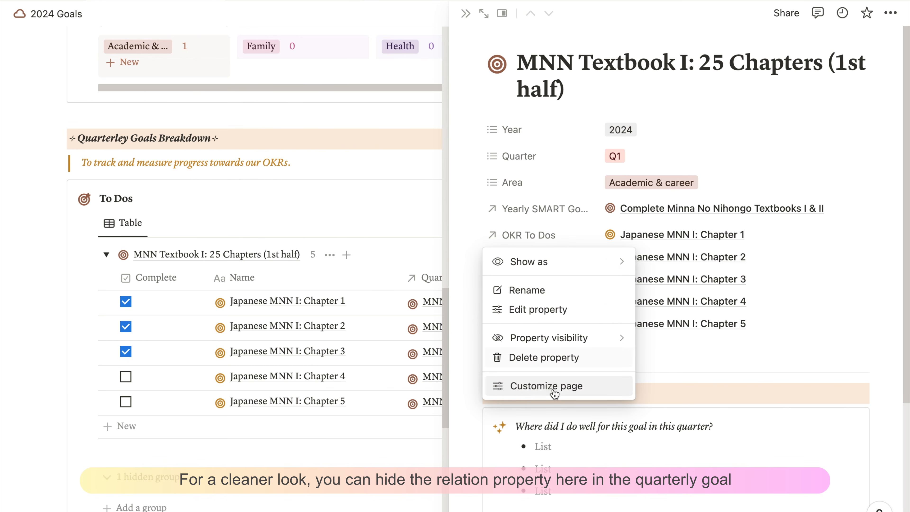
{"action": "mouse_move", "coordinate": [565, 337]}
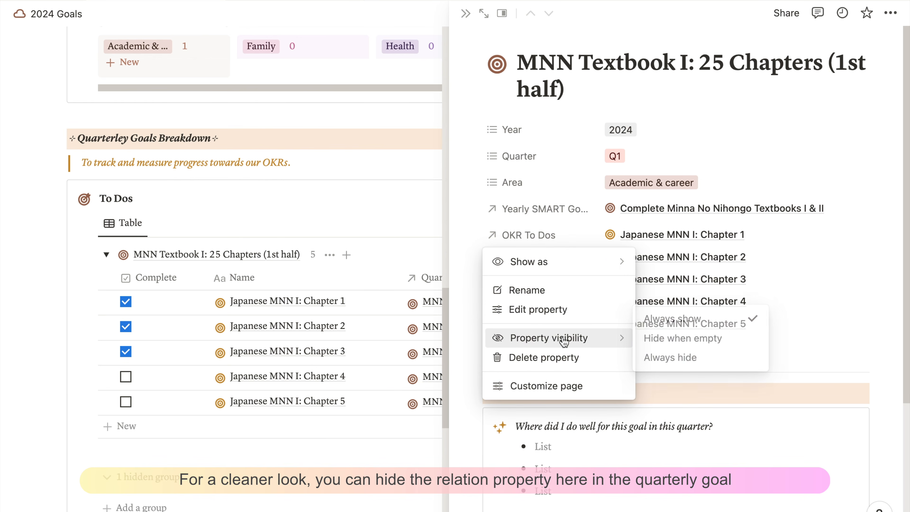
{"action": "left_click", "coordinate": [665, 357]}
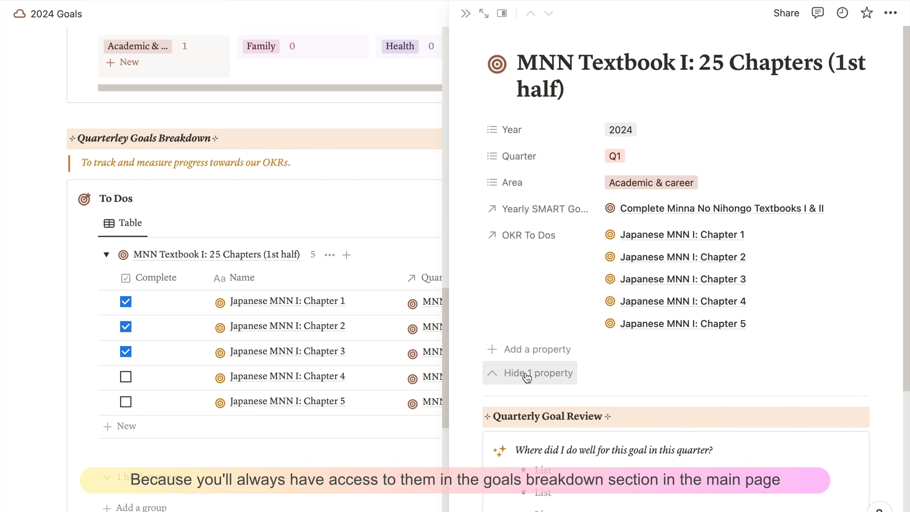
{"action": "left_click", "coordinate": [526, 373]}
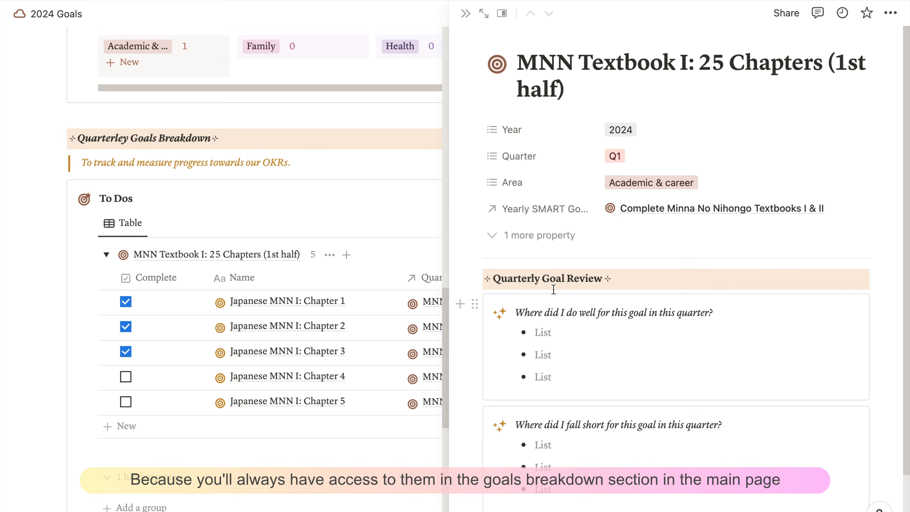
Add a rollup property named "Total Tasks" to the quarterly goal.
{"action": "left_click", "coordinate": [531, 235]}
{"action": "left_click", "coordinate": [546, 374]}
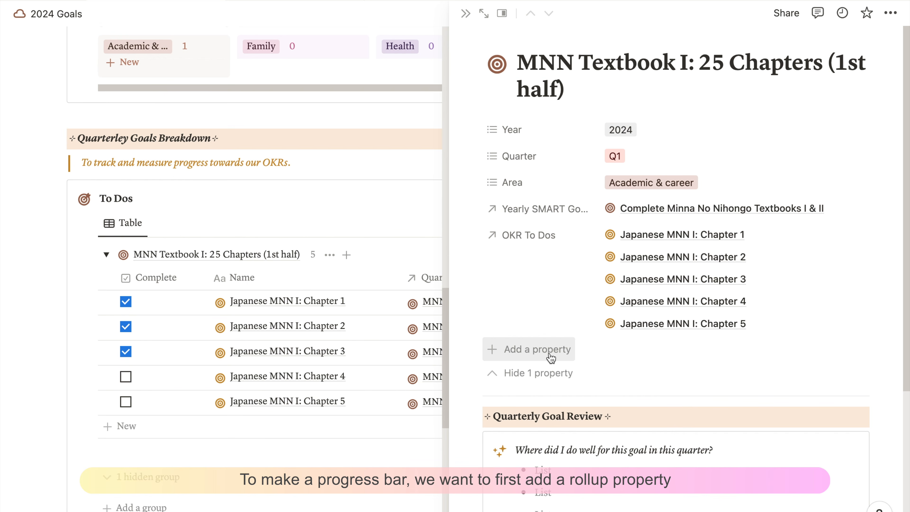
{"action": "left_click", "coordinate": [551, 357]}
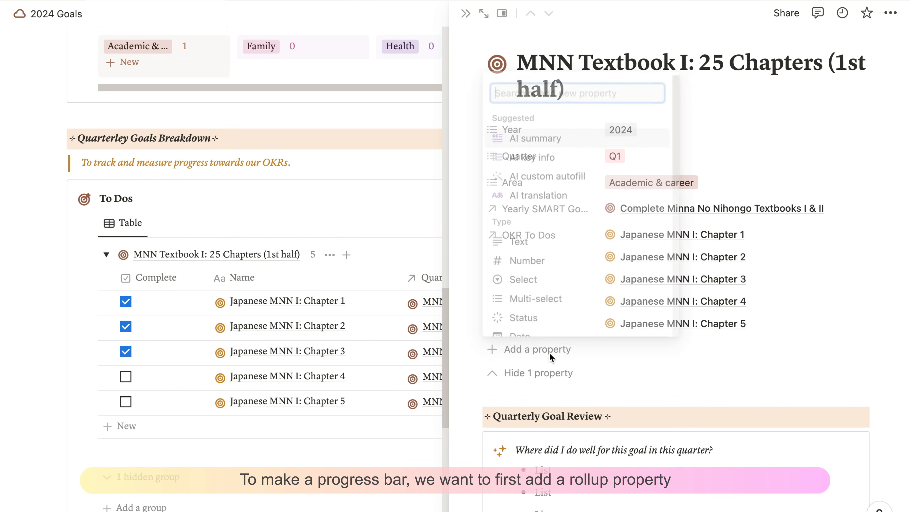
{"action": "type", "text": "rol"}
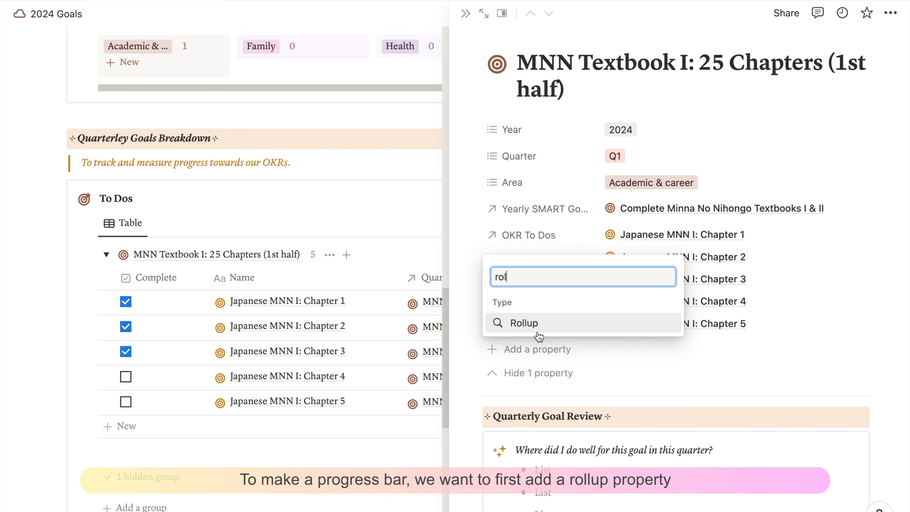
{"action": "left_click", "coordinate": [524, 323]}
{"action": "type", "text": "Total Tasks"}
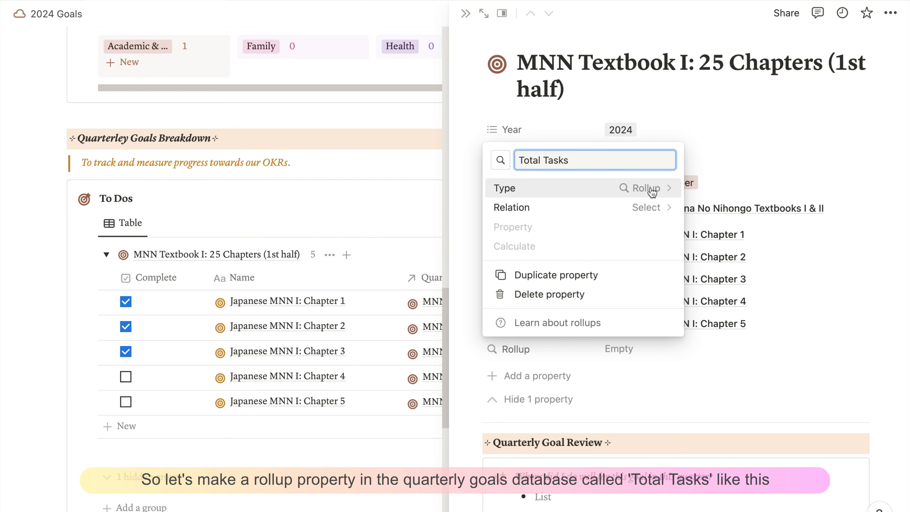
Configure the Total Tasks rollup to use the OKR To Dos relation and the Name property, calculated as Count all.
{"action": "left_click", "coordinate": [639, 214]}
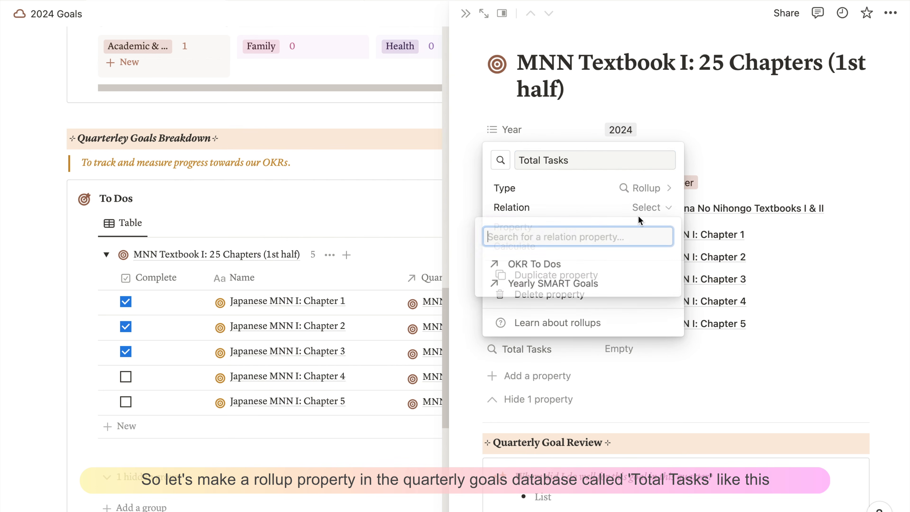
{"action": "left_click", "coordinate": [554, 264]}
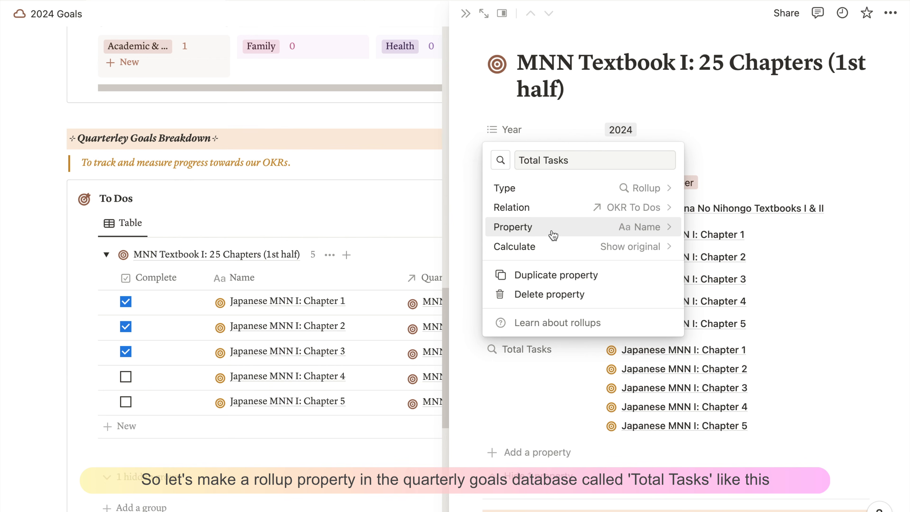
{"action": "left_click", "coordinate": [553, 235]}
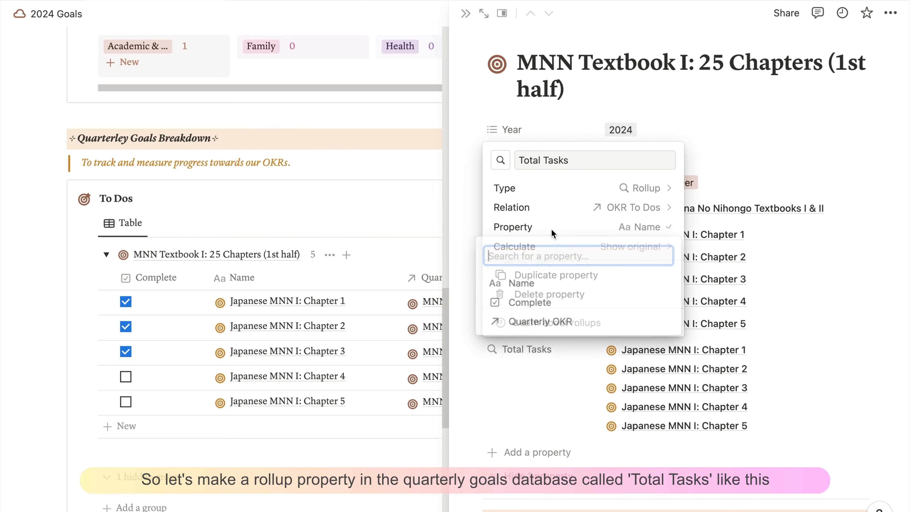
{"action": "left_click", "coordinate": [547, 284]}
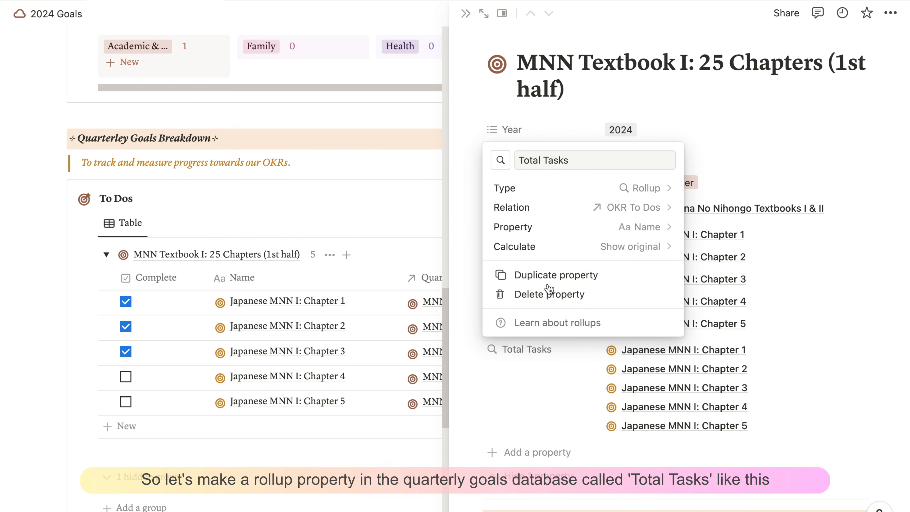
{"action": "left_click", "coordinate": [606, 251]}
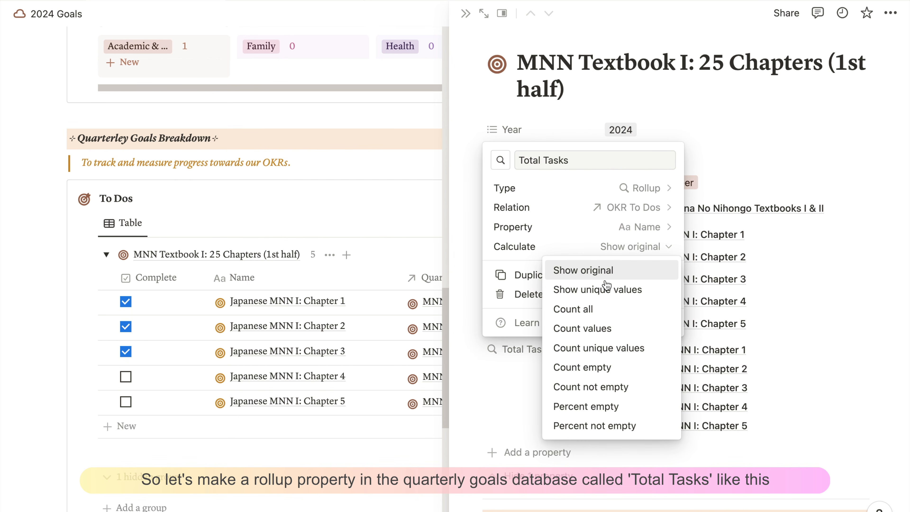
{"action": "left_click", "coordinate": [599, 310]}
{"action": "left_click", "coordinate": [354, 316]}
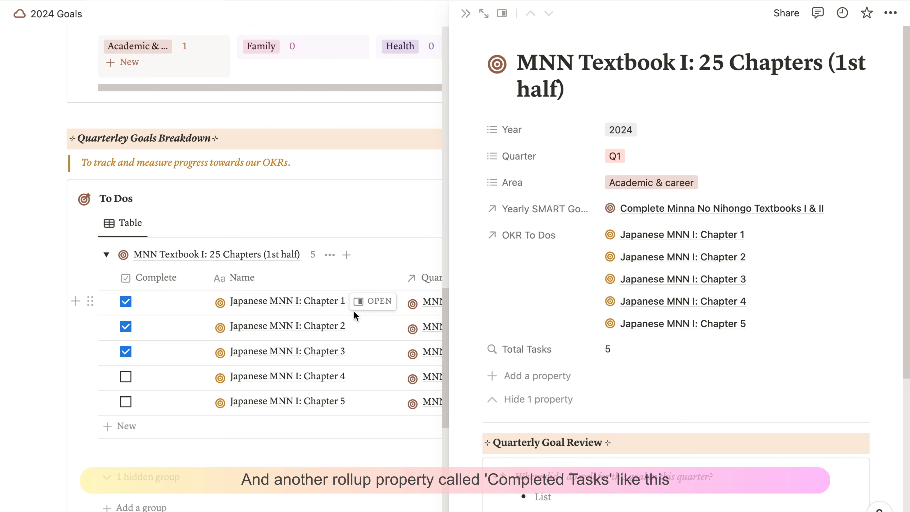
Add another rollup property named "Completed Tasks" to the quarterly goal.
{"action": "left_click", "coordinate": [542, 377]}
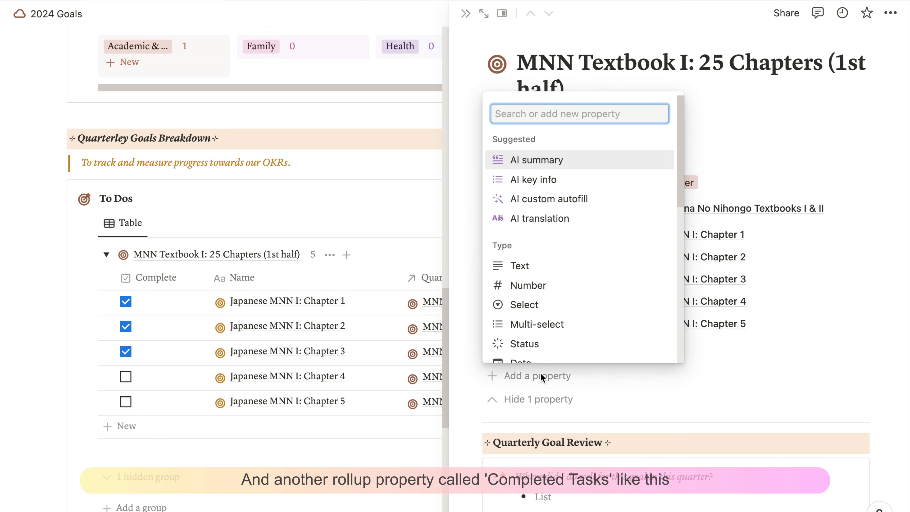
{"action": "type", "text": "roll"}
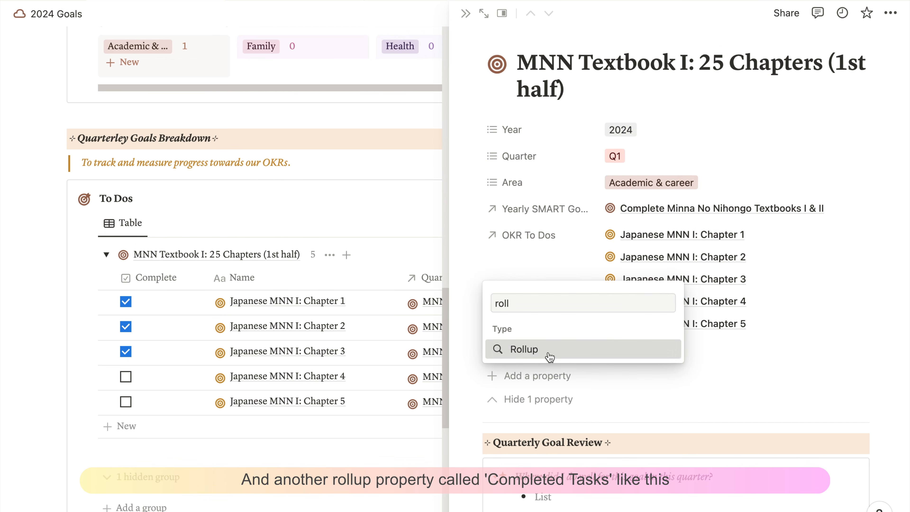
{"action": "left_click", "coordinate": [548, 353]}
{"action": "type", "text": "Completed Tasks"}
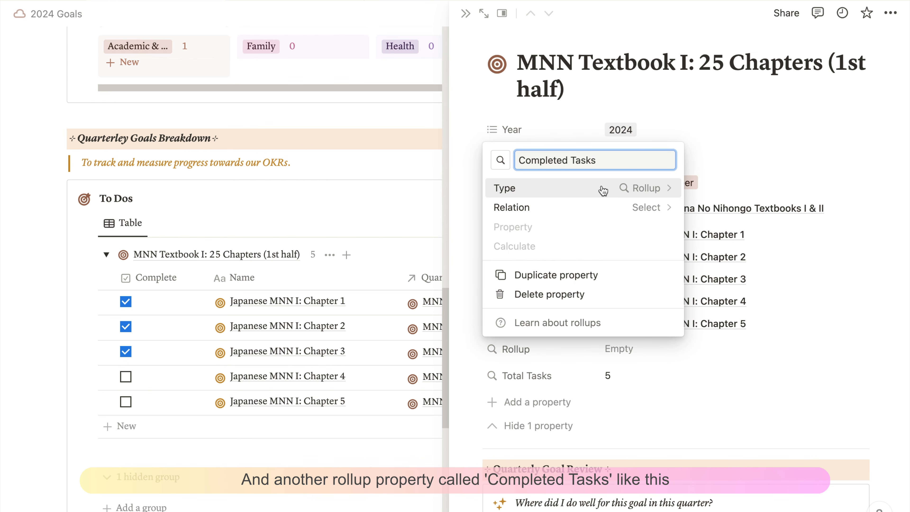
Configure the Completed Tasks rollup to use OKR To Dos and the Complete property, calculated as Checked, and place it below Total Tasks.
{"action": "left_click", "coordinate": [595, 207]}
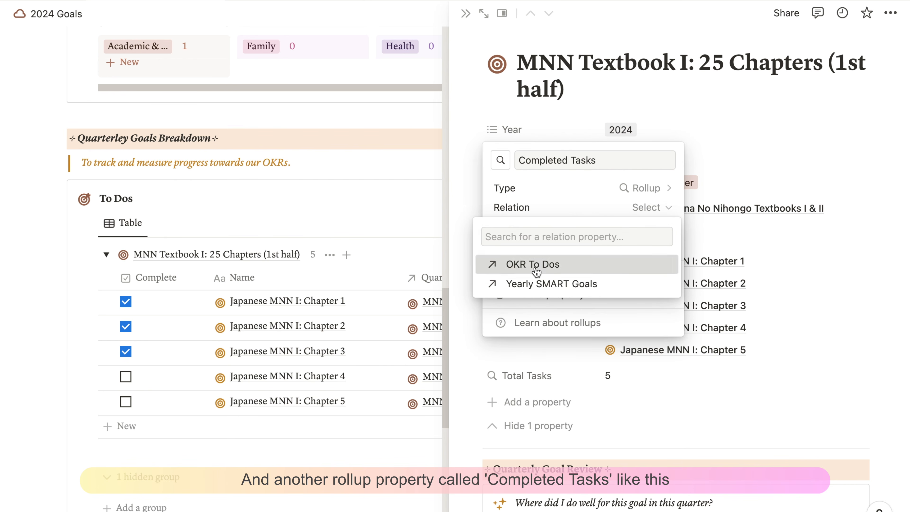
{"action": "left_click", "coordinate": [536, 269]}
{"action": "left_click", "coordinate": [602, 231]}
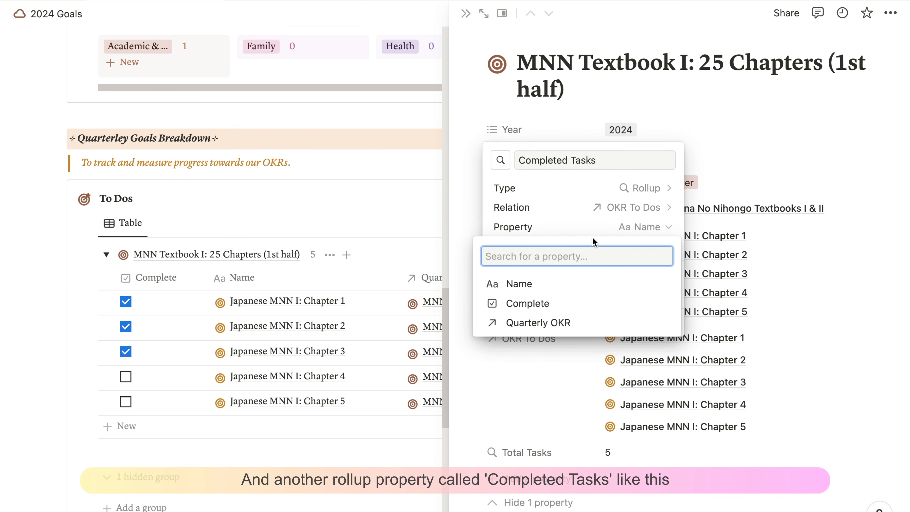
{"action": "left_click", "coordinate": [514, 304]}
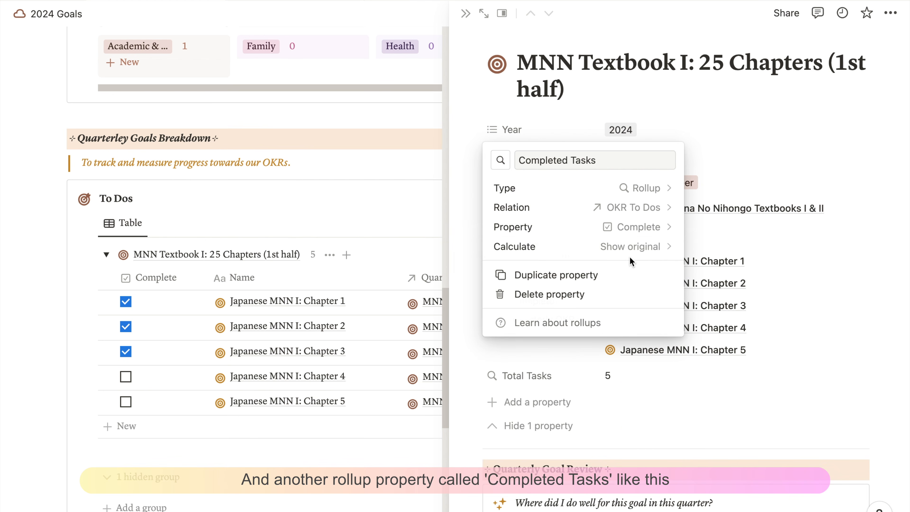
{"action": "left_click", "coordinate": [609, 246]}
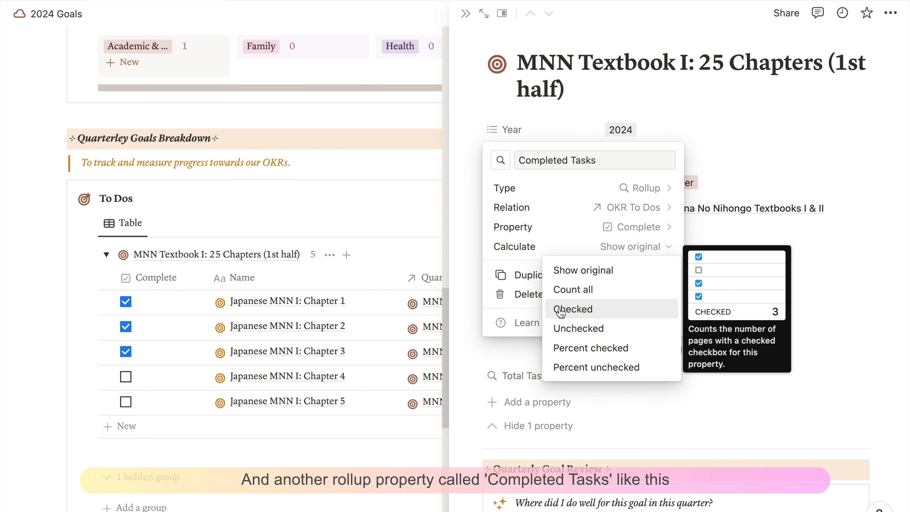
{"action": "left_click", "coordinate": [572, 311]}
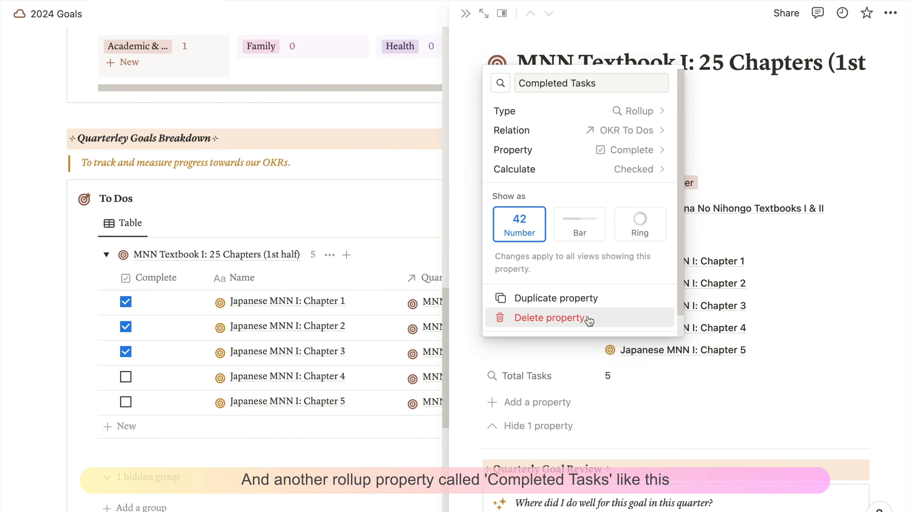
{"action": "left_click", "coordinate": [673, 398]}
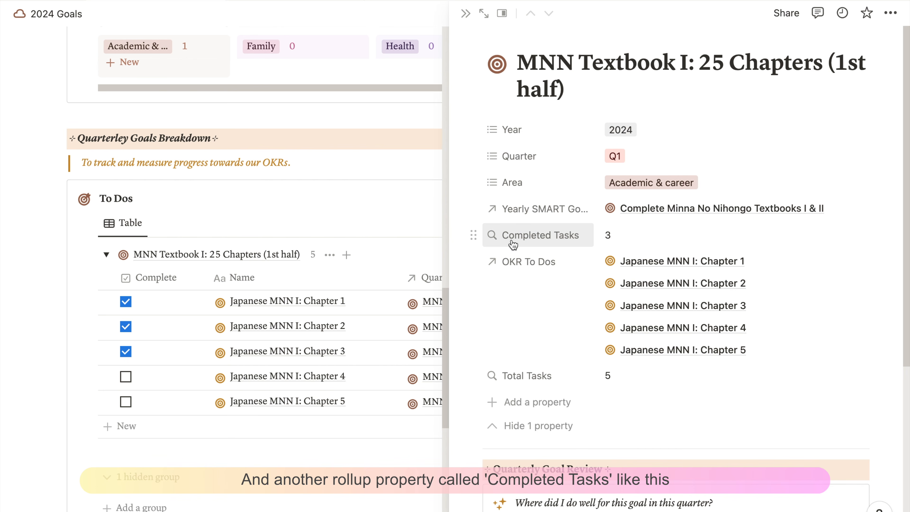
{"action": "left_click_drag", "start_coordinate": [511, 237], "coordinate": [512, 381]}
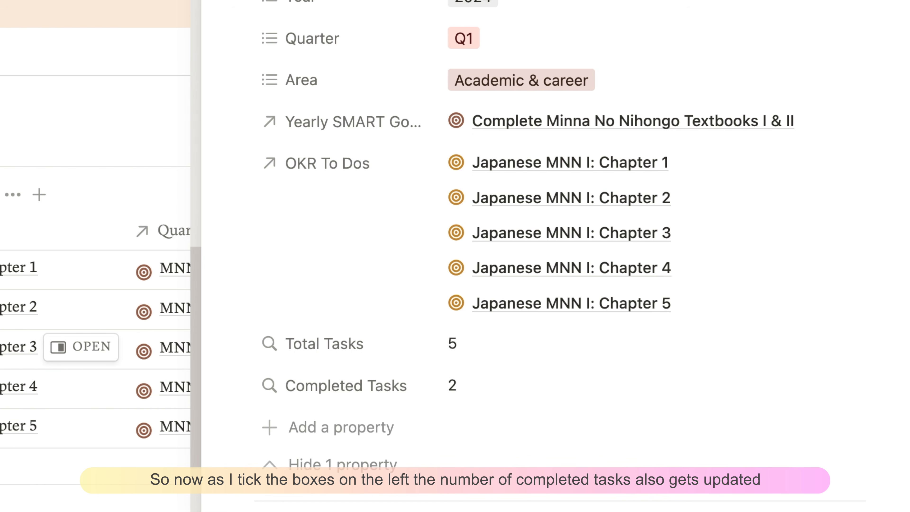
Toggle Complete checkboxes in the goal's To Dos table to test the Completed Tasks rollup.
{"action": "left_click", "coordinate": [2, 347]}
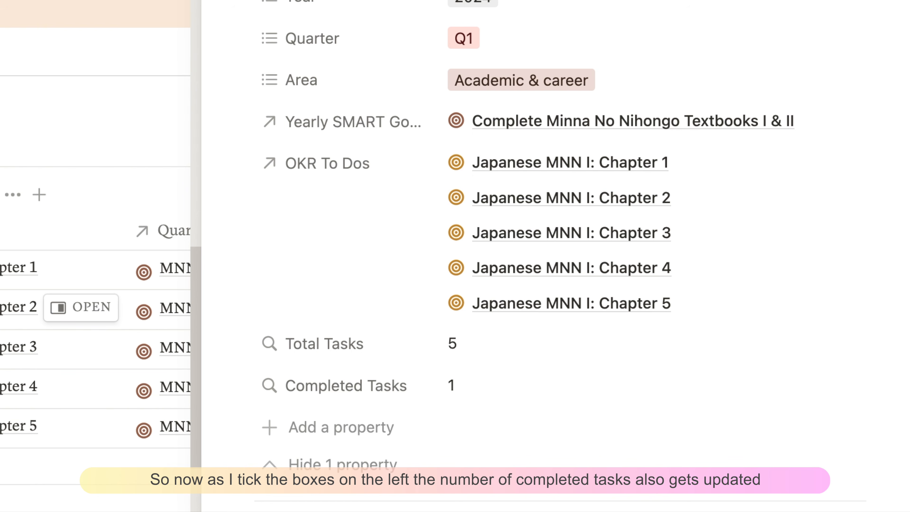
{"action": "left_click", "coordinate": [2, 346]}
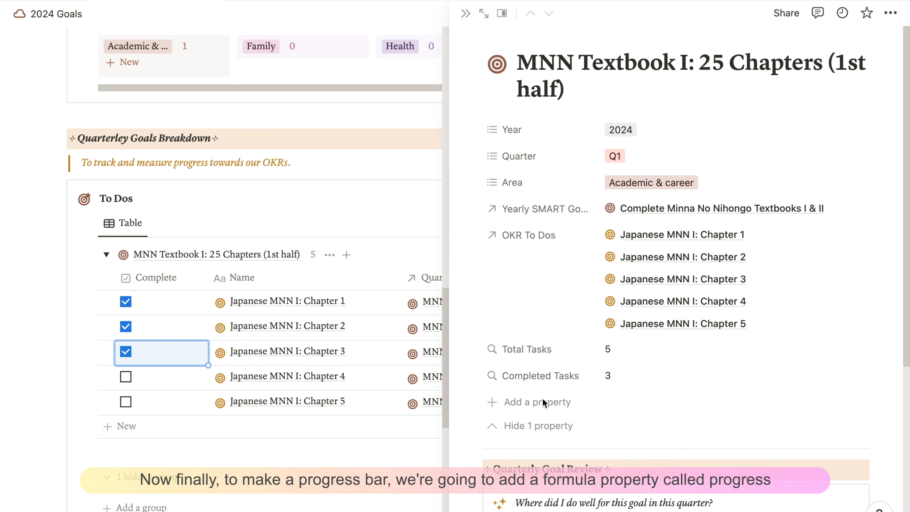
Add a formula property named "Progress" to the quarterly goal.
{"action": "left_click", "coordinate": [555, 404]}
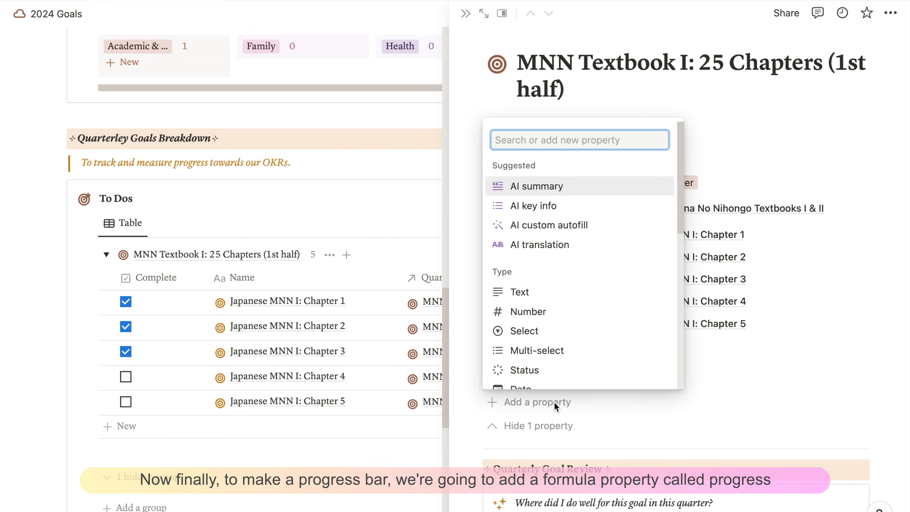
{"action": "type", "text": "for"}
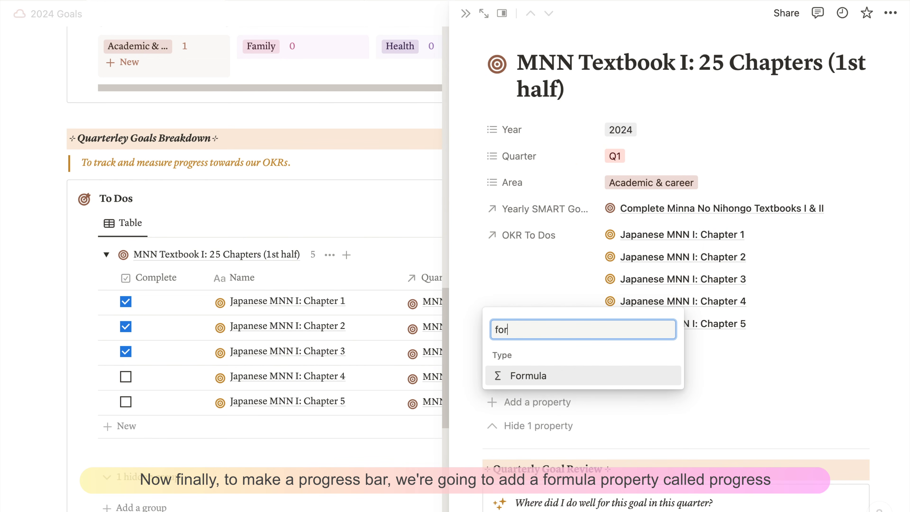
{"action": "left_click", "coordinate": [546, 382]}
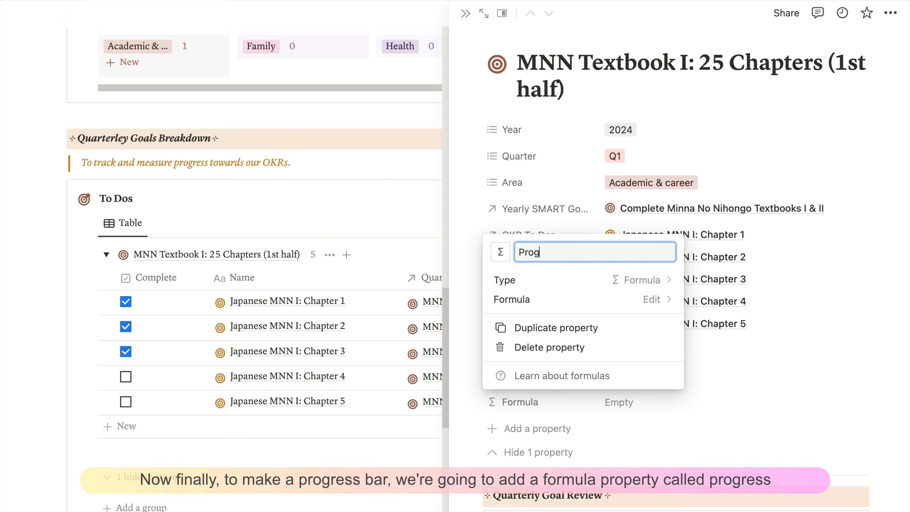
Set the Progress formula to round((Completed Tasks/Total Tasks) * 1000) / 1000.
{"action": "left_click", "coordinate": [577, 306]}
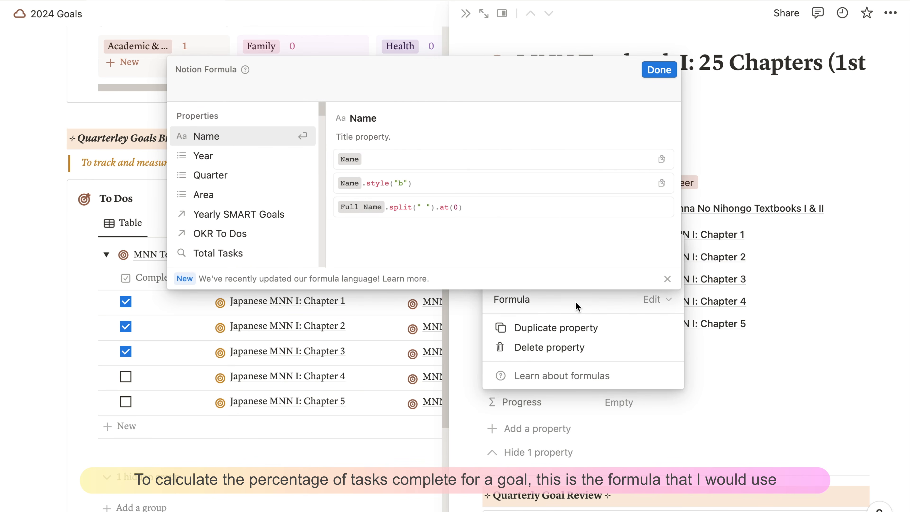
{"action": "type", "text": "round(("}
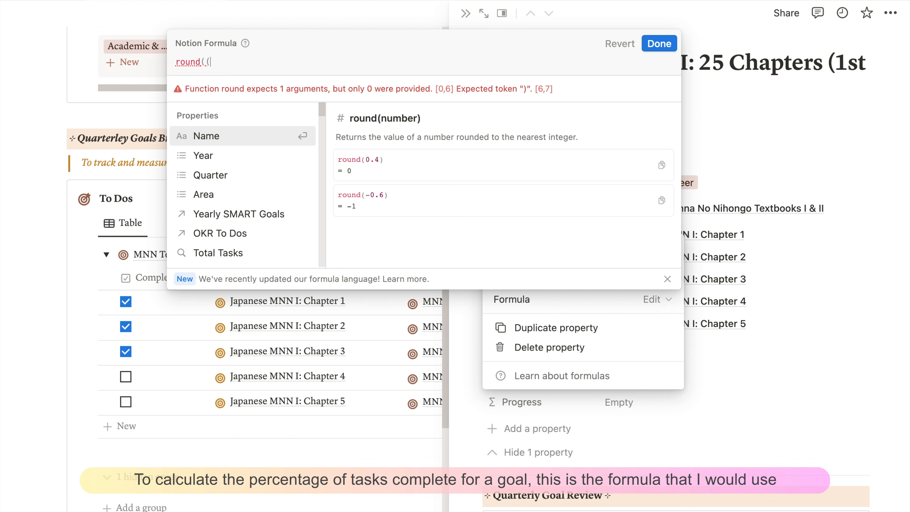
{"action": "scroll", "coordinate": [260, 237], "scroll_direction": "down", "scroll_amount": 2}
{"action": "left_click", "coordinate": [261, 256]}
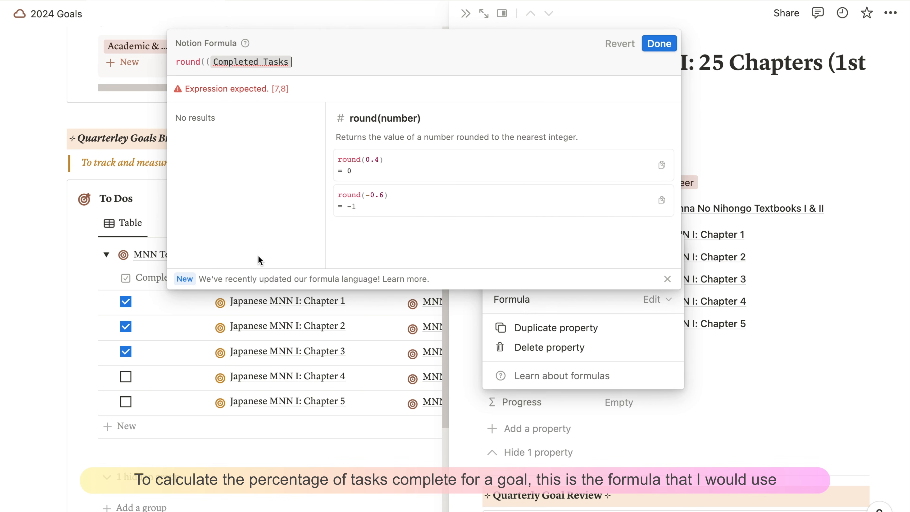
{"action": "type", "text": "/"}
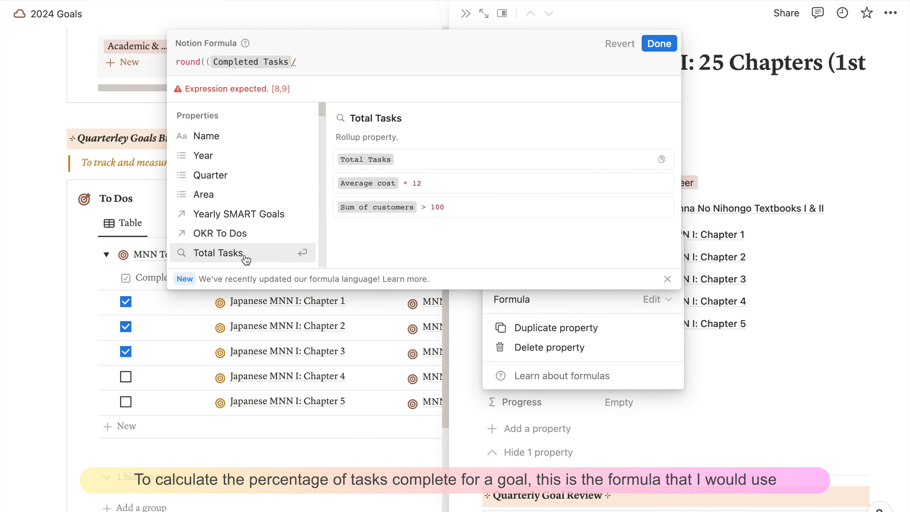
{"action": "left_click", "coordinate": [245, 253]}
{"action": "type", "text": "*"}
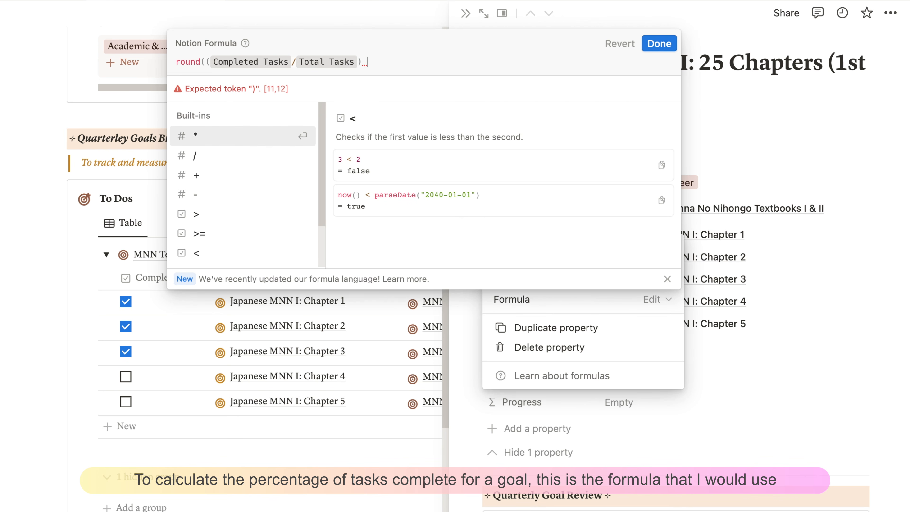
{"action": "type", "text": " 1000) / 1000"}
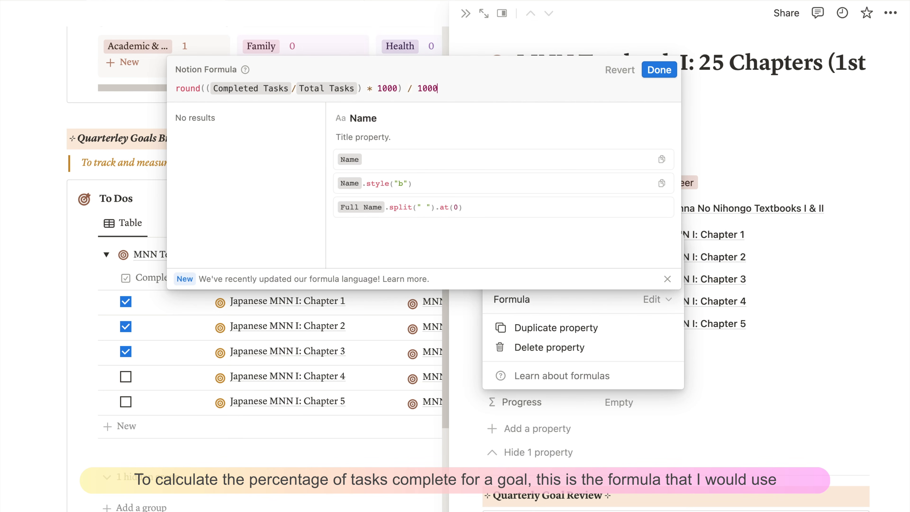
{"action": "left_click", "coordinate": [661, 70]}
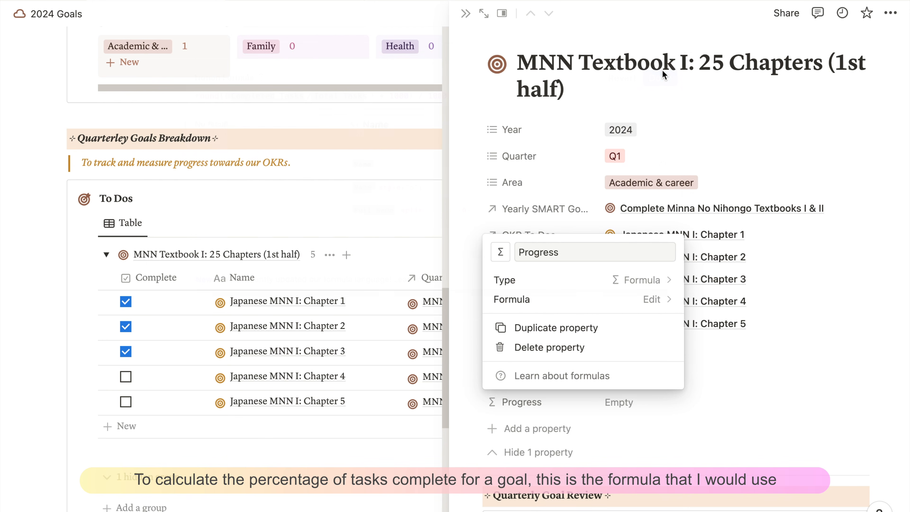
{"action": "left_click", "coordinate": [762, 404]}
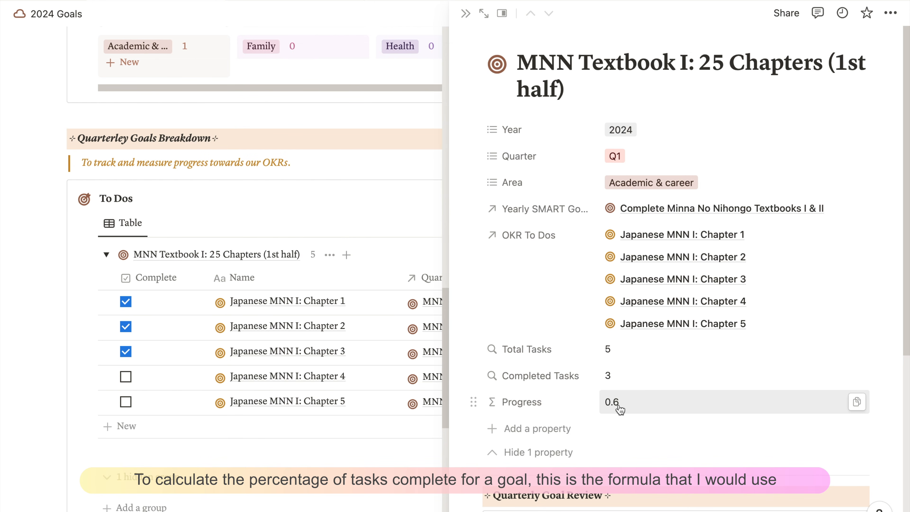
Set the number format of the Progress property to Percent.
{"action": "left_click", "coordinate": [522, 402]}
{"action": "left_click", "coordinate": [549, 282]}
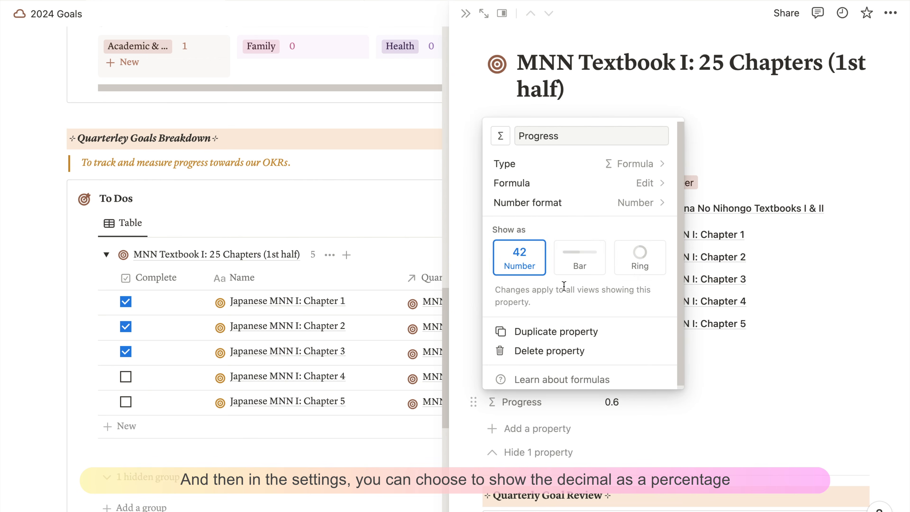
{"action": "left_click", "coordinate": [627, 203]}
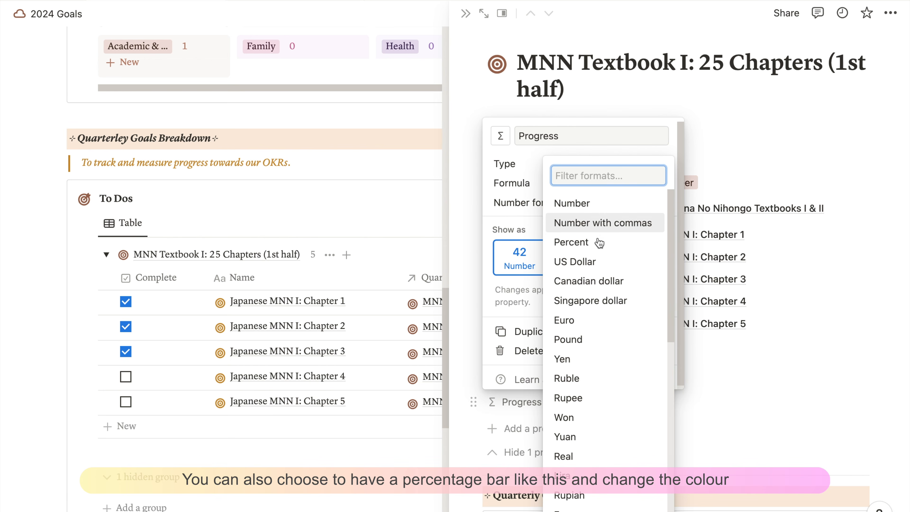
{"action": "left_click", "coordinate": [591, 243]}
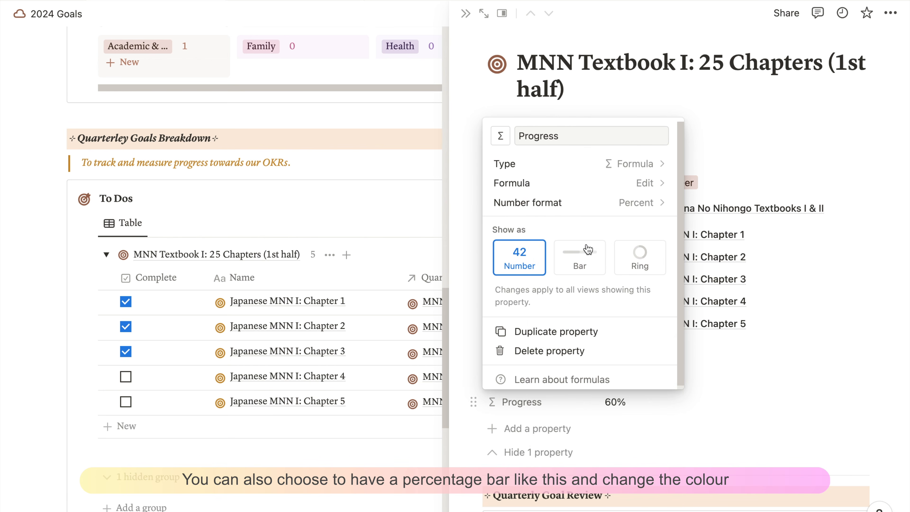
Show the Progress property as a bar and colour it yellow.
{"action": "left_click", "coordinate": [583, 261]}
{"action": "left_click", "coordinate": [617, 302]}
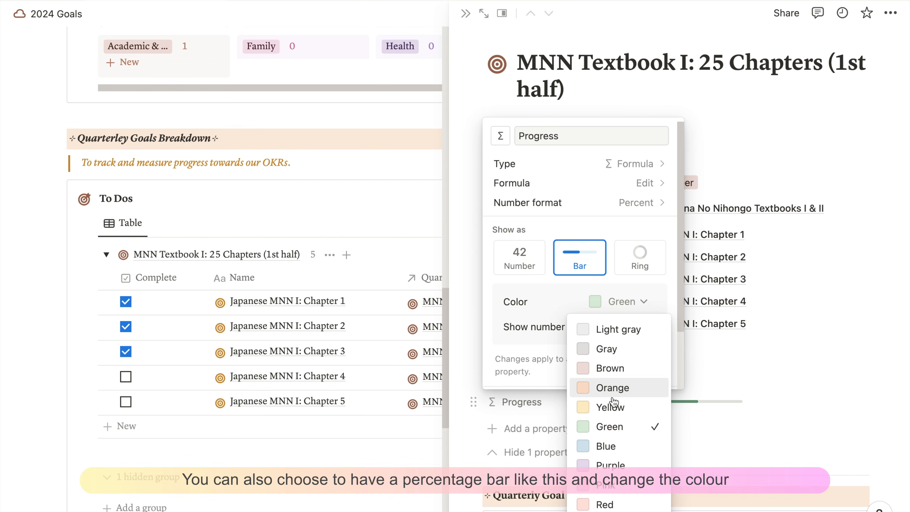
{"action": "left_click", "coordinate": [611, 407]}
{"action": "left_click", "coordinate": [638, 416]}
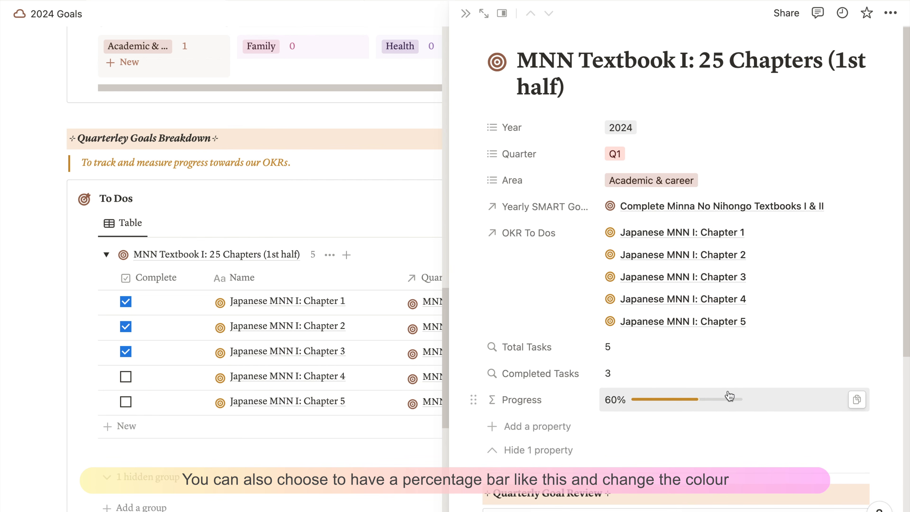
Test the progress bar by toggling completion of Japanese MNN I Chapters 2 and 3, and mark Chapter 4 complete.
{"action": "scroll", "coordinate": [730, 396], "scroll_direction": "down", "scroll_amount": 1}
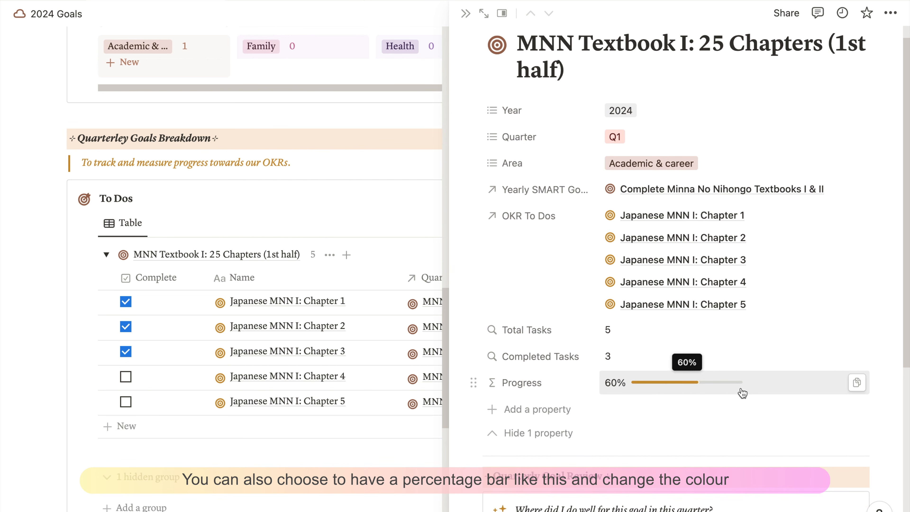
{"action": "left_click", "coordinate": [125, 352]}
{"action": "left_click", "coordinate": [125, 327]}
{"action": "left_click", "coordinate": [125, 351]}
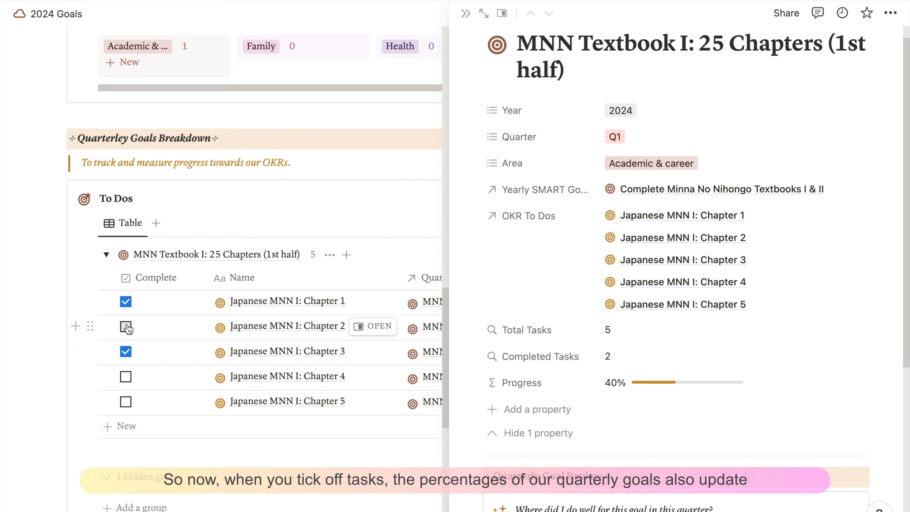
{"action": "left_click", "coordinate": [126, 327]}
{"action": "left_click", "coordinate": [125, 377]}
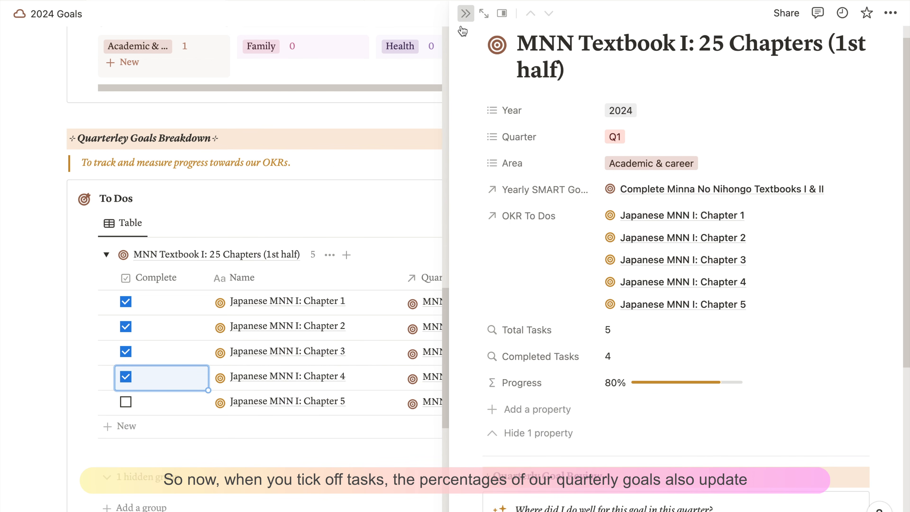
Close the goal page and show the Progress property on the Q1 board of Objectives & Key Results.
{"action": "left_click", "coordinate": [368, 165]}
{"action": "scroll", "coordinate": [399, 169], "scroll_direction": "up", "scroll_amount": 6}
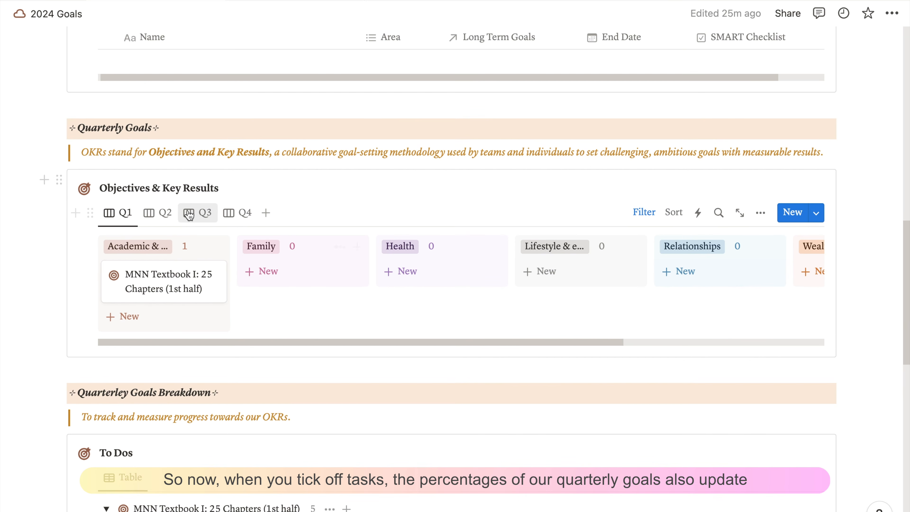
{"action": "left_click", "coordinate": [158, 212]}
{"action": "left_click", "coordinate": [124, 213]}
{"action": "left_click", "coordinate": [760, 213]}
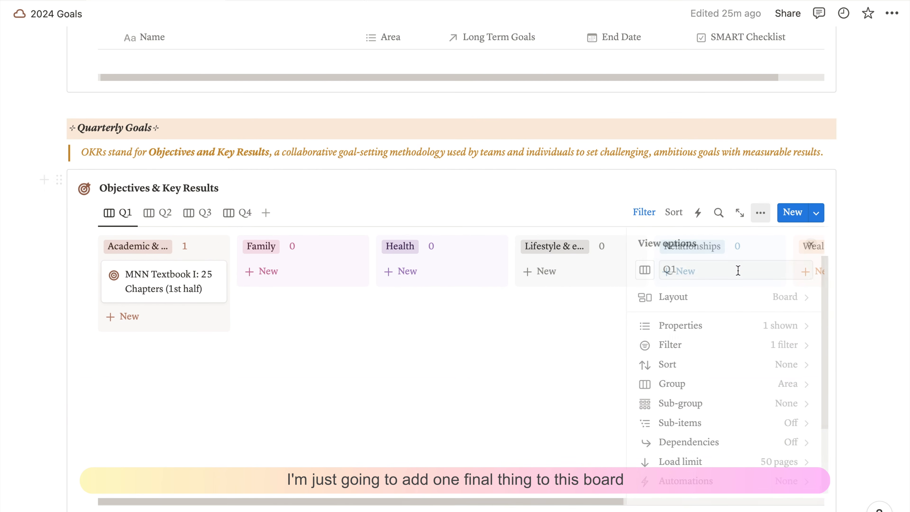
{"action": "left_click", "coordinate": [702, 325]}
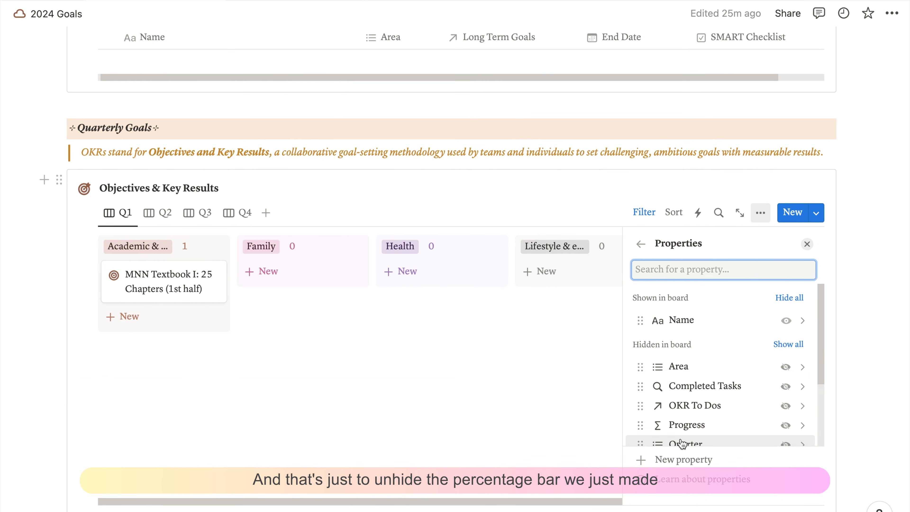
{"action": "left_click", "coordinate": [785, 425]}
{"action": "left_click", "coordinate": [423, 398]}
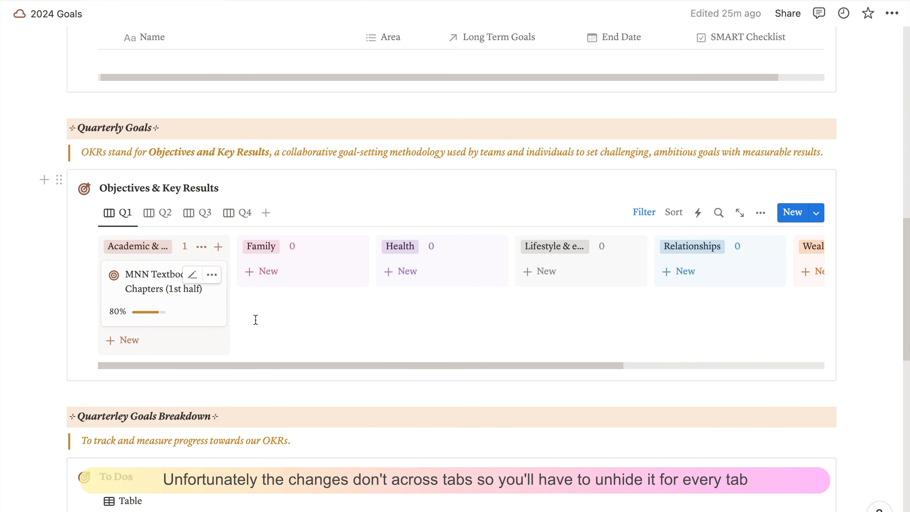
Show the Progress property on the Q3 board of Objectives & Key Results.
{"action": "left_click", "coordinate": [199, 222]}
{"action": "left_click", "coordinate": [761, 213]}
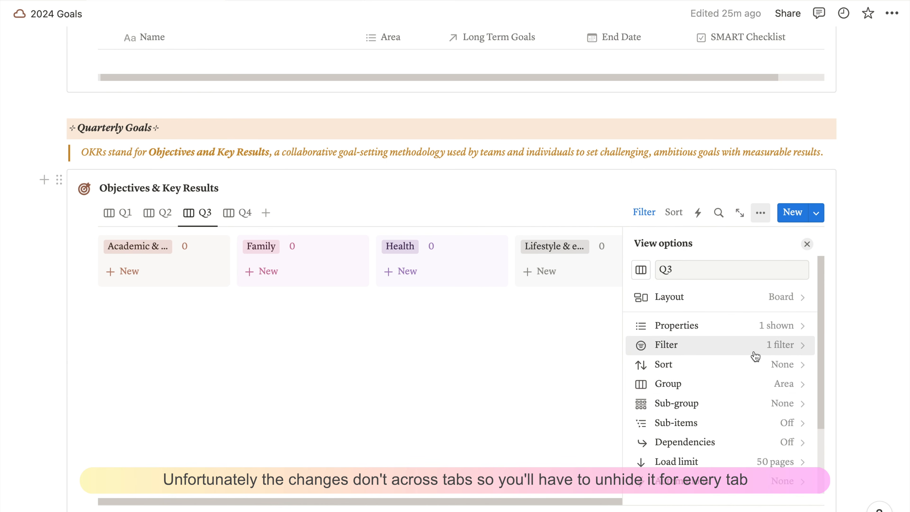
{"action": "left_click", "coordinate": [716, 333]}
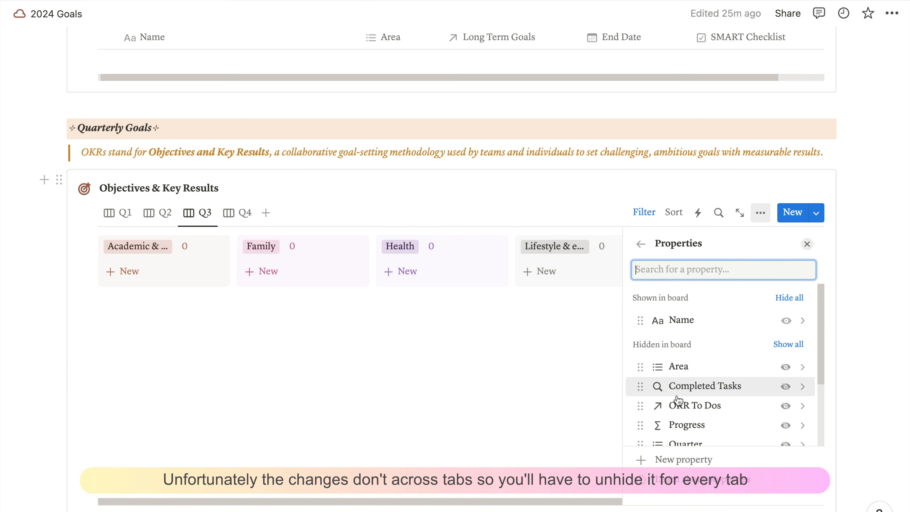
{"action": "left_click", "coordinate": [786, 426]}
Show the Progress property on the Q4 board of Objectives & Key Results, and return to the Q1 board.
{"action": "left_click", "coordinate": [246, 214]}
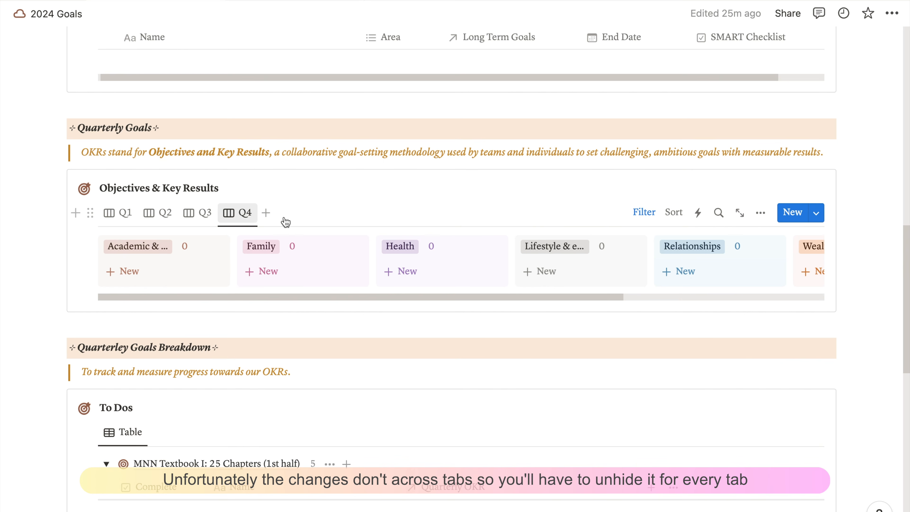
{"action": "left_click", "coordinate": [761, 213]}
{"action": "left_click", "coordinate": [728, 328]}
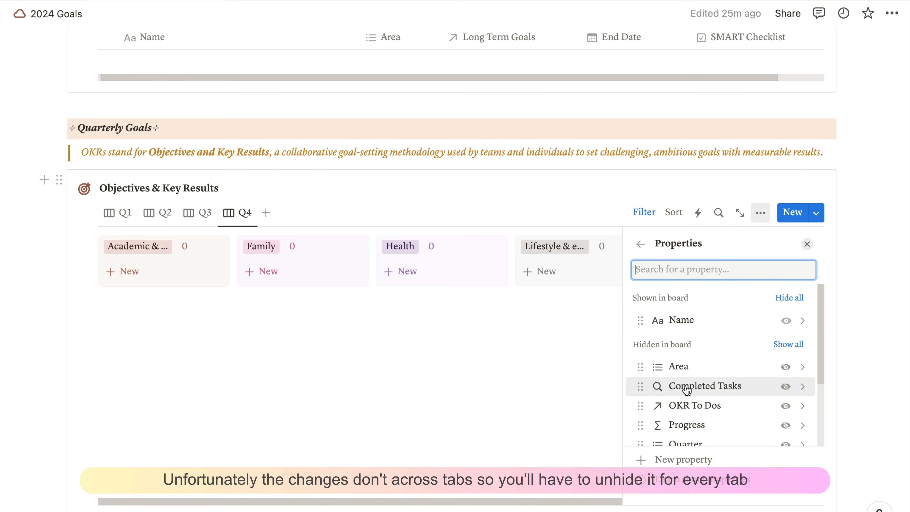
{"action": "left_click", "coordinate": [786, 425]}
{"action": "left_click", "coordinate": [494, 382]}
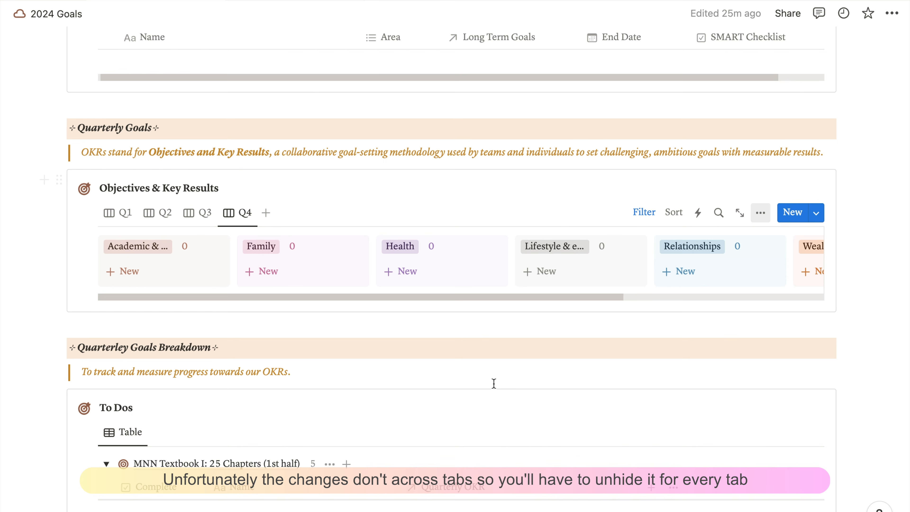
{"action": "left_click", "coordinate": [125, 213]}
Duplicate the Quarterley Goals Breakdown heading, placing the copy below the To Dos callout with the text Milestones.
{"action": "scroll", "coordinate": [540, 331], "scroll_direction": "down", "scroll_amount": 3}
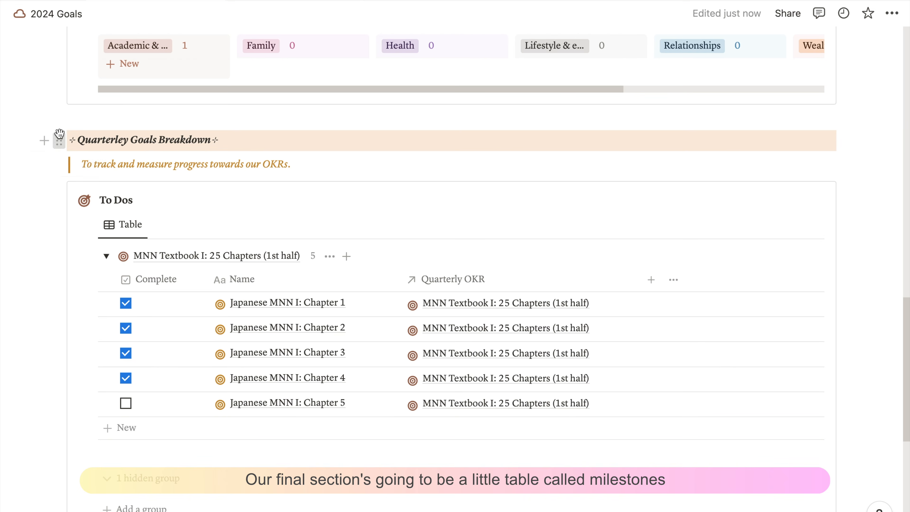
{"action": "left_click", "coordinate": [60, 140]}
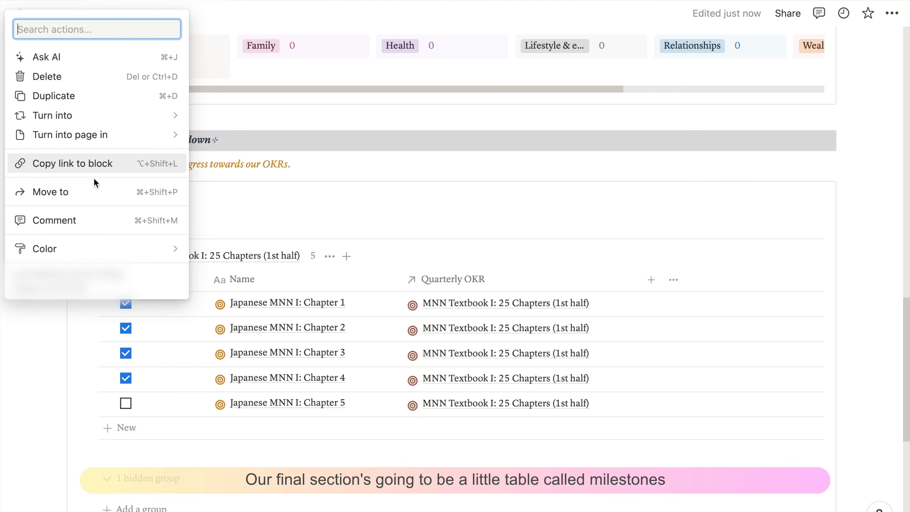
{"action": "left_click", "coordinate": [54, 96]}
{"action": "left_click_drag", "start_coordinate": [59, 162], "coordinate": [79, 265]}
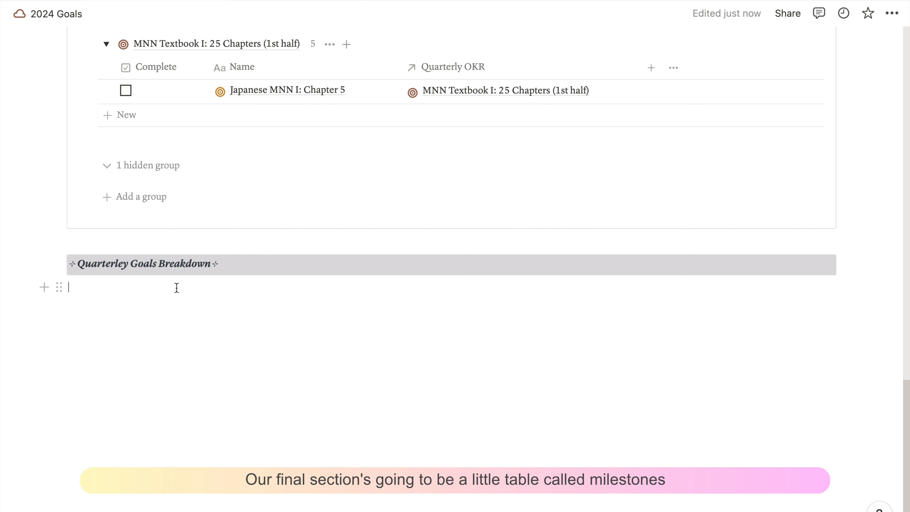
{"action": "left_click_drag", "start_coordinate": [212, 265], "coordinate": [81, 264]}
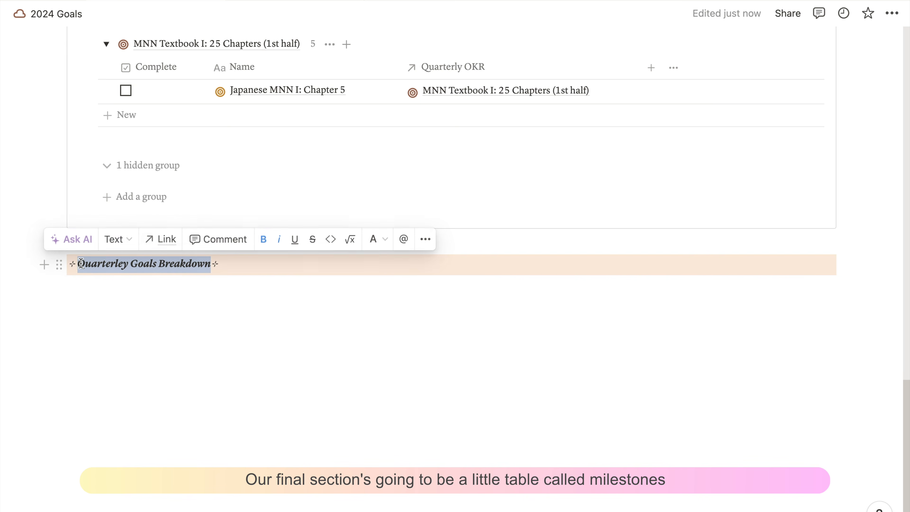
{"action": "type", "text": "Milestones"}
Insert a table view under the Milestones heading with a new database named Milestones as its source.
{"action": "key", "text": "Return"}
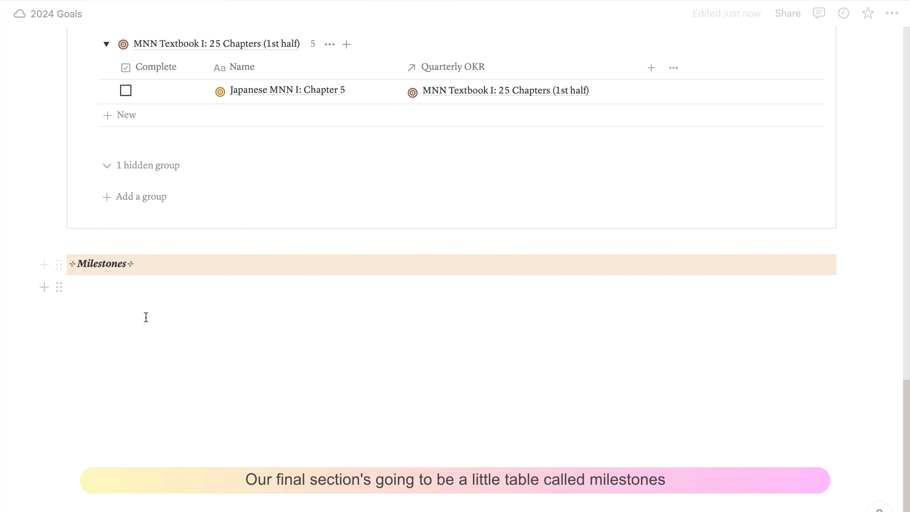
{"action": "type", "text": "/"}
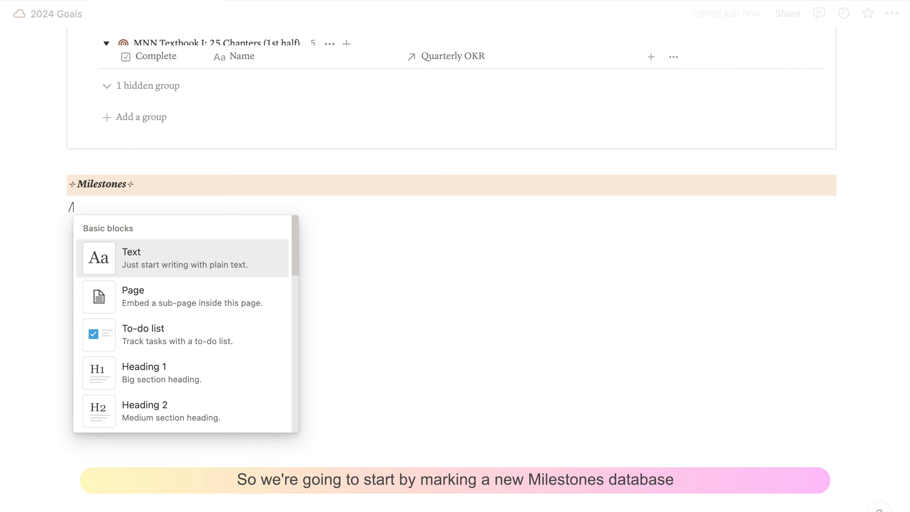
{"action": "type", "text": "table"}
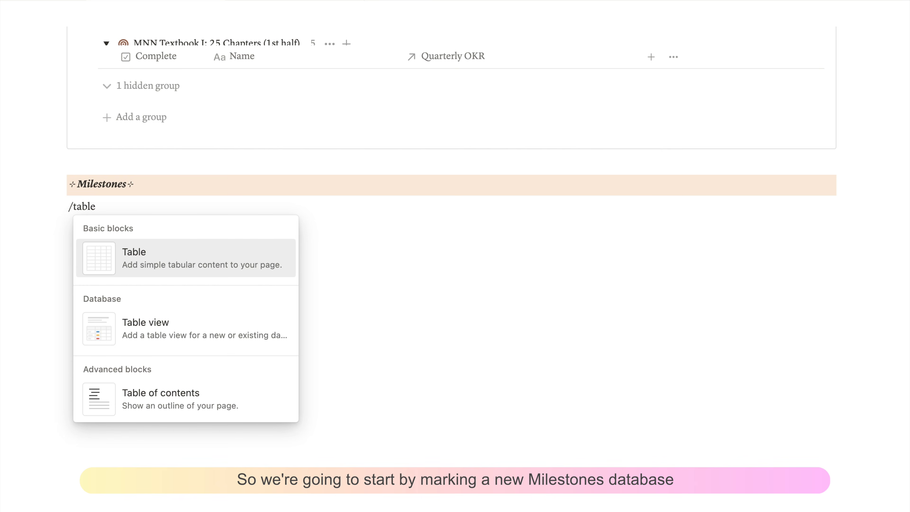
{"action": "left_click", "coordinate": [146, 337]}
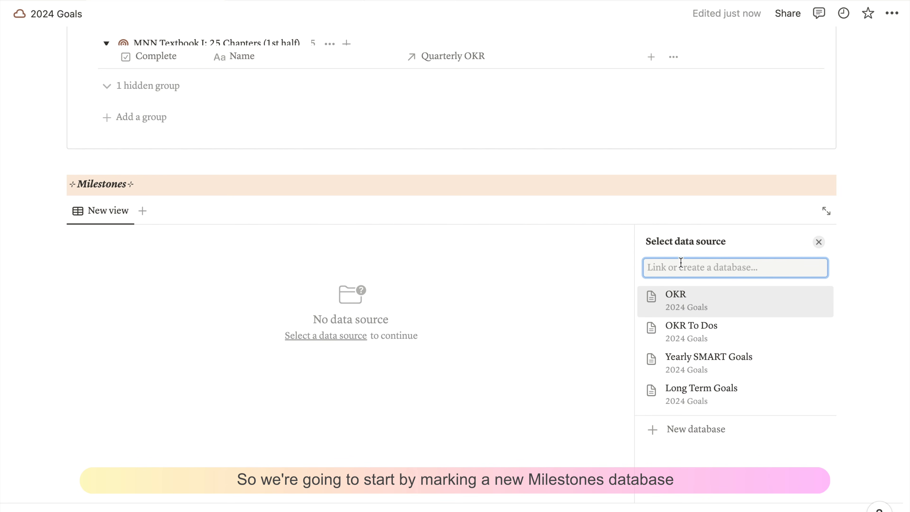
{"action": "type", "text": "Milestones"}
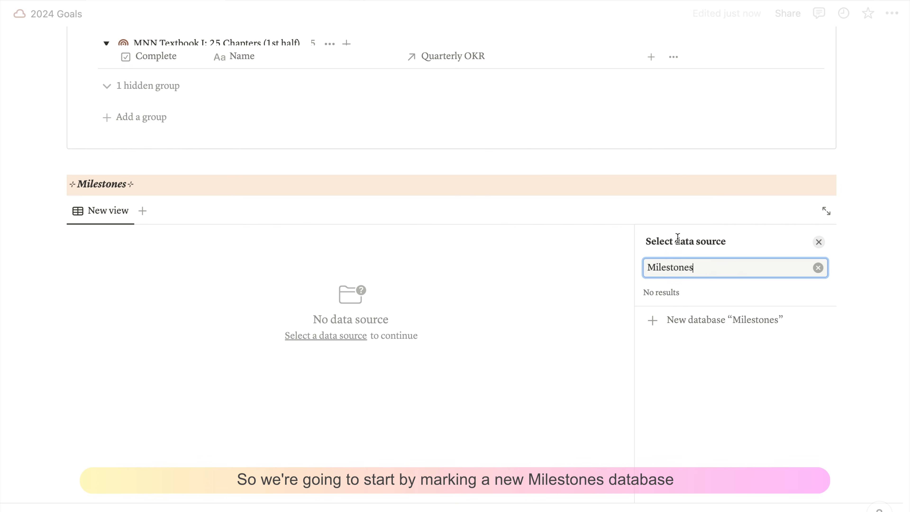
{"action": "left_click", "coordinate": [709, 321]}
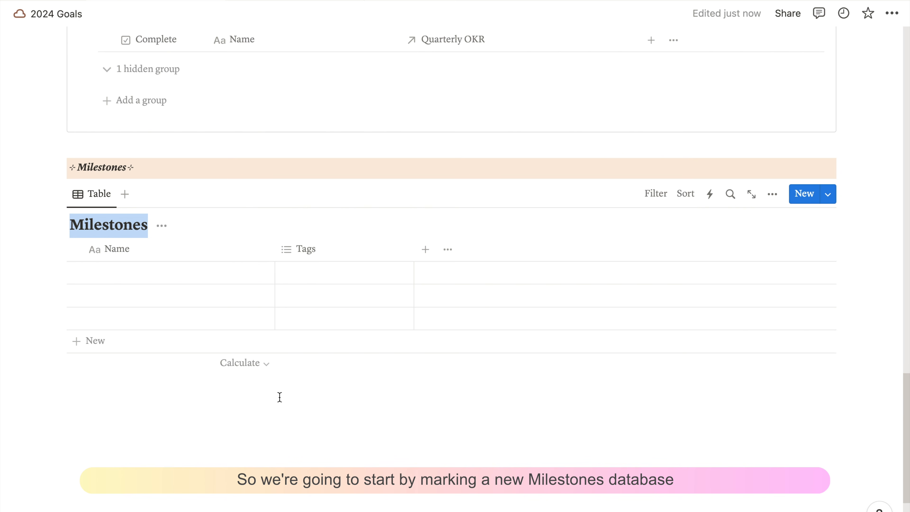
Add a callout below the Milestones table with a brown target icon and the bold title Key Milestones.
{"action": "left_click", "coordinate": [166, 393]}
{"action": "type", "text": "/cal"}
{"action": "key", "text": "Return"}
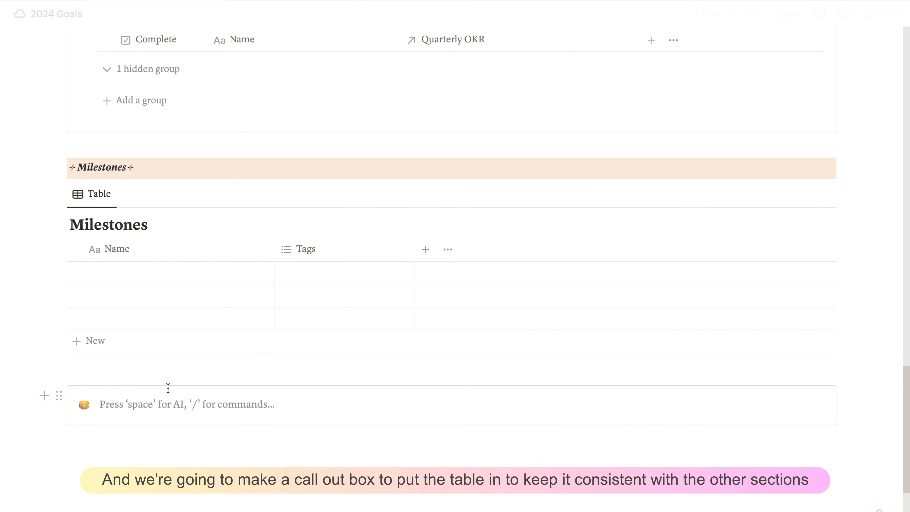
{"action": "left_click", "coordinate": [89, 410]}
{"action": "left_click", "coordinate": [71, 305]}
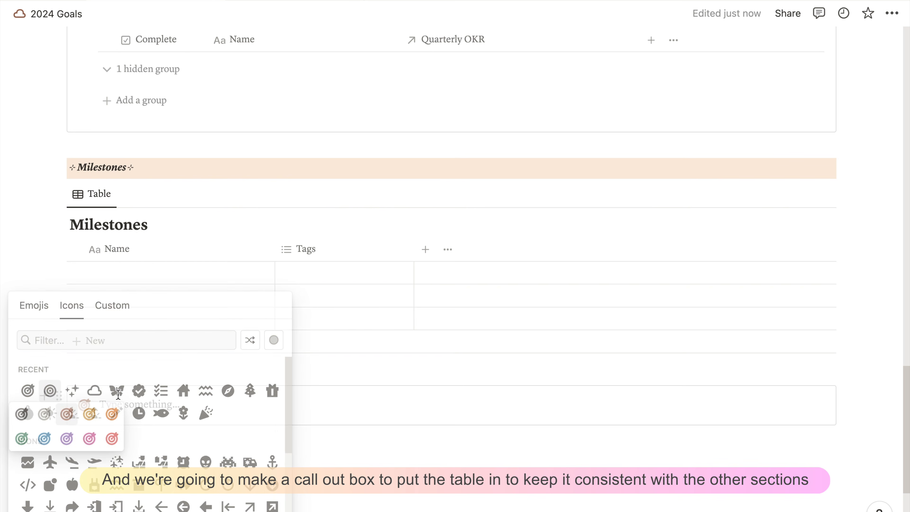
{"action": "left_click", "coordinate": [47, 388]}
{"action": "left_click", "coordinate": [169, 404]}
{"action": "type", "text": "Key"}
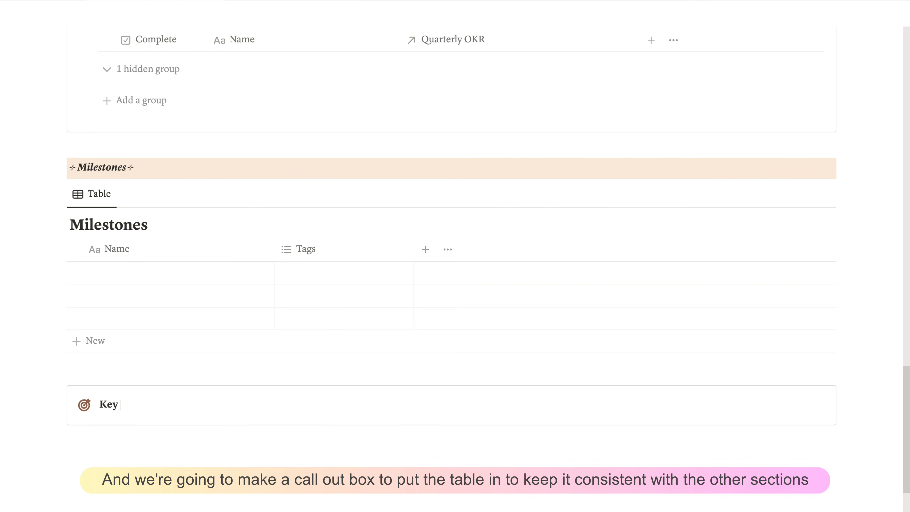
{"action": "type", "text": " Milestones"}
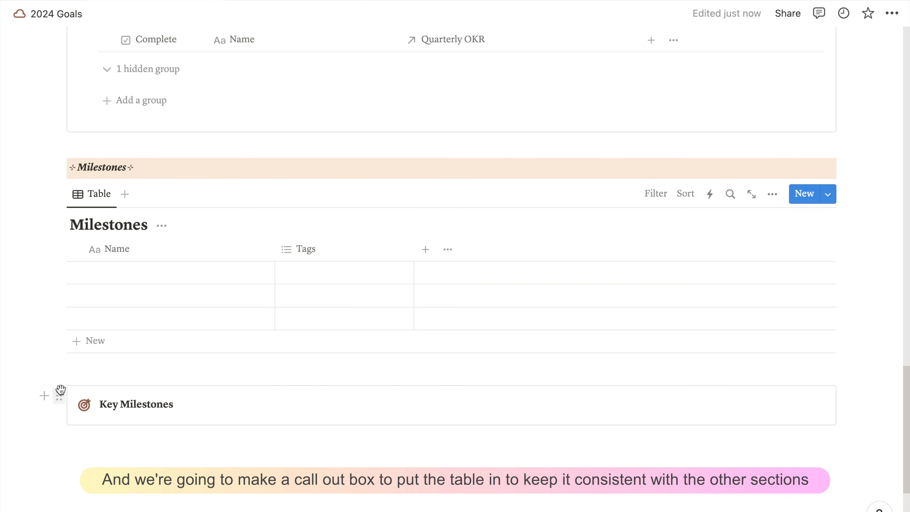
Move the Milestones table into the Key Milestones callout and hide its database title and vertical lines.
{"action": "left_click_drag", "start_coordinate": [59, 194], "coordinate": [244, 421]}
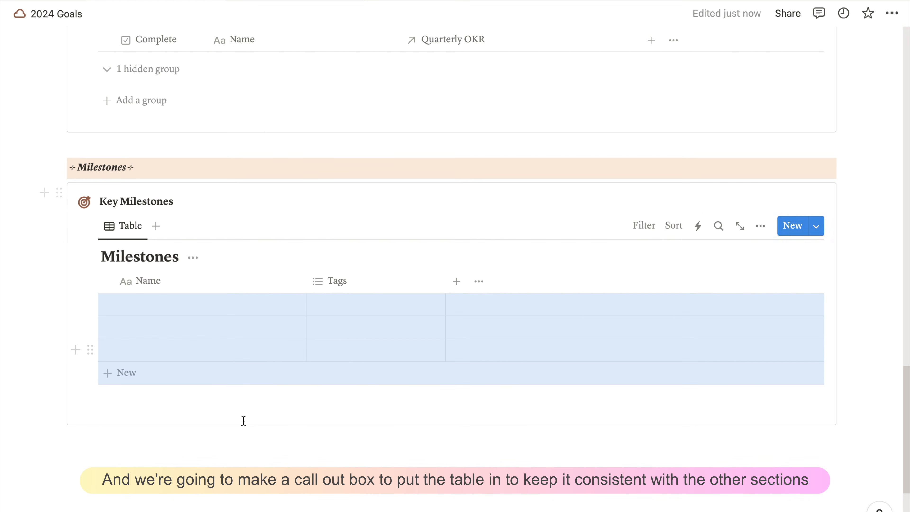
{"action": "left_click", "coordinate": [363, 455]}
{"action": "left_click", "coordinate": [761, 227]}
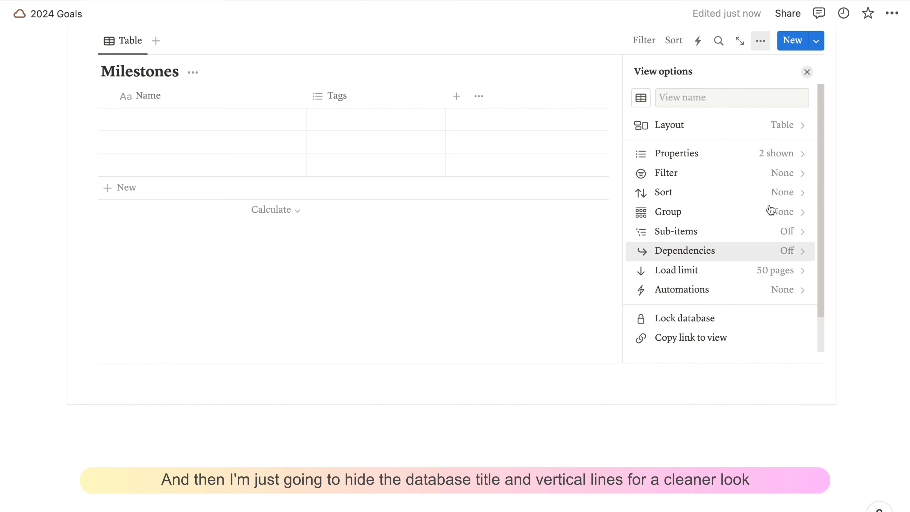
{"action": "left_click", "coordinate": [718, 130]}
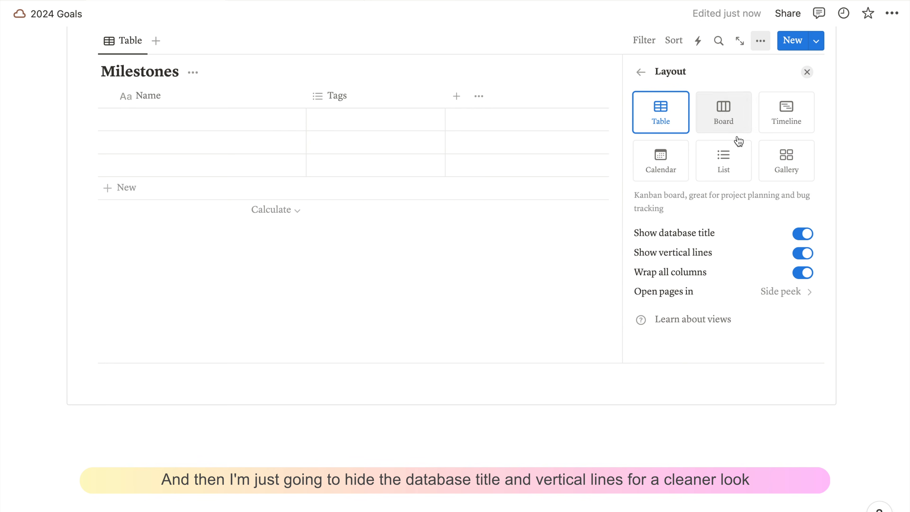
{"action": "left_click", "coordinate": [802, 235]}
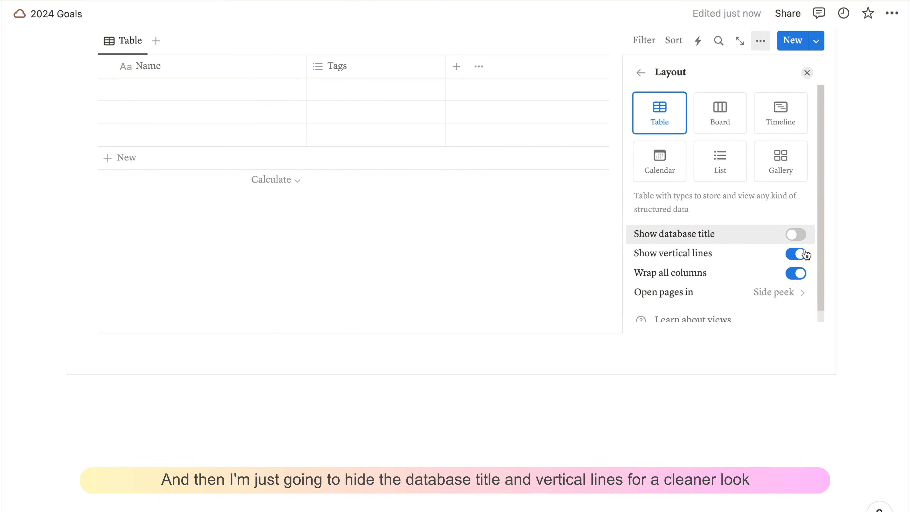
{"action": "left_click", "coordinate": [796, 253]}
{"action": "left_click", "coordinate": [641, 73]}
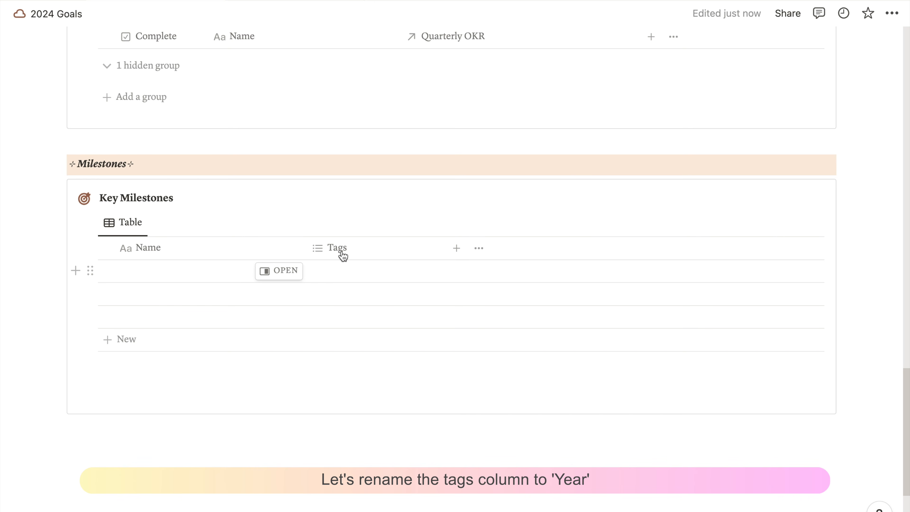
Rename the Tags column of the Milestones table to Year and move it in front of the Name column.
{"action": "left_click", "coordinate": [343, 255]}
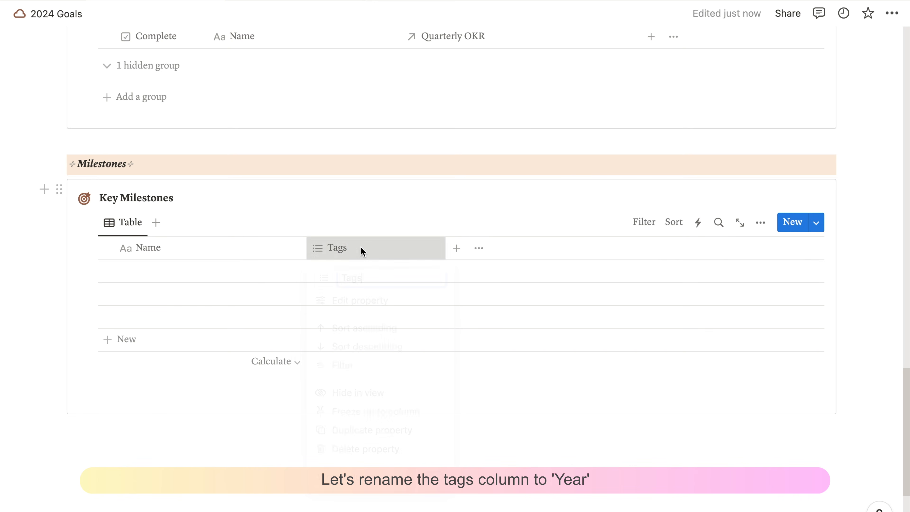
{"action": "type", "text": "Year"}
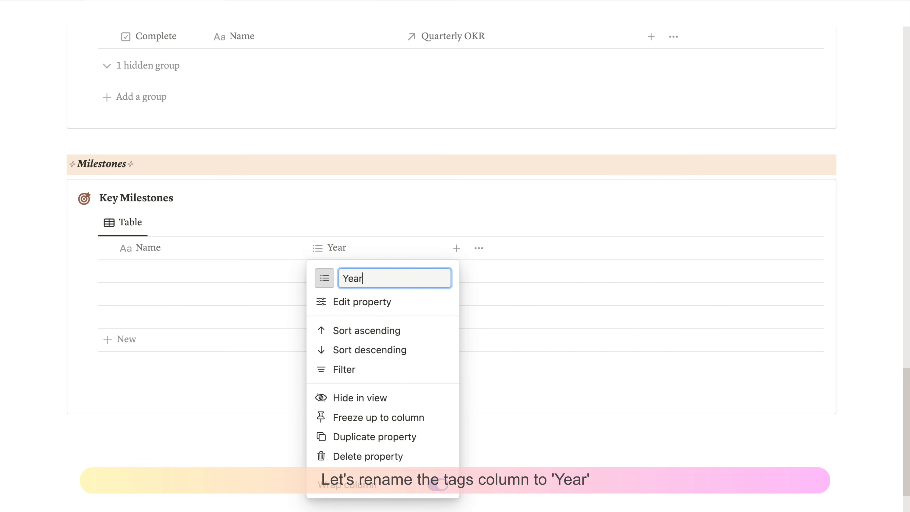
{"action": "key", "text": "Return"}
{"action": "left_click_drag", "start_coordinate": [360, 256], "coordinate": [185, 260]}
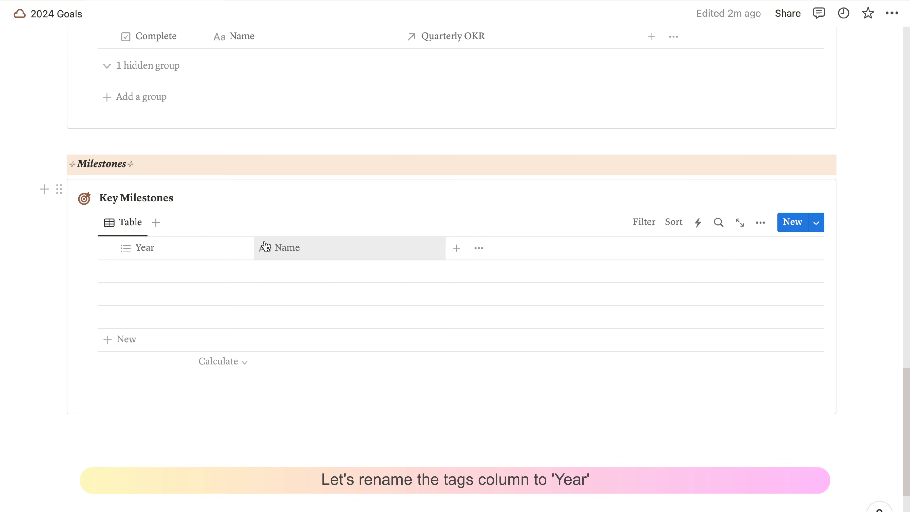
Rename the Name column of the Milestones table to Milestone.
{"action": "left_click", "coordinate": [255, 257]}
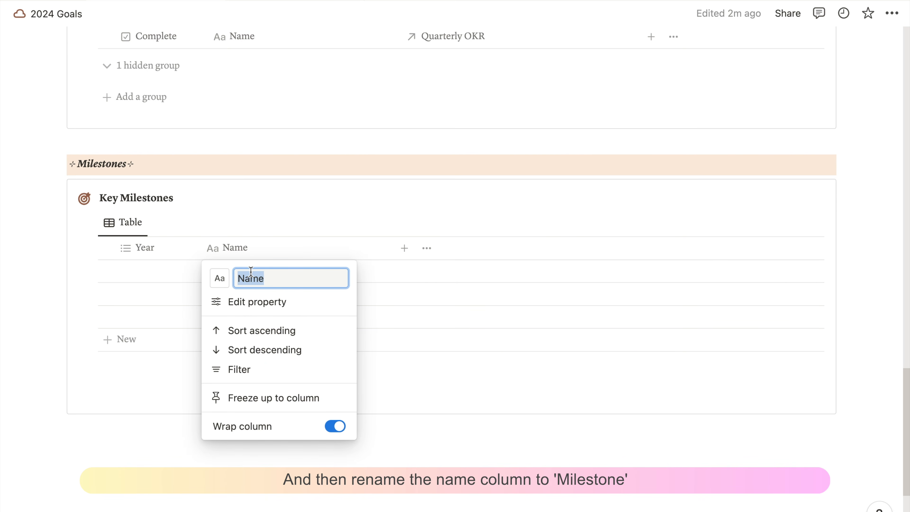
{"action": "type", "text": "Milestone"}
{"action": "key", "text": "Return"}
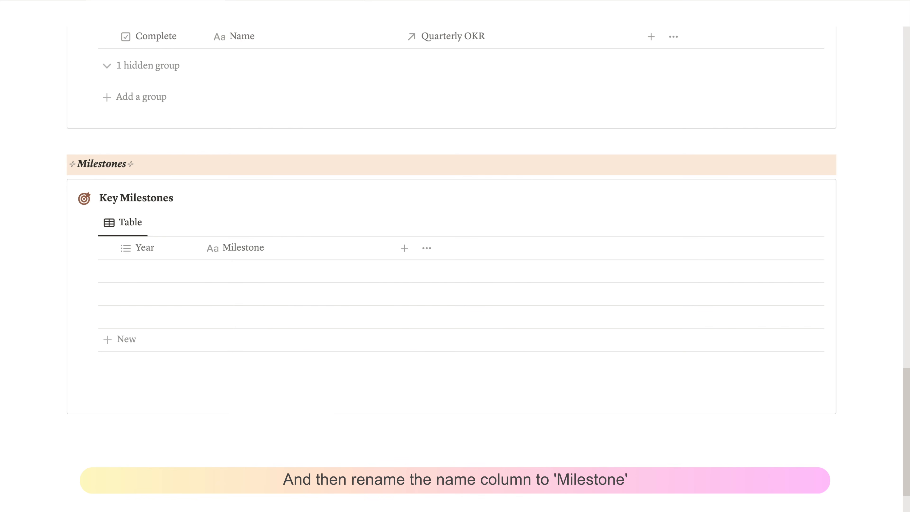
Add a relation property to the Milestones table that links it to the Long Term Goals database.
{"action": "left_click", "coordinate": [404, 249]}
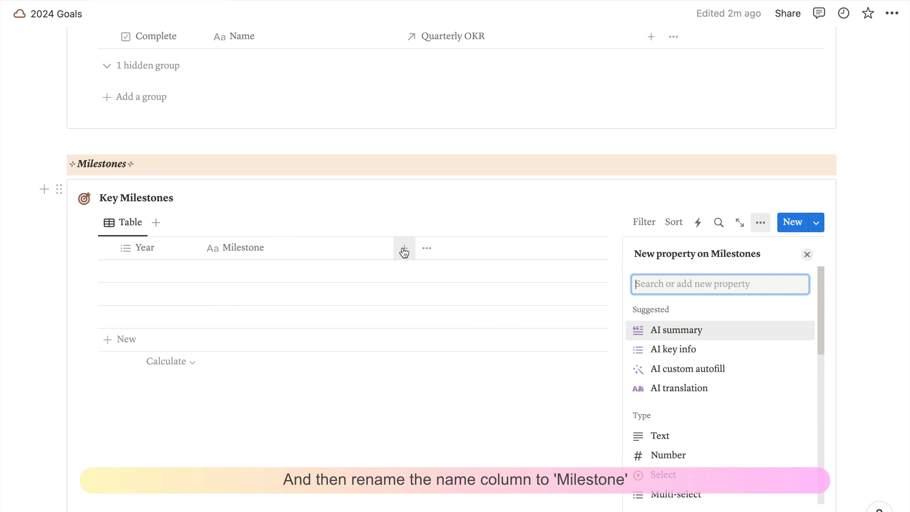
{"action": "type", "text": "rel"}
{"action": "left_click", "coordinate": [669, 329]}
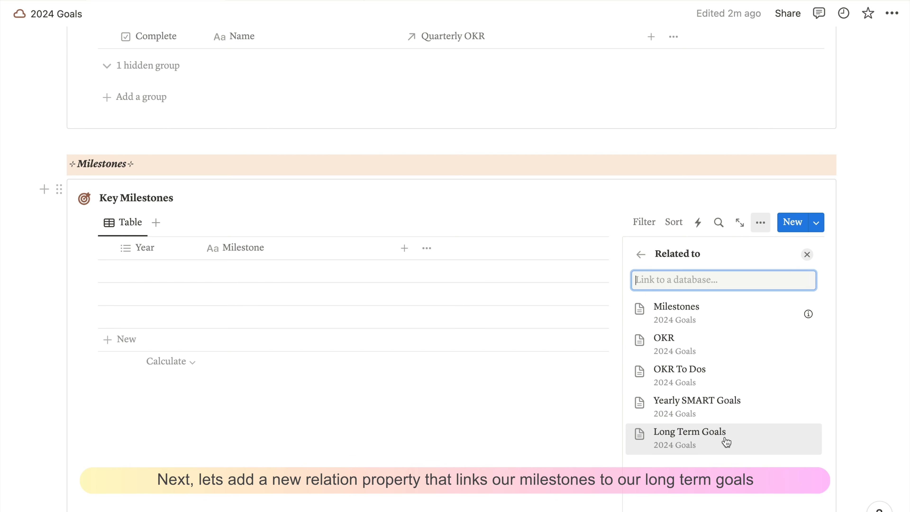
{"action": "left_click", "coordinate": [726, 442]}
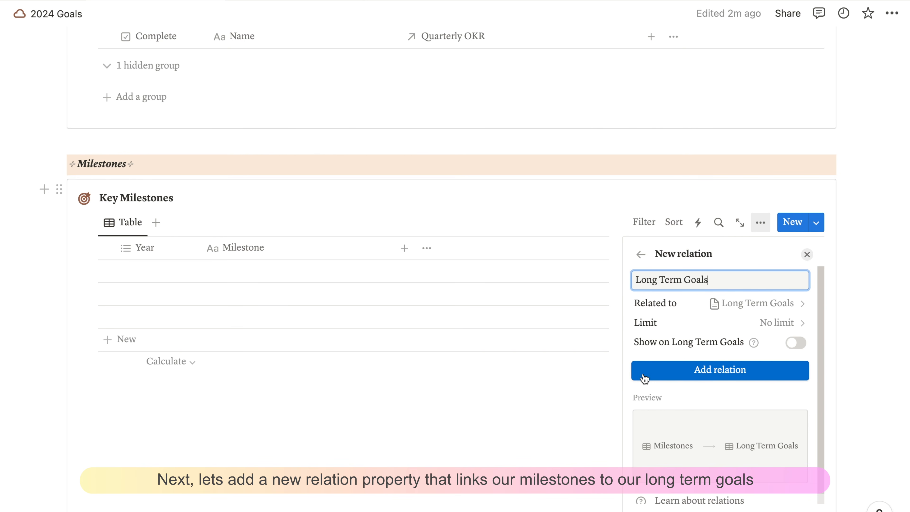
{"action": "left_click", "coordinate": [644, 378]}
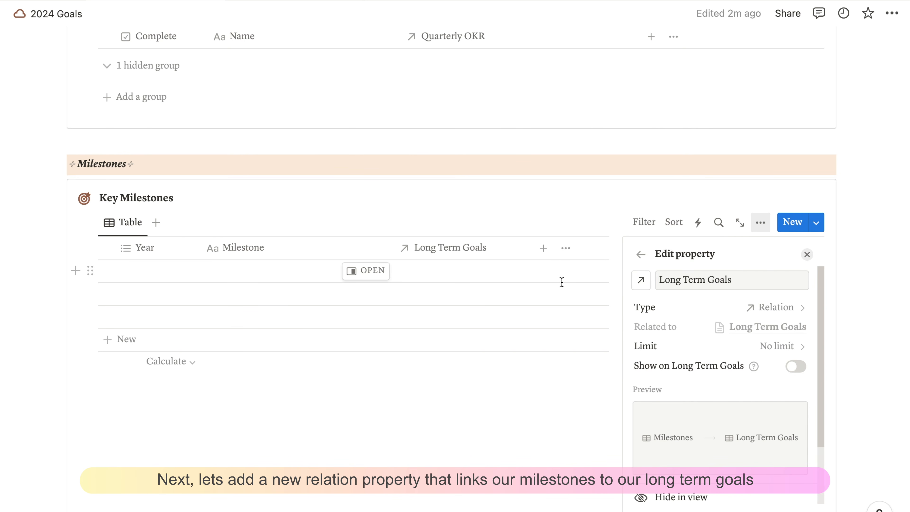
Add a date property named End Date to the Milestones table.
{"action": "left_click", "coordinate": [544, 249]}
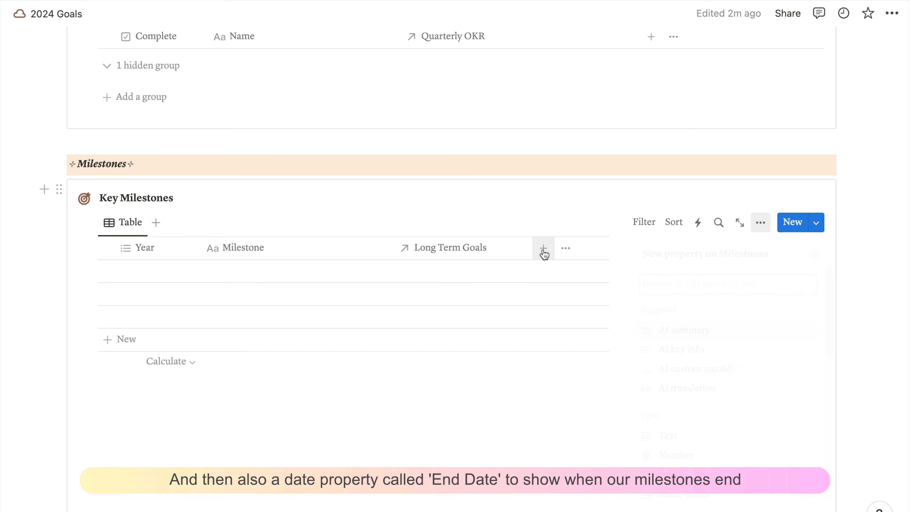
{"action": "type", "text": "date"}
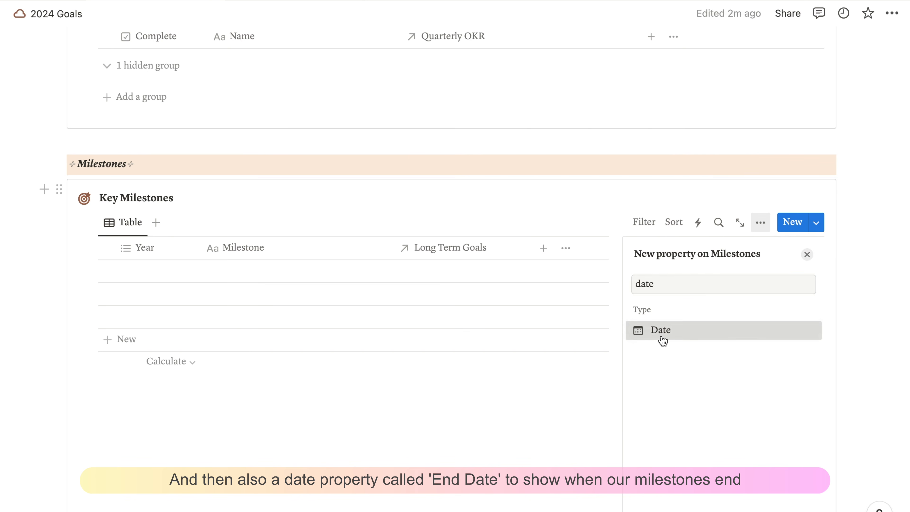
{"action": "left_click", "coordinate": [662, 338]}
{"action": "type", "text": "End D"}
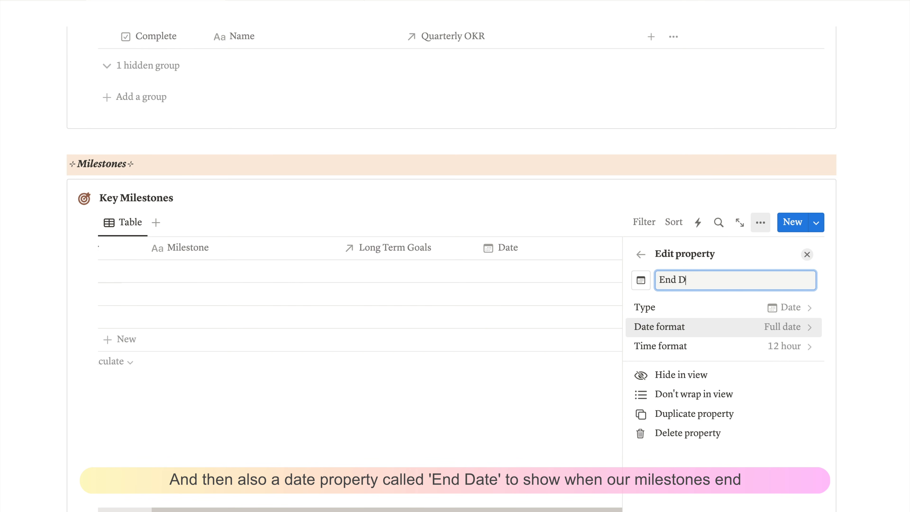
{"action": "type", "text": "ate"}
{"action": "left_click", "coordinate": [454, 369]}
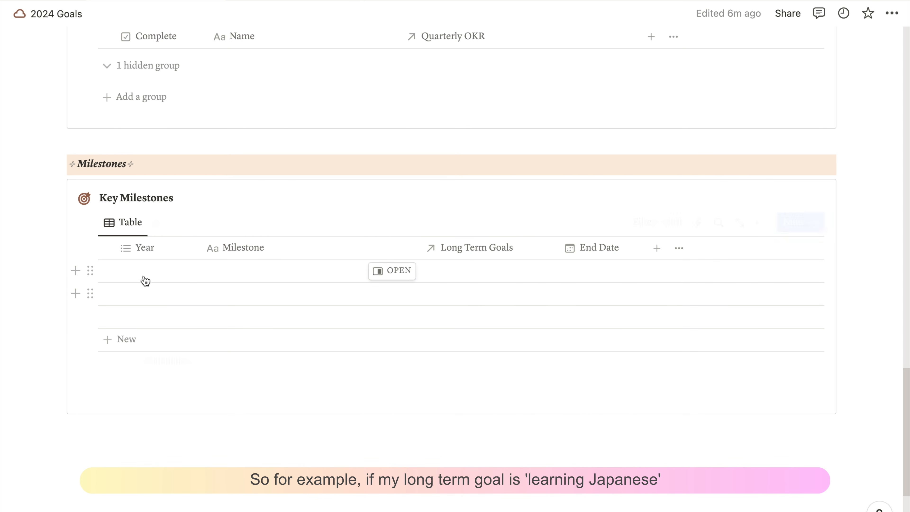
Create the option 2026 in the Year column and assign it to the first milestone row.
{"action": "left_click", "coordinate": [146, 281]}
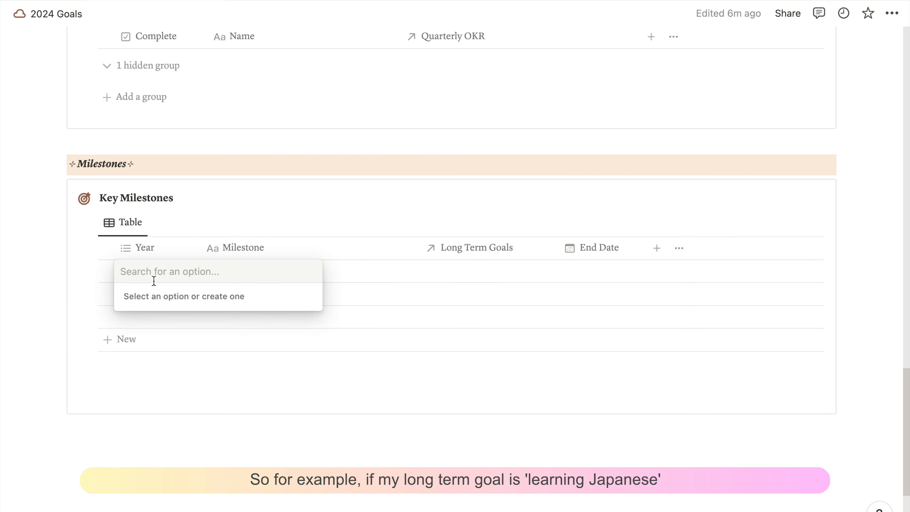
{"action": "type", "text": "2025"}
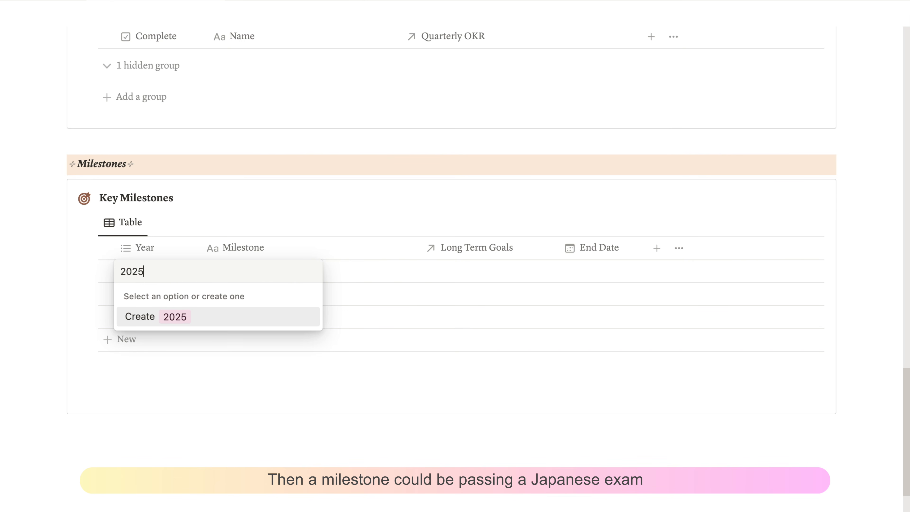
{"action": "key", "text": "Return"}
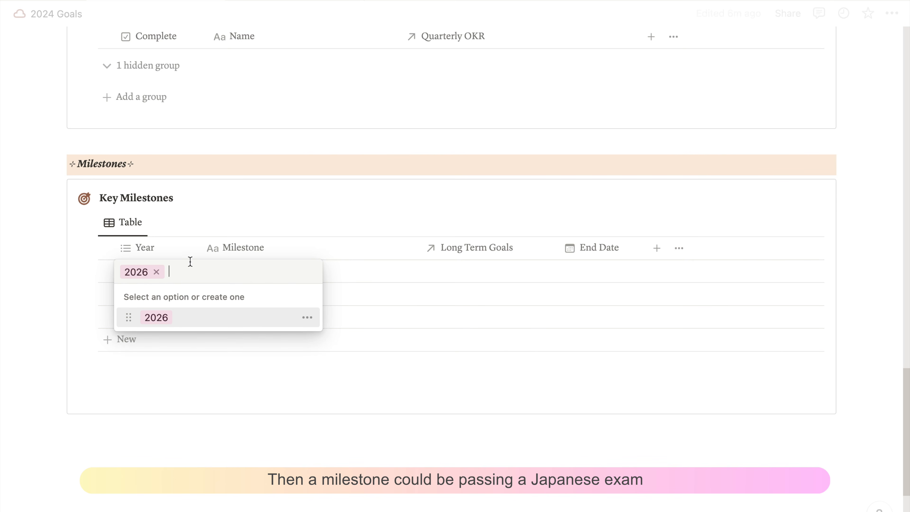
{"action": "key", "text": "Escape"}
{"action": "key", "text": "Escape"}
Name the milestone in the 2026 row JLPT N2 Exam.
{"action": "left_click", "coordinate": [265, 274]}
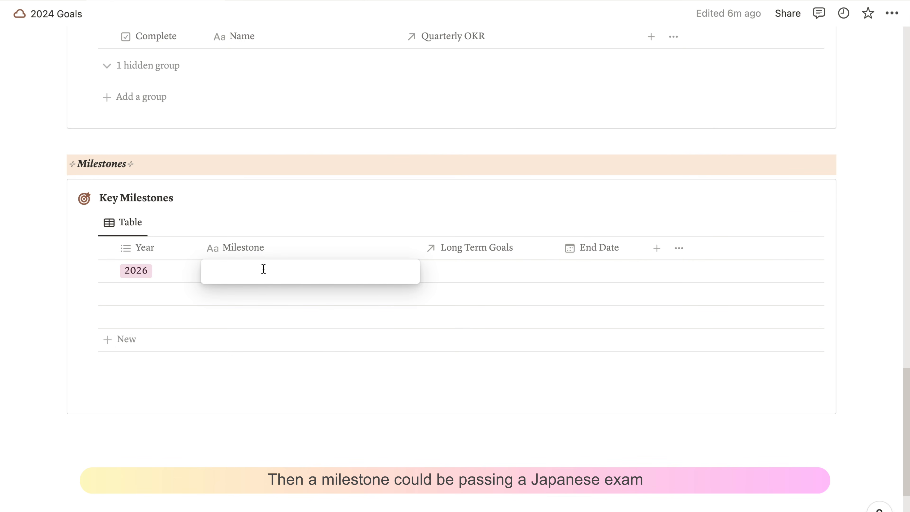
{"action": "type", "text": "JLPT N2 Exam"}
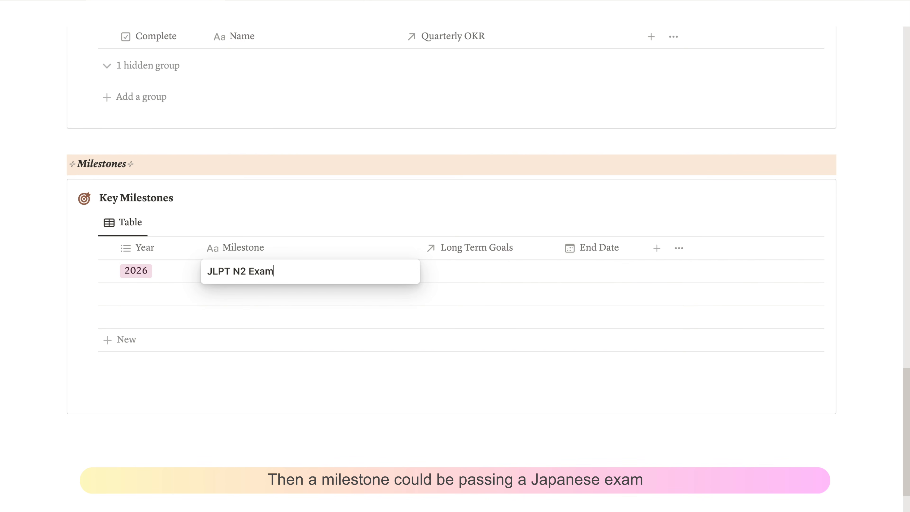
{"action": "key", "text": "Return"}
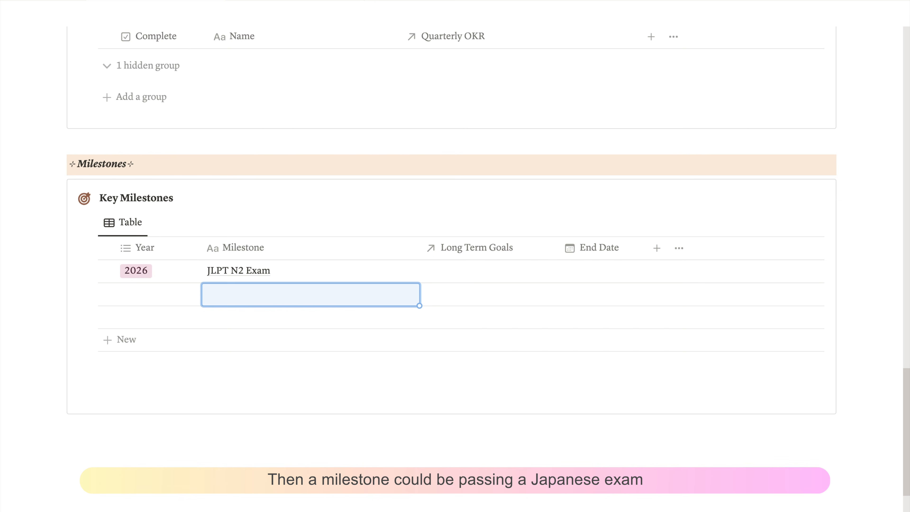
Link the JLPT N2 Exam milestone to the Learn Japanese long-term goal and narrow the Milestone column.
{"action": "left_click", "coordinate": [477, 275]}
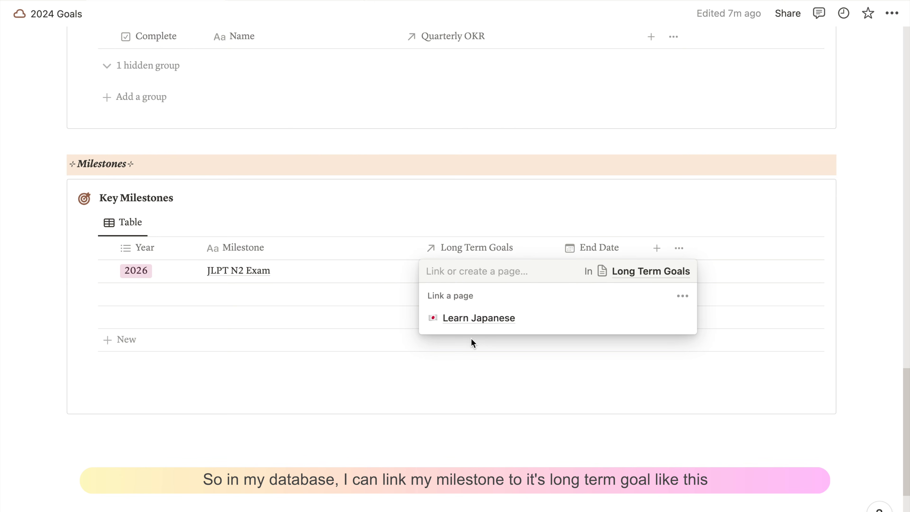
{"action": "left_click", "coordinate": [557, 321]}
{"action": "key", "text": "Escape"}
{"action": "left_click_drag", "start_coordinate": [412, 254], "coordinate": [337, 252]}
Set the JLPT N2 Exam milestone's End Date to December 31, 2026 and widen the End Date column to fit it on one line.
{"action": "left_click", "coordinate": [541, 274]}
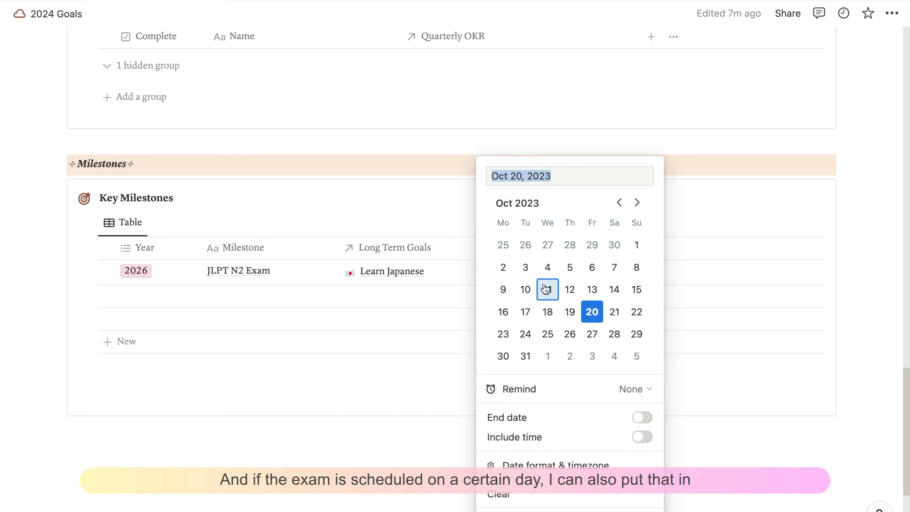
{"action": "left_click", "coordinate": [570, 334]}
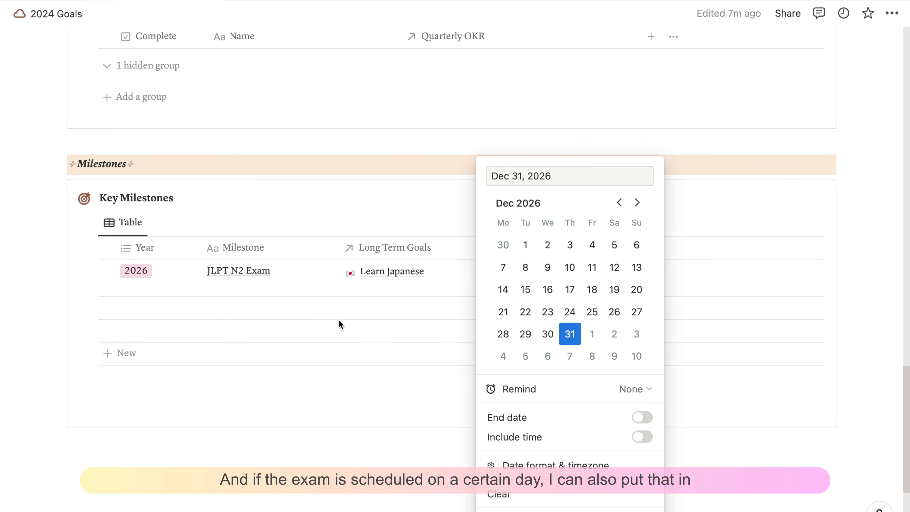
{"action": "key", "text": "Escape"}
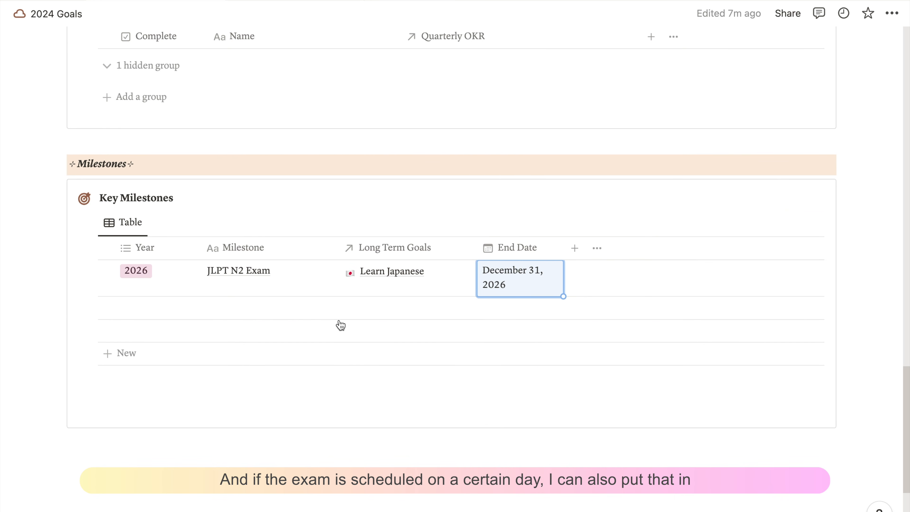
{"action": "left_click_drag", "start_coordinate": [565, 253], "coordinate": [595, 248]}
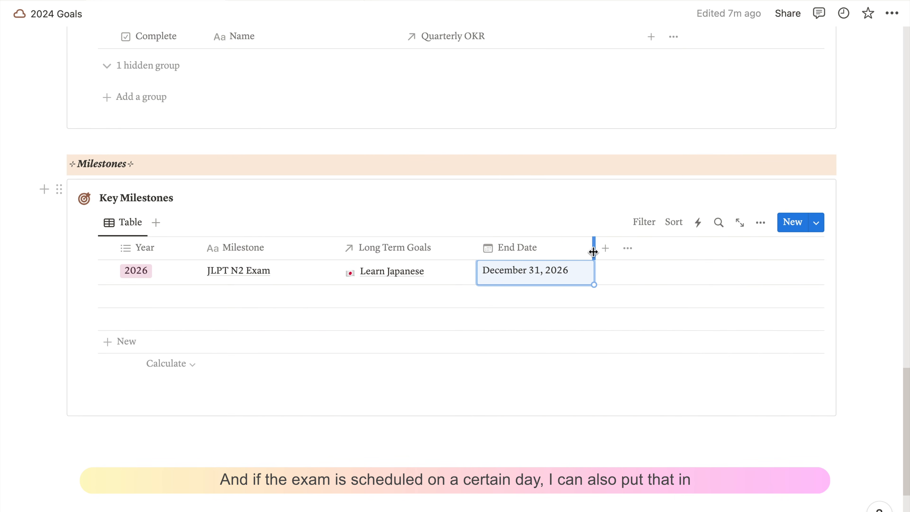
{"action": "key", "text": "Escape"}
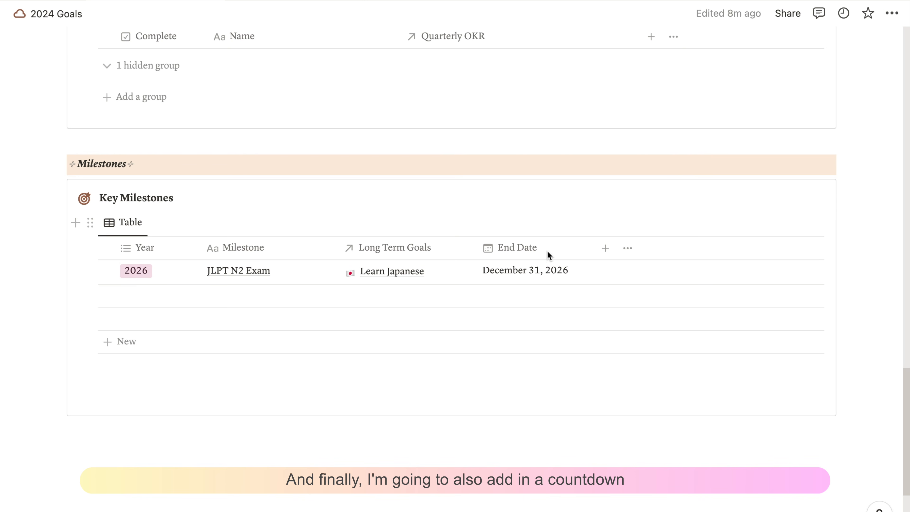
Add a formula property to the Milestones table and name it Countdown.
{"action": "left_click", "coordinate": [605, 249]}
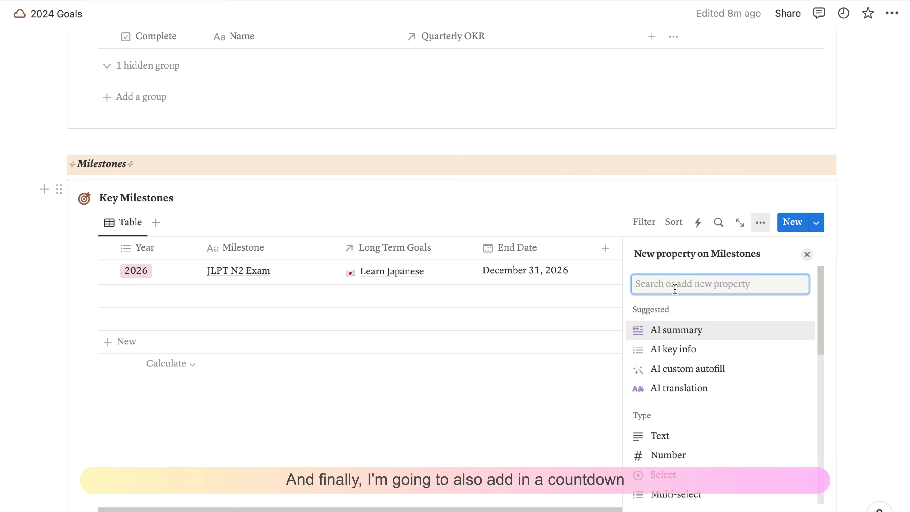
{"action": "type", "text": "form"}
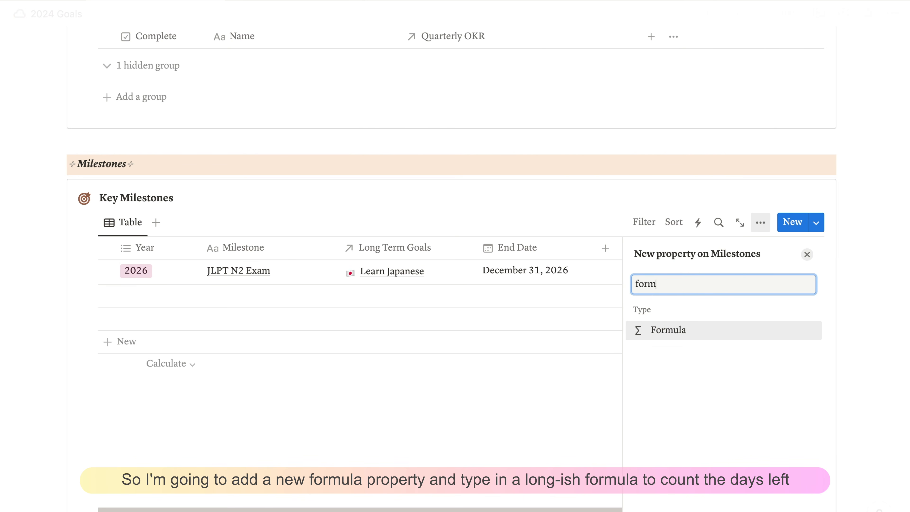
{"action": "left_click", "coordinate": [682, 329]}
{"action": "left_click", "coordinate": [704, 277]}
{"action": "left_click", "coordinate": [623, 282]}
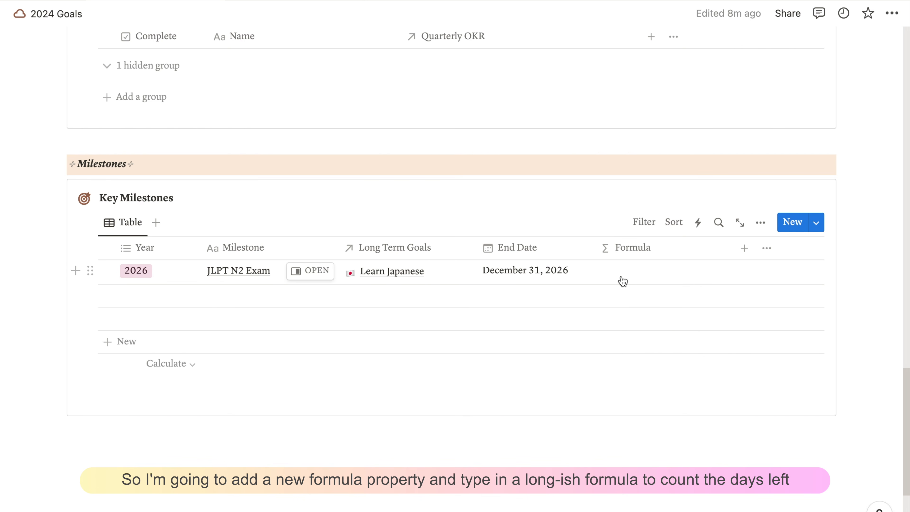
{"action": "left_click", "coordinate": [633, 247]}
{"action": "double_click", "coordinate": [645, 278]}
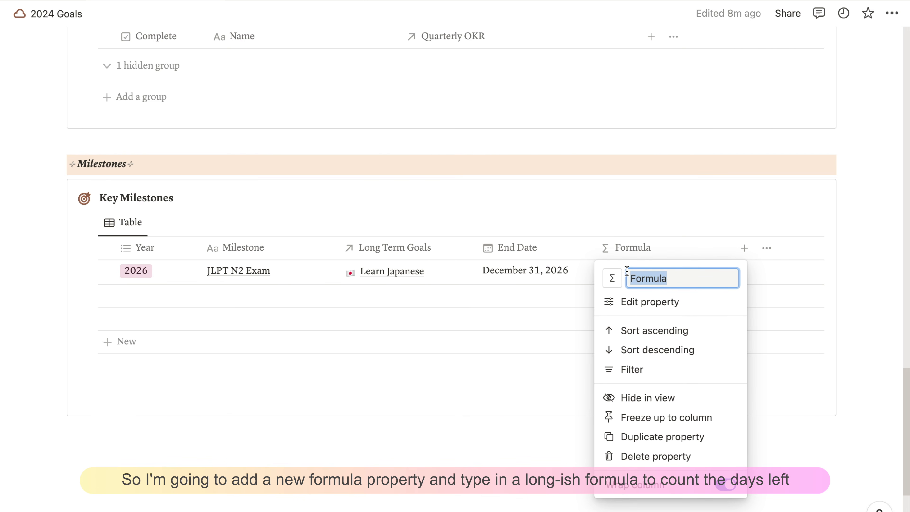
{"action": "type", "text": "Countdown"}
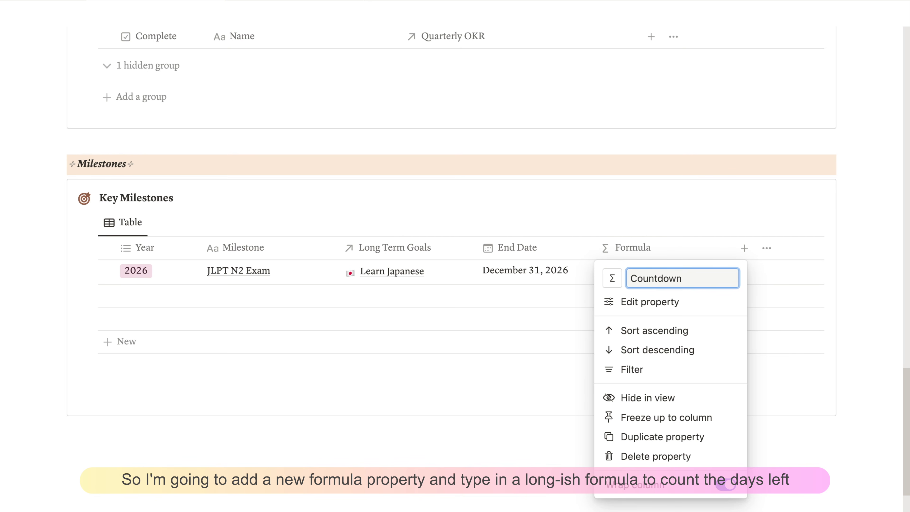
Begin the Countdown formula with if(dateBetween(End Date, now(), "days") < 0, "Milestone date passed", using the End Date property.
{"action": "left_click", "coordinate": [658, 308]}
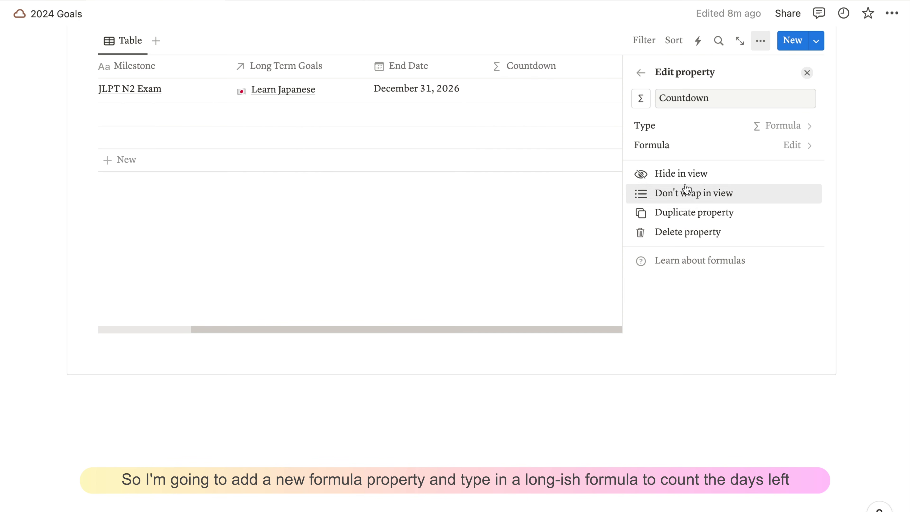
{"action": "left_click", "coordinate": [695, 153]}
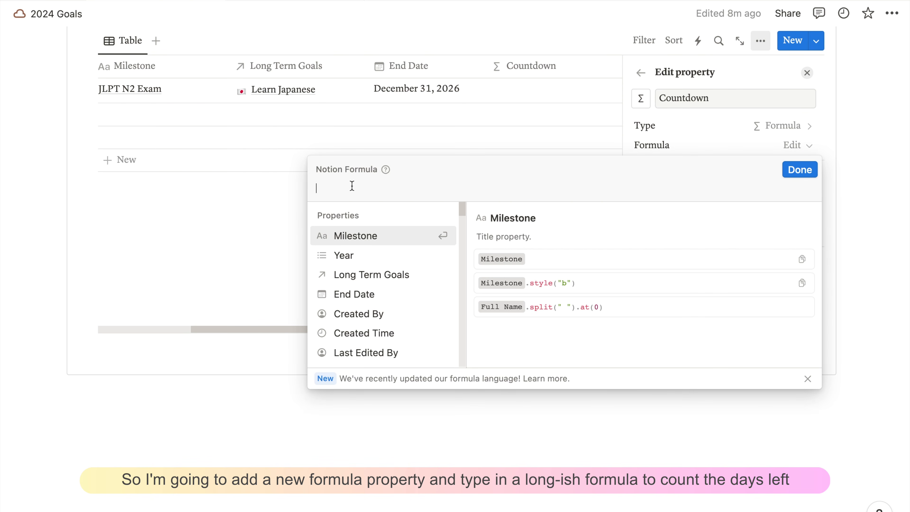
{"action": "type", "text": "if(dateBetween()"}
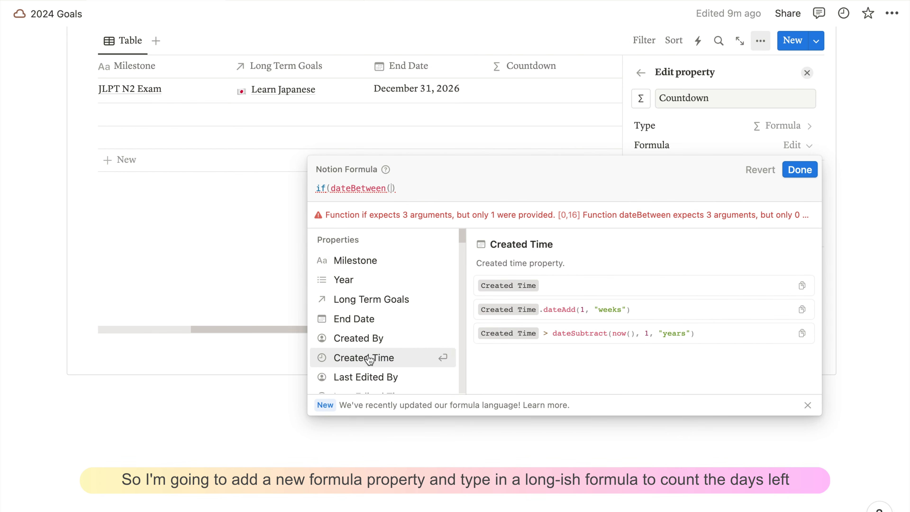
{"action": "left_click", "coordinate": [383, 317]}
{"action": "type", "text": ", now(), \"days\")"}
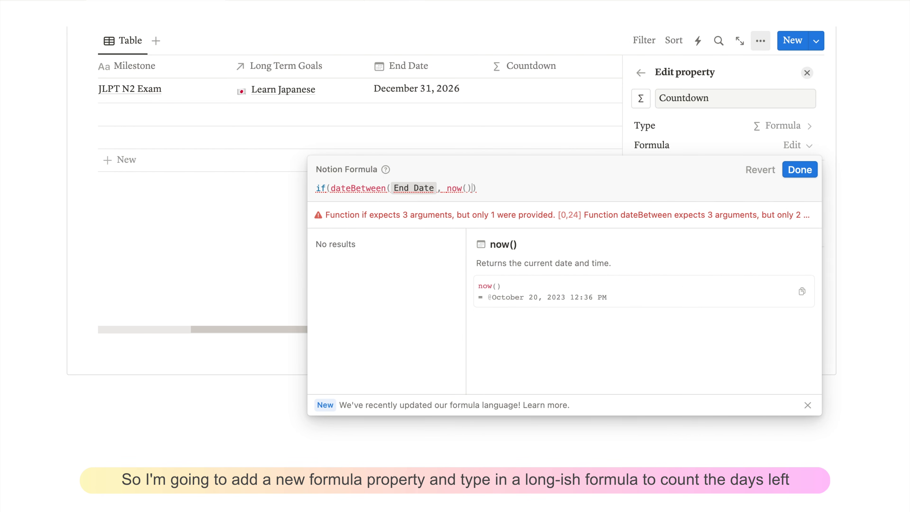
{"action": "type", "text": " < 0, \"Mil"}
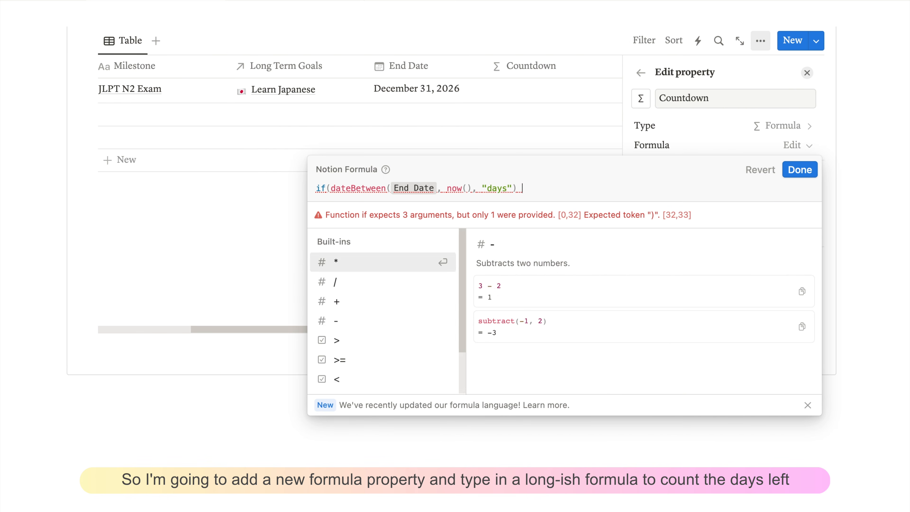
{"action": "type", "text": "estone d"}
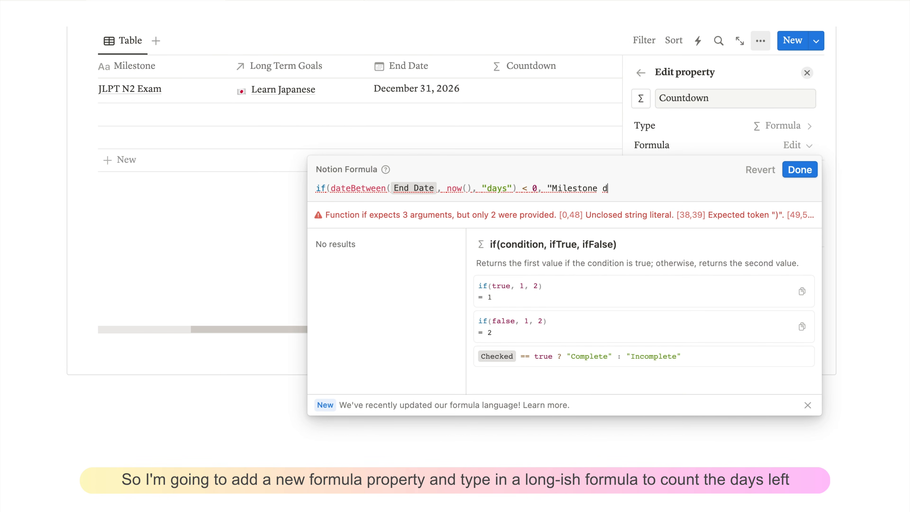
{"action": "type", "text": "ate passed\","}
Complete the Countdown formula on a new line with format(dateBetween(End Date, now(), "days")) + " days left") and save it.
{"action": "key", "text": "shift+Return"}
{"action": "type", "text": "format"}
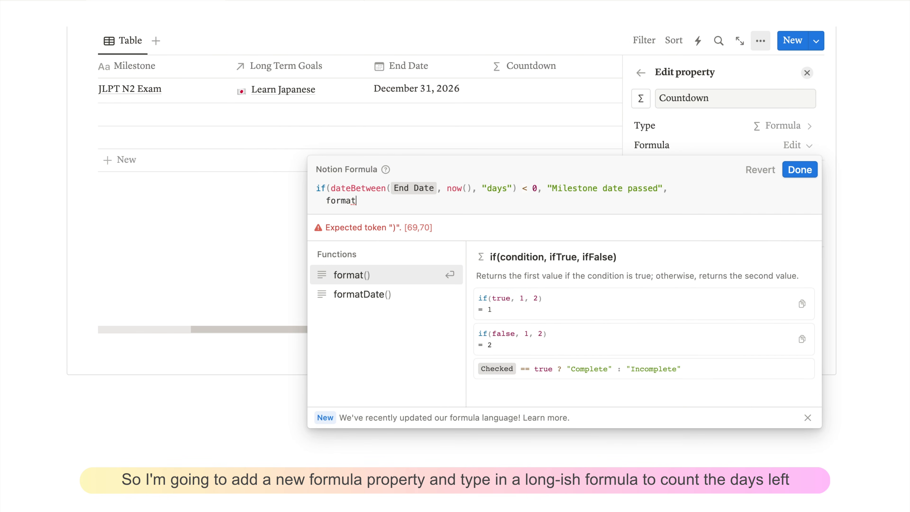
{"action": "type", "text": "(dateBetween("}
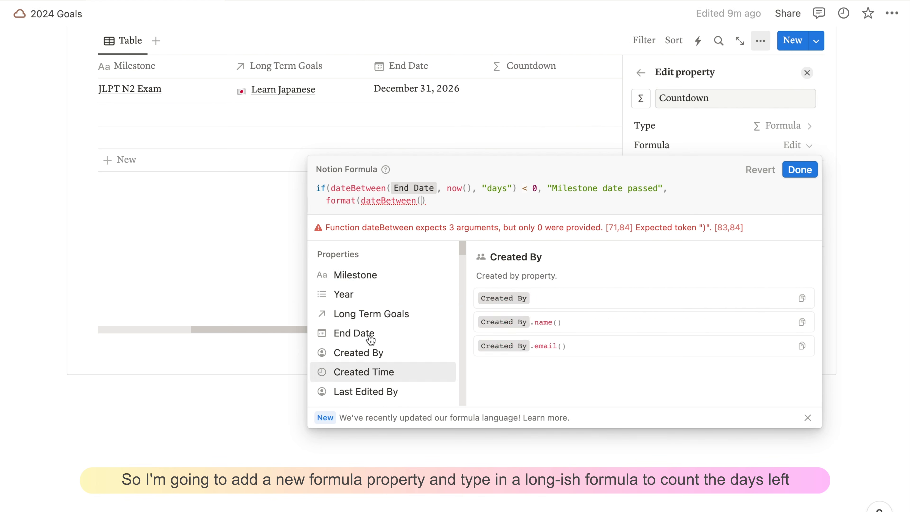
{"action": "left_click", "coordinate": [371, 335]}
{"action": "type", "text": ", now(), \"days\")"}
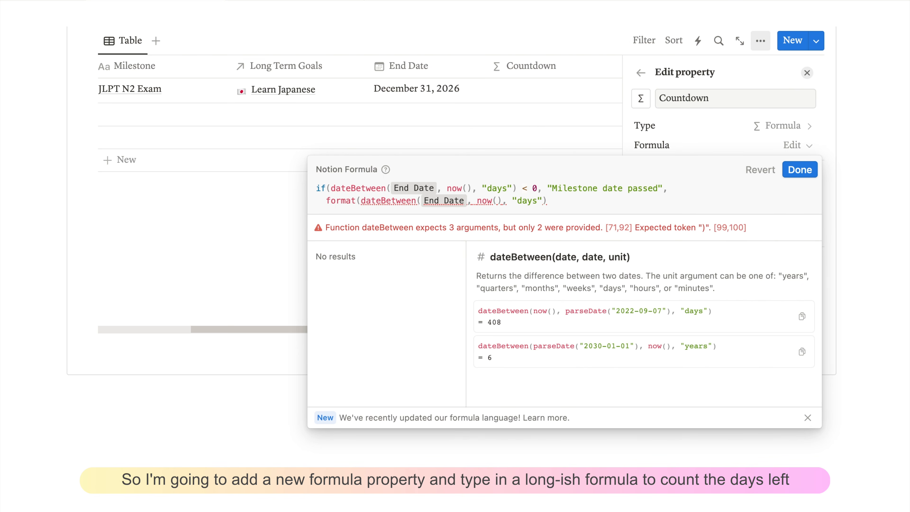
{"action": "type", "text": ") + \" days left\")"}
{"action": "left_click", "coordinate": [800, 169]}
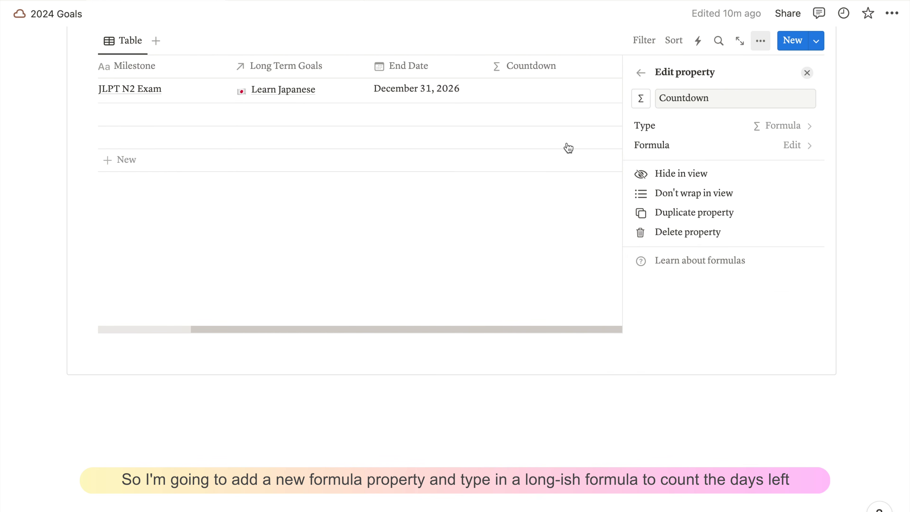
{"action": "left_click", "coordinate": [516, 239]}
Change the JLPT N2 Exam milestone's End Date to December 31, 2022 to test the countdown with a past date.
{"action": "scroll", "coordinate": [597, 223], "scroll_direction": "up", "scroll_amount": 3}
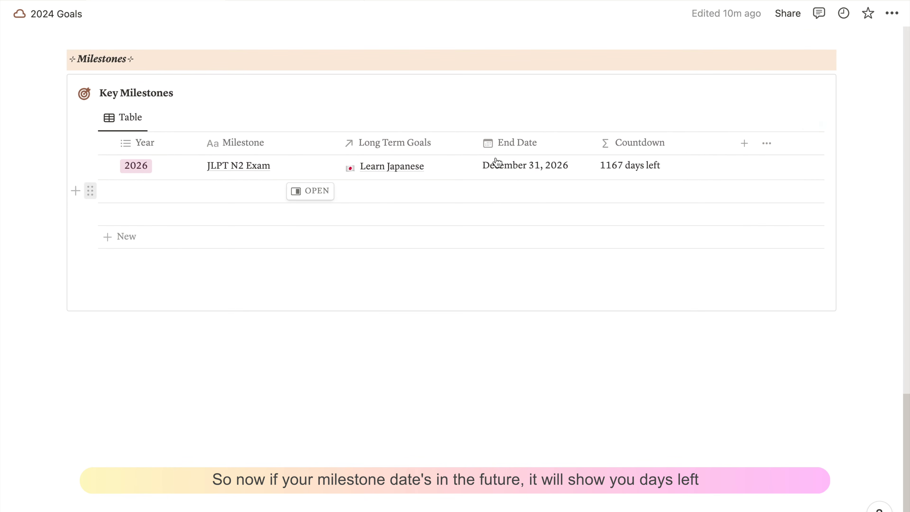
{"action": "left_click", "coordinate": [534, 168]}
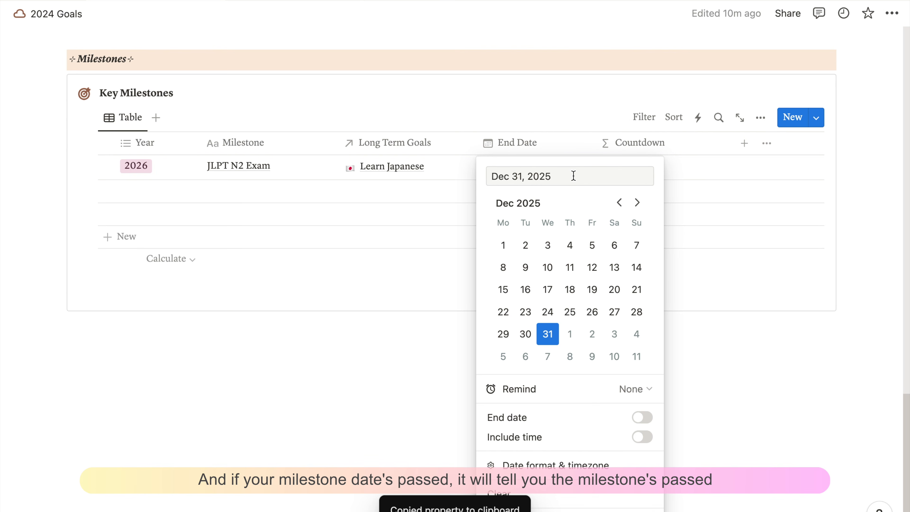
{"action": "key", "text": "BackSpace"}
{"action": "type", "text": "2"}
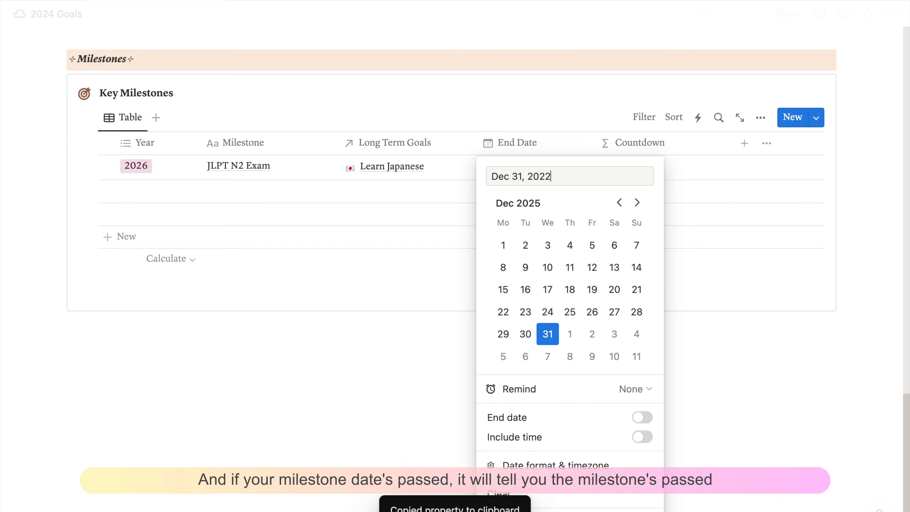
{"action": "left_click", "coordinate": [734, 204]}
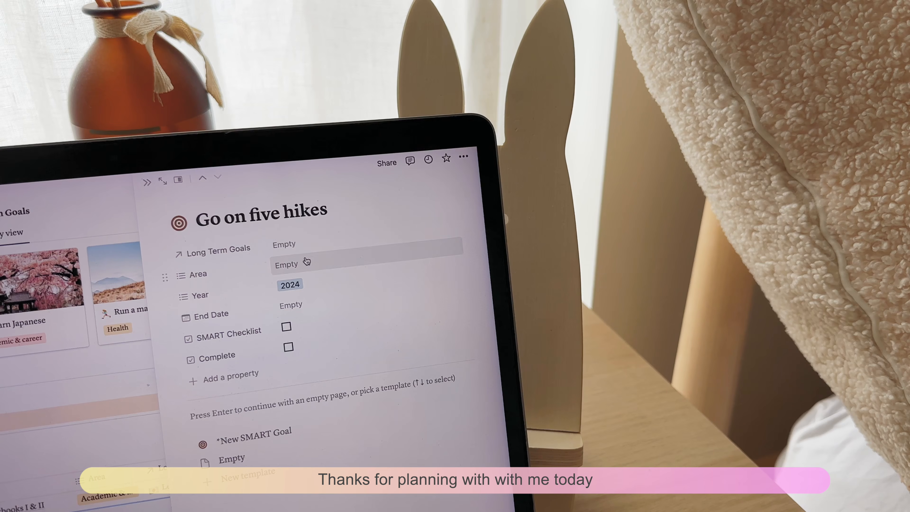
Set the Area of the goal "Go on five hikes" to Health.
{"action": "left_click", "coordinate": [287, 274]}
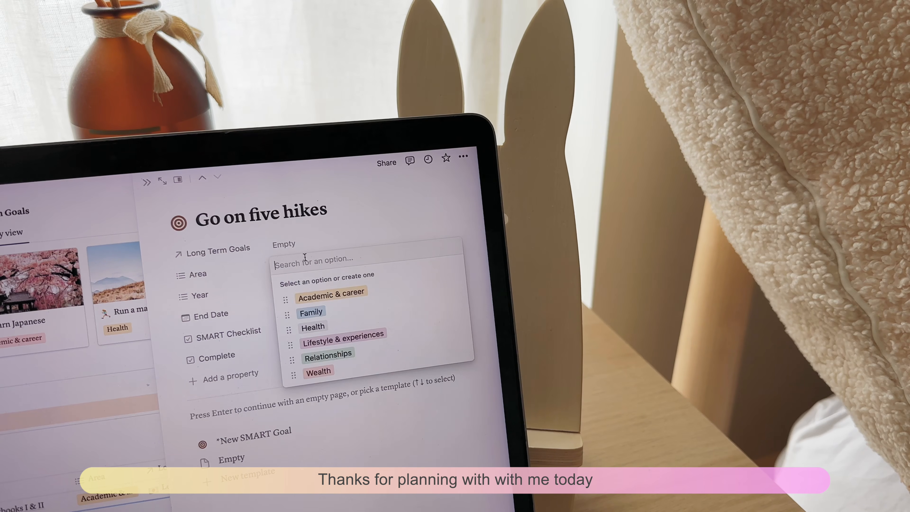
{"action": "left_click", "coordinate": [312, 327]}
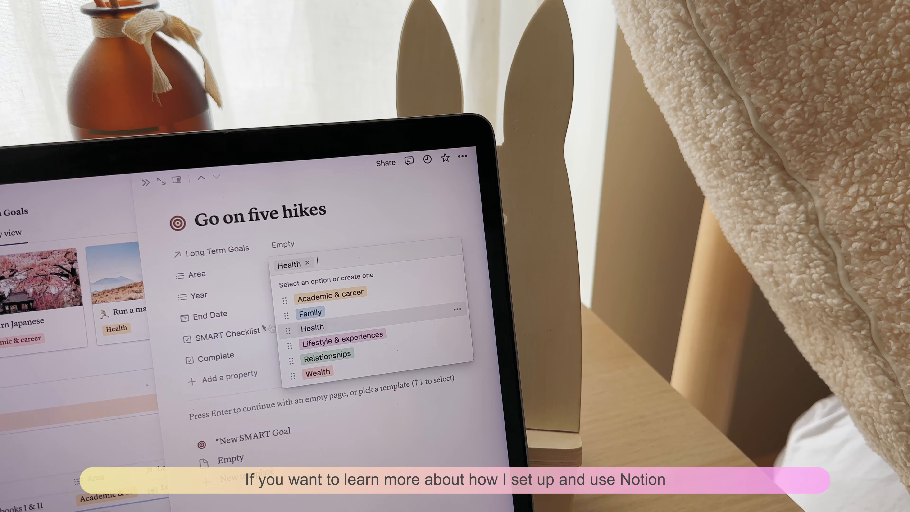